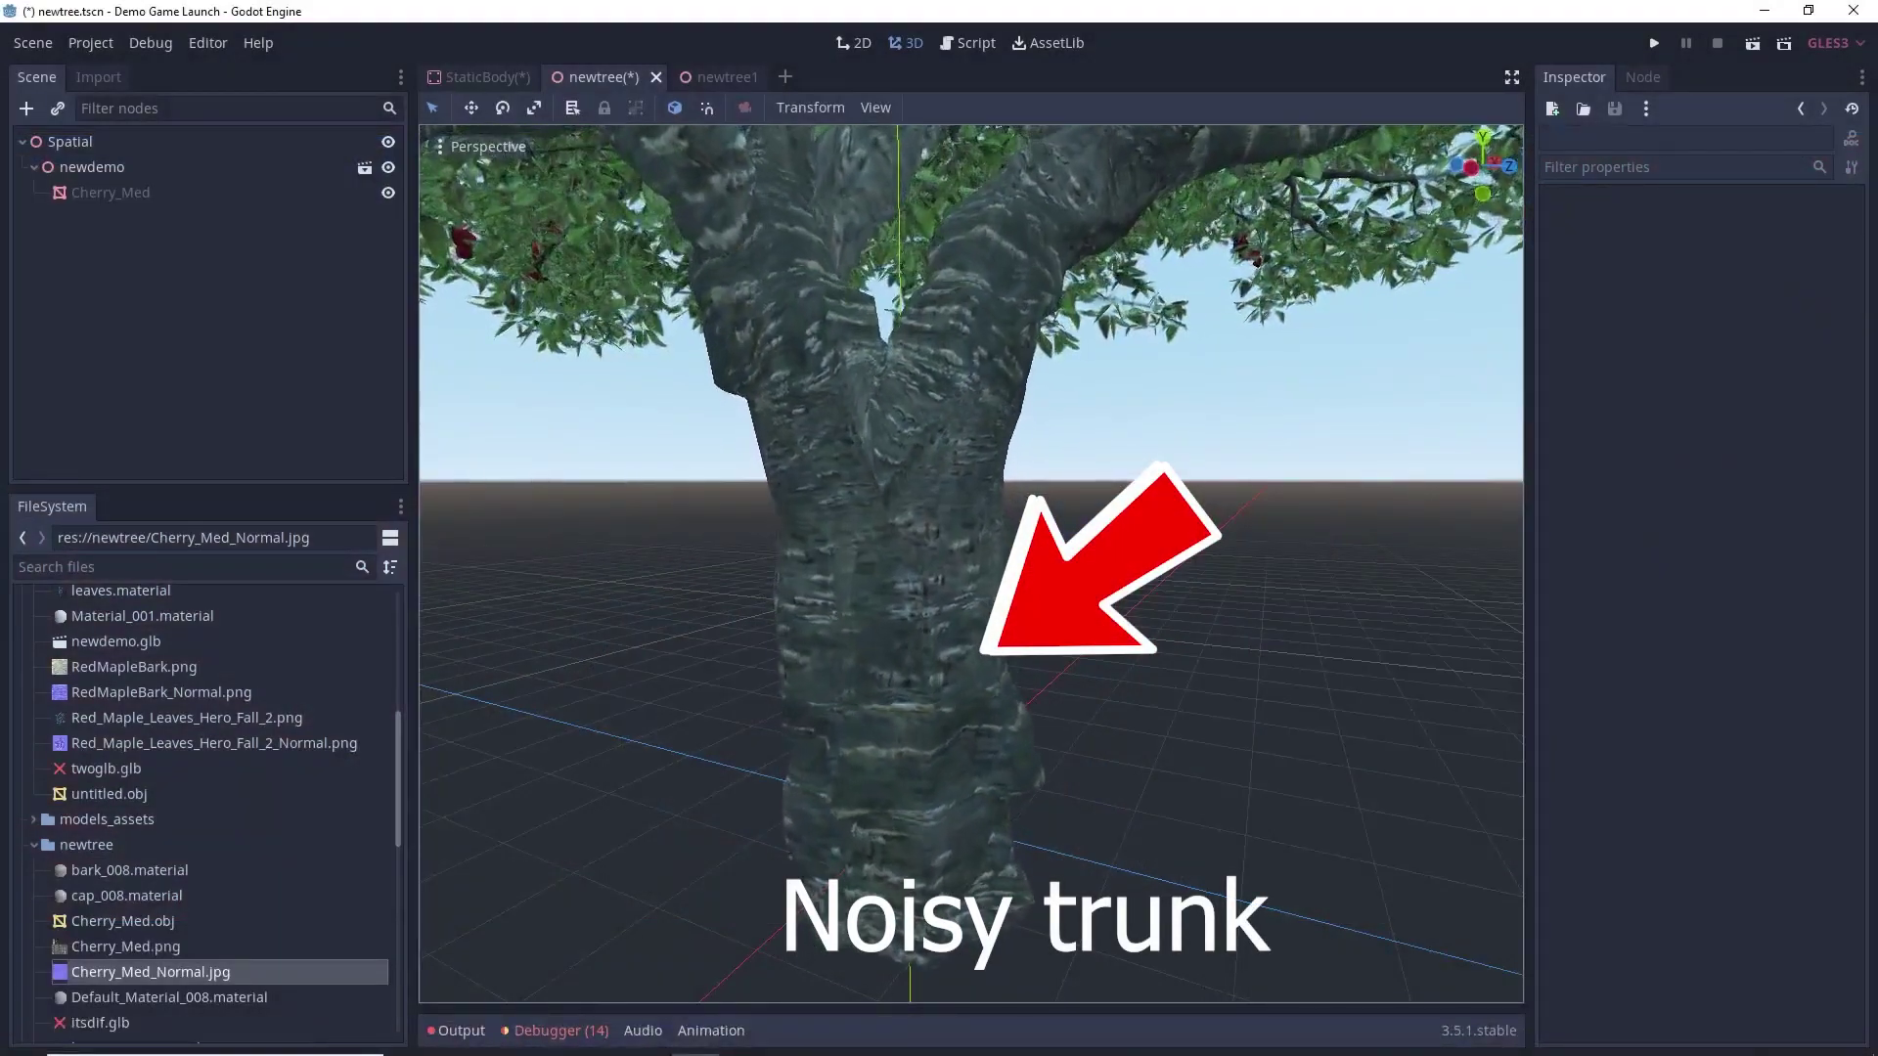
{"action": "right_click_drag", "start_coordinate": [970, 563], "coordinate": [970, 430]}
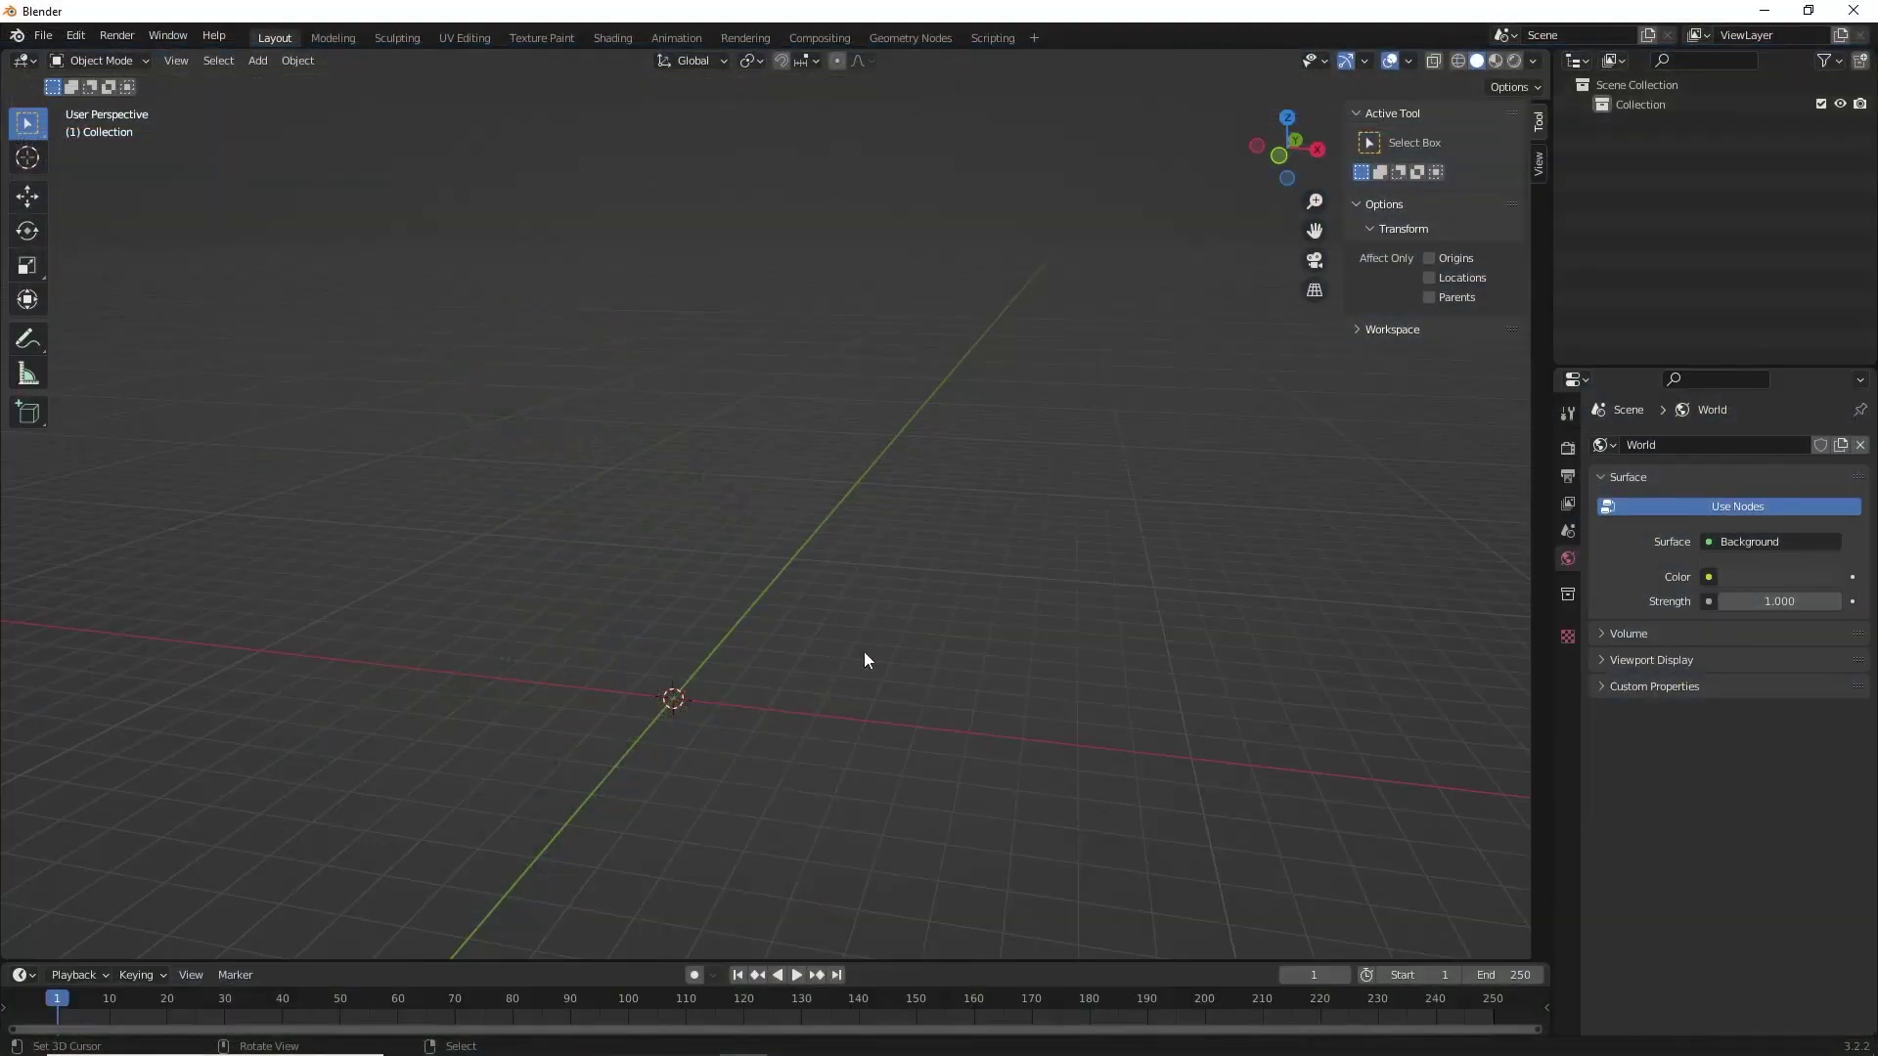
Switch to Blender and import the tree model from its FBX file into the empty scene
{"action": "left_click", "coordinate": [43, 37]}
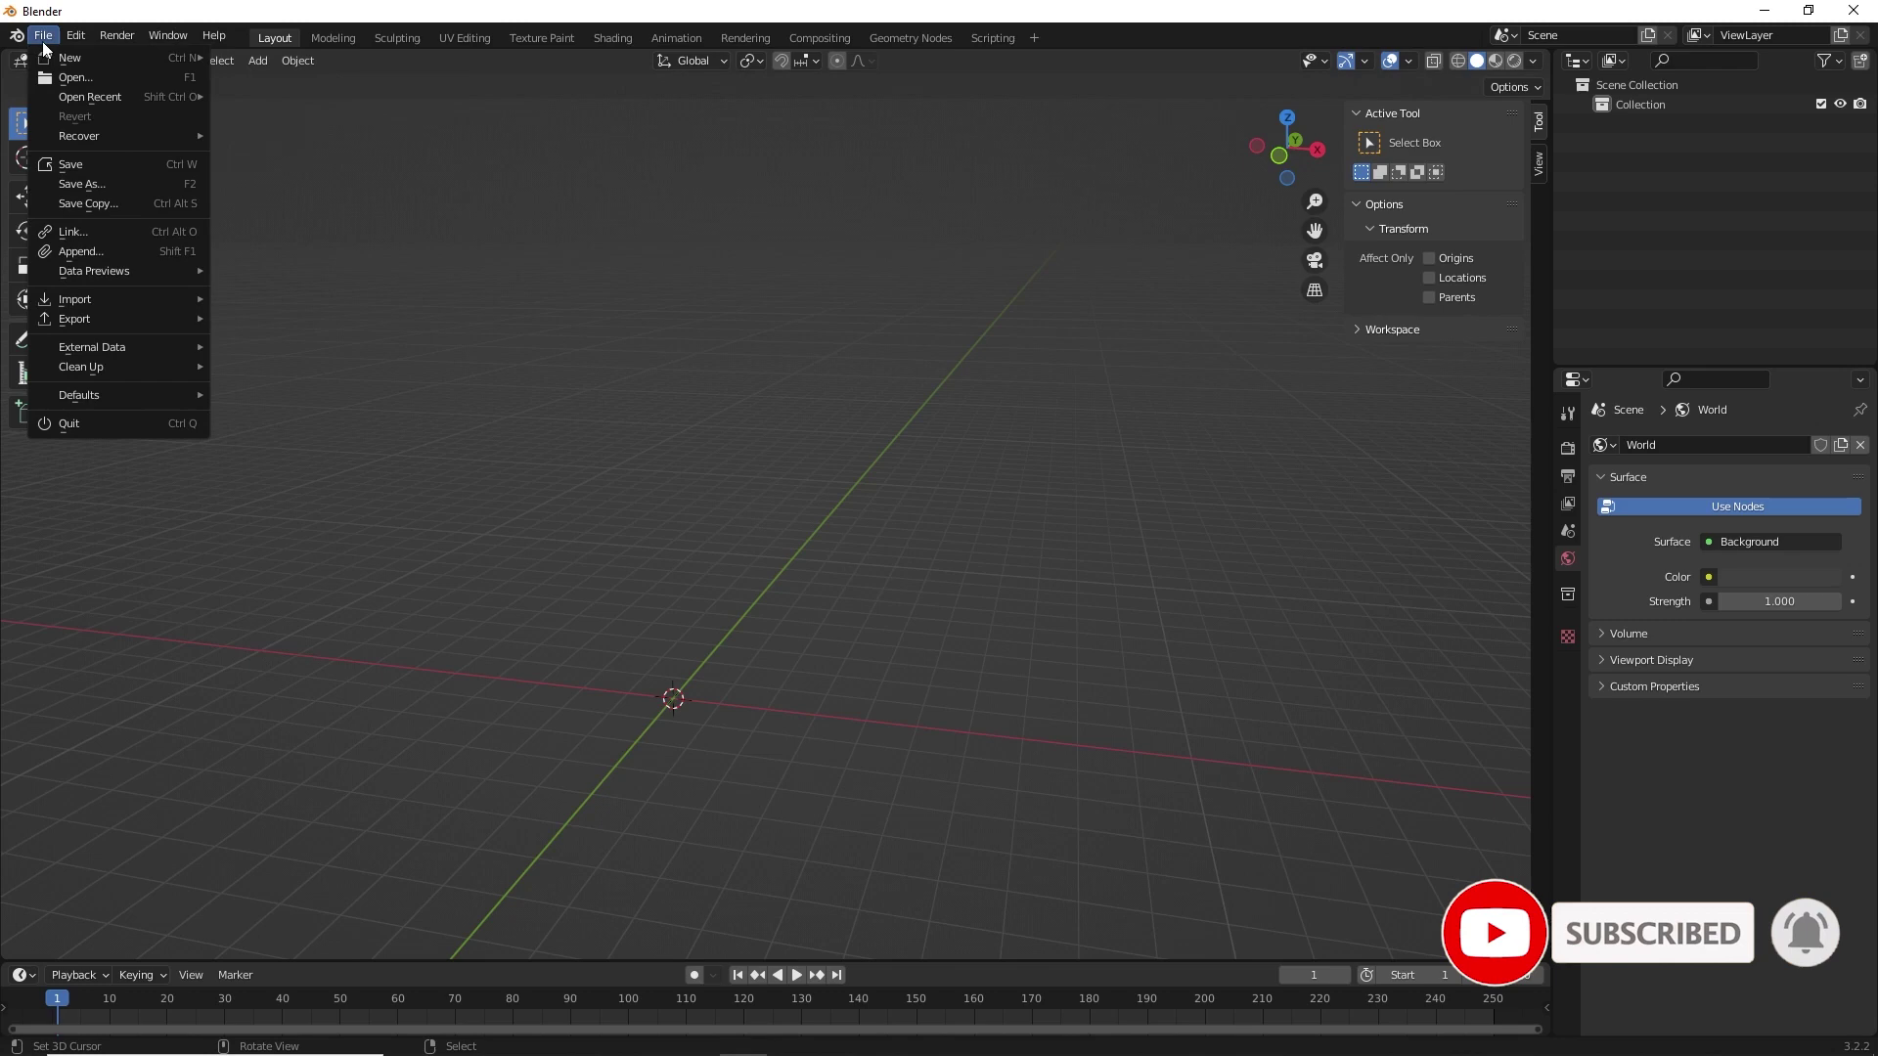
{"action": "mouse_move", "coordinate": [90, 293]}
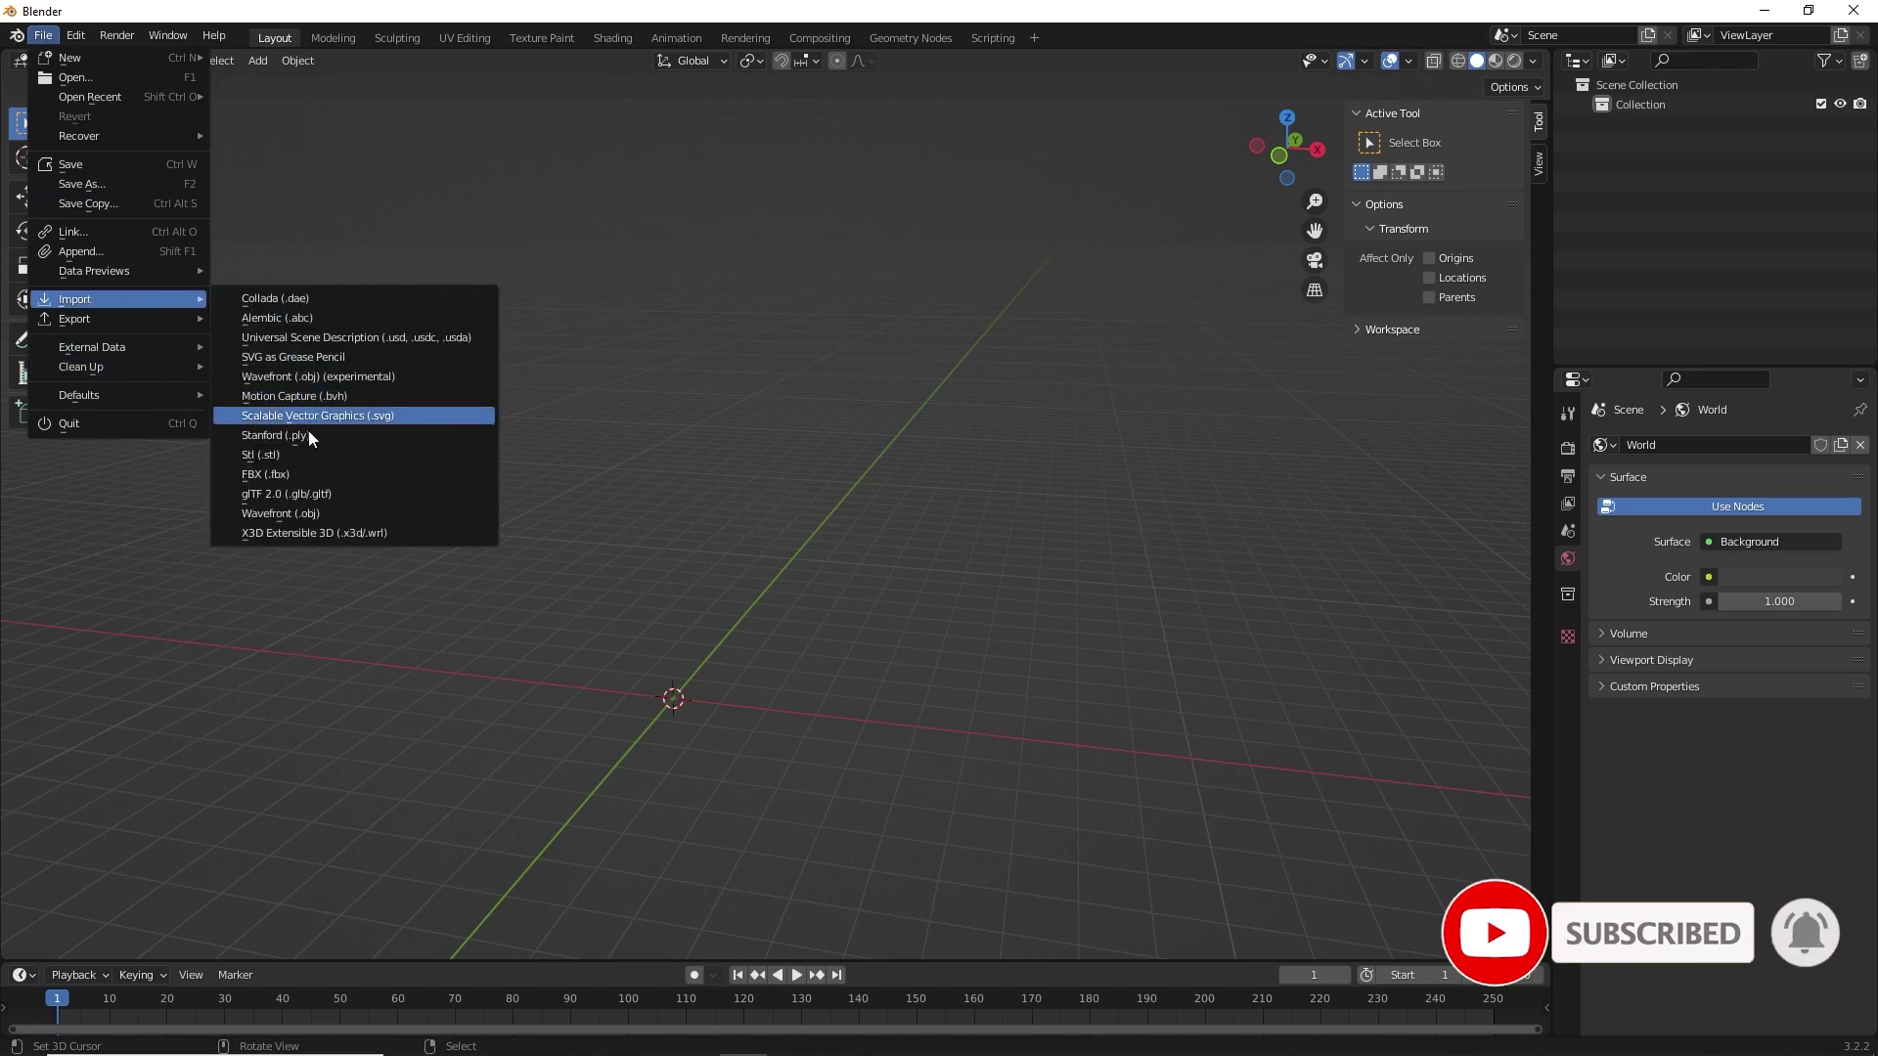
{"action": "left_click", "coordinate": [289, 472]}
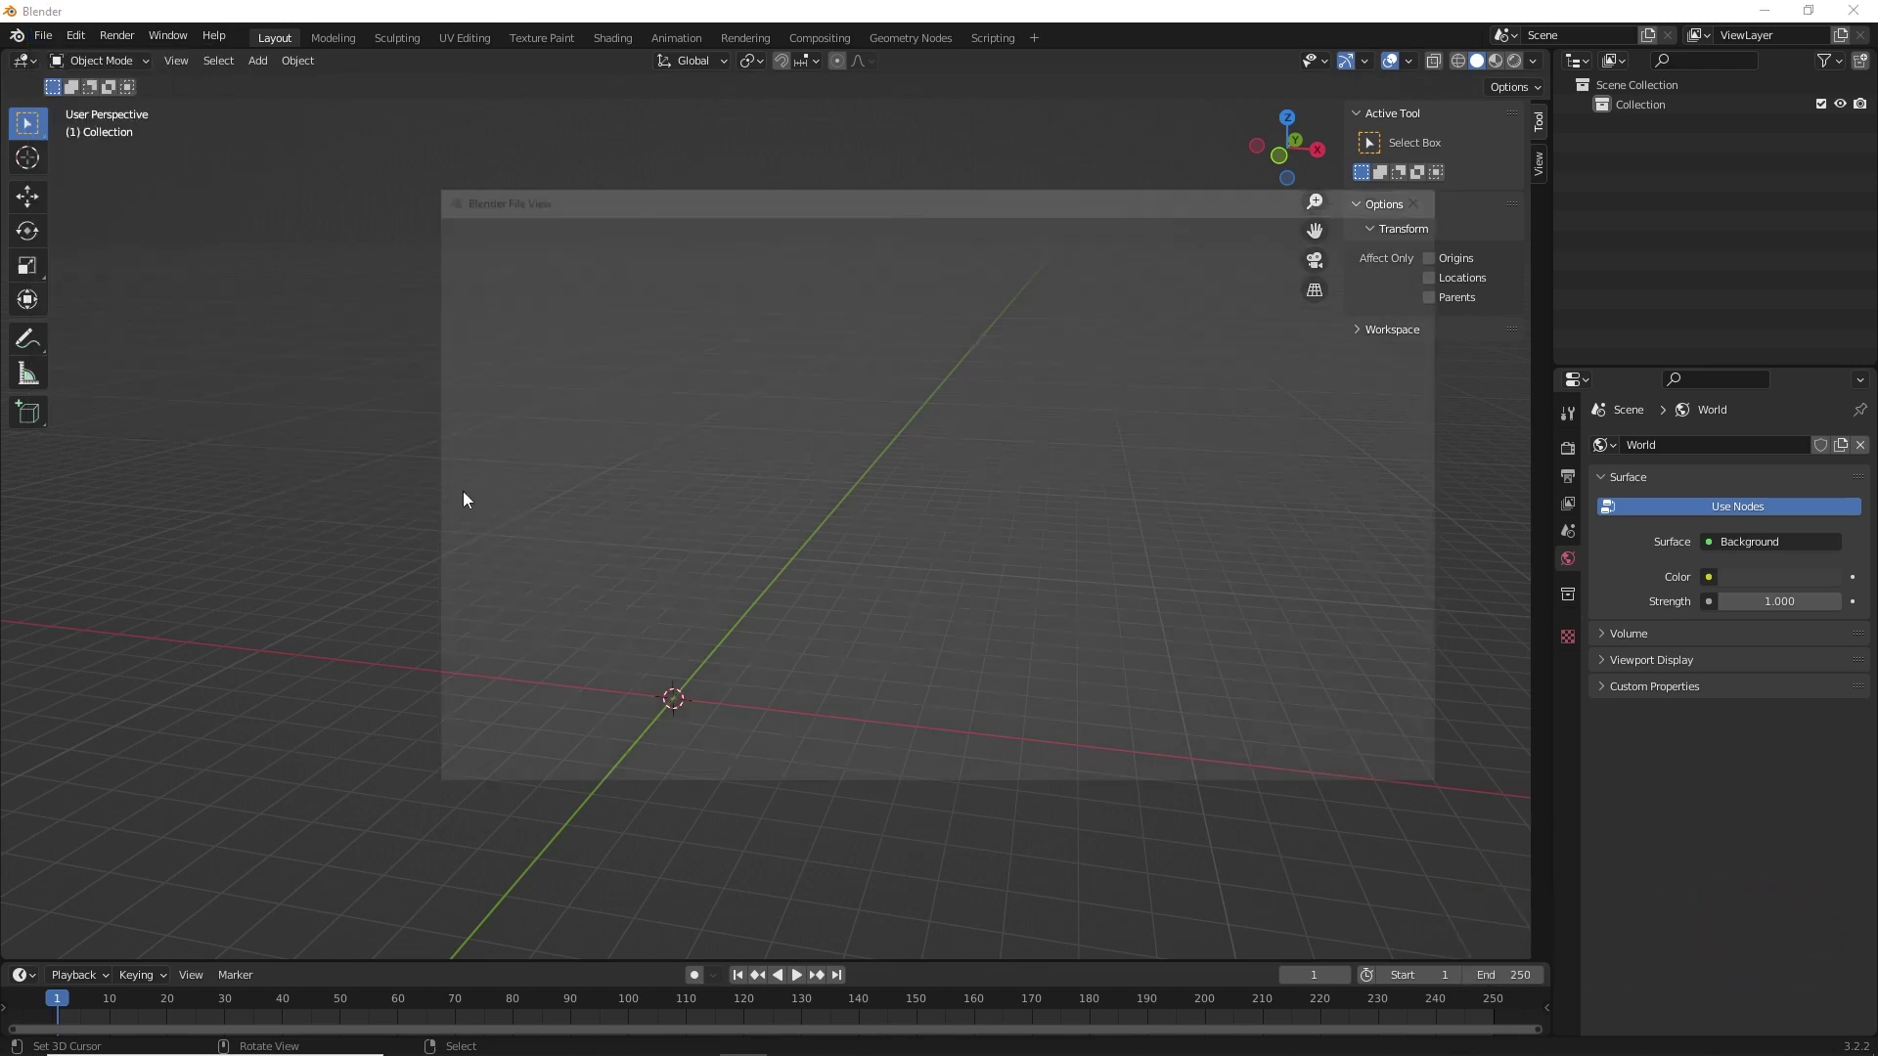
{"action": "left_click", "coordinate": [1258, 779]}
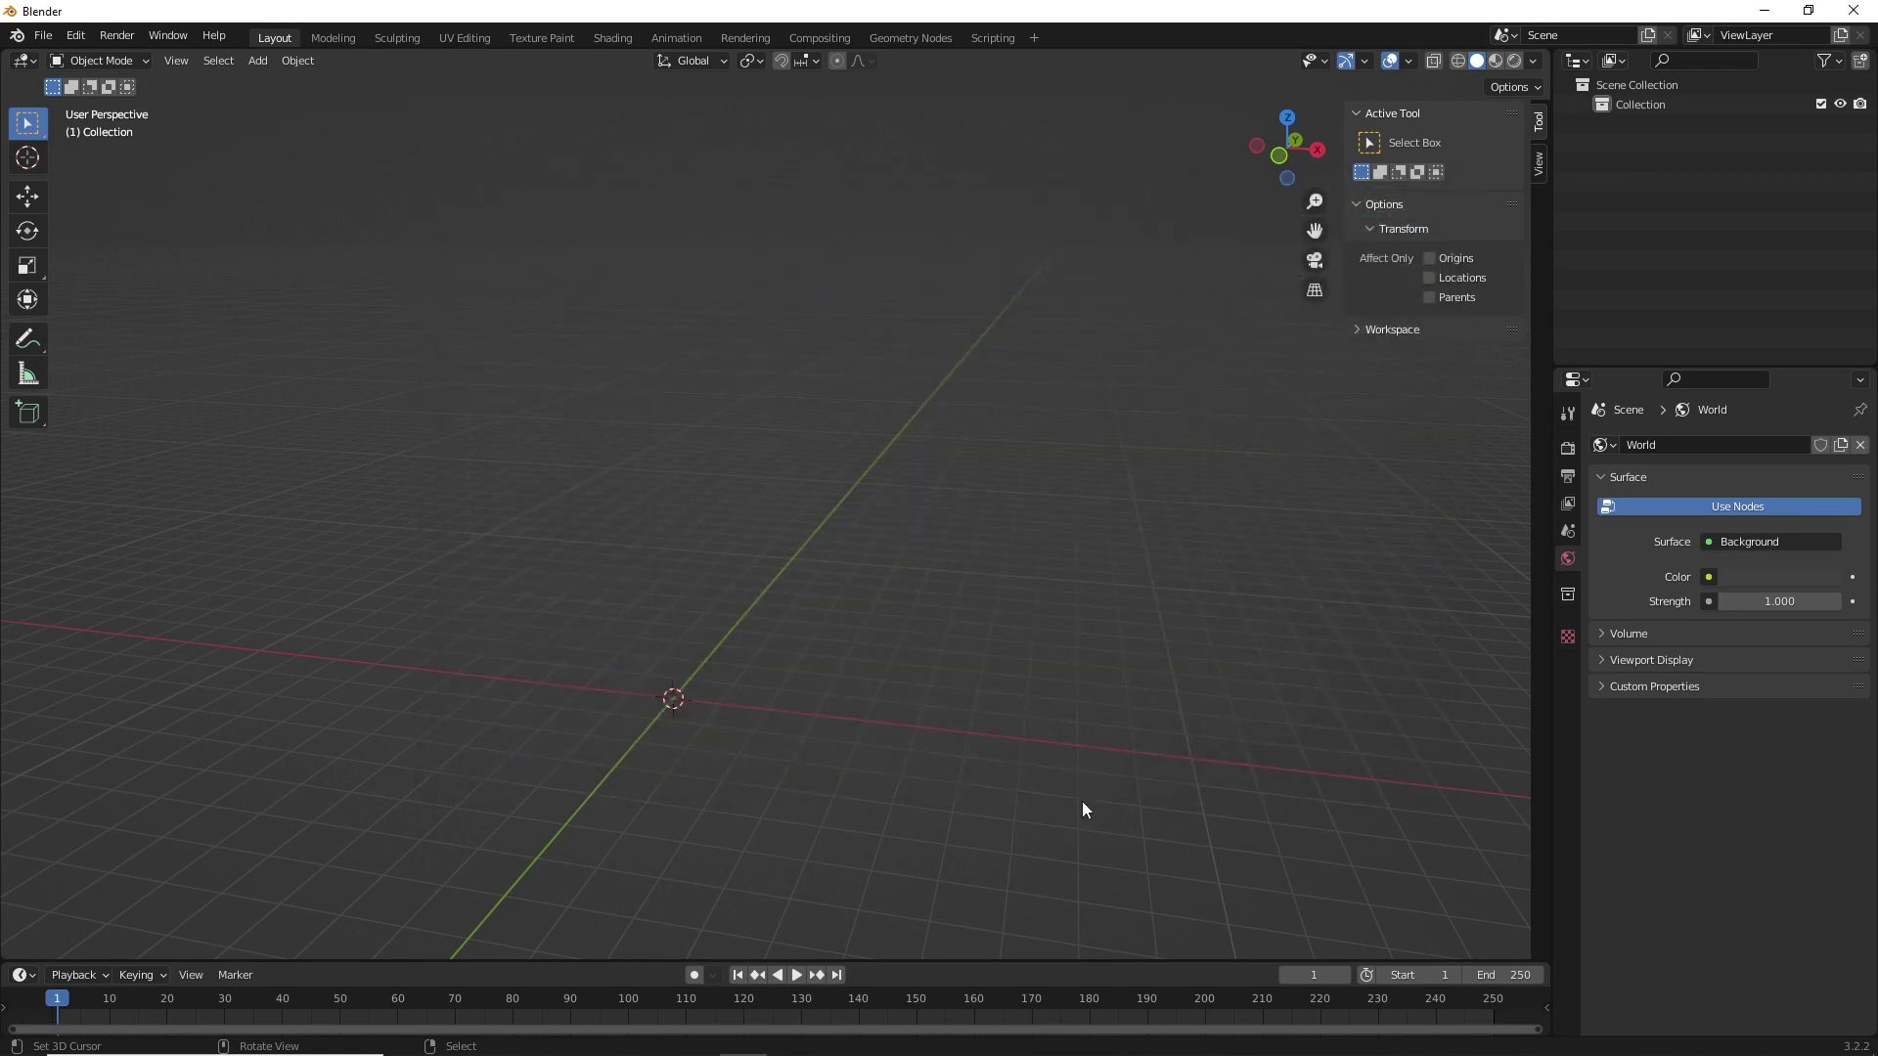
Examine the imported tree's trunk, roots and foliage in perspective and from the front
{"action": "scroll", "coordinate": [747, 729], "scroll_direction": "up", "scroll_amount": 4}
{"action": "right_click", "coordinate": [731, 425]}
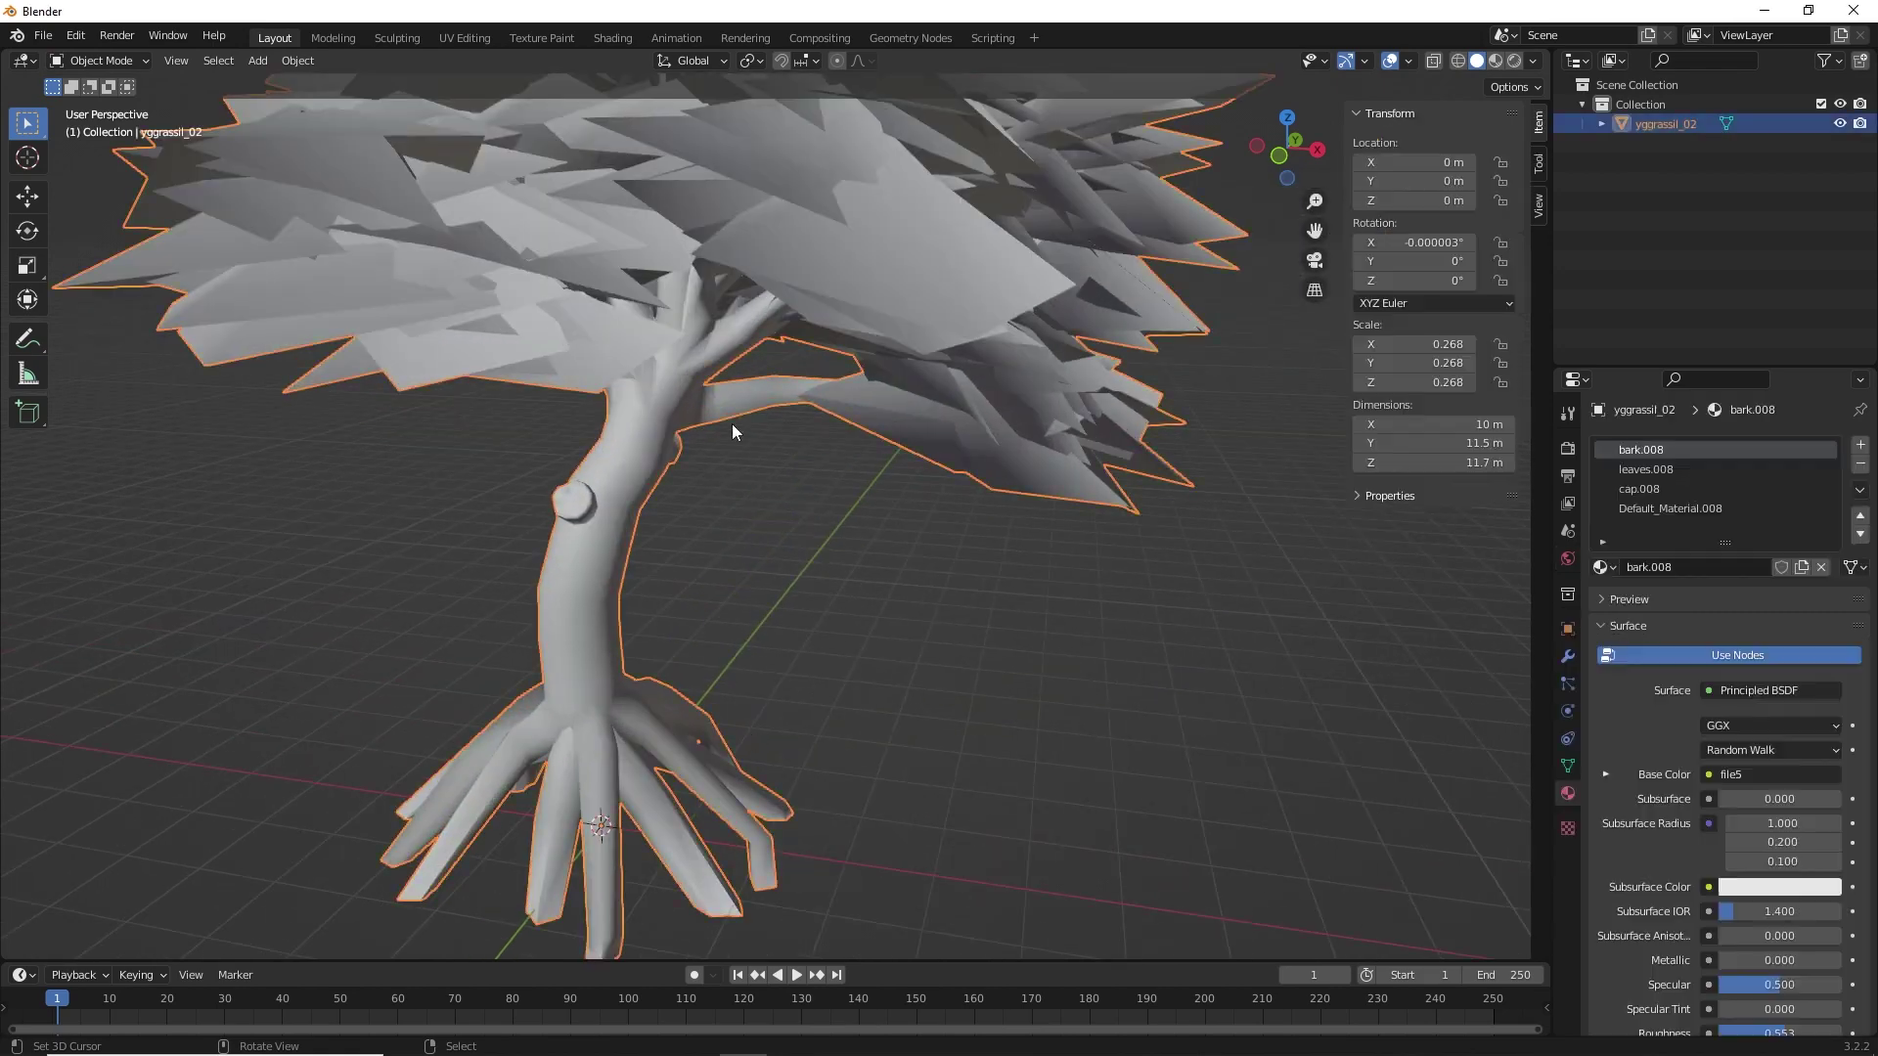
{"action": "key", "text": "KP_1"}
{"action": "scroll", "coordinate": [735, 385], "scroll_direction": "down", "scroll_amount": 2}
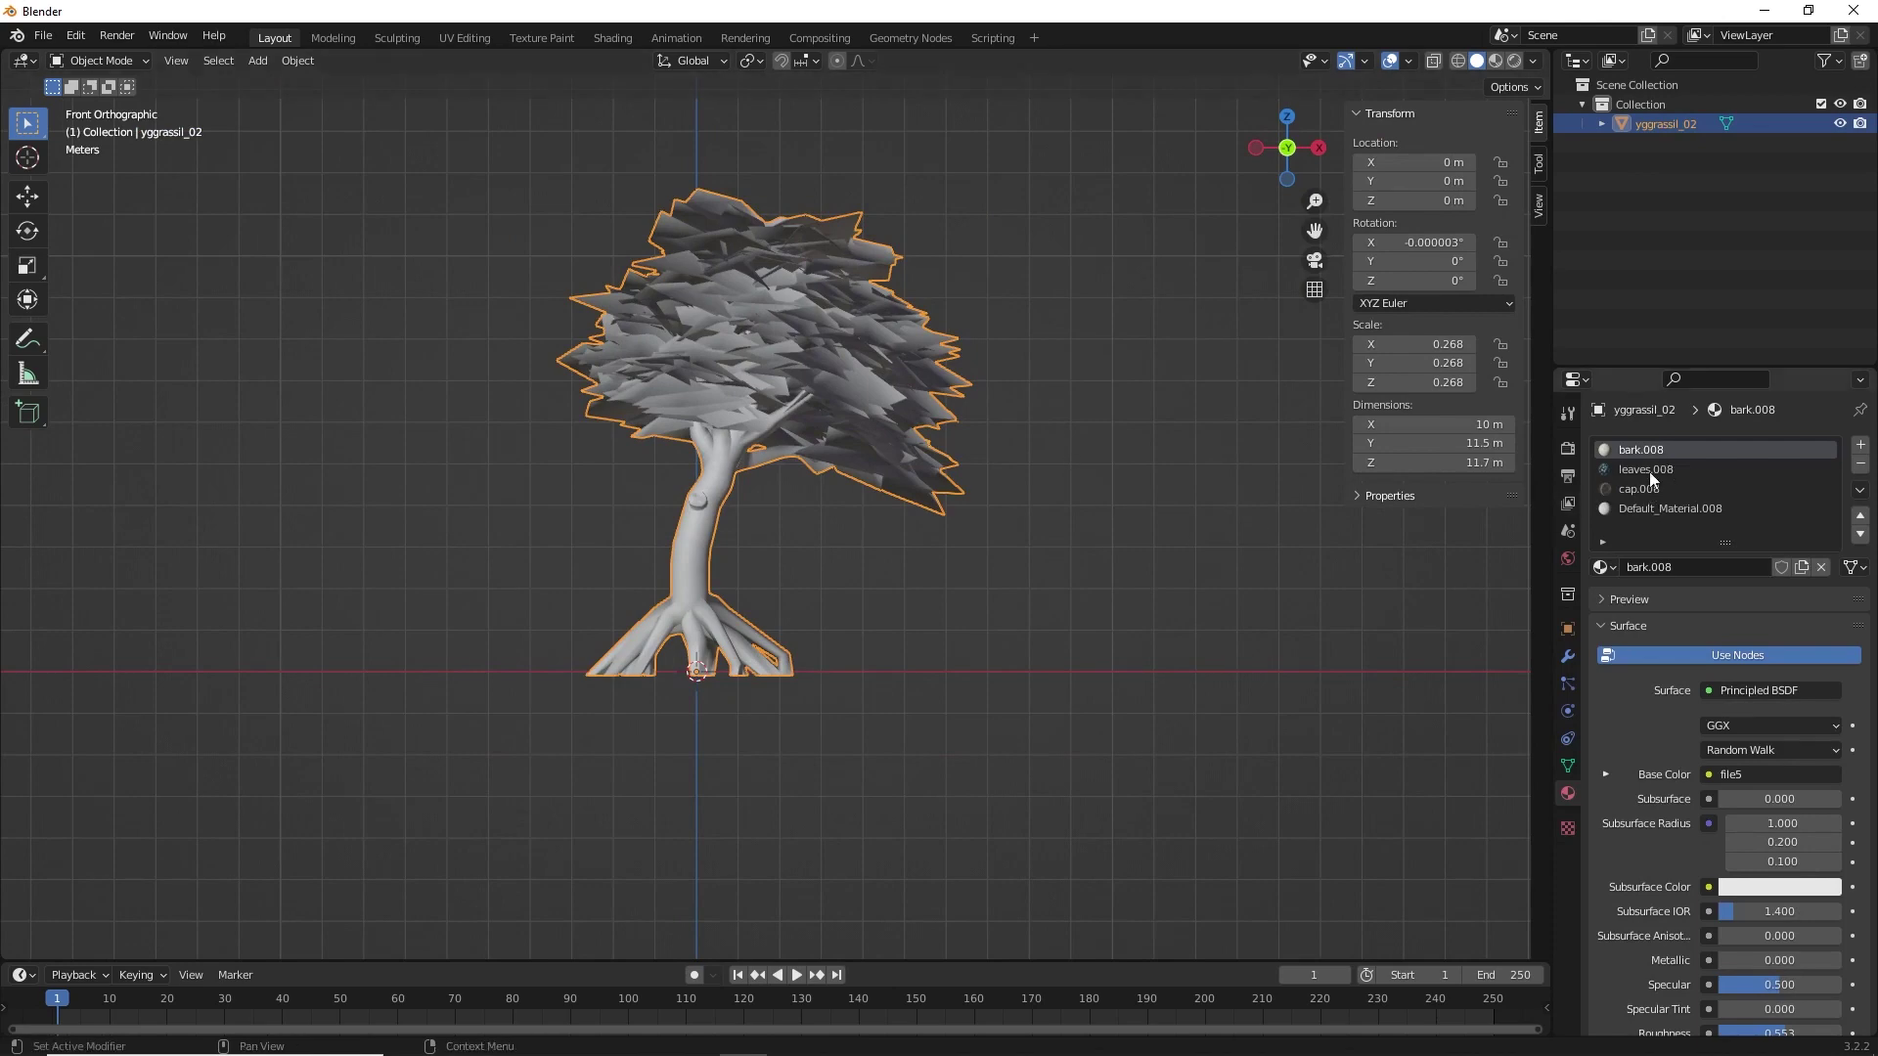
{"action": "left_click_drag", "start_coordinate": [1286, 155], "coordinate": [1261, 164]}
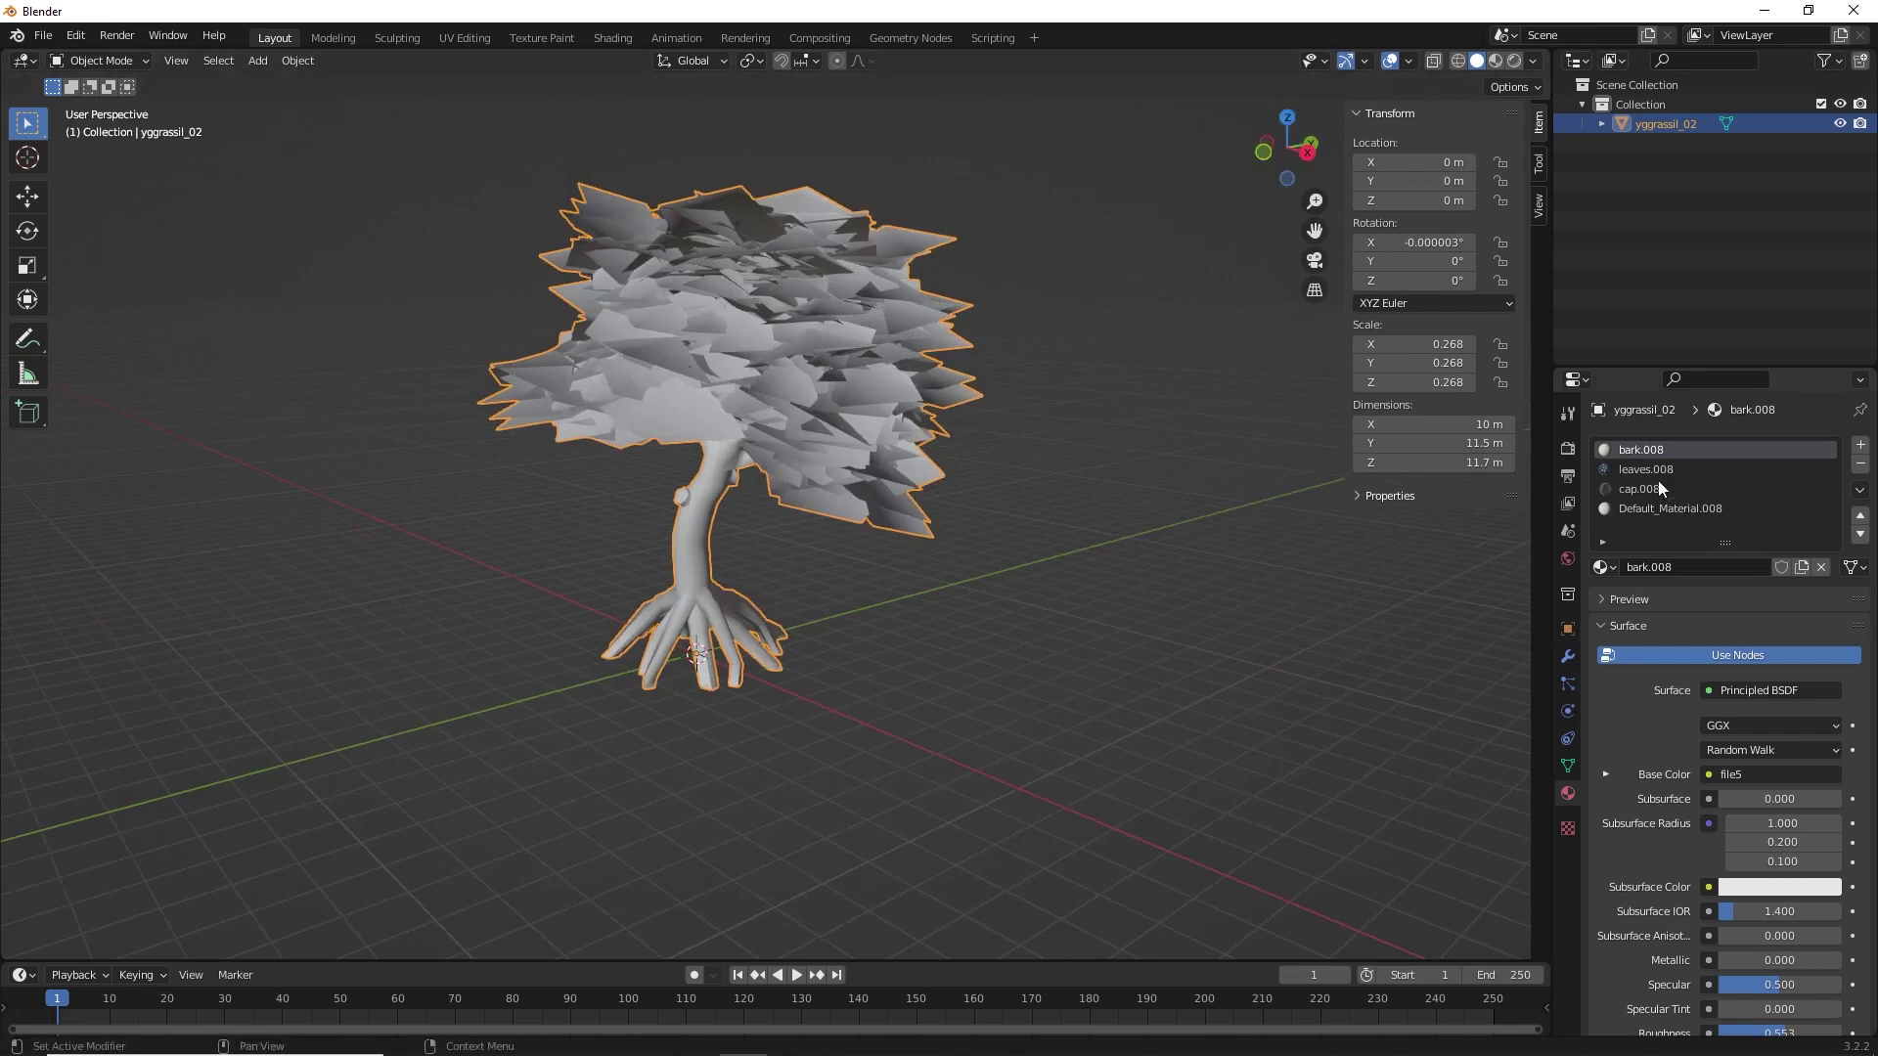
{"action": "scroll", "coordinate": [806, 544], "scroll_direction": "up", "scroll_amount": 2}
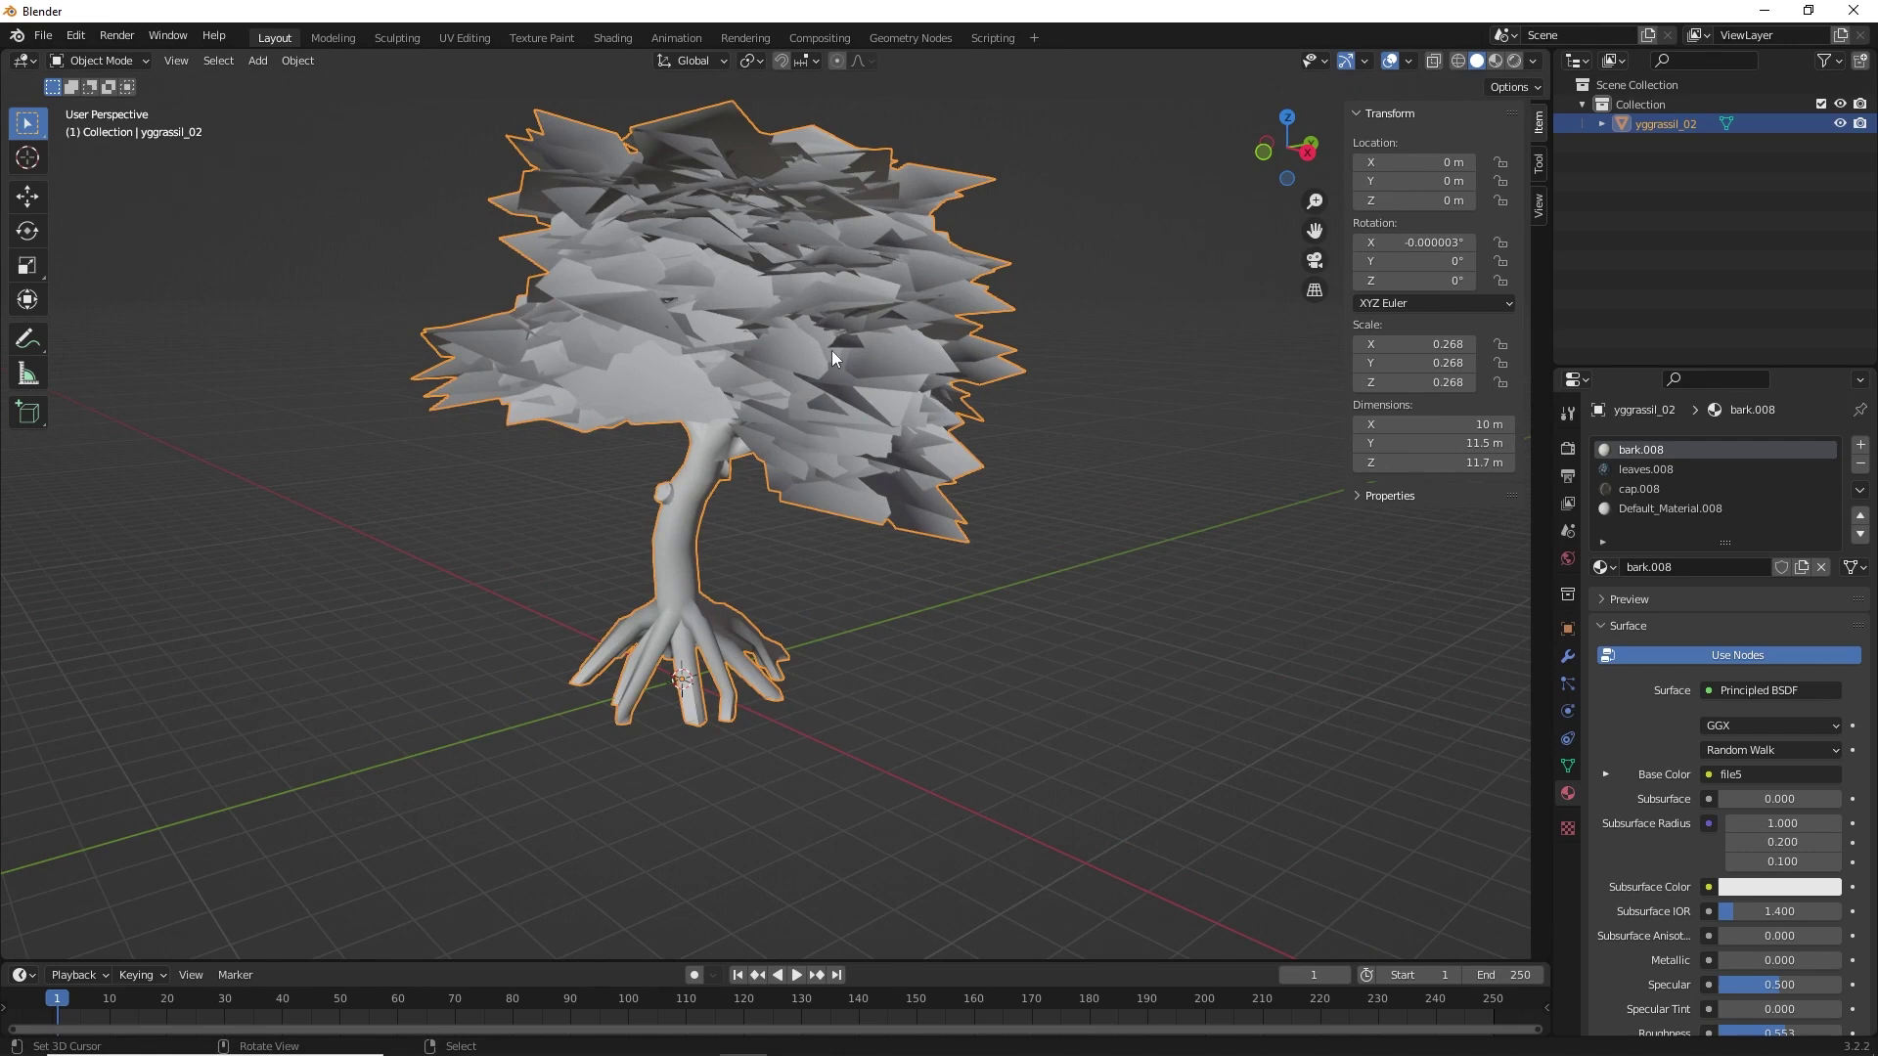
{"action": "left_click_drag", "start_coordinate": [1322, 160], "coordinate": [1140, 324]}
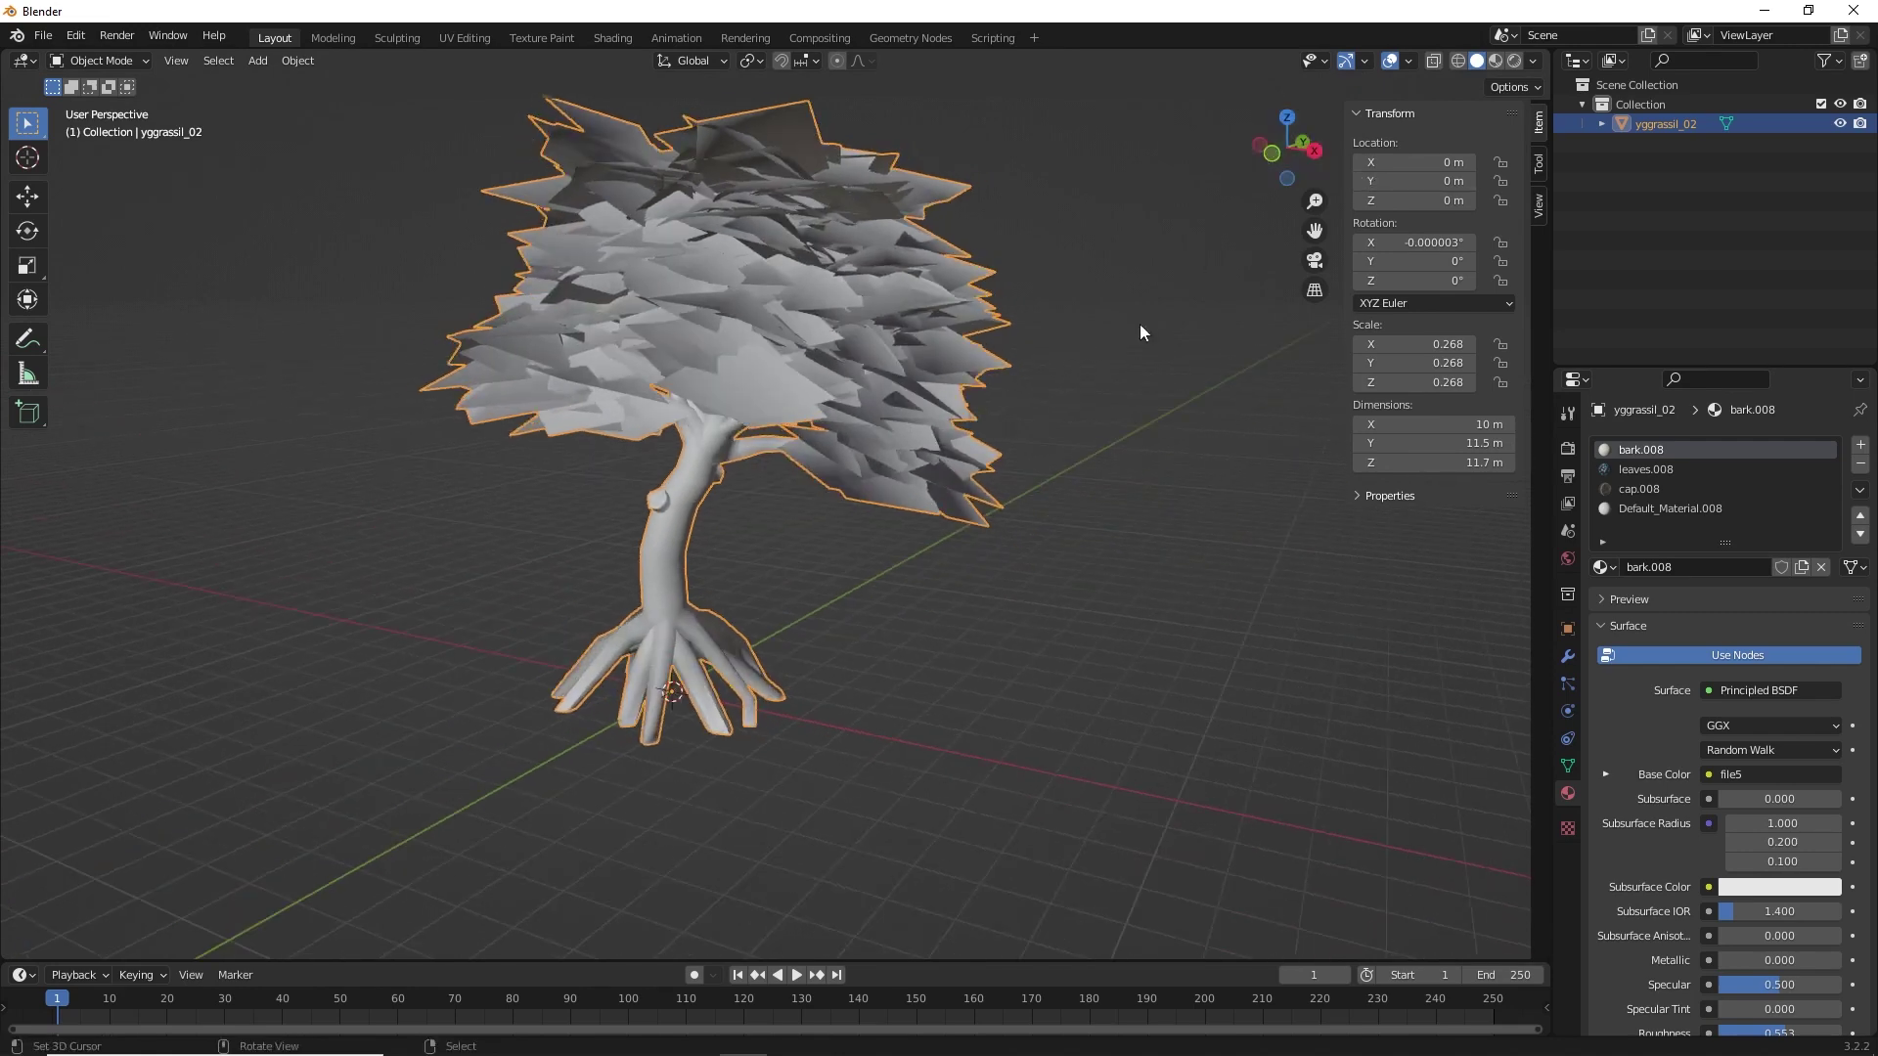
{"action": "key", "text": "KP_1"}
{"action": "scroll", "coordinate": [845, 501], "scroll_direction": "up", "scroll_amount": 3}
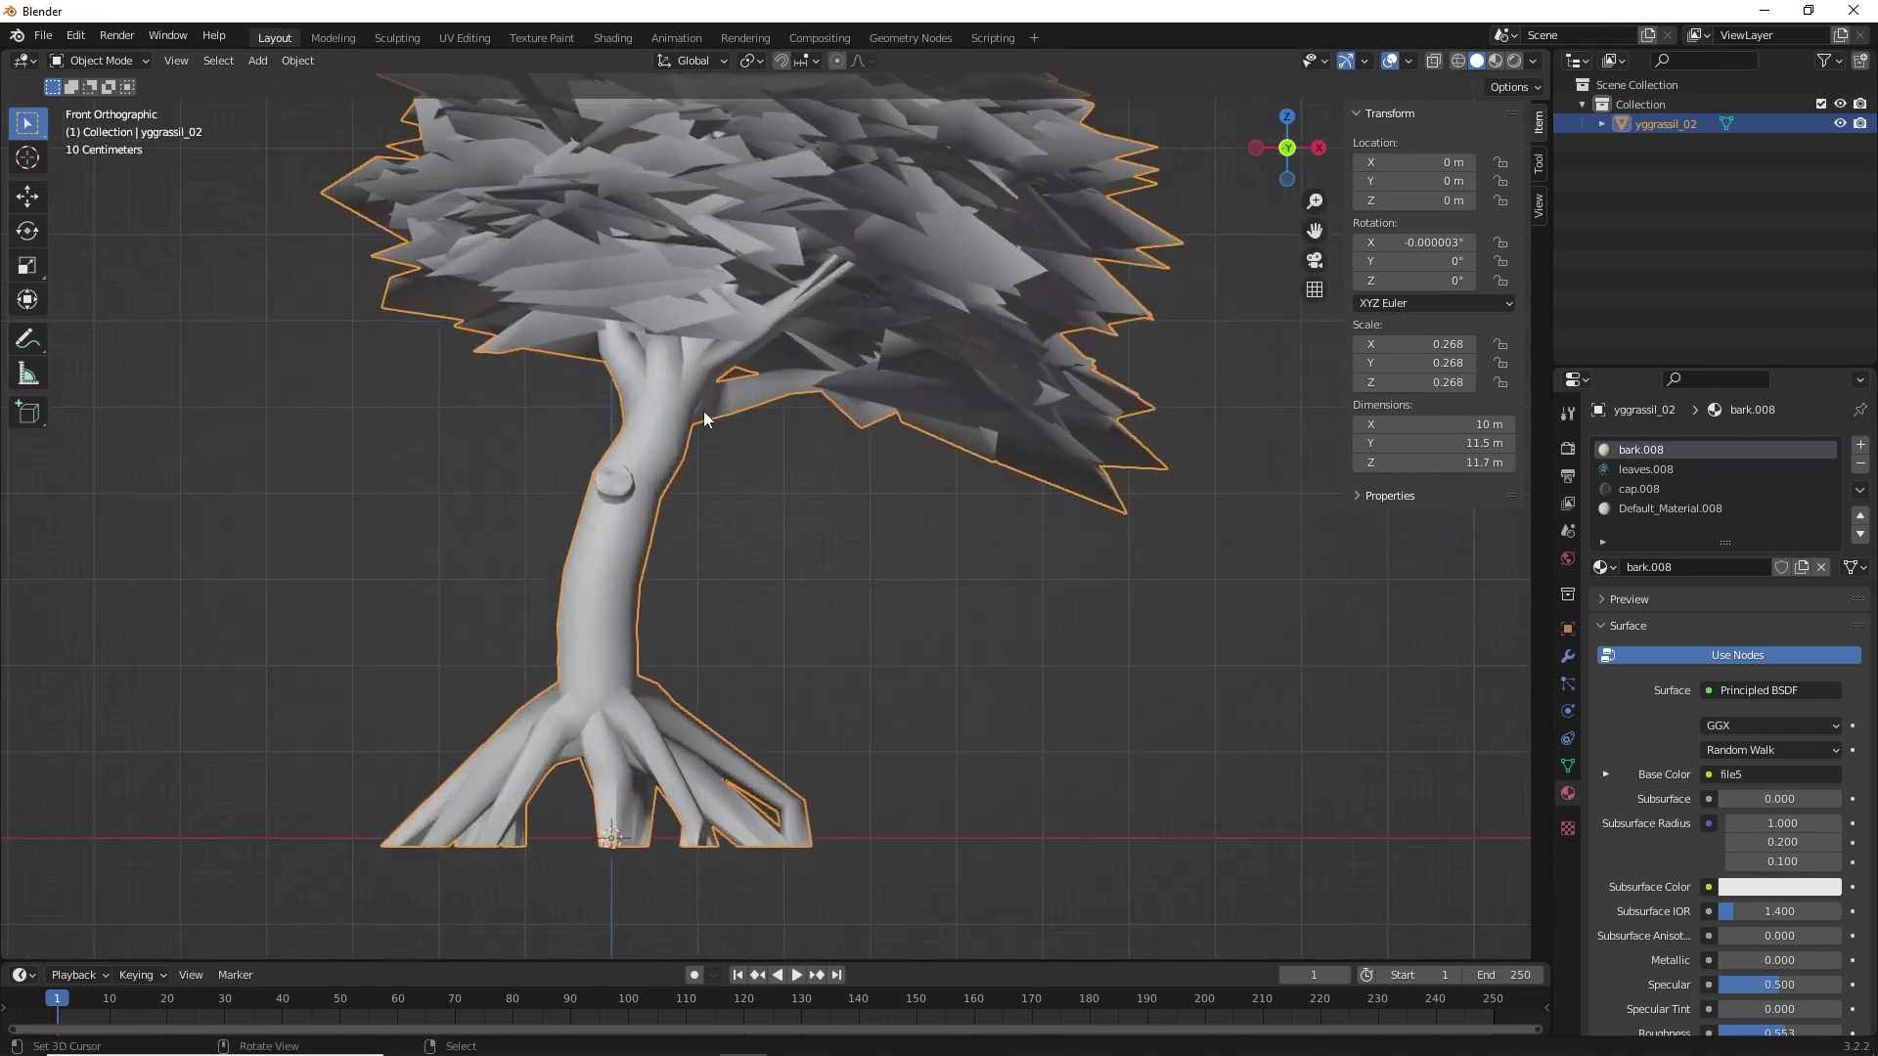
Add a vertex group to the tree mesh and set the viewport shading color to Attribute
{"action": "left_click", "coordinate": [1565, 765]}
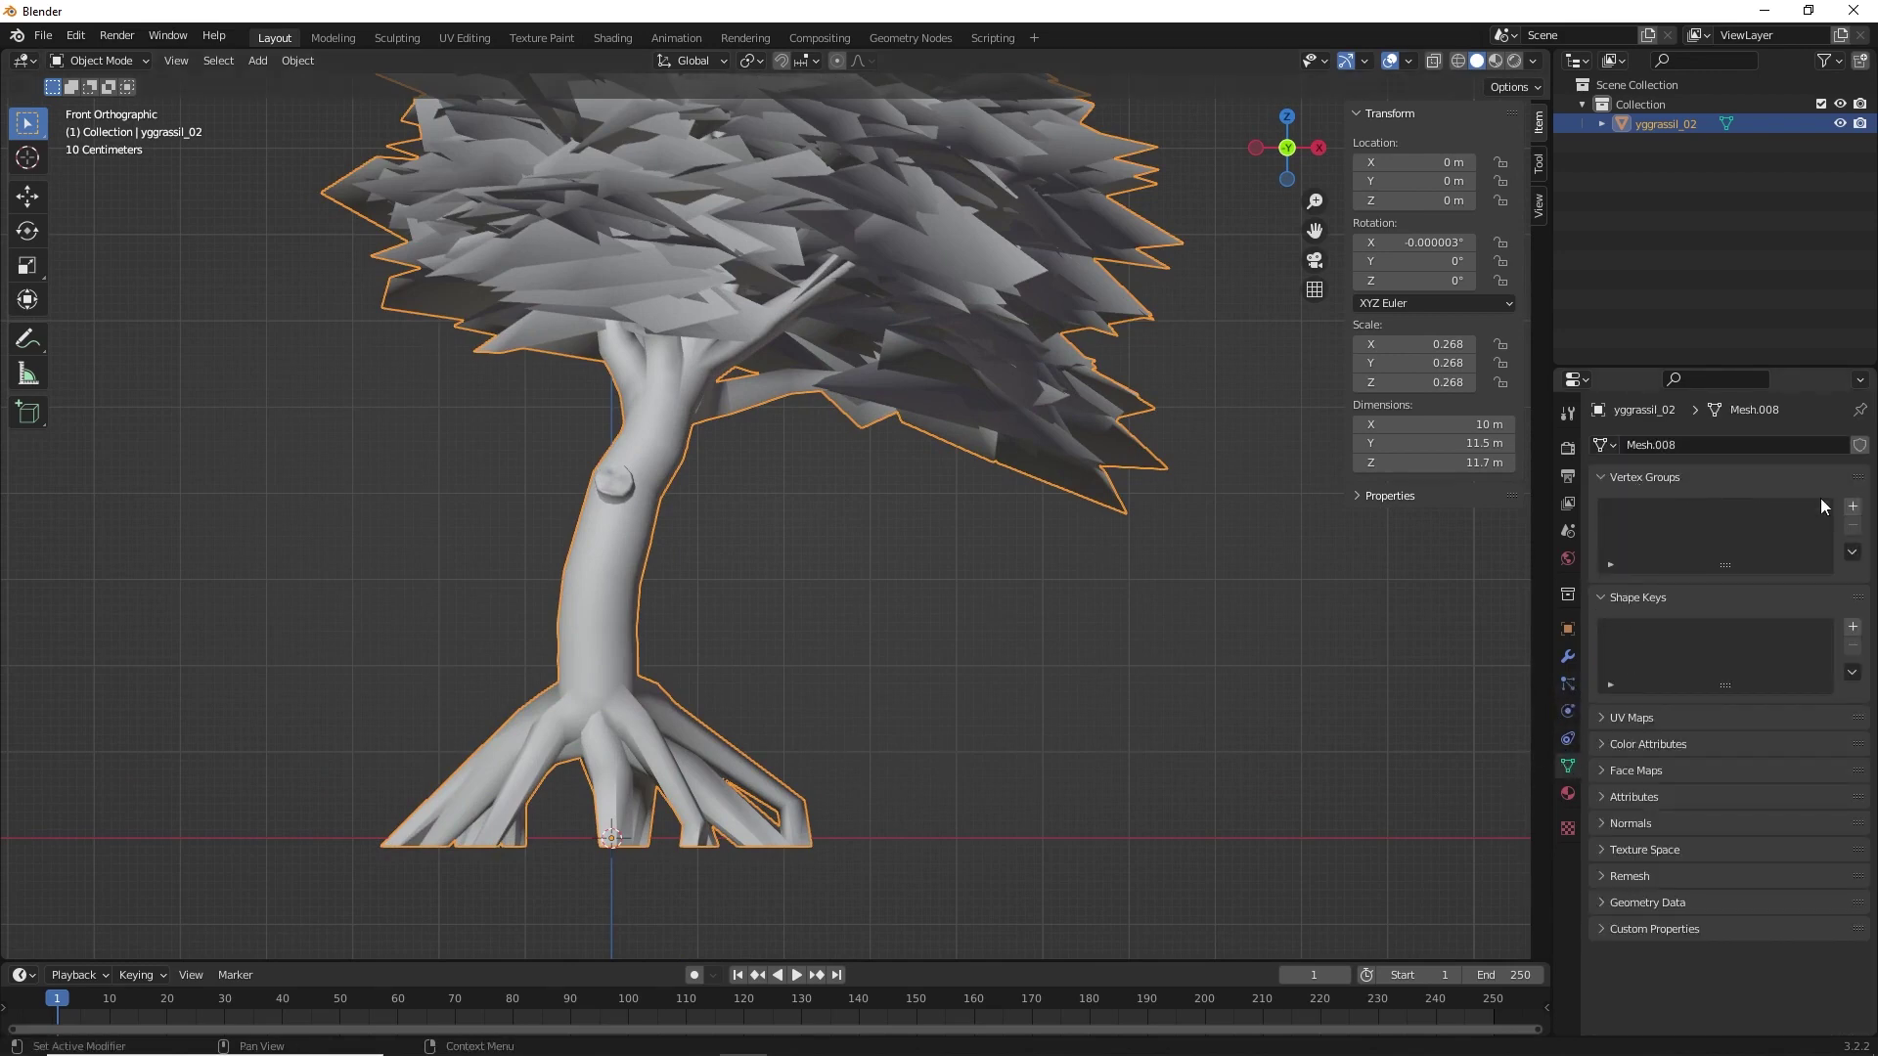
{"action": "left_click", "coordinate": [1852, 508]}
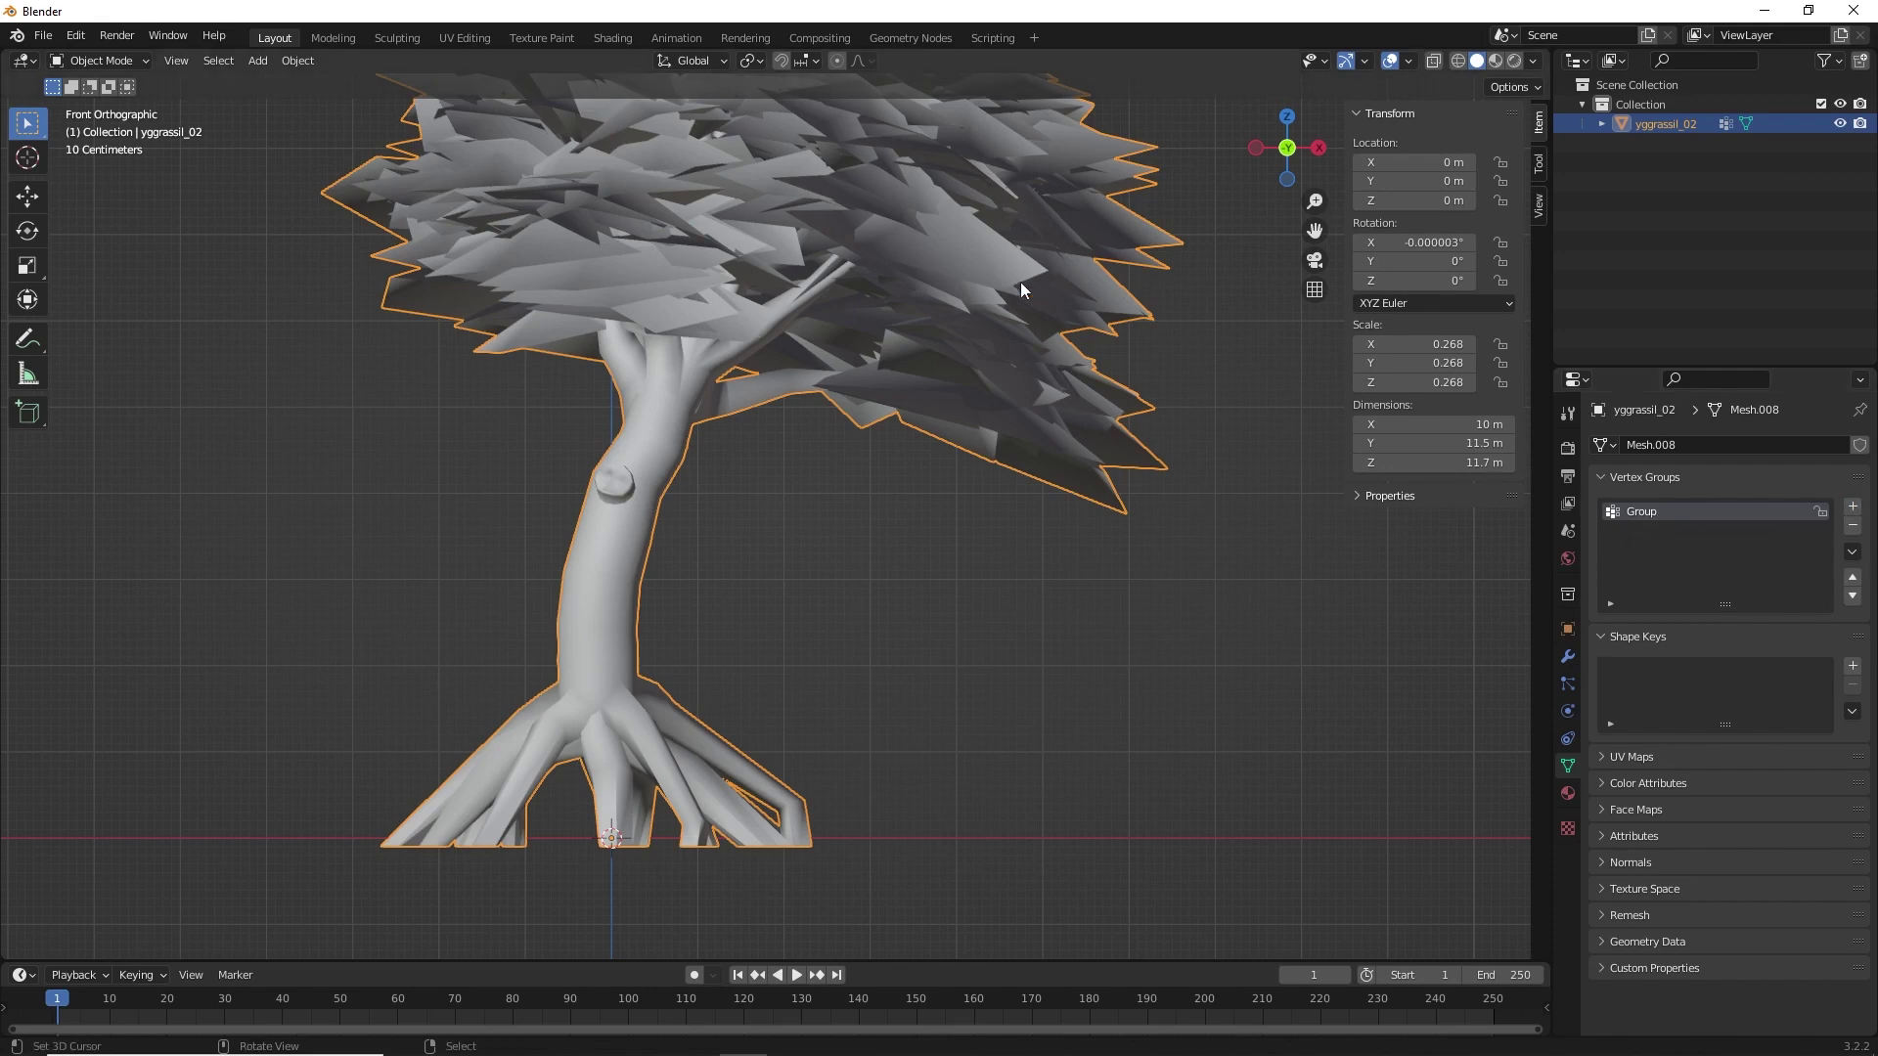
{"action": "scroll", "coordinate": [966, 307], "scroll_direction": "down", "scroll_amount": 2}
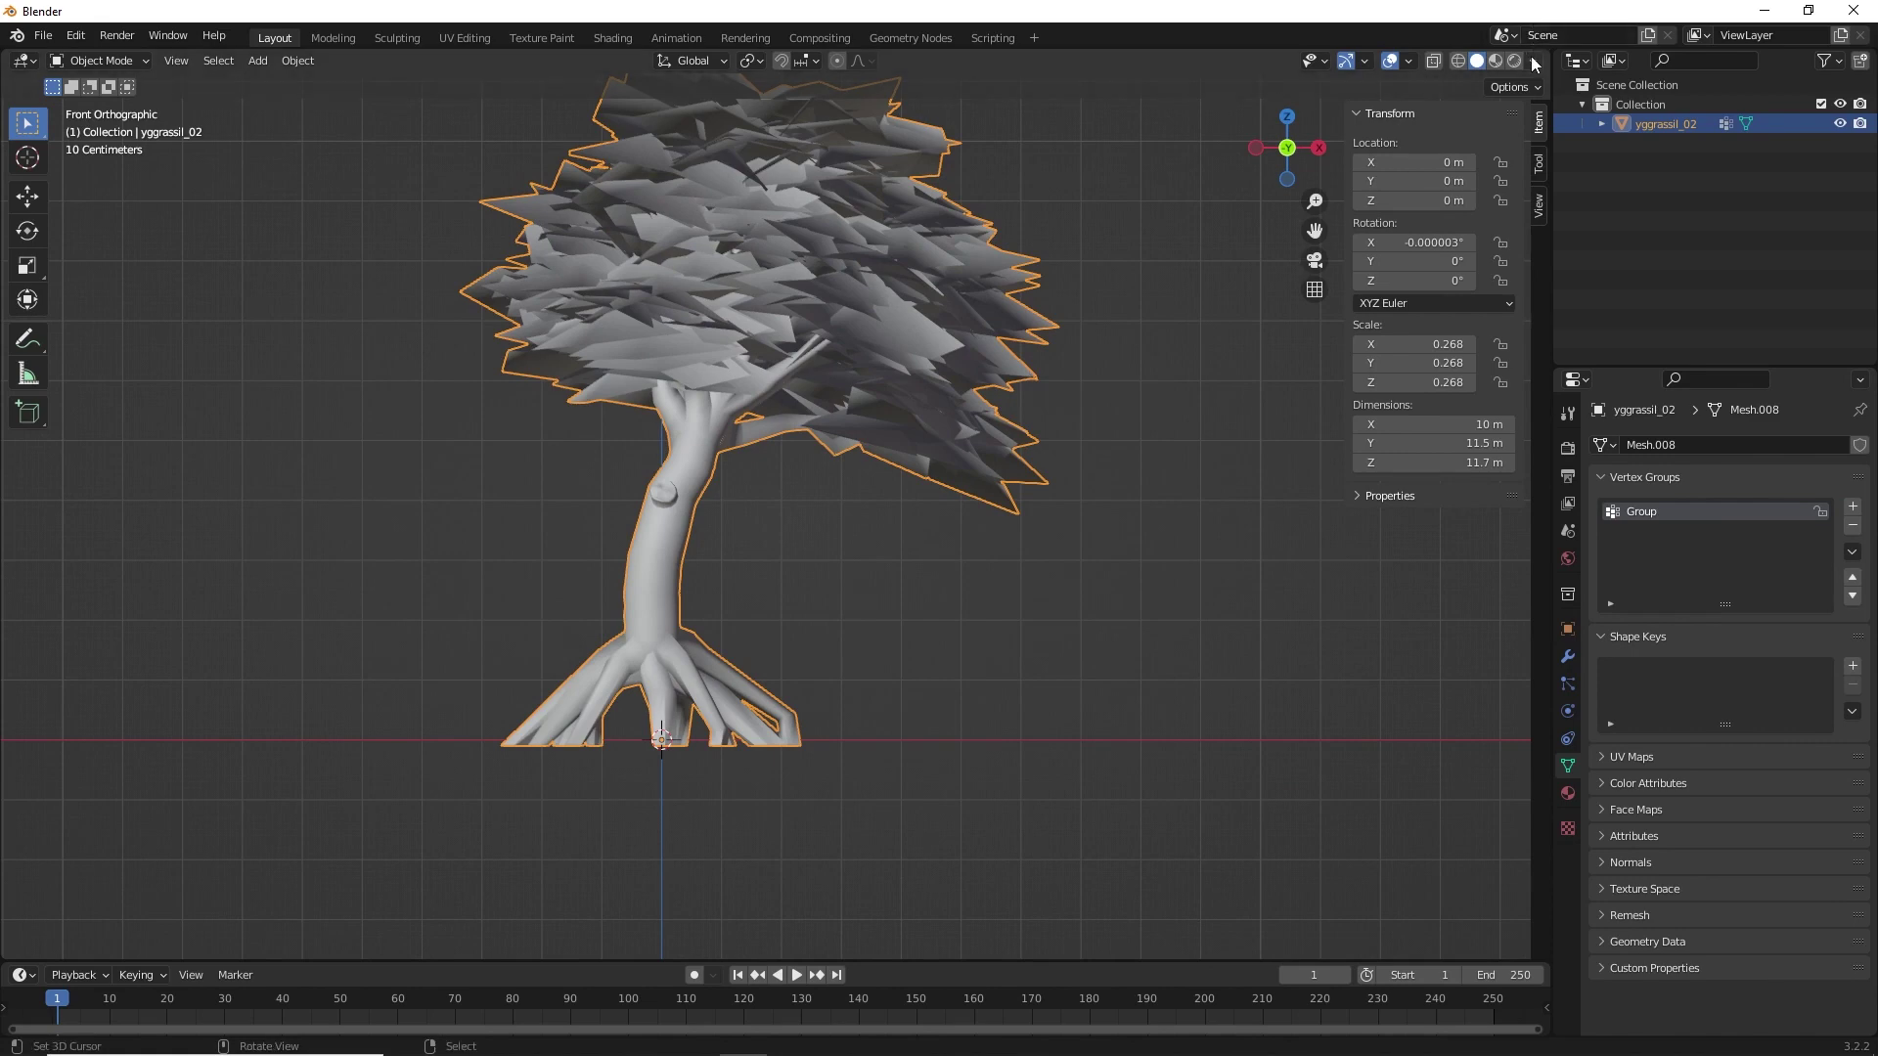
{"action": "left_click", "coordinate": [1533, 61]}
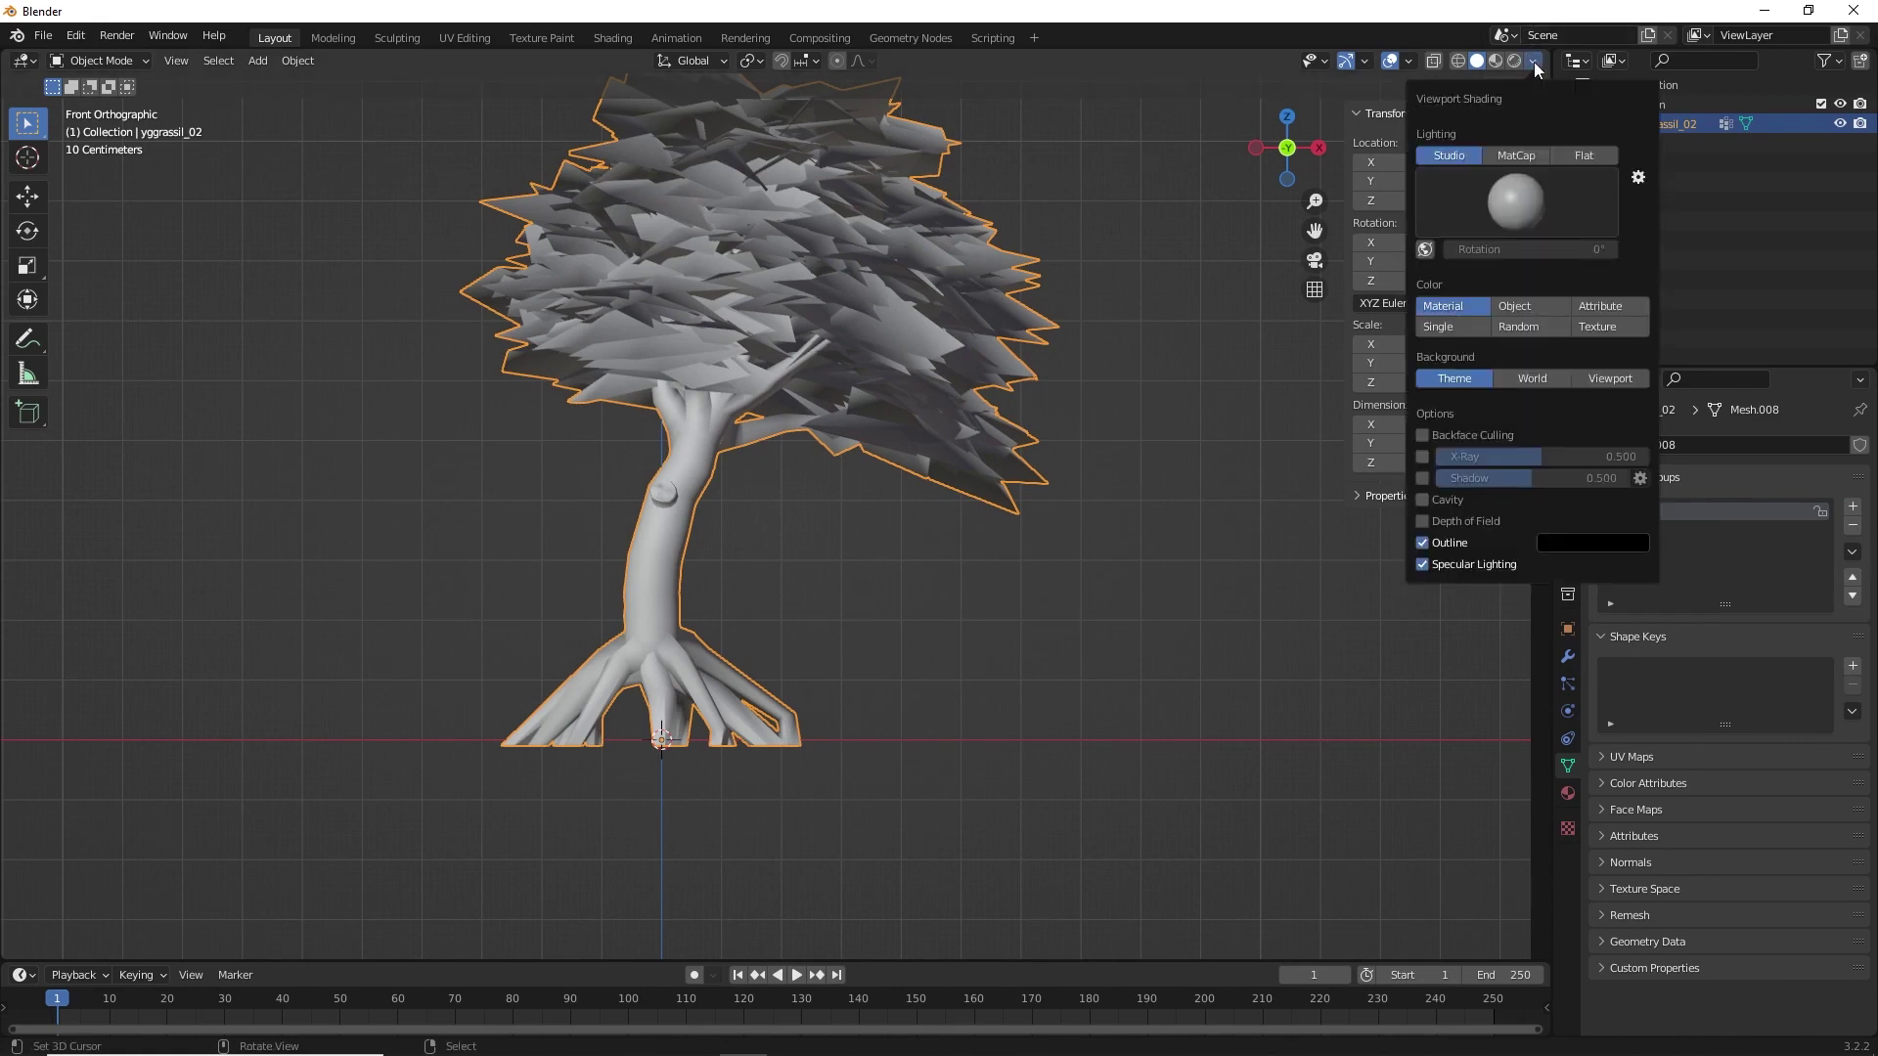
{"action": "left_click", "coordinate": [1602, 304]}
{"action": "left_click", "coordinate": [1038, 475]}
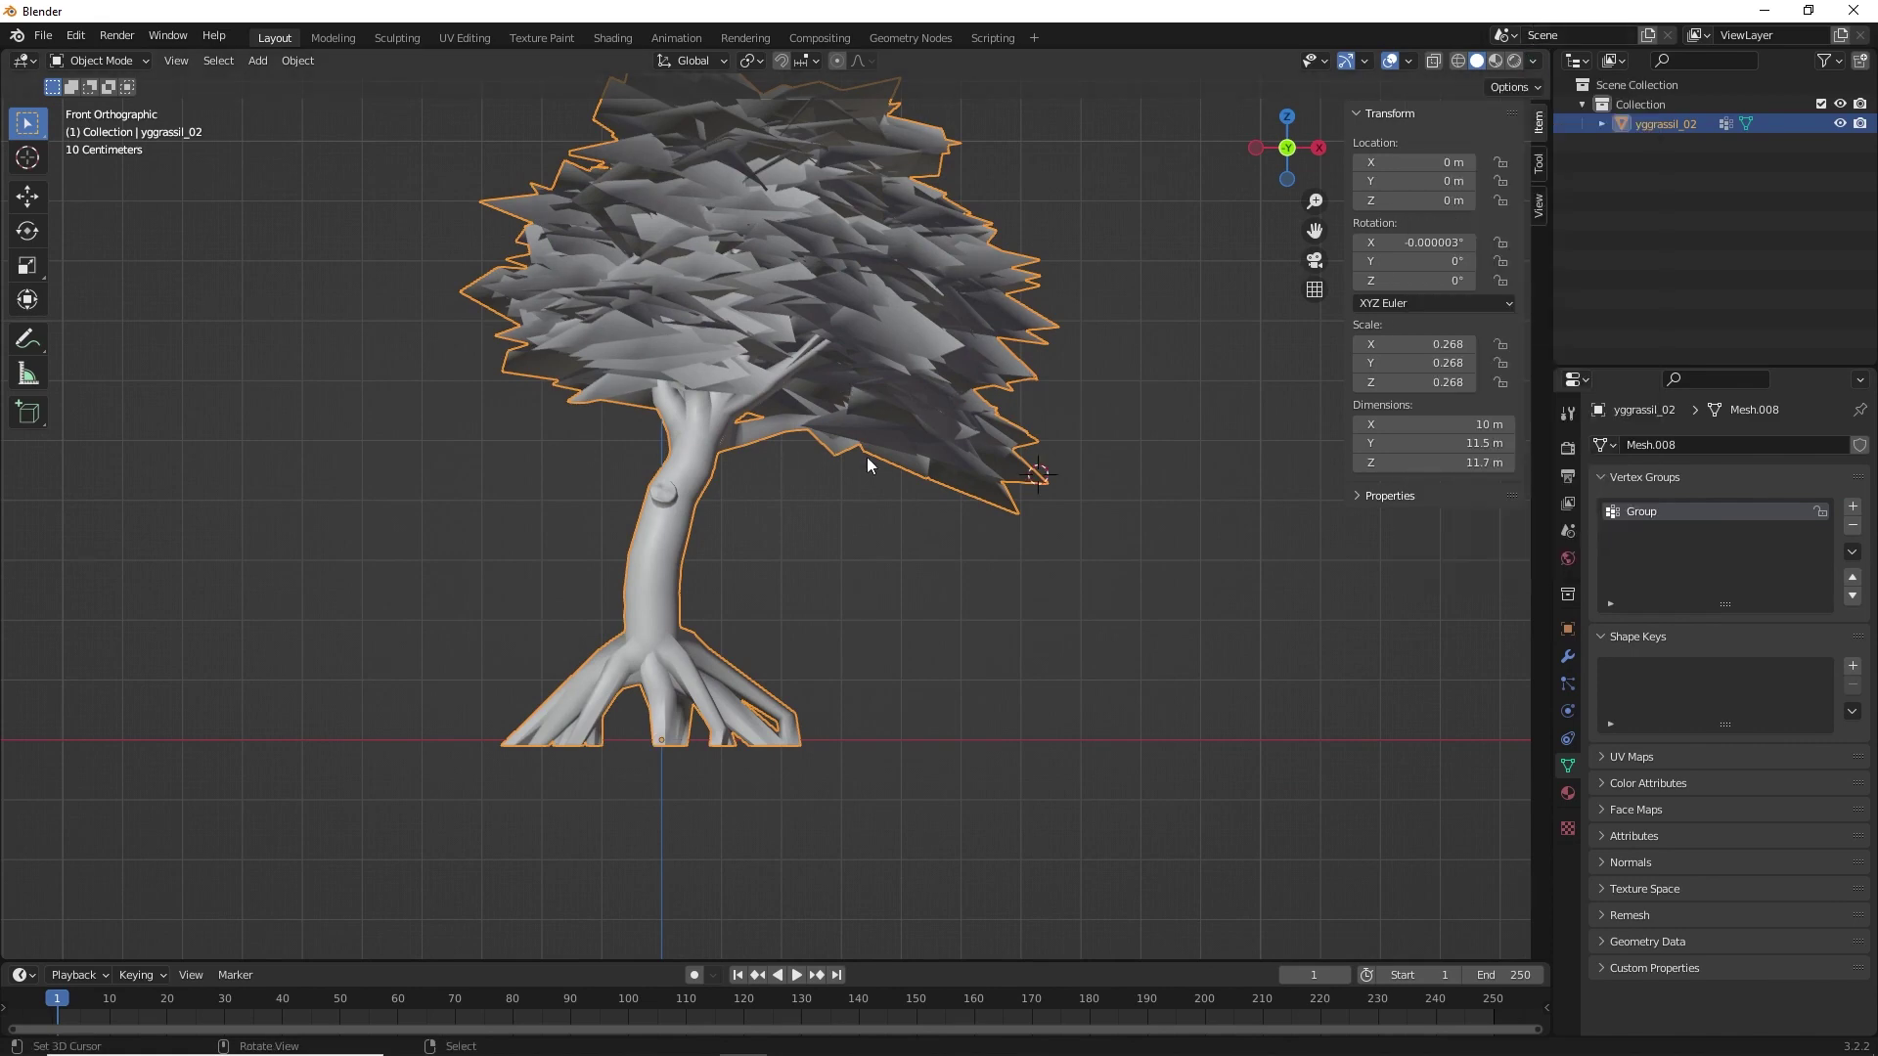
Enter Vertex Paint mode on the tree with the Draw brush and set the brush strength to 1.000
{"action": "left_click", "coordinate": [111, 64]}
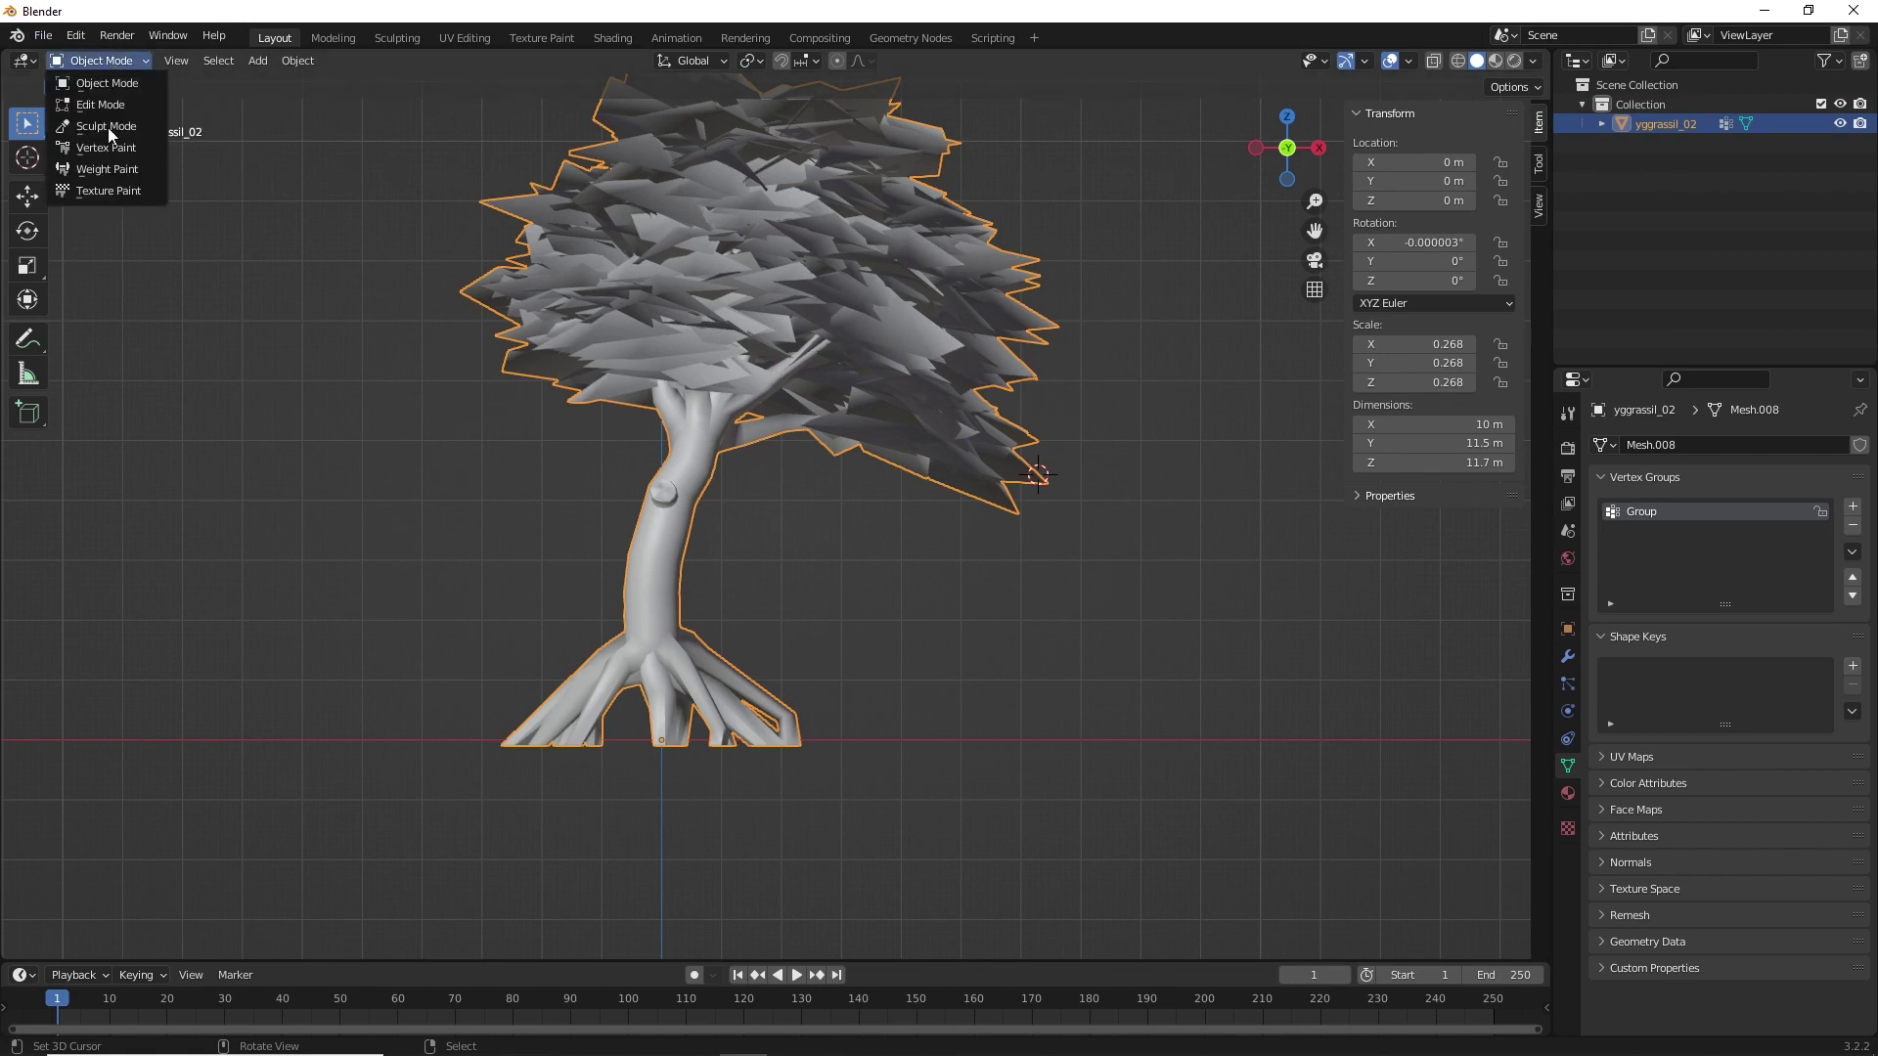
{"action": "left_click", "coordinate": [108, 147]}
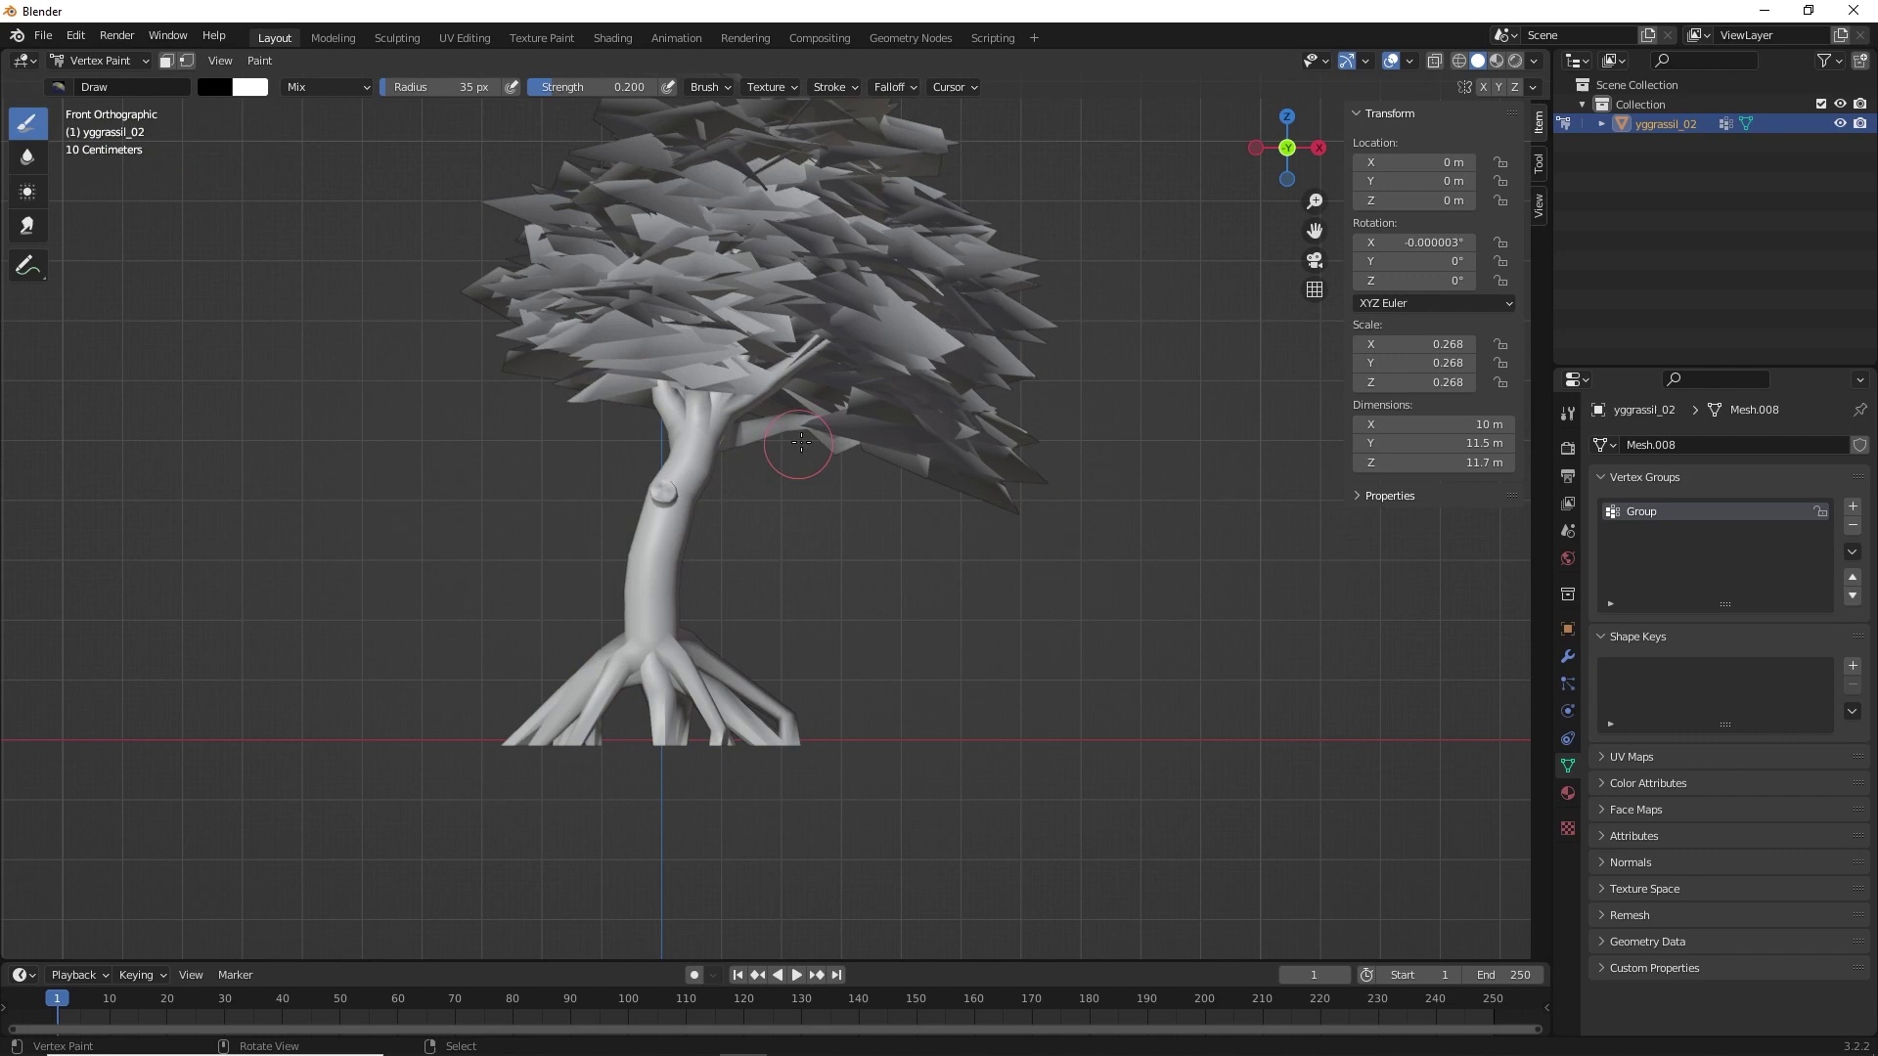
{"action": "left_click", "coordinate": [69, 91]}
{"action": "left_click", "coordinate": [240, 147]}
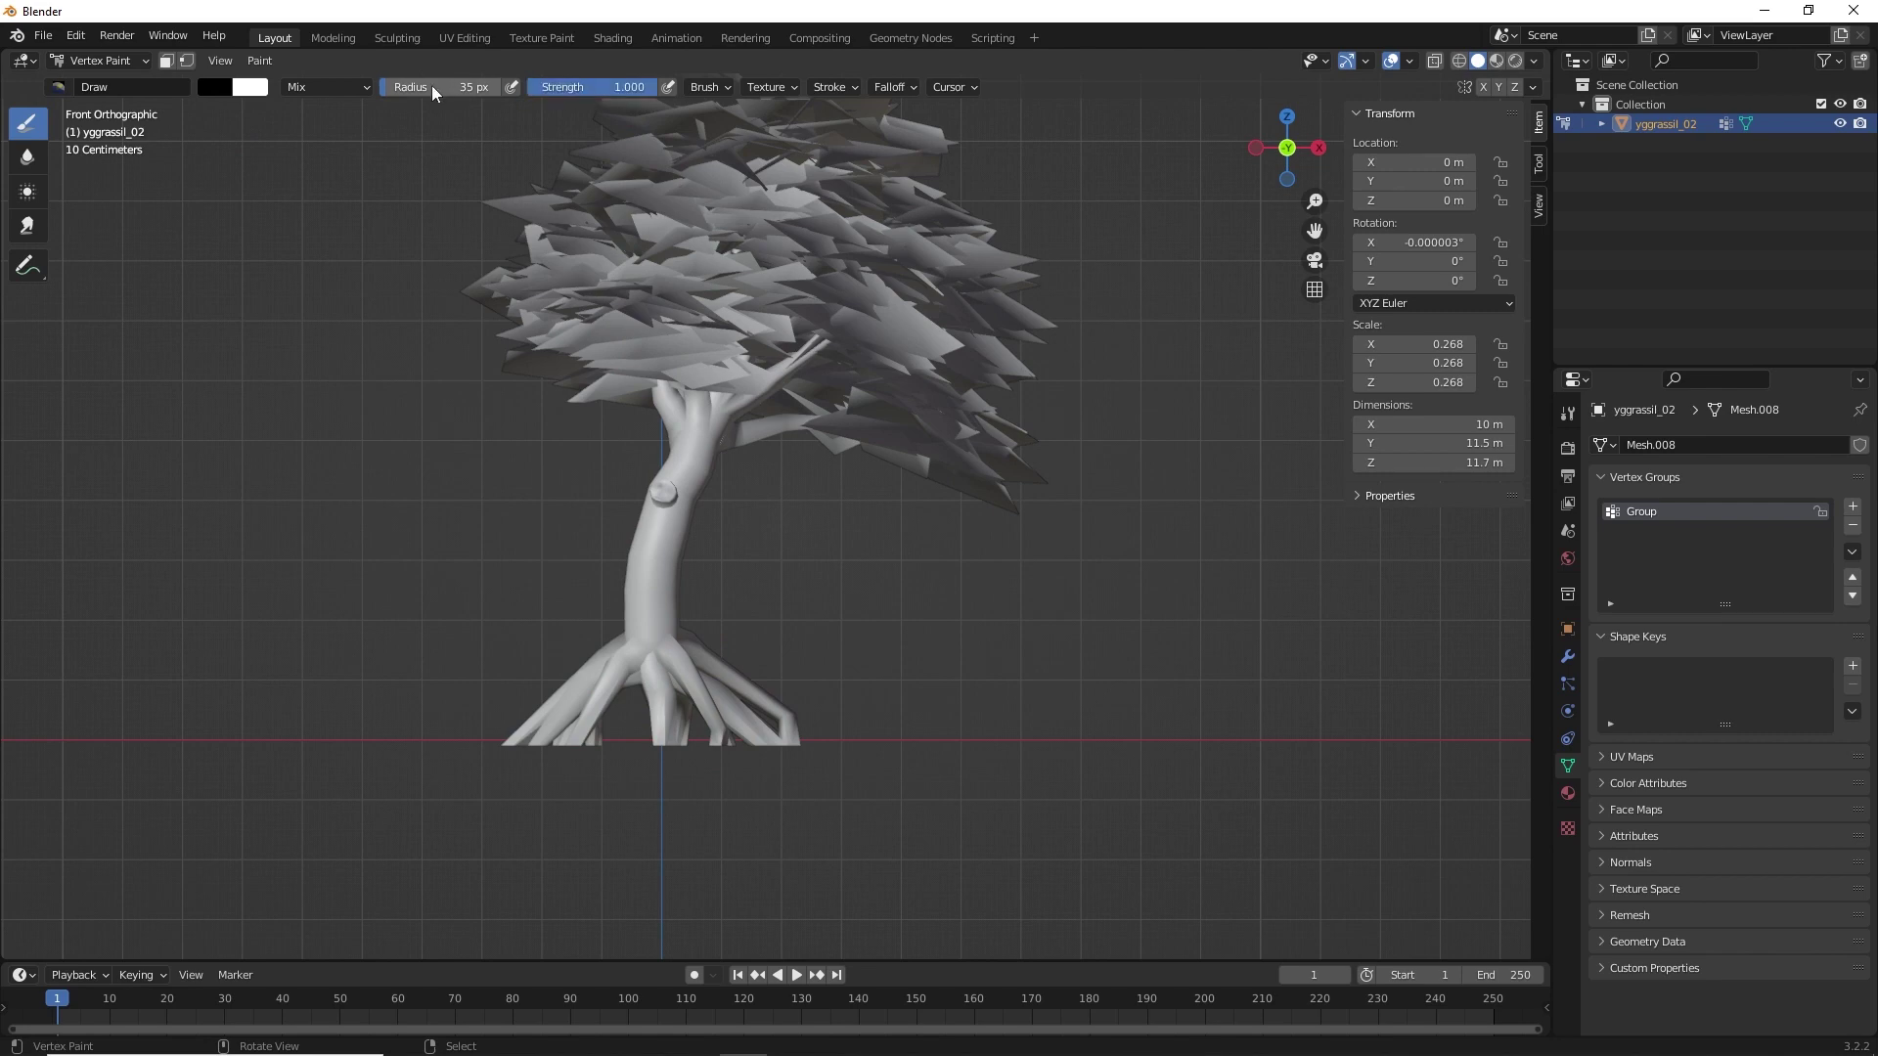
Paint the roots and the trunk up to the front knot black with the 35 px brush, working from the front and right
{"action": "left_click_drag", "start_coordinate": [676, 726], "coordinate": [667, 713]}
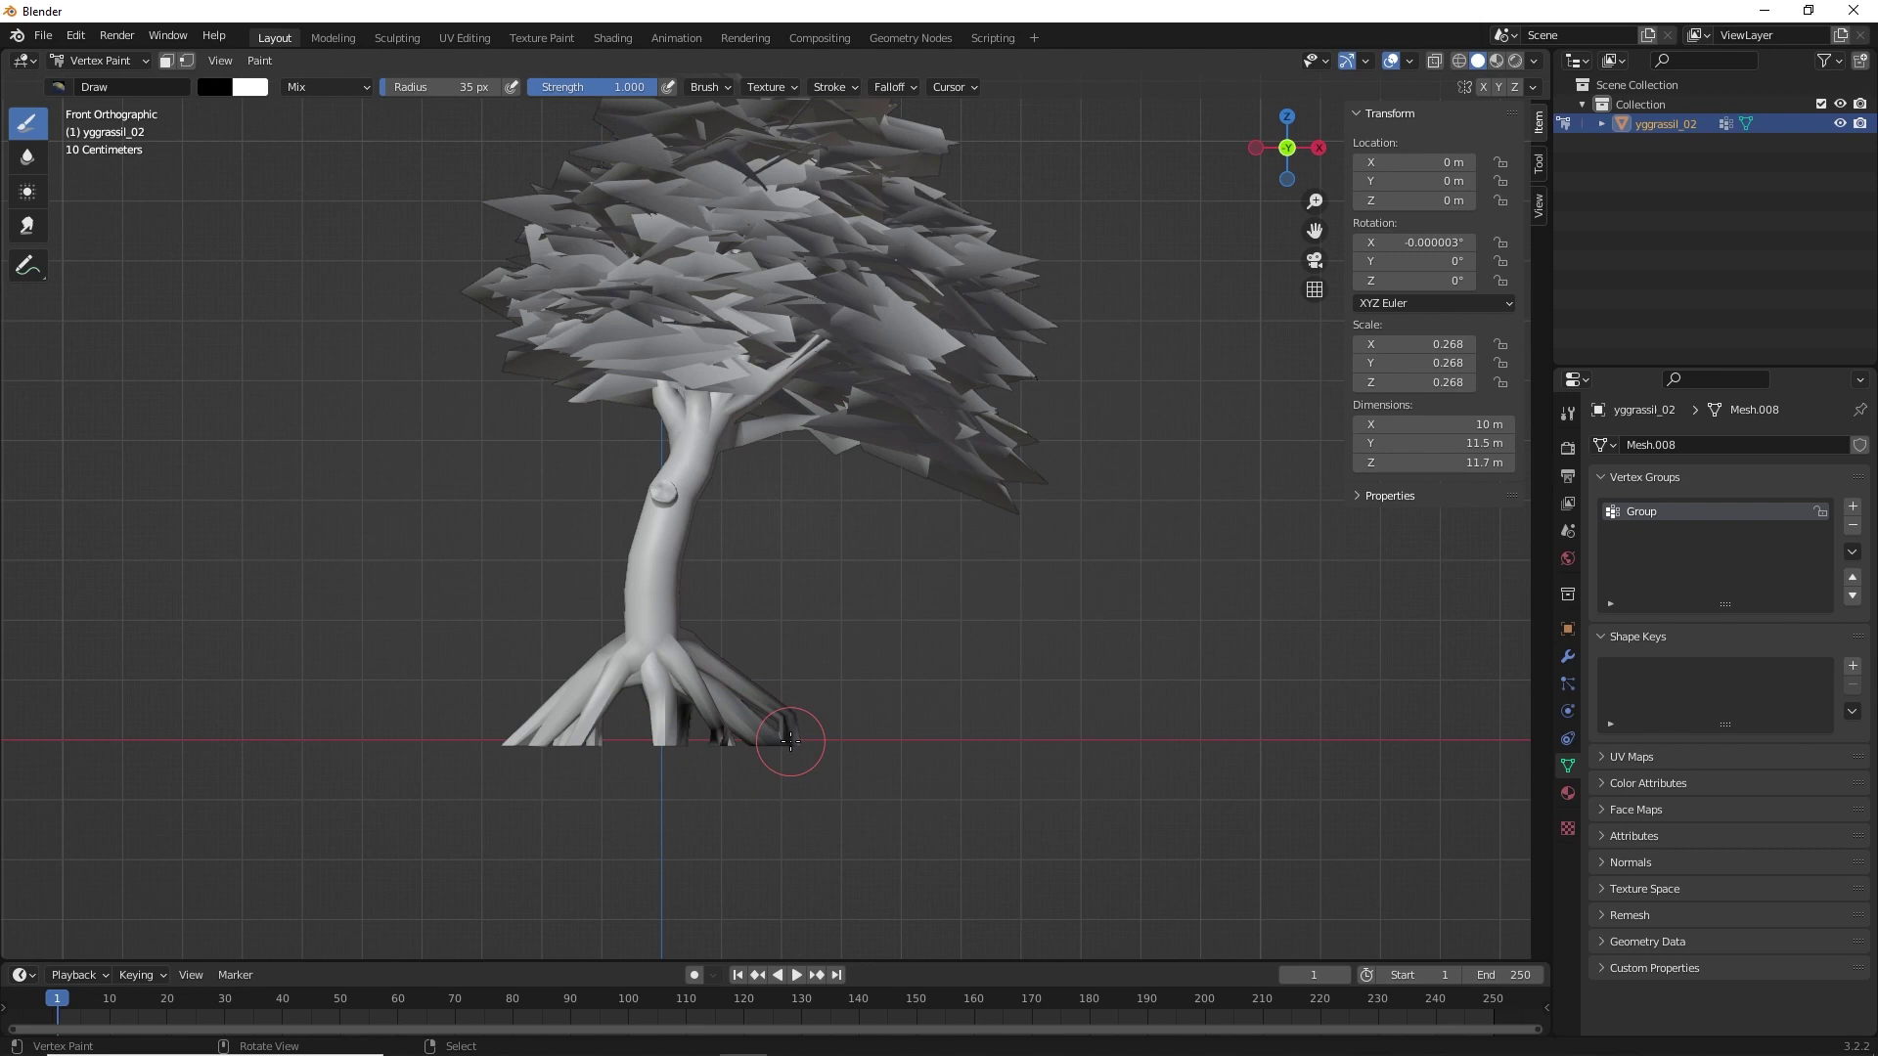
{"action": "left_click_drag", "start_coordinate": [703, 706], "coordinate": [538, 734]}
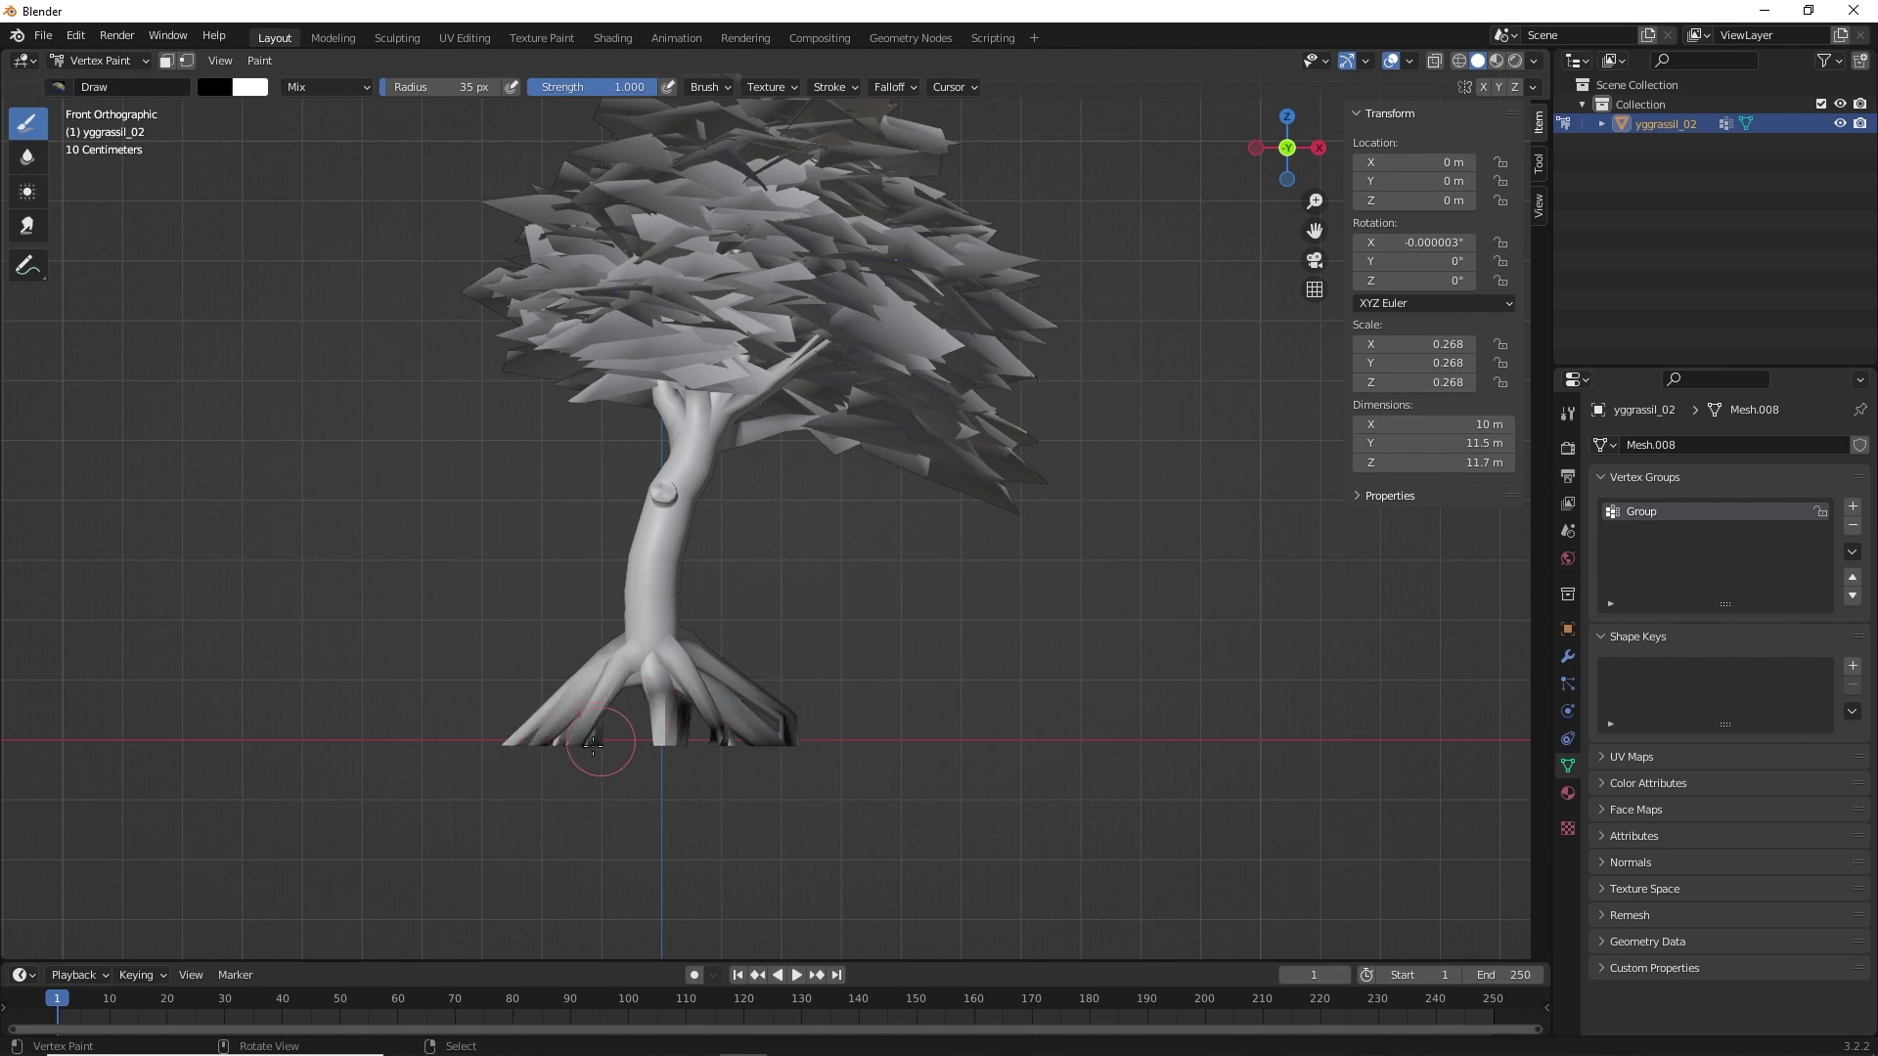
{"action": "key", "text": "KP_3"}
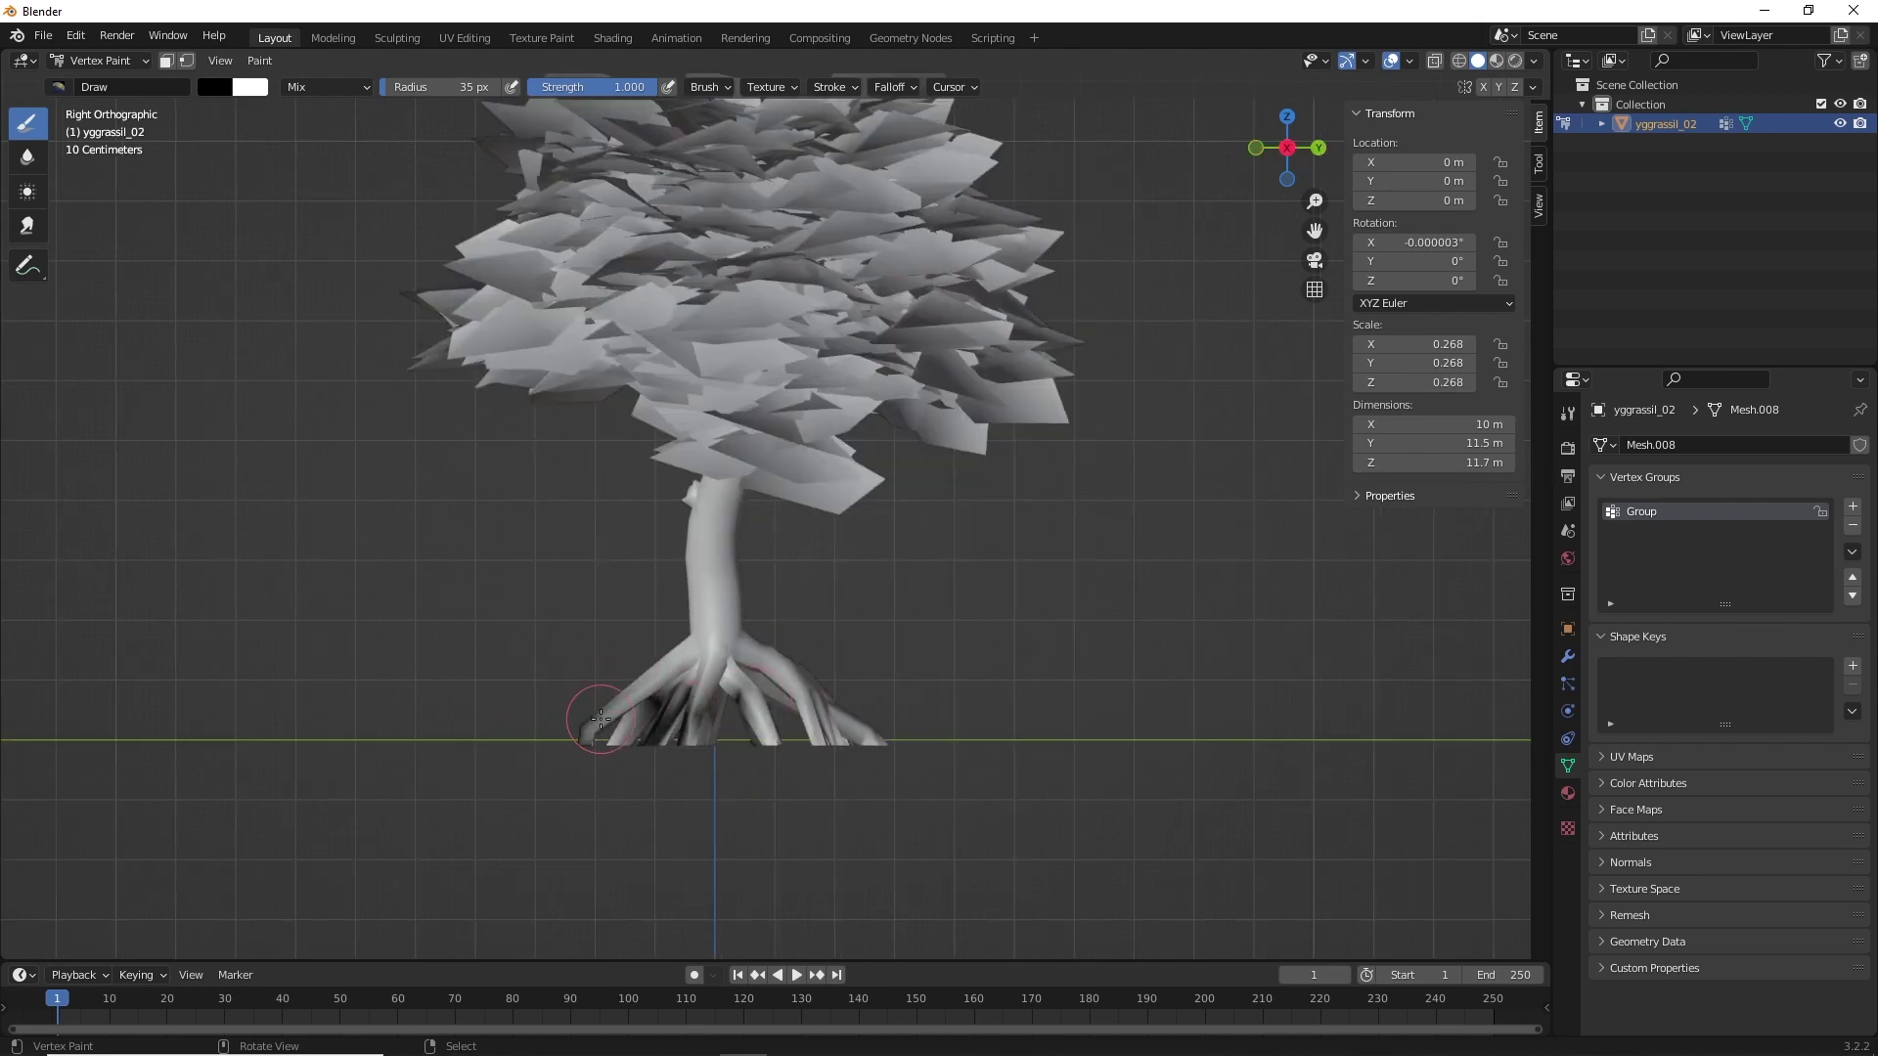
{"action": "mouse_move", "coordinate": [600, 720]}
{"action": "left_mouse_down"}
{"action": "mouse_move", "coordinate": [763, 696]}
{"action": "mouse_move", "coordinate": [710, 614]}
{"action": "mouse_move", "coordinate": [718, 566]}
{"action": "mouse_move", "coordinate": [646, 611]}
{"action": "mouse_move", "coordinate": [675, 674]}
{"action": "mouse_move", "coordinate": [719, 700]}
{"action": "left_mouse_up"}
{"action": "key", "text": "KP_1"}
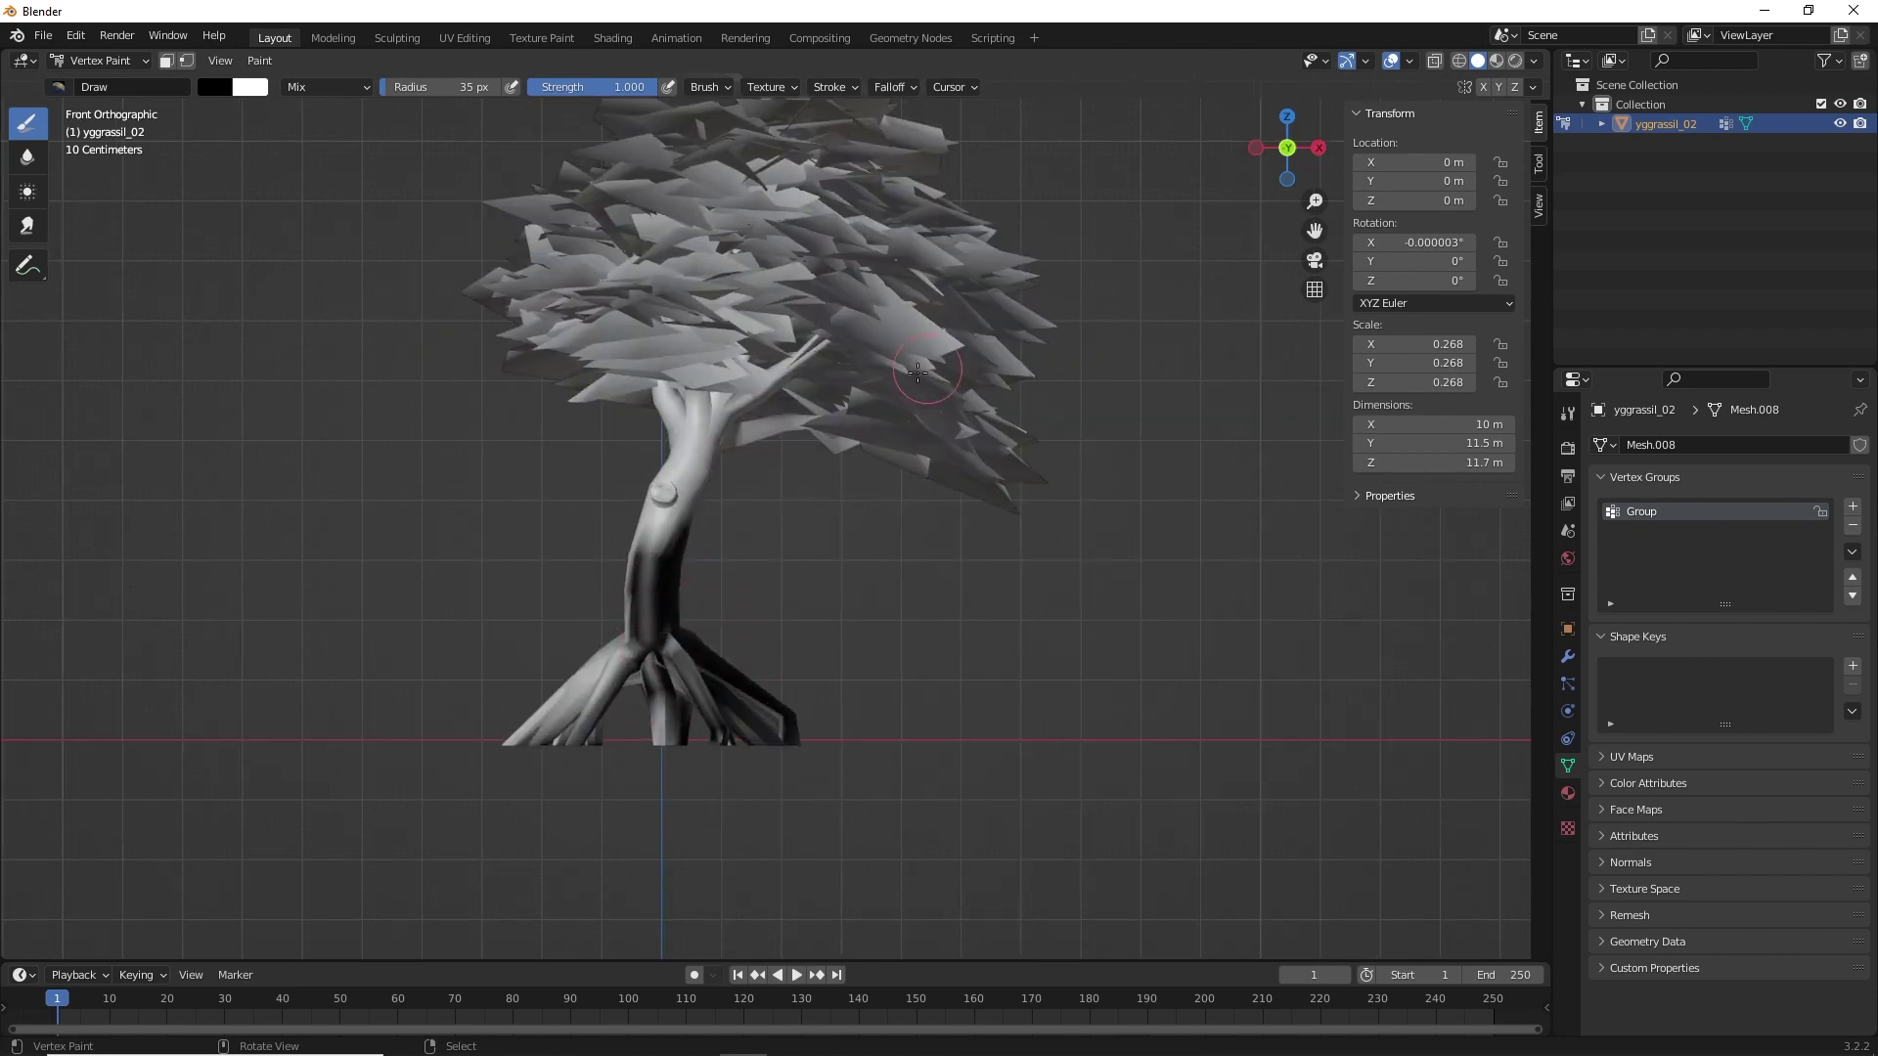
{"action": "mouse_move", "coordinate": [710, 566]}
{"action": "left_mouse_down"}
{"action": "mouse_move", "coordinate": [645, 543]}
{"action": "mouse_move", "coordinate": [660, 711]}
{"action": "mouse_move", "coordinate": [498, 758]}
{"action": "mouse_move", "coordinate": [575, 748]}
{"action": "mouse_move", "coordinate": [639, 571]}
{"action": "left_mouse_up"}
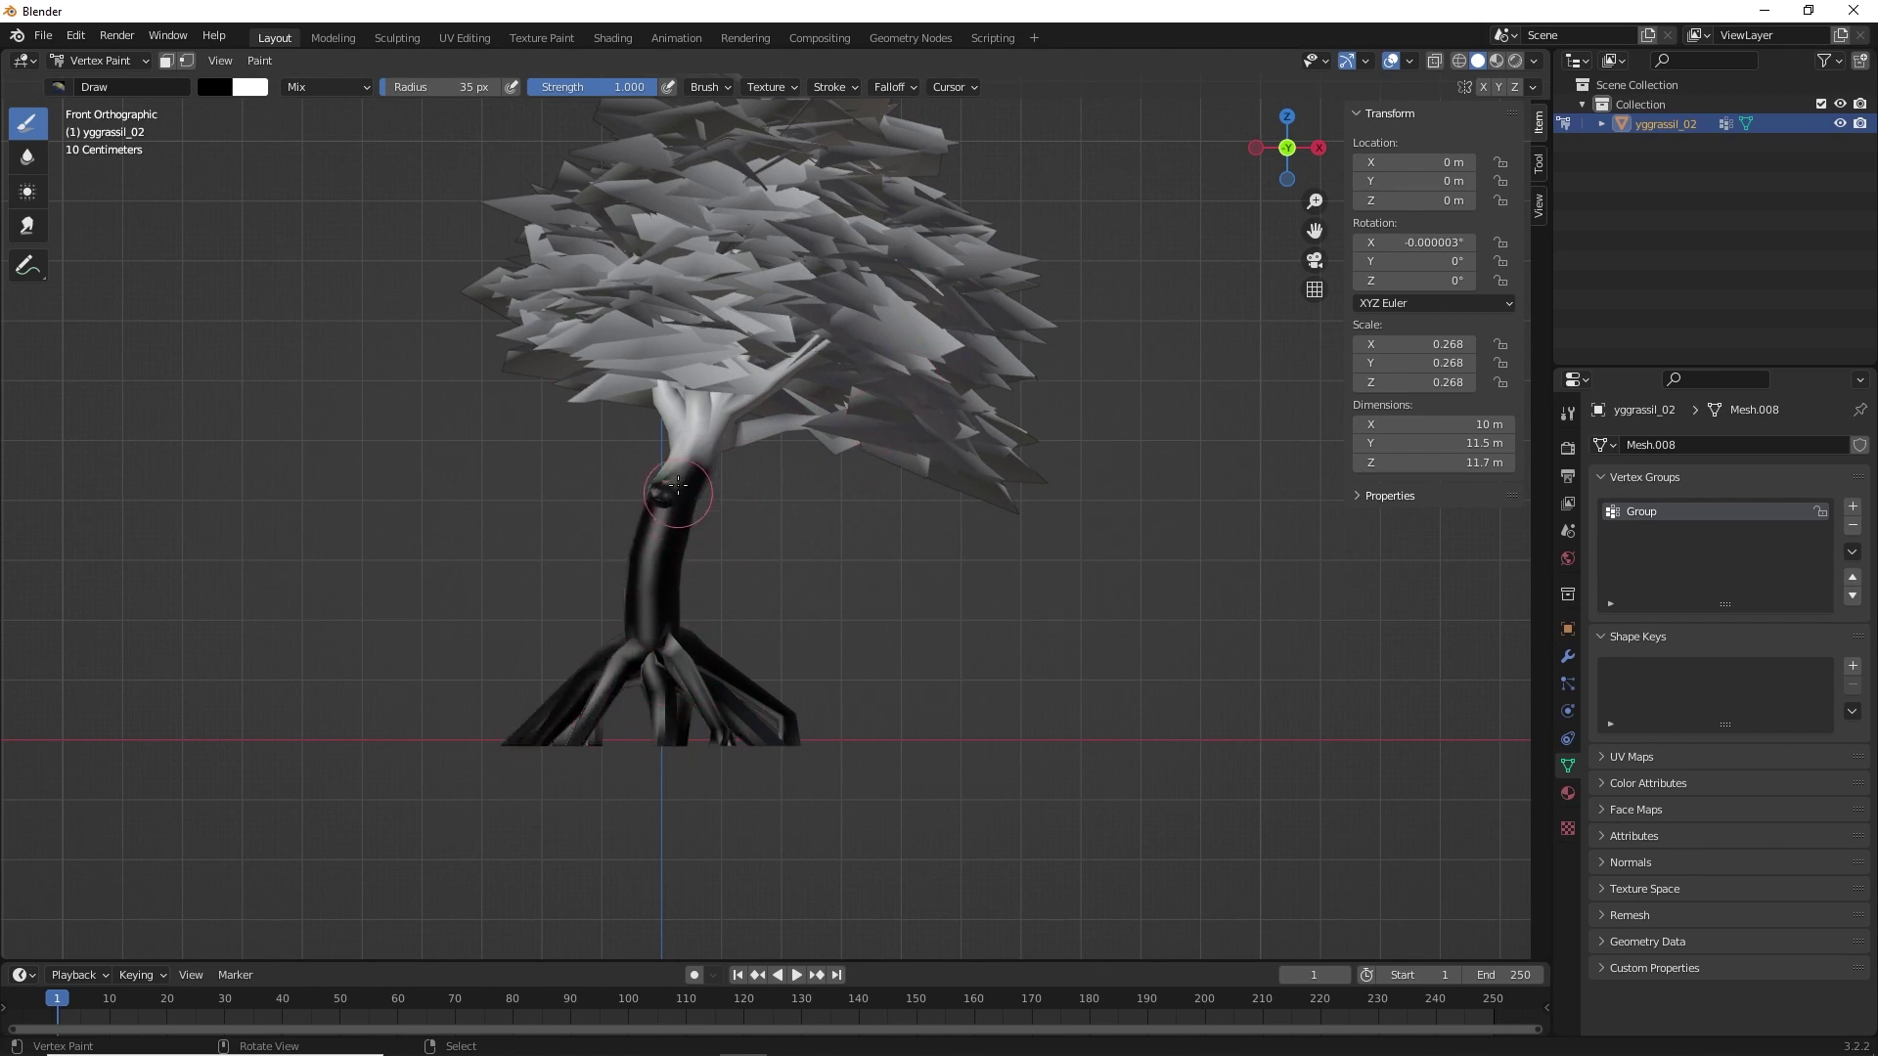
{"action": "mouse_move", "coordinate": [678, 486]}
{"action": "left_mouse_down"}
{"action": "mouse_move", "coordinate": [606, 709]}
{"action": "mouse_move", "coordinate": [689, 723]}
{"action": "mouse_move", "coordinate": [763, 684]}
{"action": "mouse_move", "coordinate": [736, 705]}
{"action": "left_mouse_up"}
Enlarge the brush radius to 80 px and paint the roots and lower trunk black from the right, back and left
{"action": "key", "text": "KP_3"}
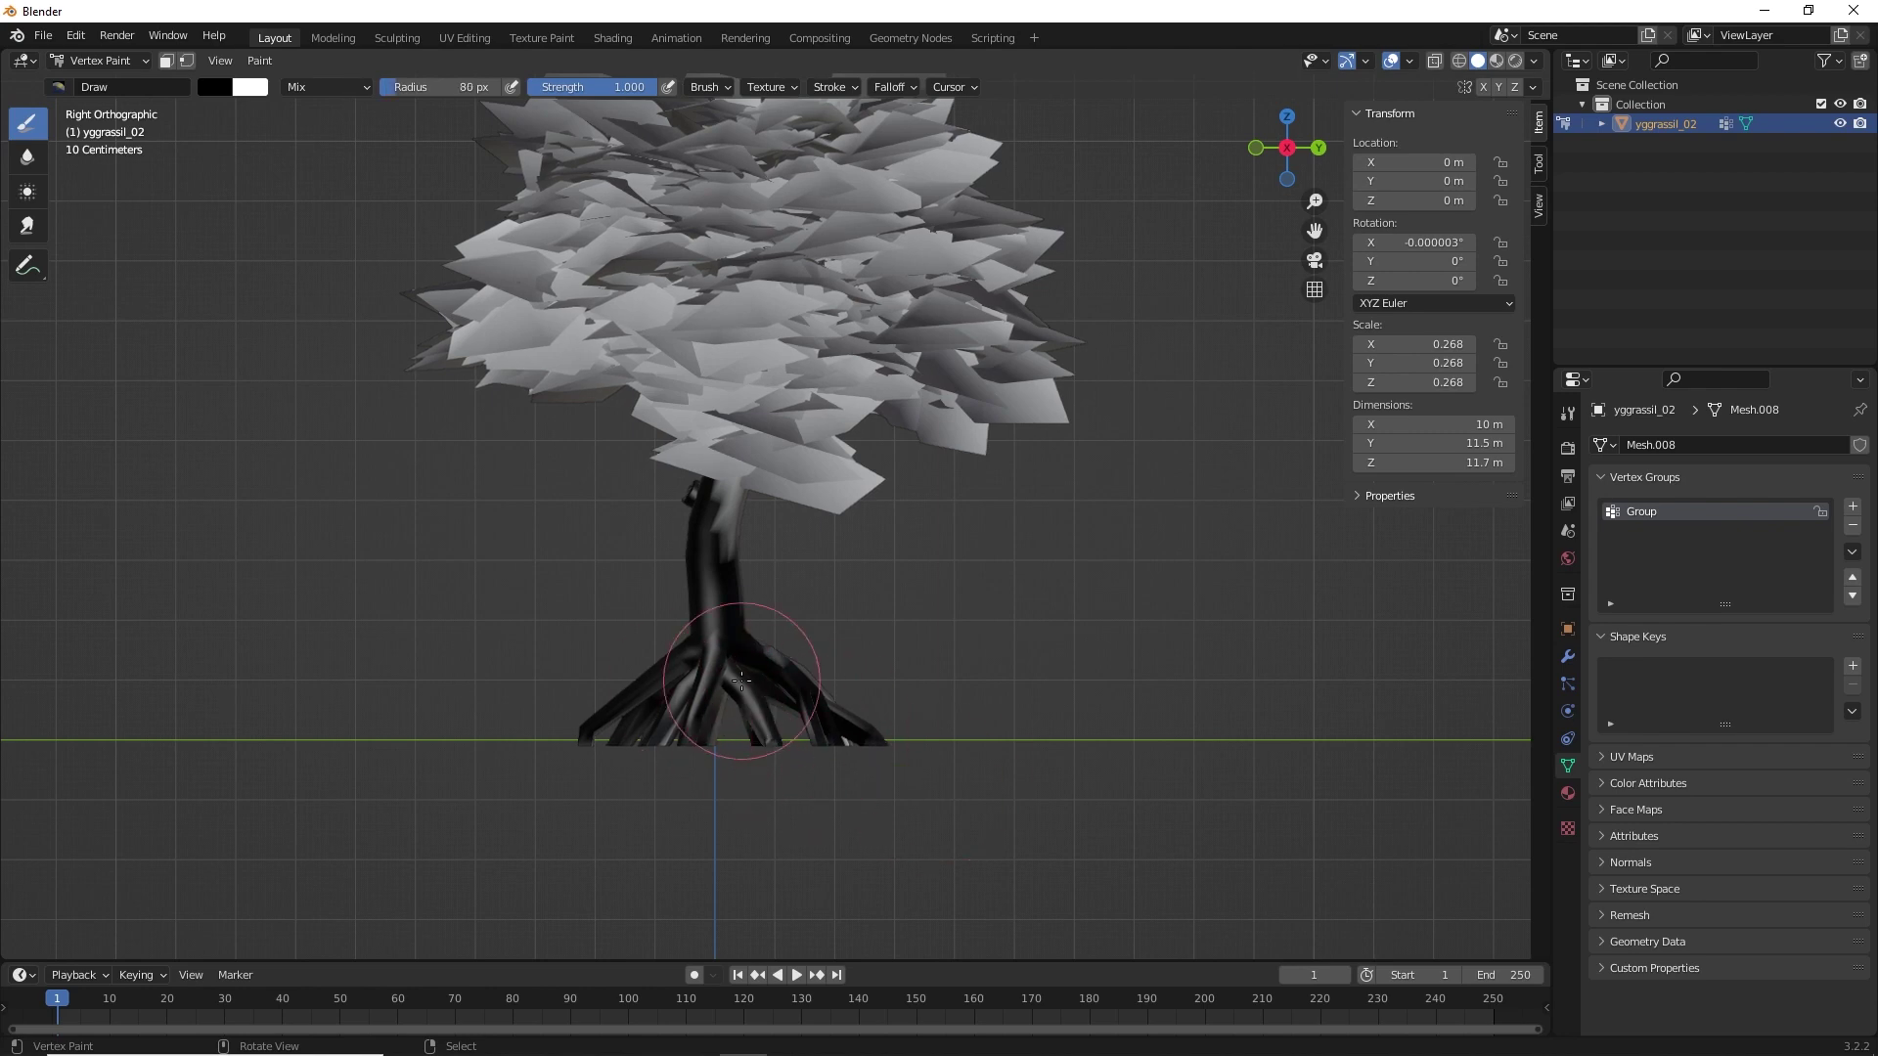
{"action": "key", "text": "ctrl+KP_1"}
{"action": "mouse_move", "coordinate": [985, 675]}
{"action": "left_mouse_down"}
{"action": "mouse_move", "coordinate": [914, 719]}
{"action": "mouse_move", "coordinate": [920, 679]}
{"action": "left_mouse_up"}
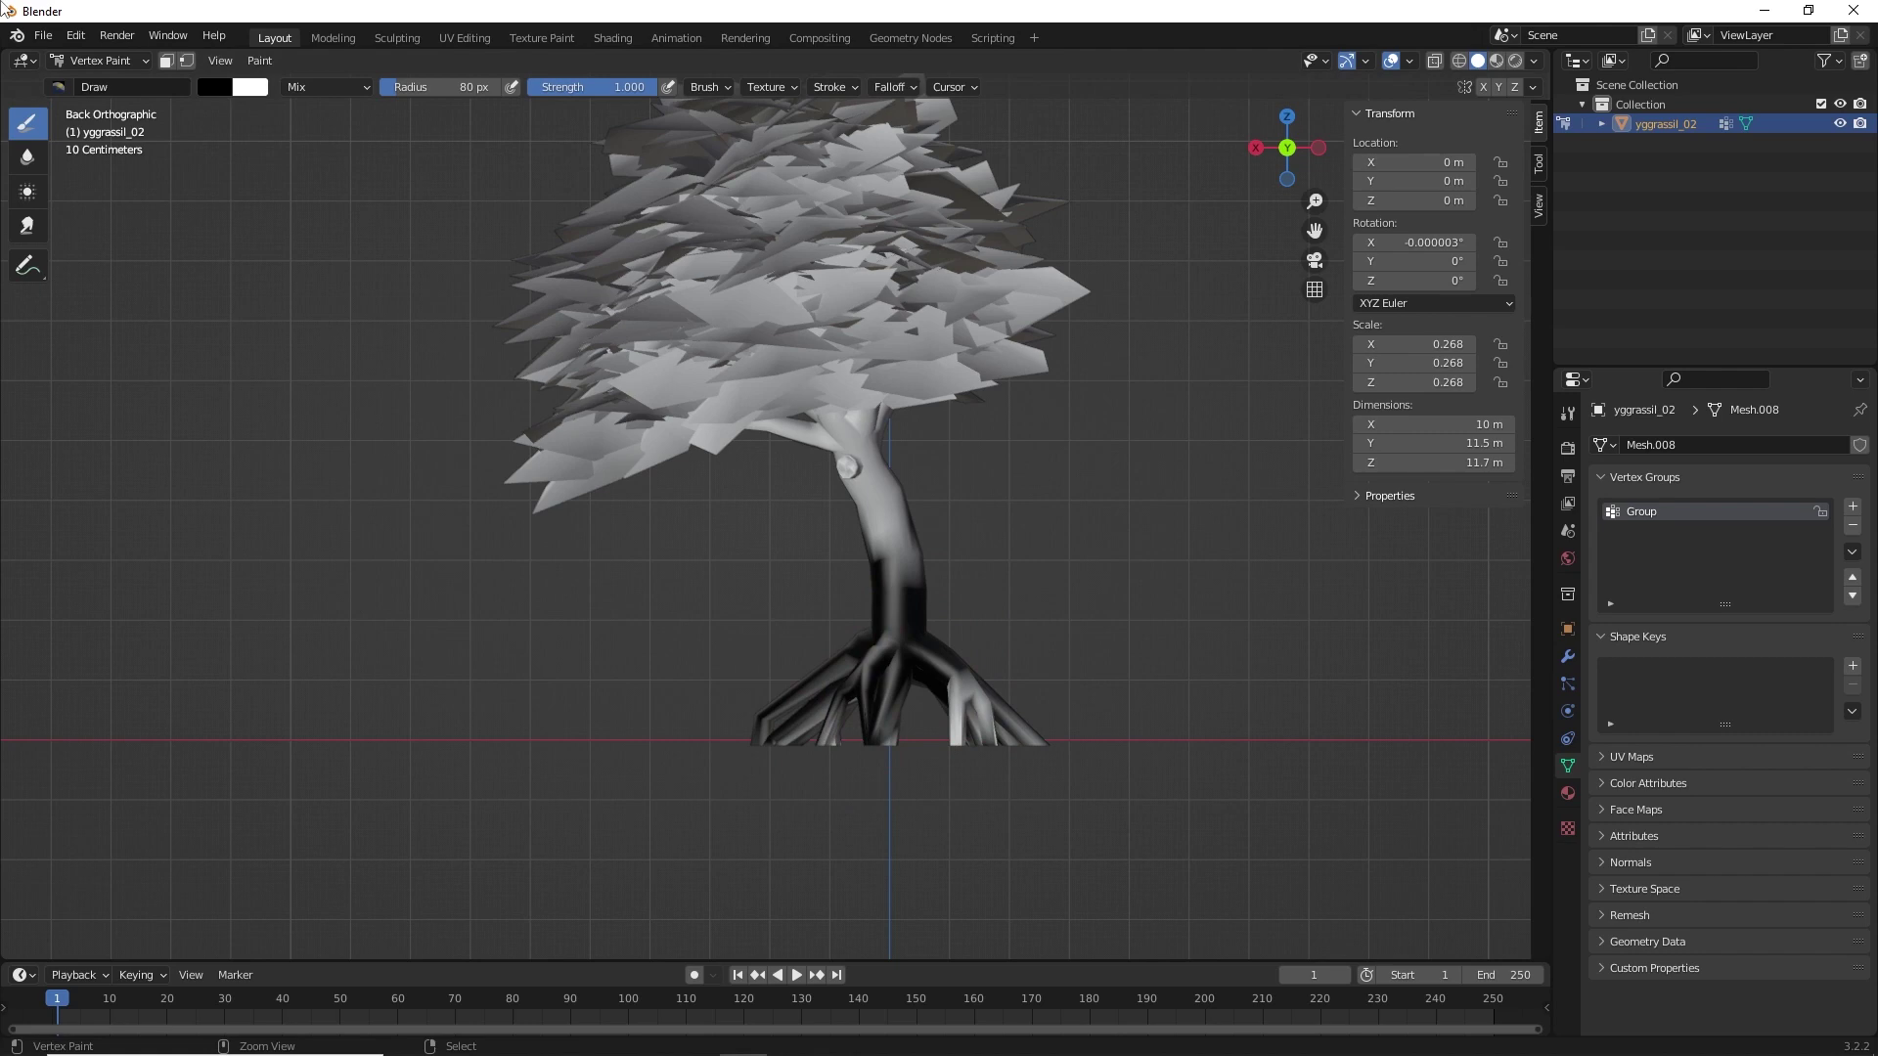
{"action": "key", "text": "ctrl+KP_3"}
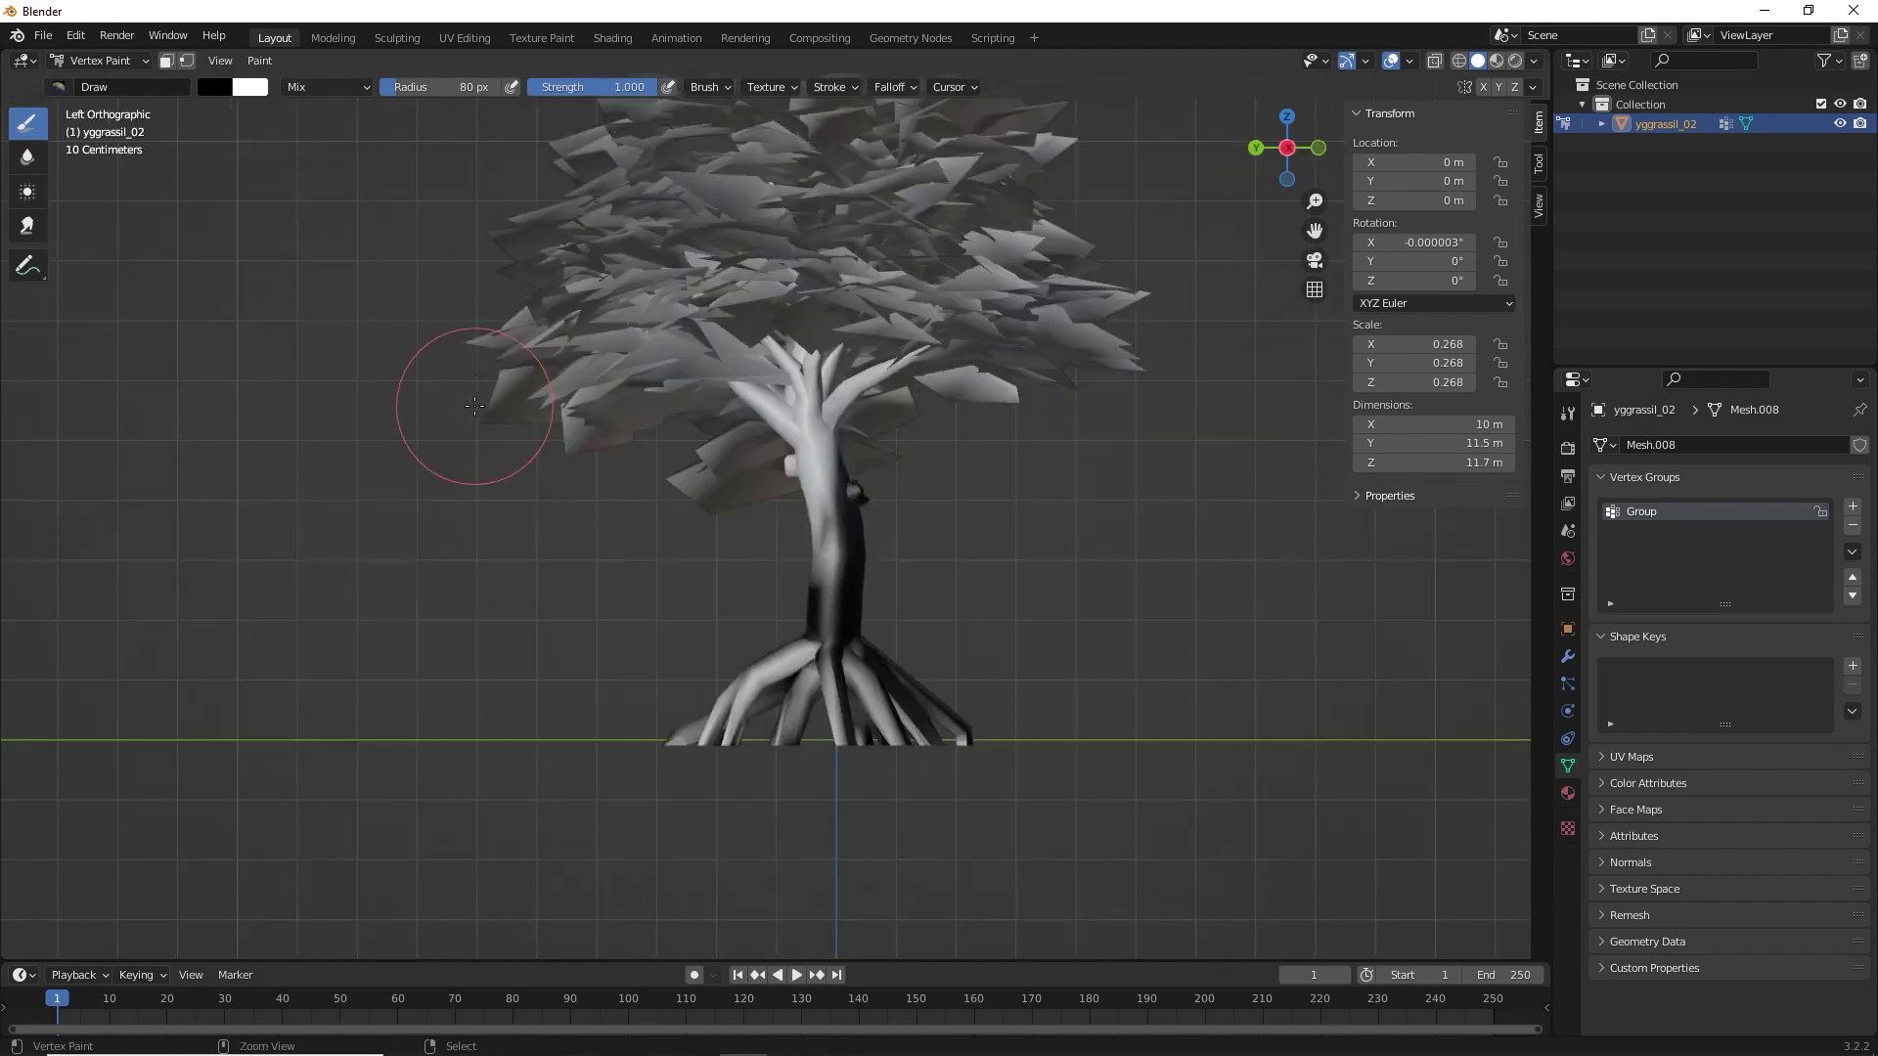
{"action": "mouse_move", "coordinate": [1007, 714]}
{"action": "left_mouse_down"}
{"action": "mouse_move", "coordinate": [665, 728]}
{"action": "mouse_move", "coordinate": [830, 554]}
{"action": "mouse_move", "coordinate": [917, 724]}
{"action": "left_mouse_up"}
Set the brush strength to 0.200 and blend the black paint up the upper trunk toward the branches from several sides
{"action": "scroll", "coordinate": [883, 488], "scroll_direction": "up", "scroll_amount": 10}
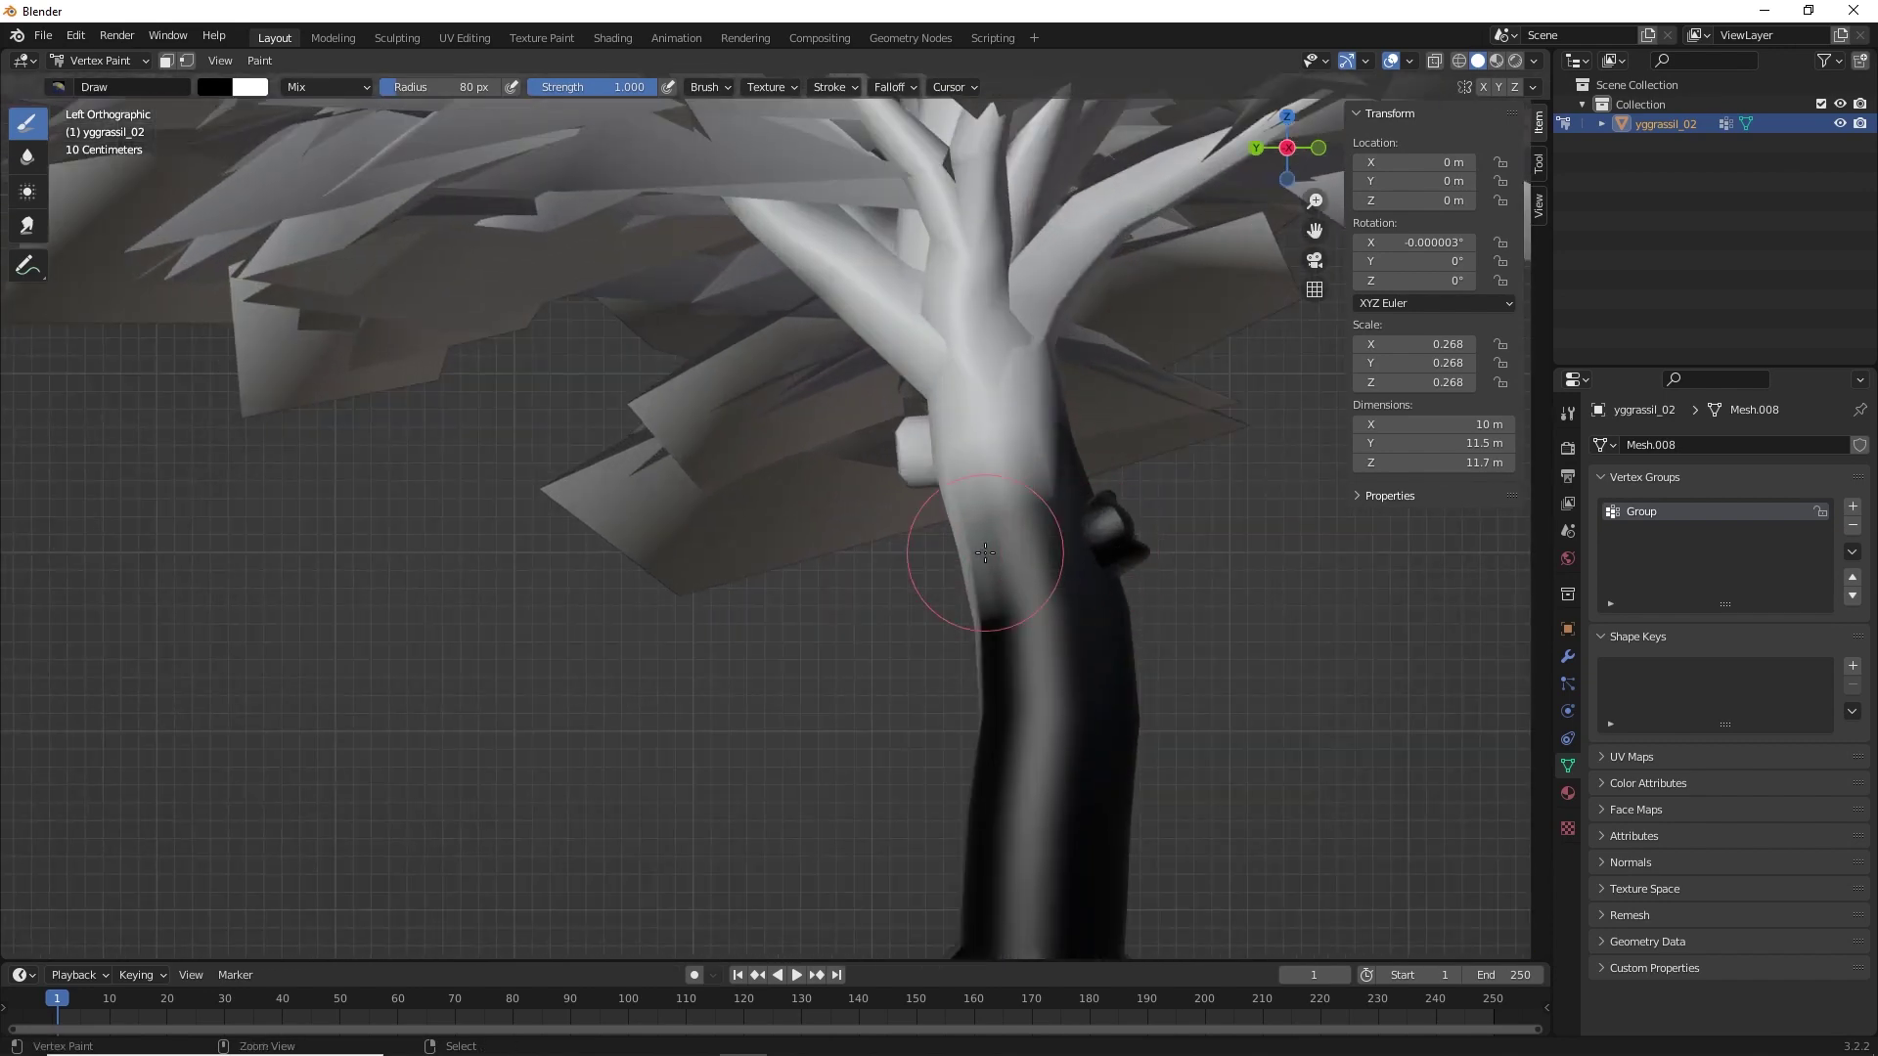
{"action": "scroll", "coordinate": [985, 553], "scroll_direction": "down", "scroll_amount": 5}
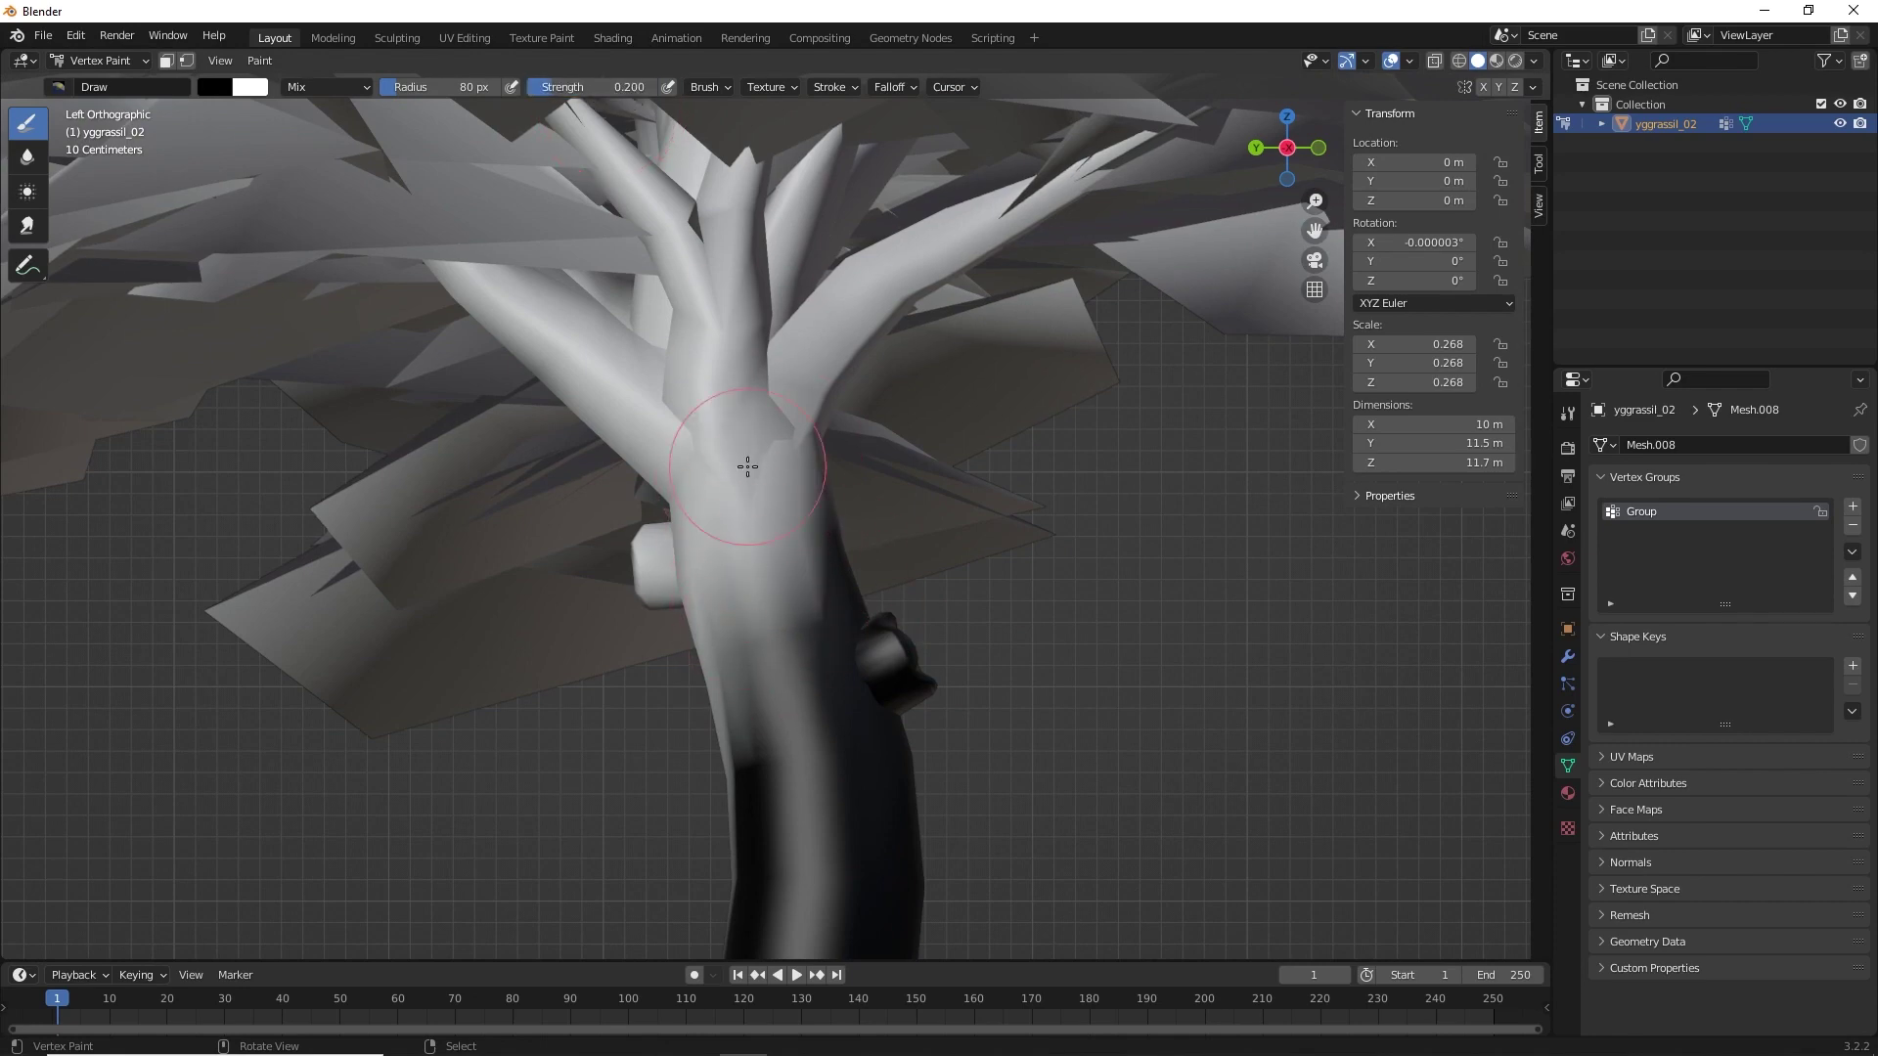
{"action": "scroll", "coordinate": [738, 514], "scroll_direction": "down", "scroll_amount": 4}
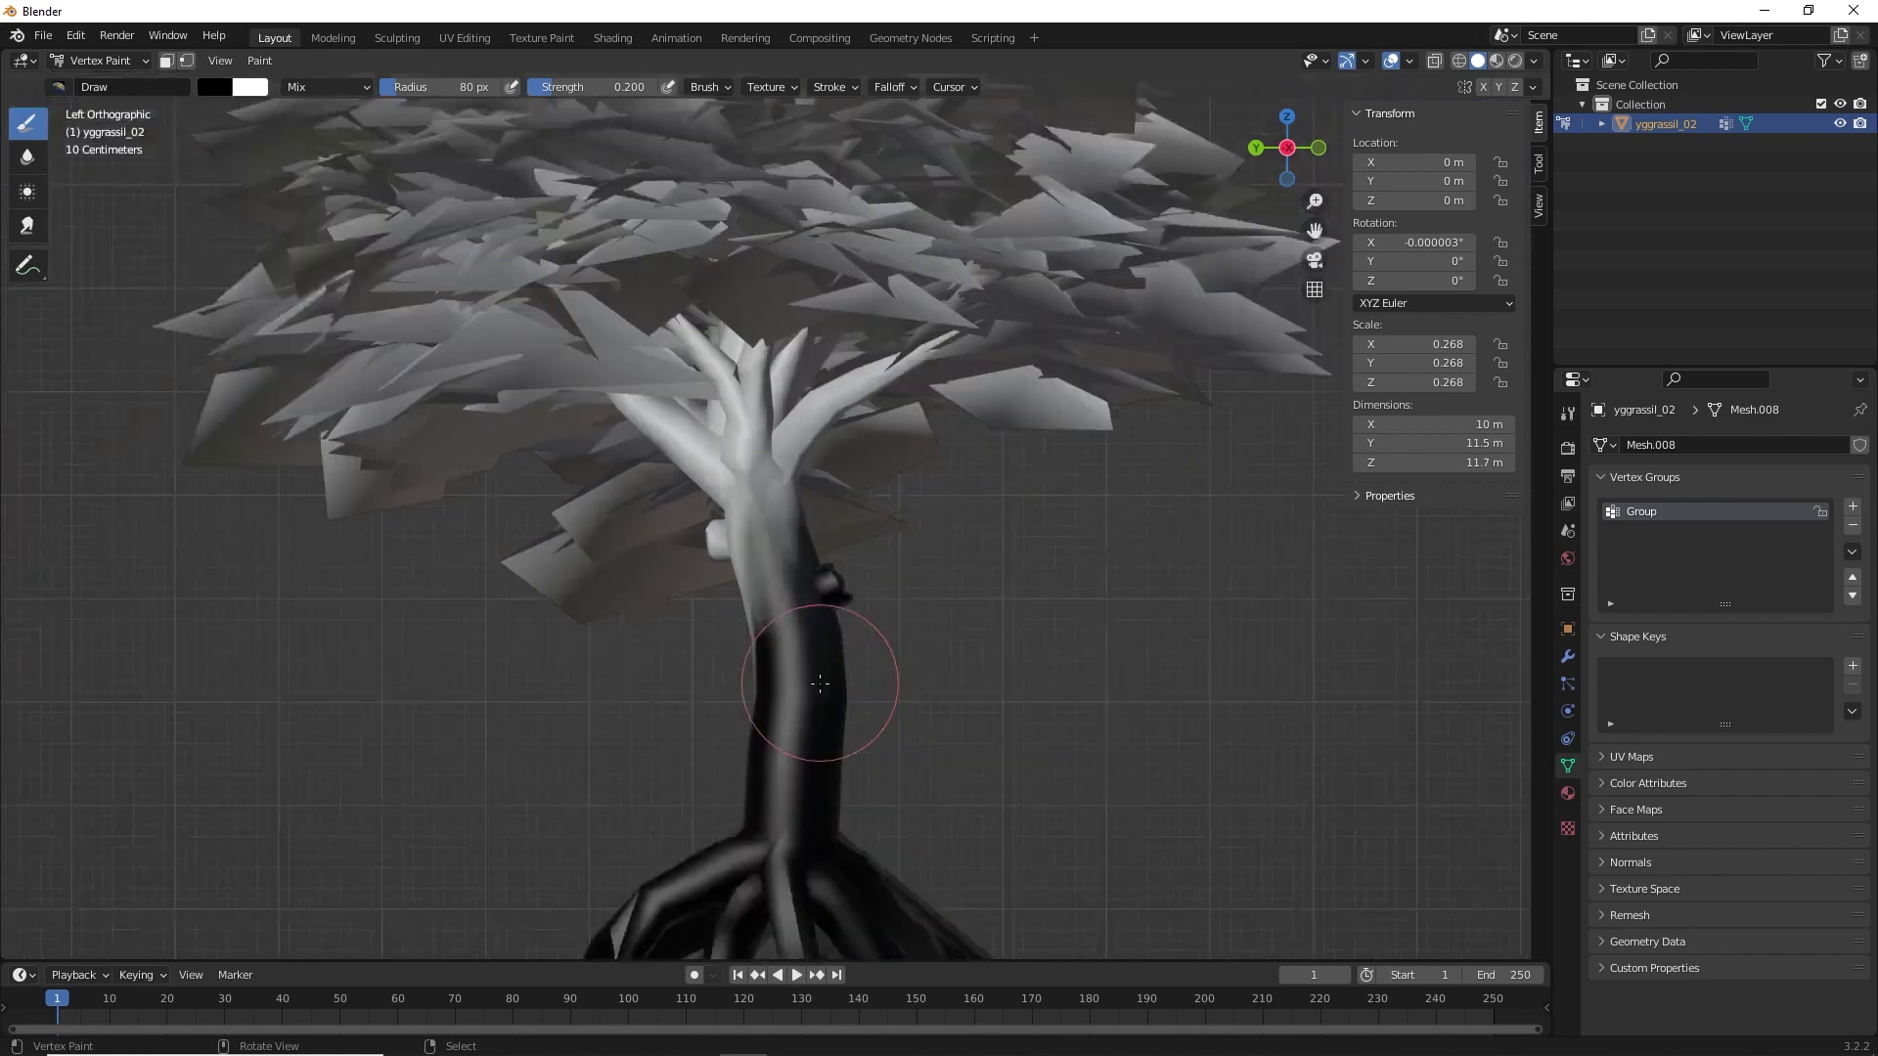
{"action": "scroll", "coordinate": [729, 510], "scroll_direction": "up", "scroll_amount": 4}
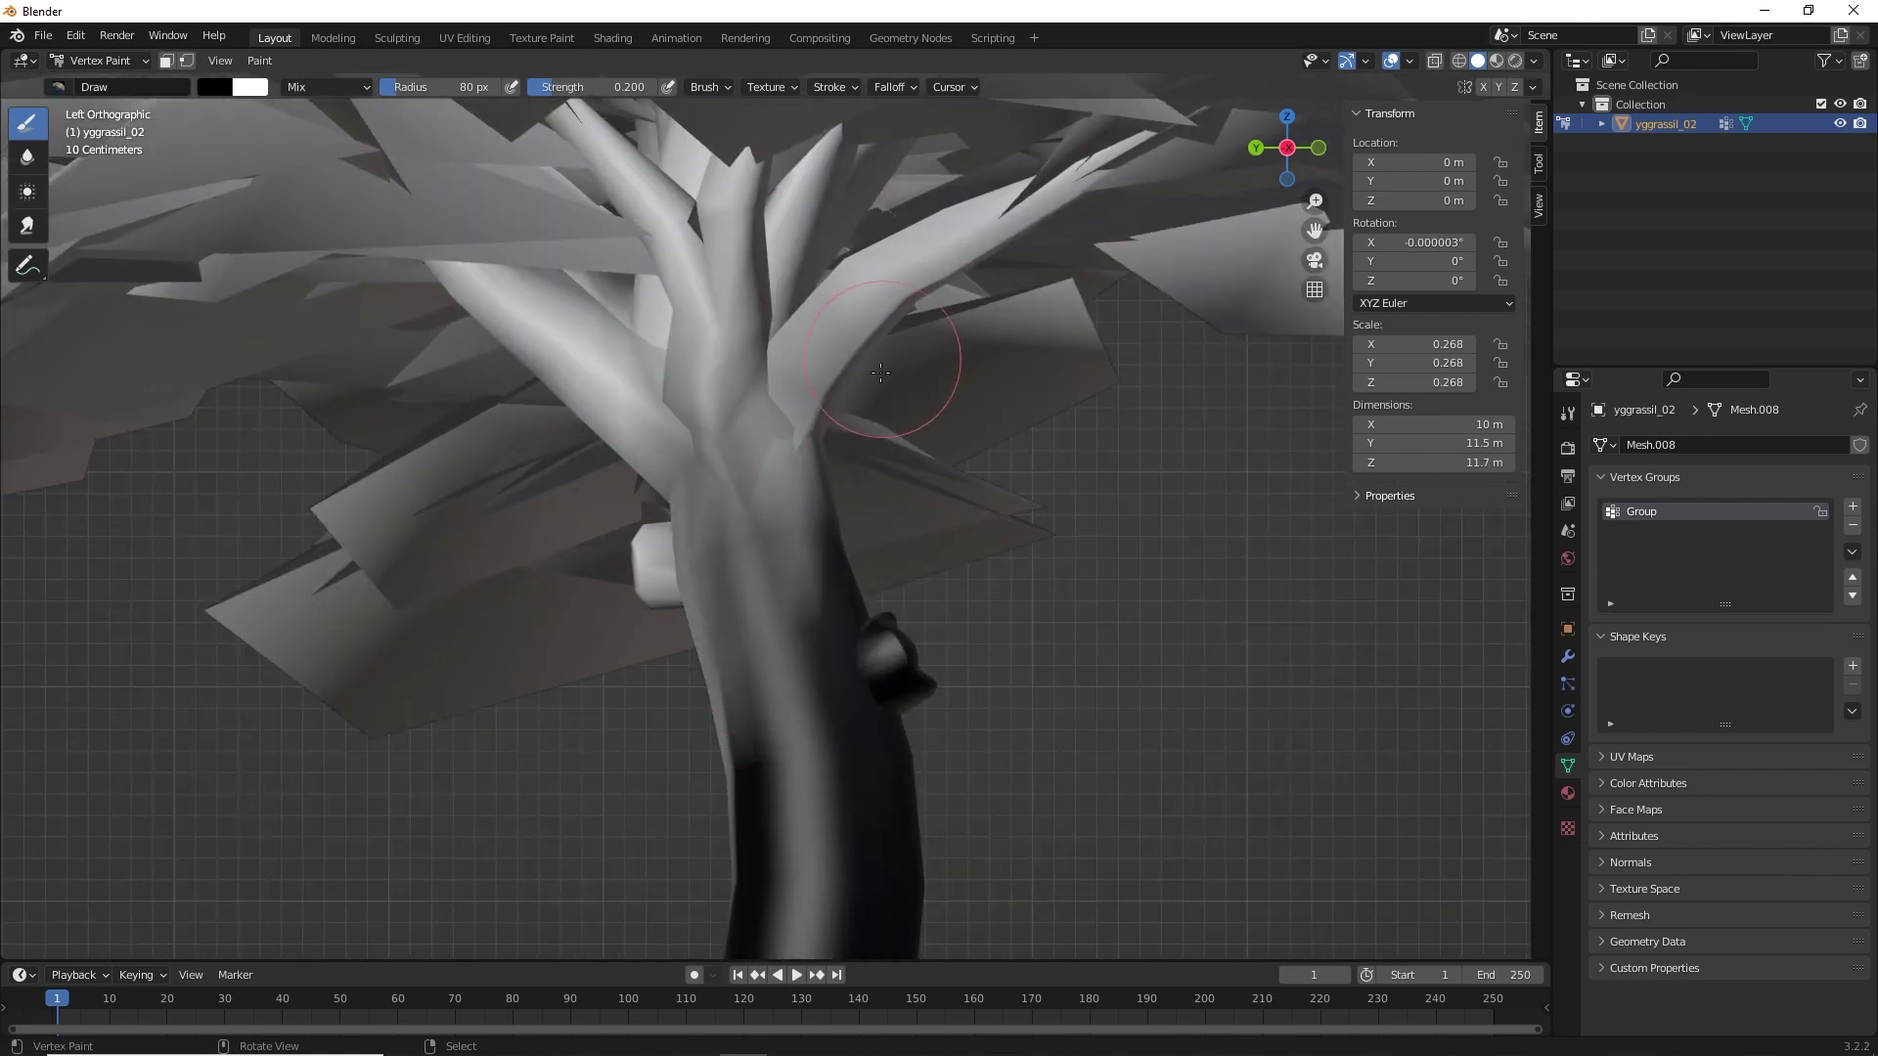
{"action": "key", "text": "KP_3"}
{"action": "scroll", "coordinate": [875, 519], "scroll_direction": "down", "scroll_amount": 1}
{"action": "left_click_drag", "start_coordinate": [794, 773], "coordinate": [782, 750]}
{"action": "key", "text": "KP_1"}
{"action": "key", "text": "ctrl+KP_1"}
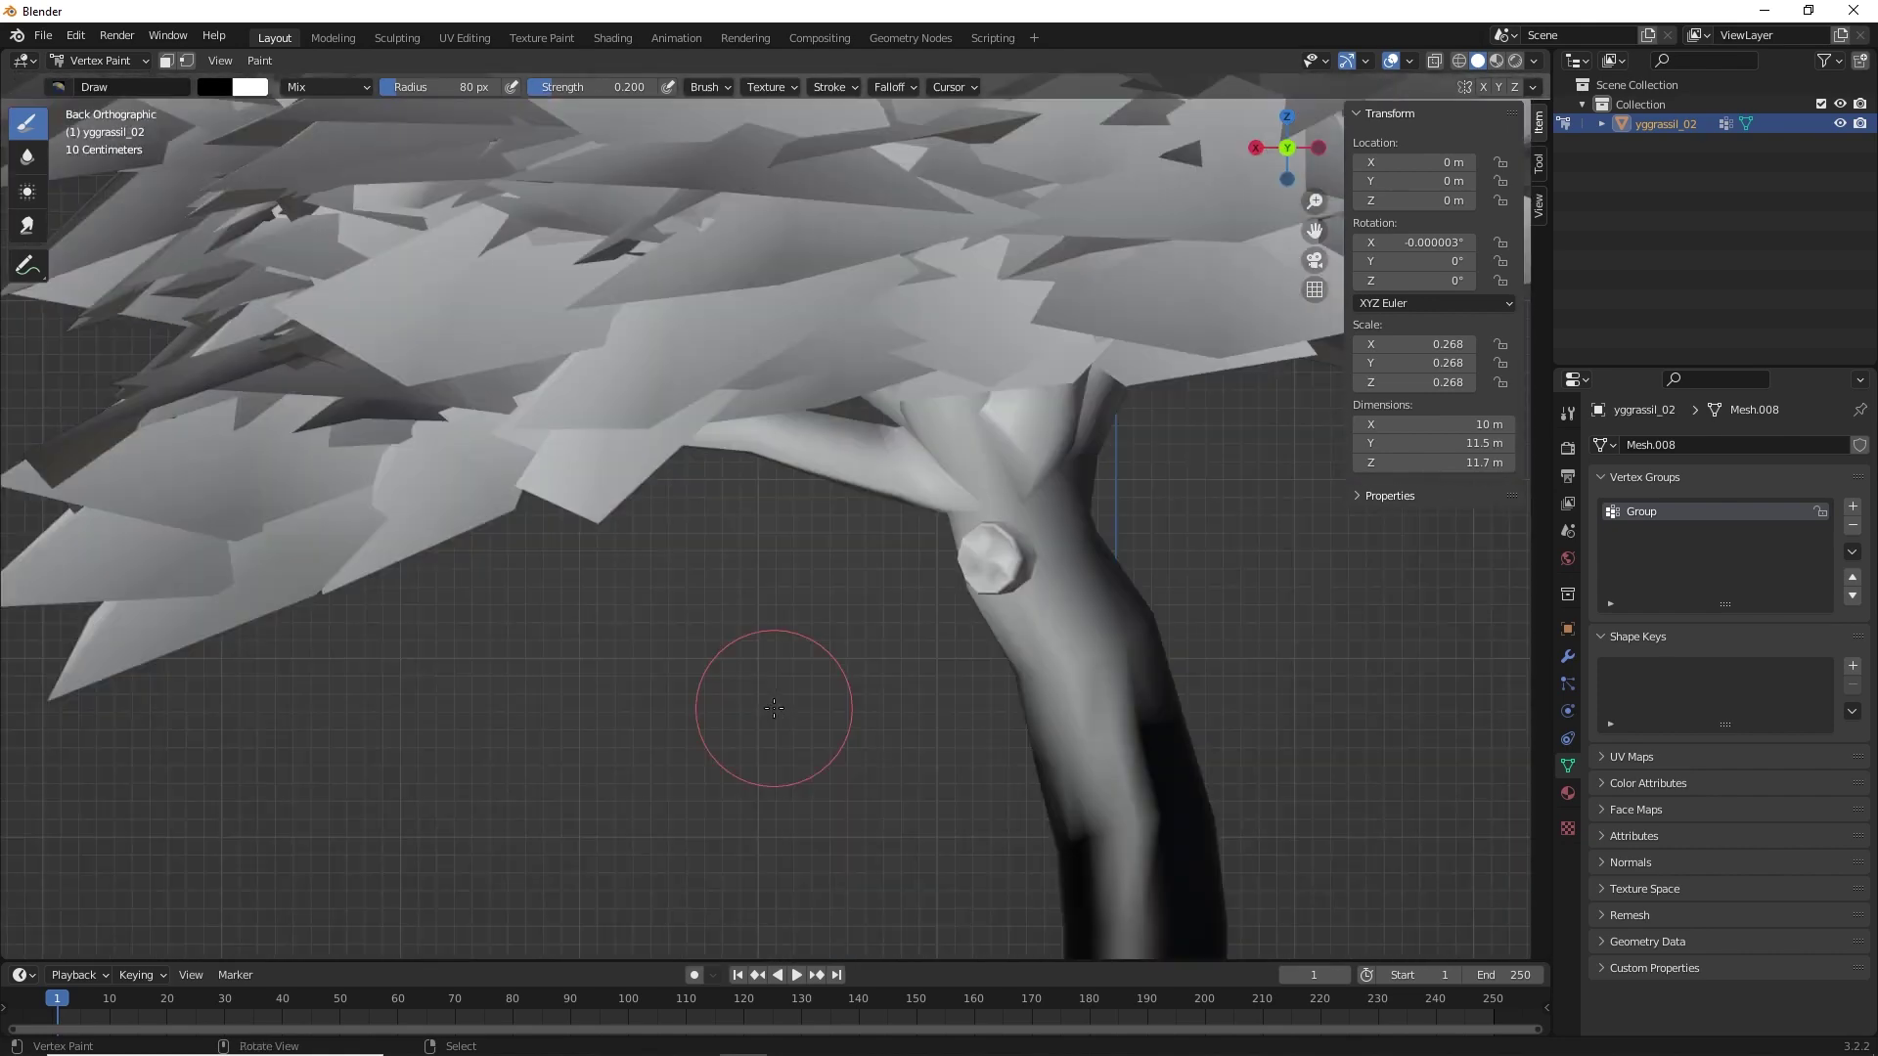
{"action": "left_click_drag", "start_coordinate": [1061, 689], "coordinate": [1069, 830]}
{"action": "scroll", "coordinate": [1066, 821], "scroll_direction": "down", "scroll_amount": 3}
{"action": "mouse_move", "coordinate": [1031, 627]}
{"action": "left_mouse_down"}
{"action": "mouse_move", "coordinate": [943, 642]}
{"action": "mouse_move", "coordinate": [893, 566]}
{"action": "mouse_move", "coordinate": [900, 495]}
{"action": "left_mouse_up"}
Set the brush strength to 1.000 and paint the upper trunk black up to the branch bases from the front and left
{"action": "key", "text": "KP_1"}
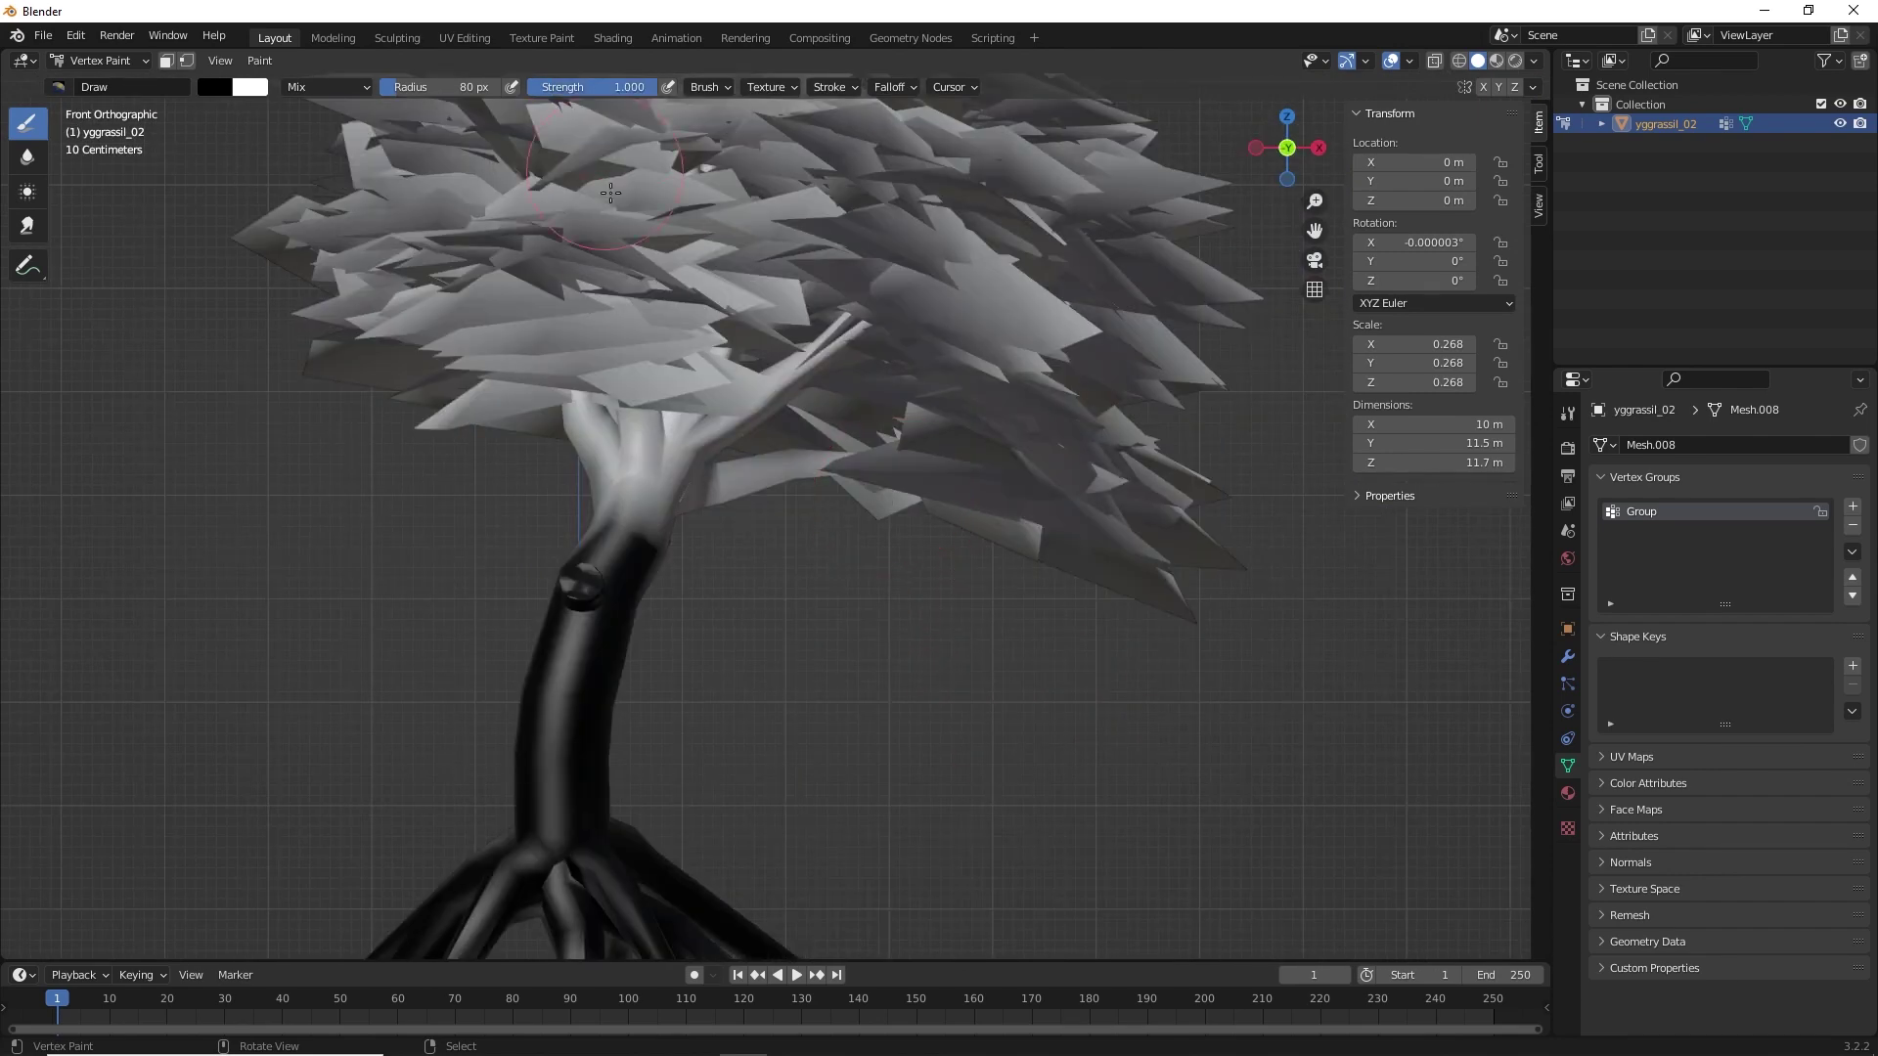
{"action": "mouse_move", "coordinate": [626, 498]}
{"action": "left_mouse_down"}
{"action": "mouse_move", "coordinate": [649, 537]}
{"action": "mouse_move", "coordinate": [763, 424]}
{"action": "left_mouse_up"}
{"action": "key", "text": "ctrl+KP_3"}
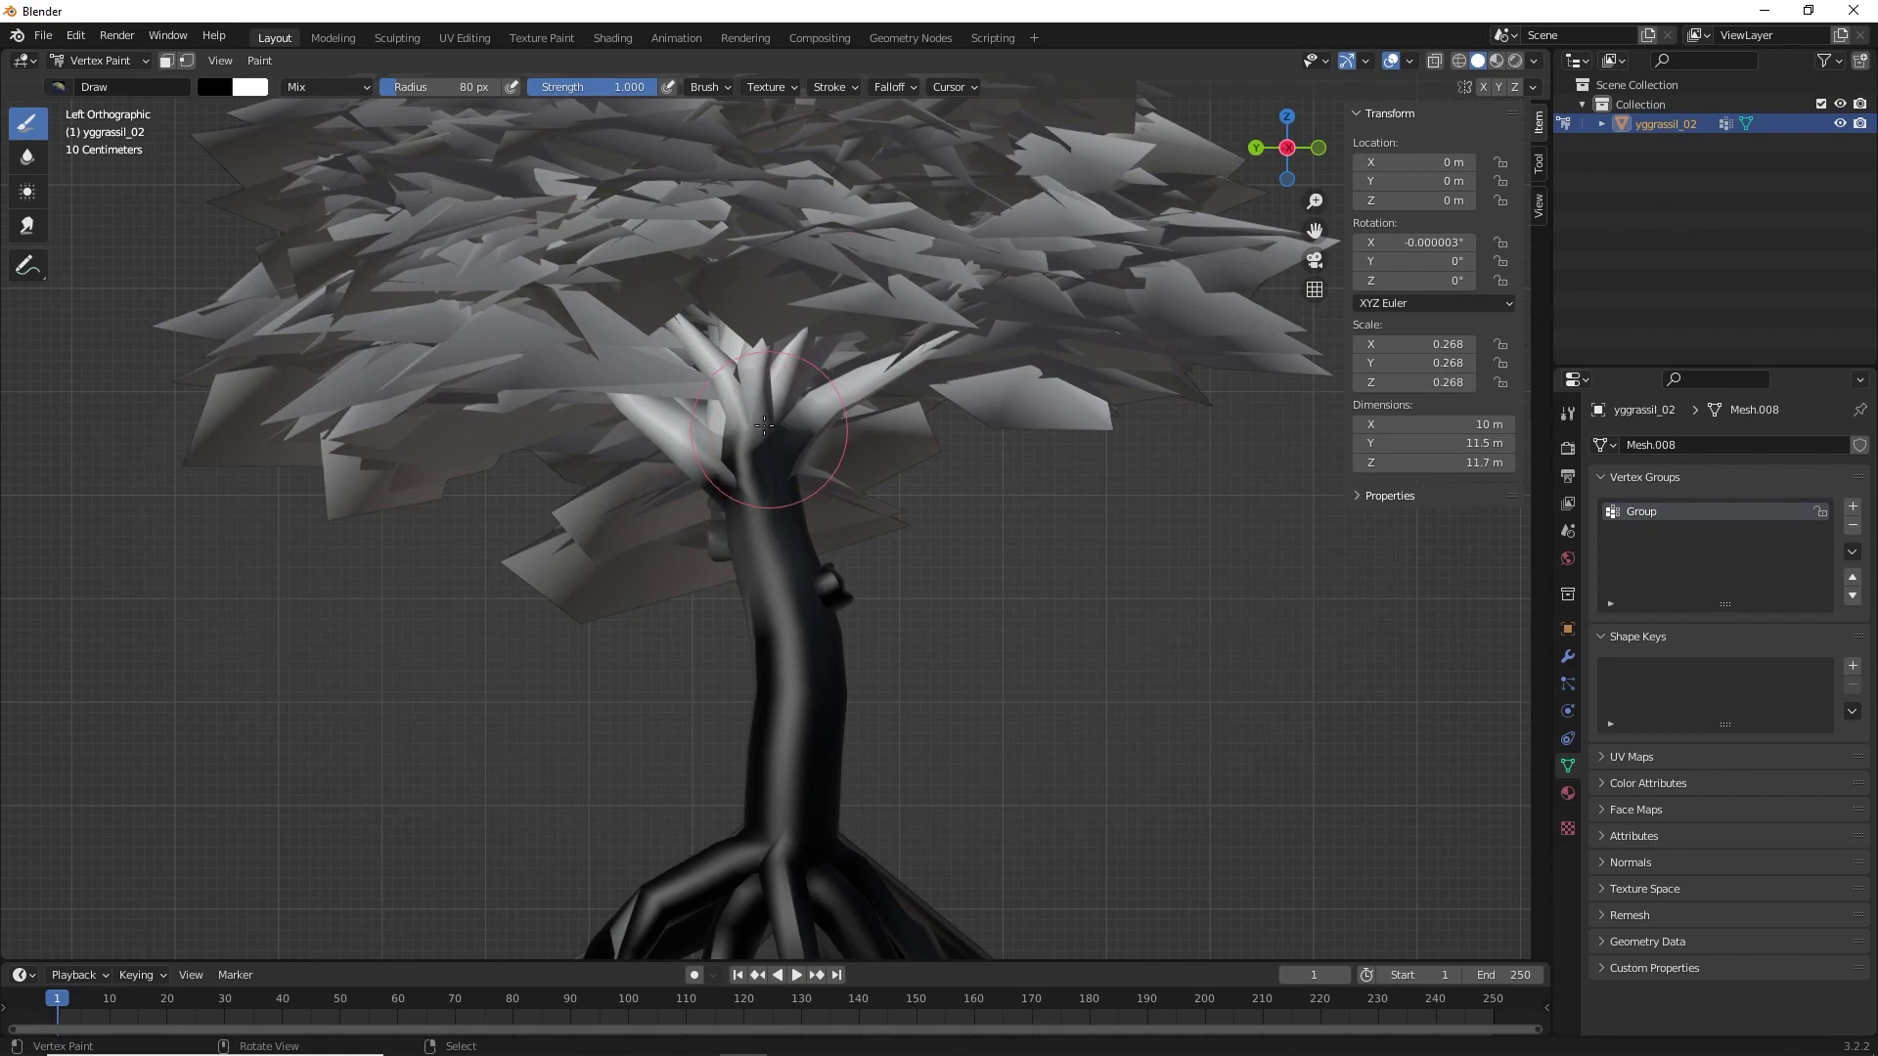
{"action": "middle_click_drag", "start_coordinate": [764, 424], "coordinate": [648, 760]}
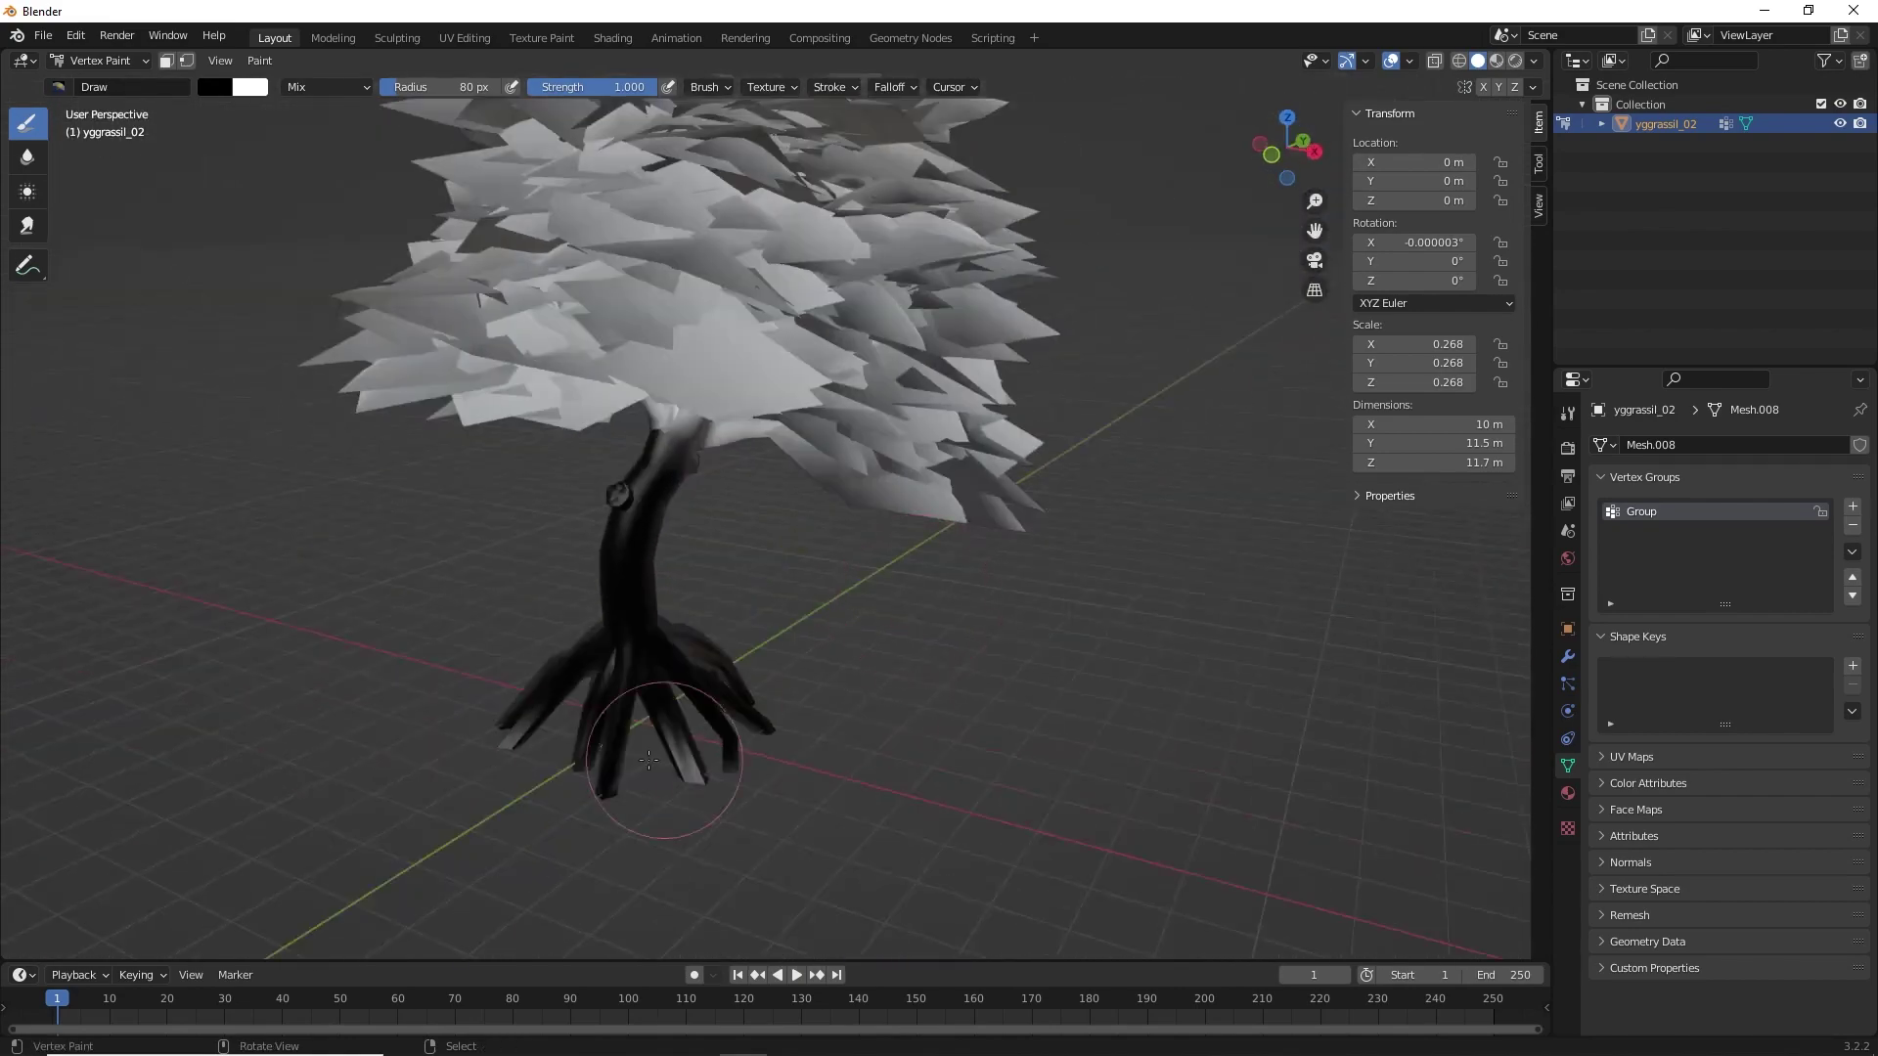
Paint the remaining light patches on the roots black from the front and right views with the 80 px brush
{"action": "key", "text": "KP_1"}
{"action": "key", "text": "KP_3"}
{"action": "key", "text": "KP_1"}
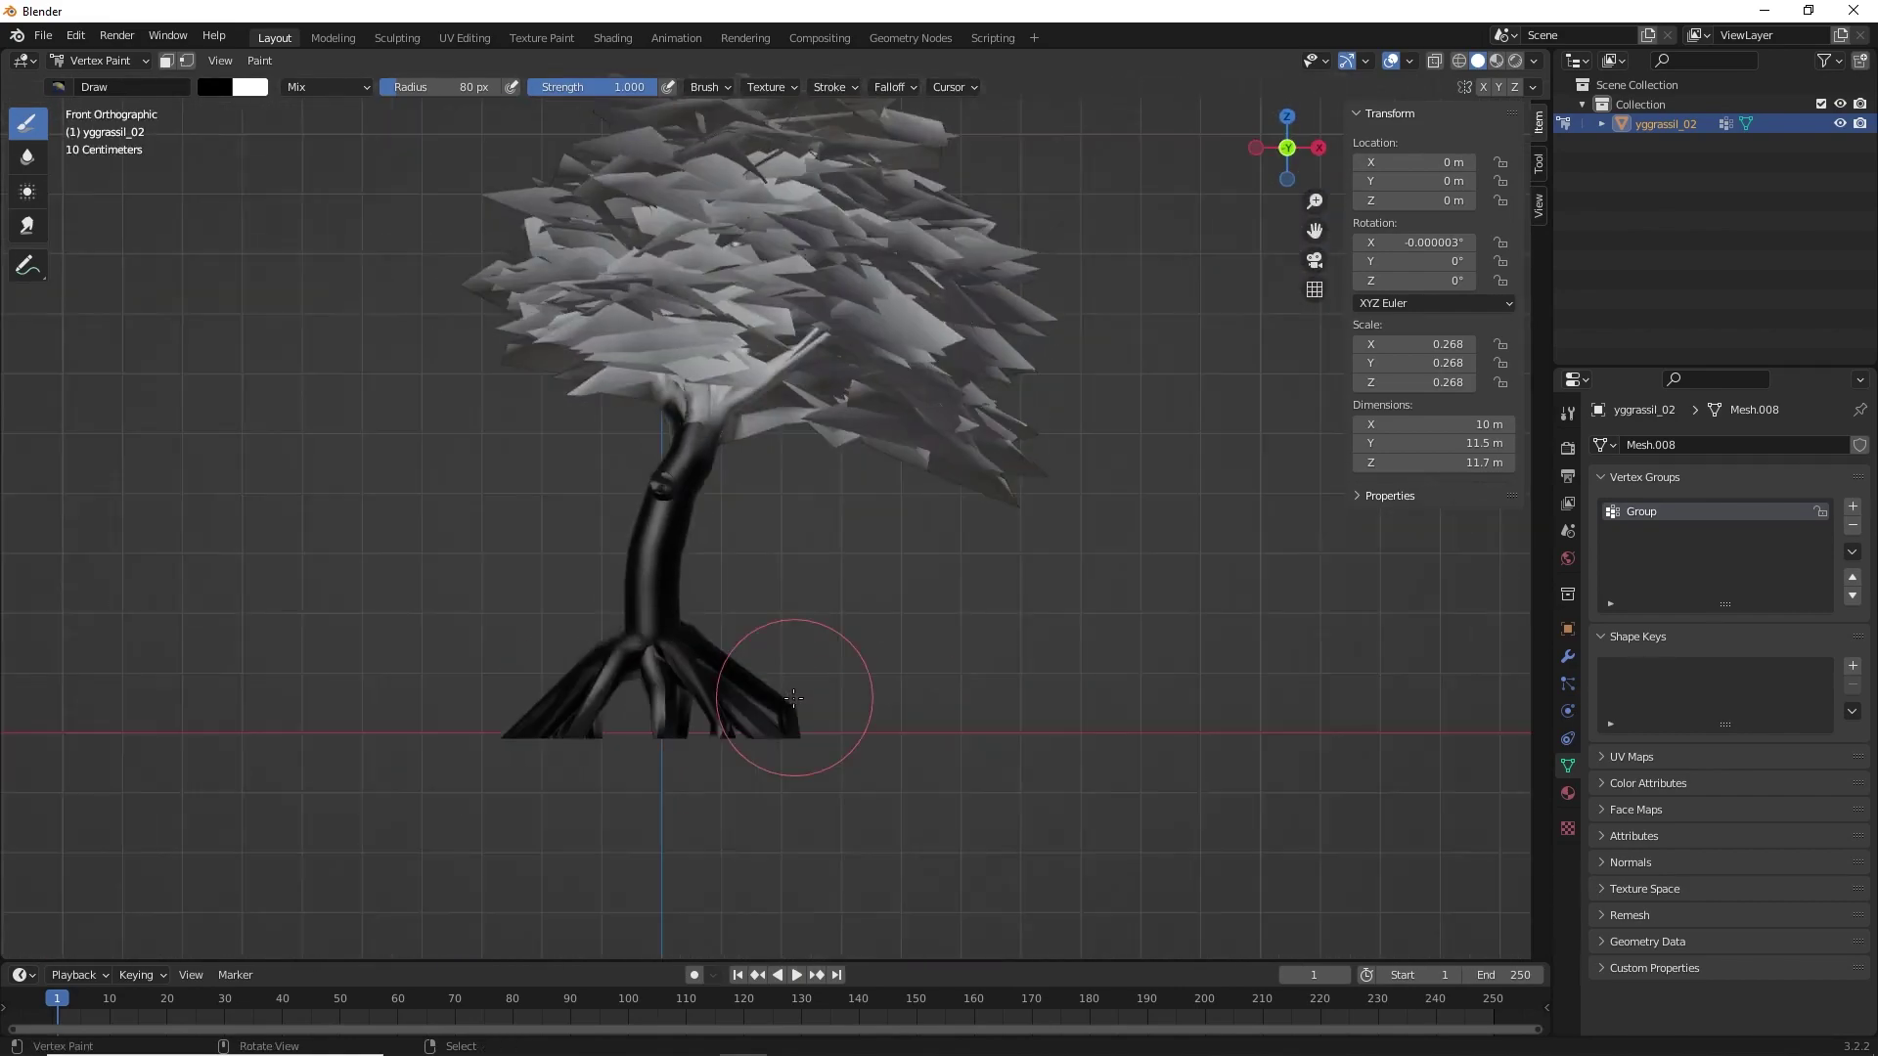
{"action": "scroll", "coordinate": [775, 700], "scroll_direction": "up", "scroll_amount": 5}
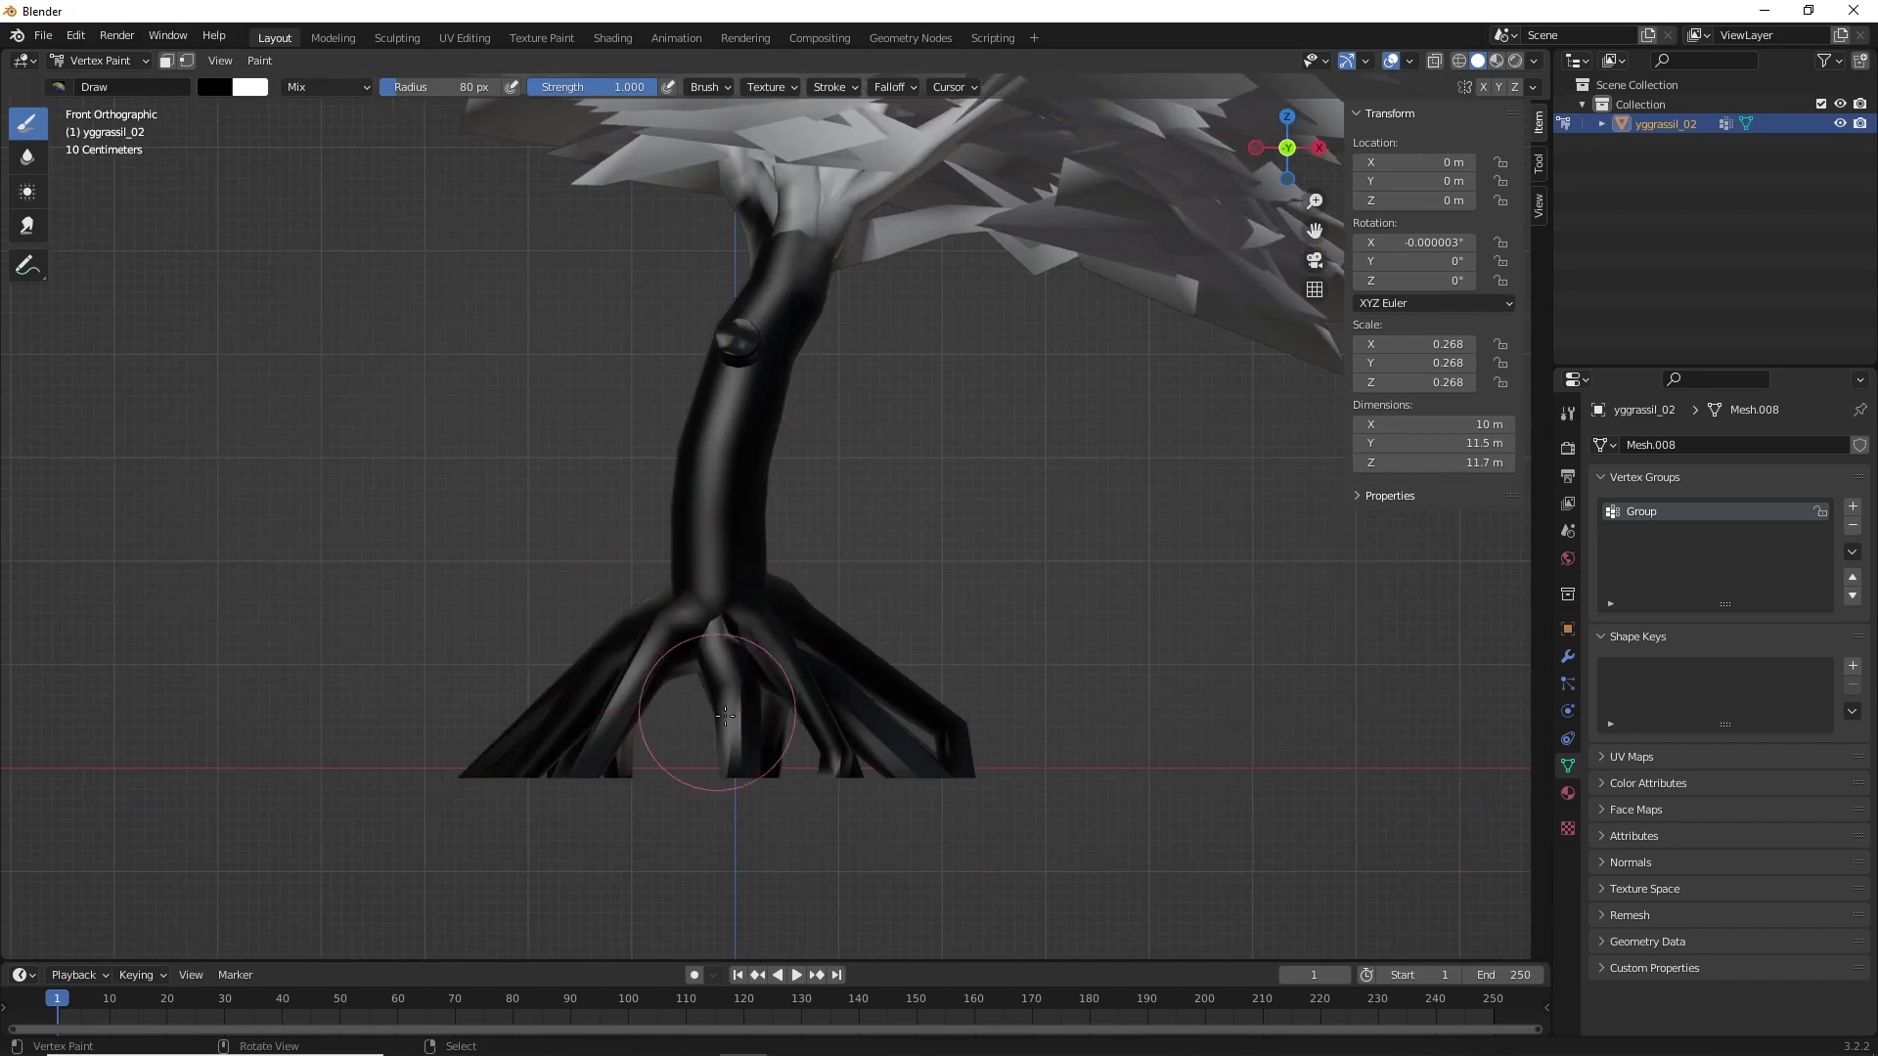
{"action": "scroll", "coordinate": [743, 714], "scroll_direction": "down", "scroll_amount": 4, "text": "shift"}
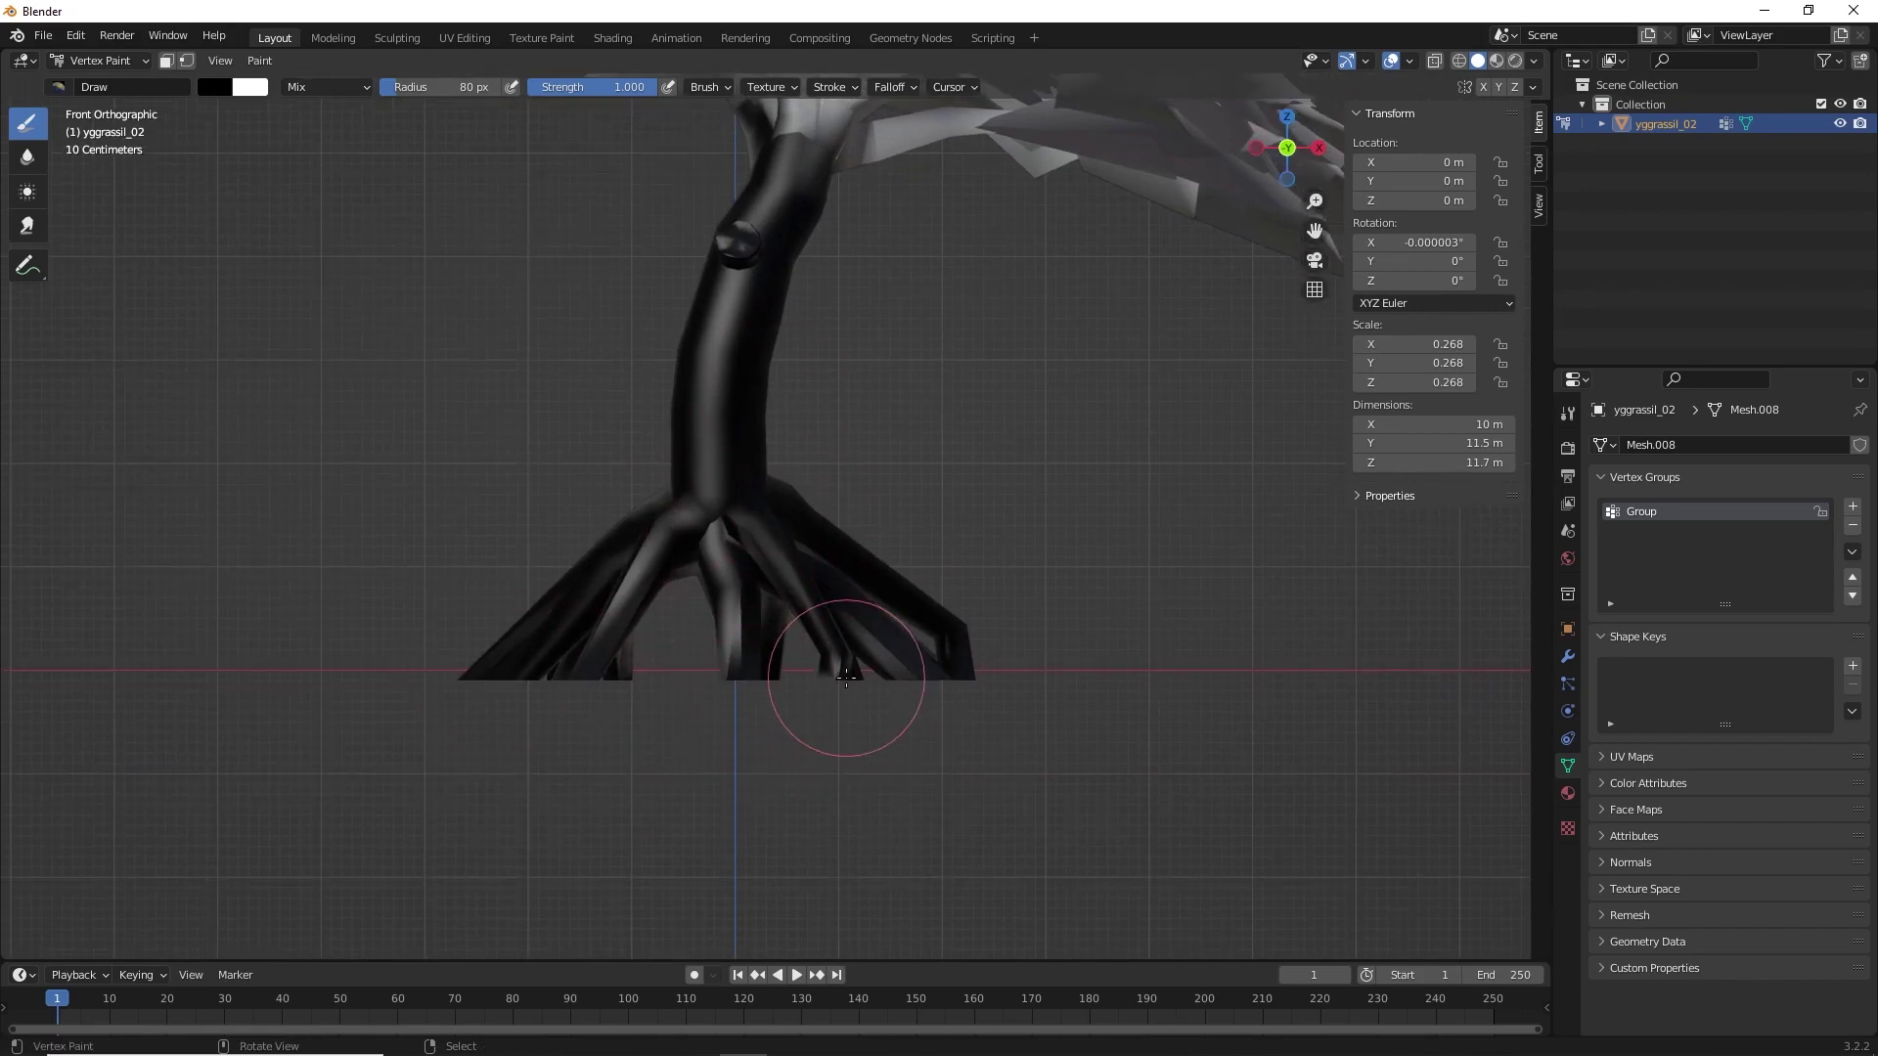
{"action": "middle_click_drag", "start_coordinate": [845, 676], "coordinate": [846, 676]}
{"action": "key", "text": "KP_3"}
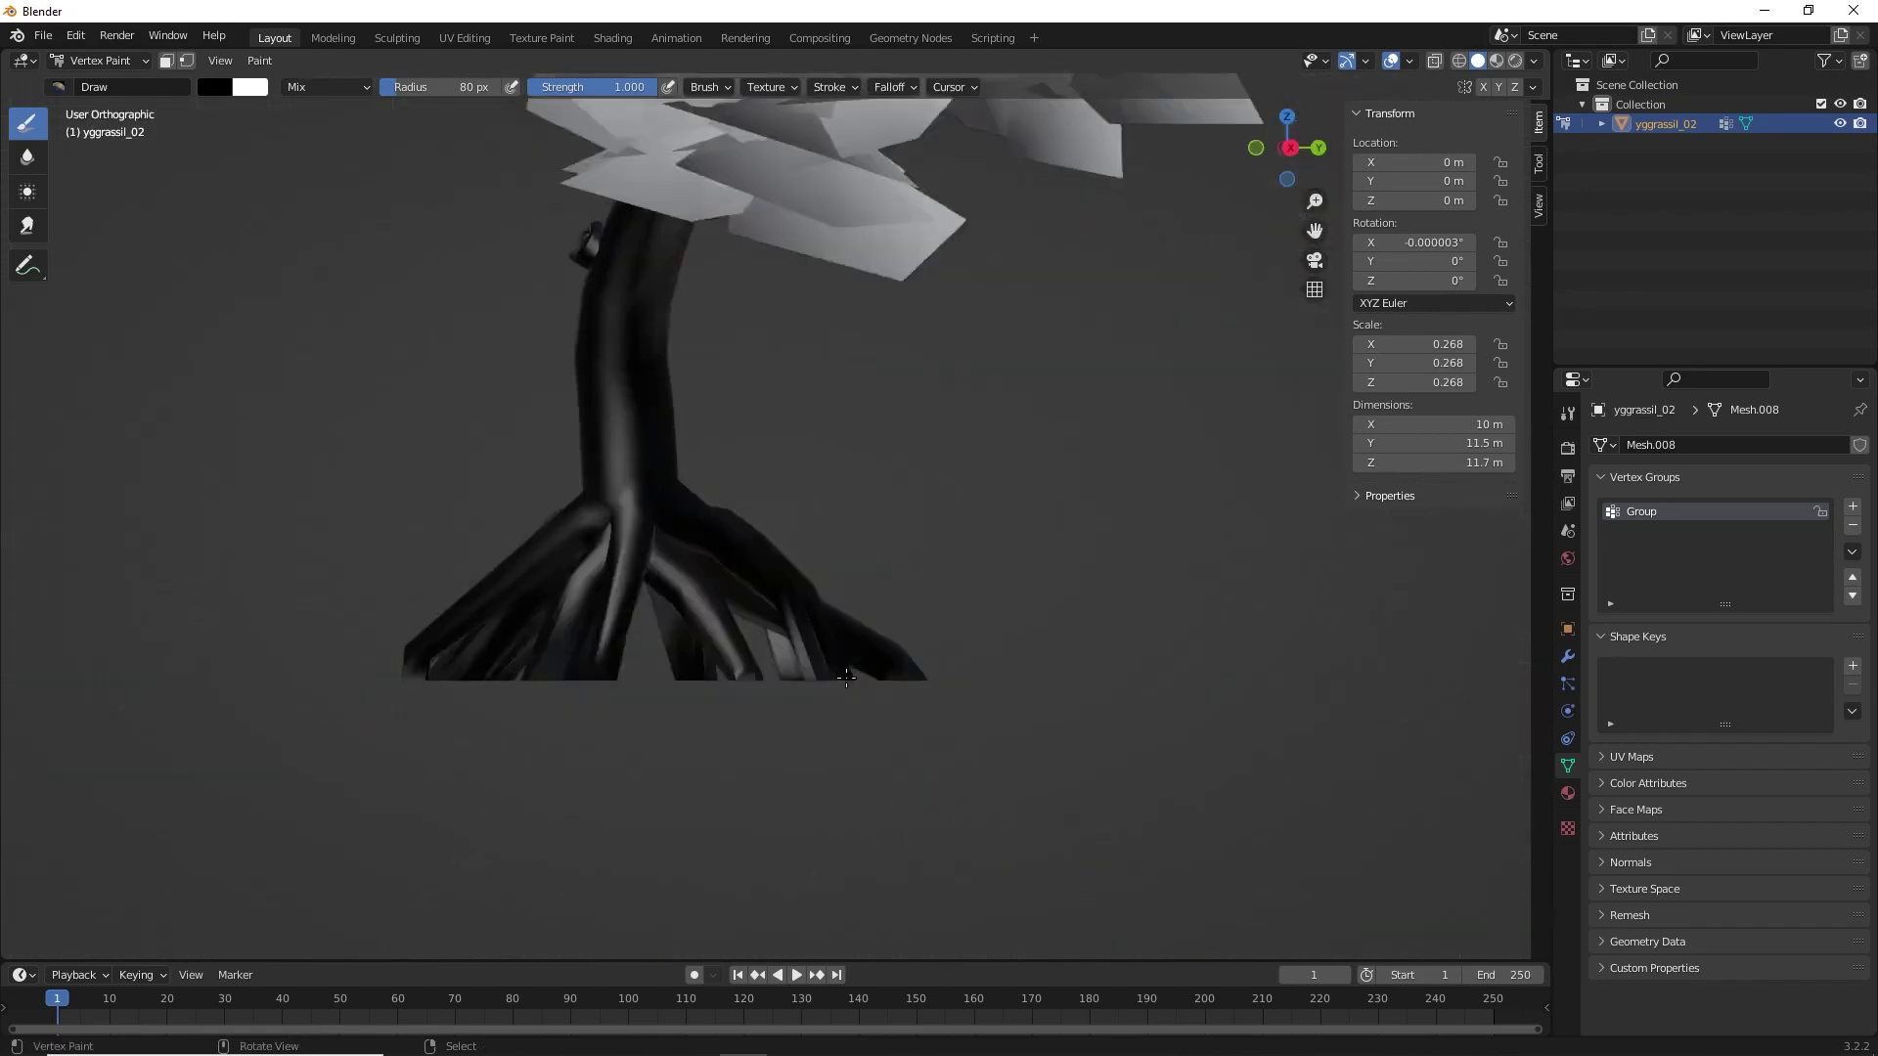
{"action": "scroll", "coordinate": [691, 587], "scroll_direction": "down", "scroll_amount": 6}
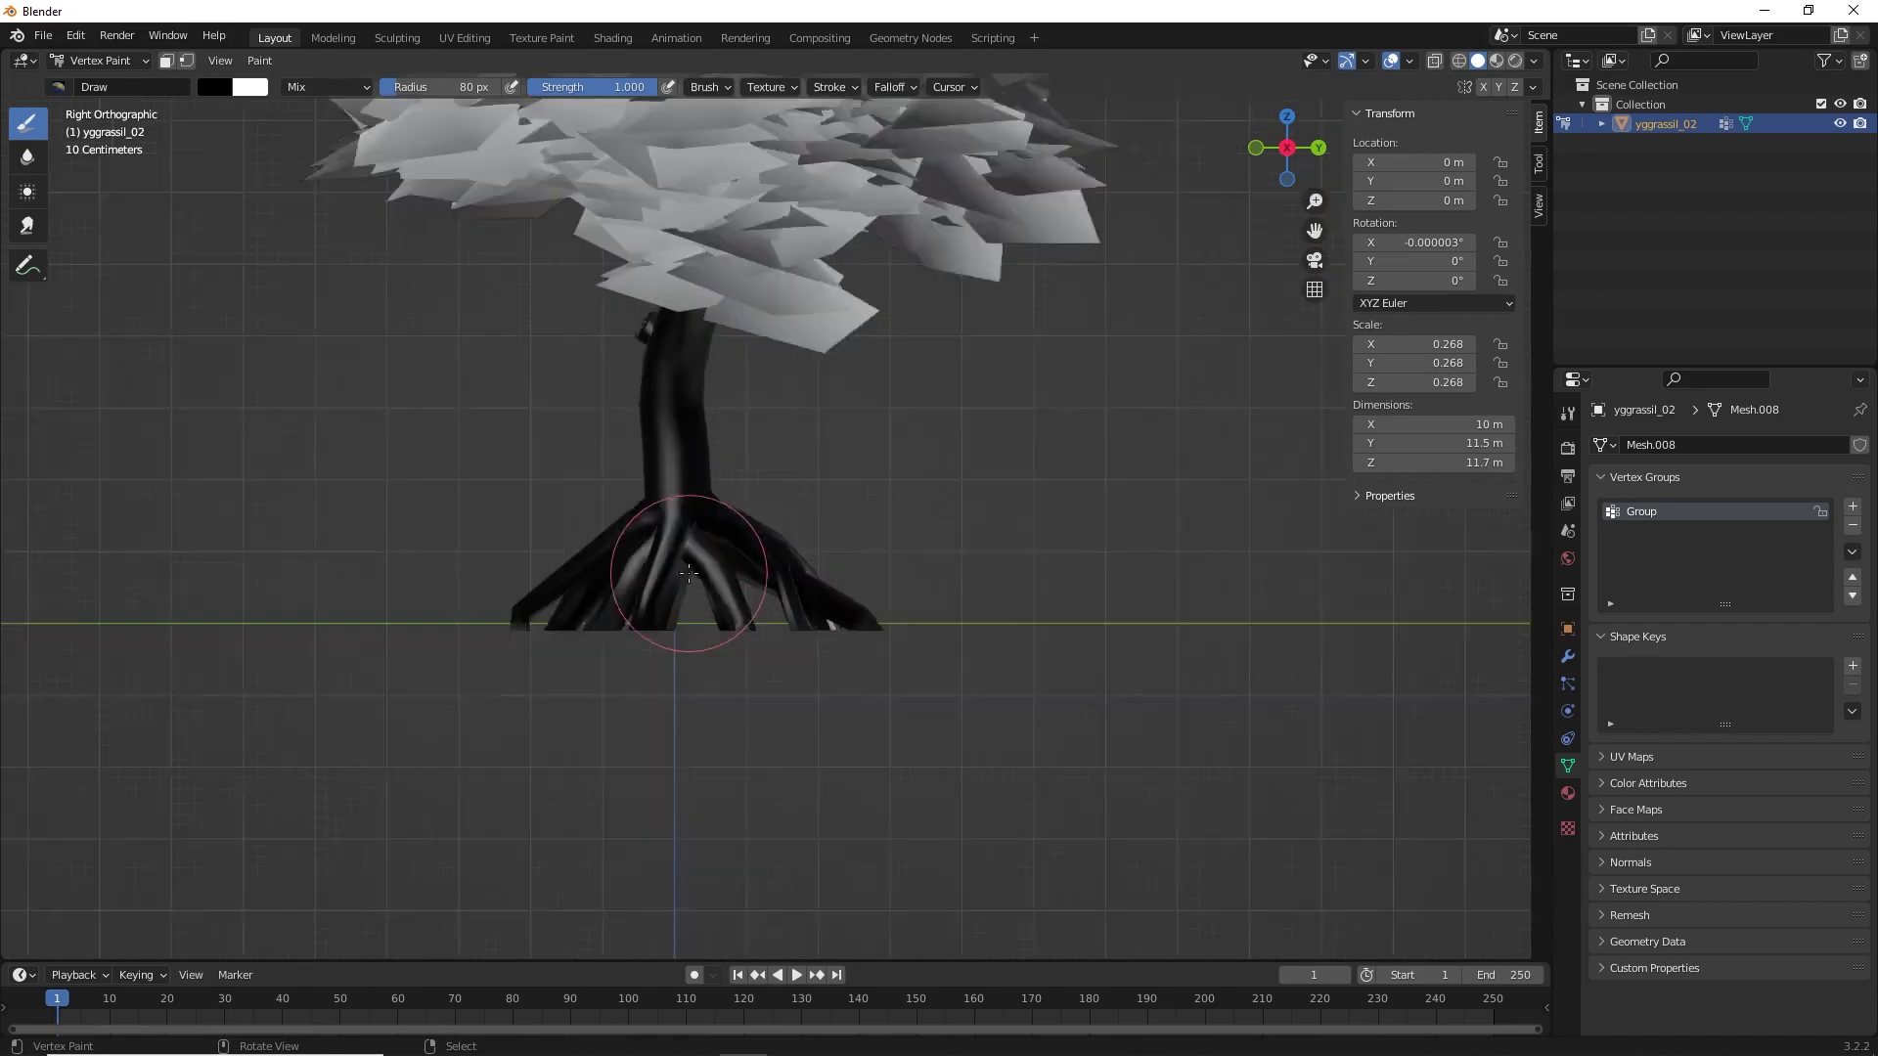
{"action": "mouse_move", "coordinate": [688, 573]}
{"action": "middle_mouse_down"}
{"action": "mouse_move", "coordinate": [662, 565]}
{"action": "mouse_move", "coordinate": [744, 584]}
{"action": "middle_mouse_up"}
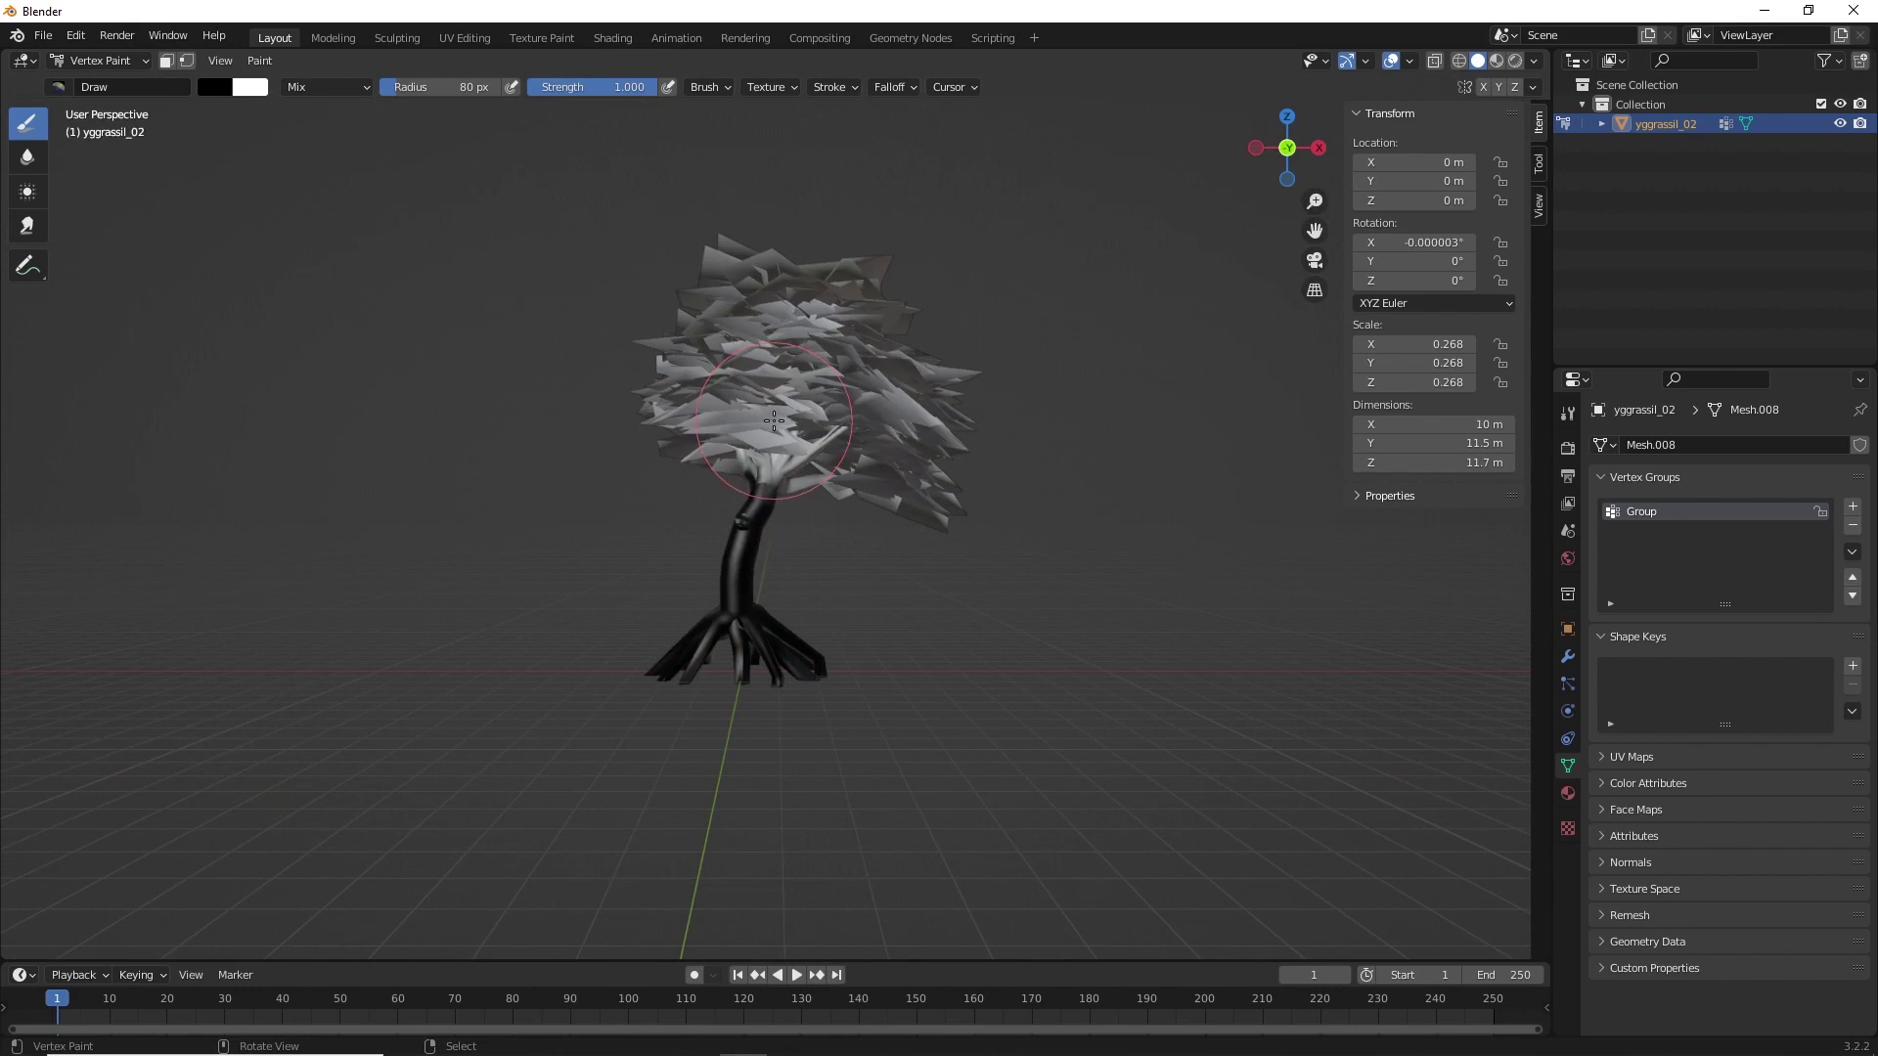
Switch the tree from vertex painting to Object Mode
{"action": "left_click", "coordinate": [84, 63]}
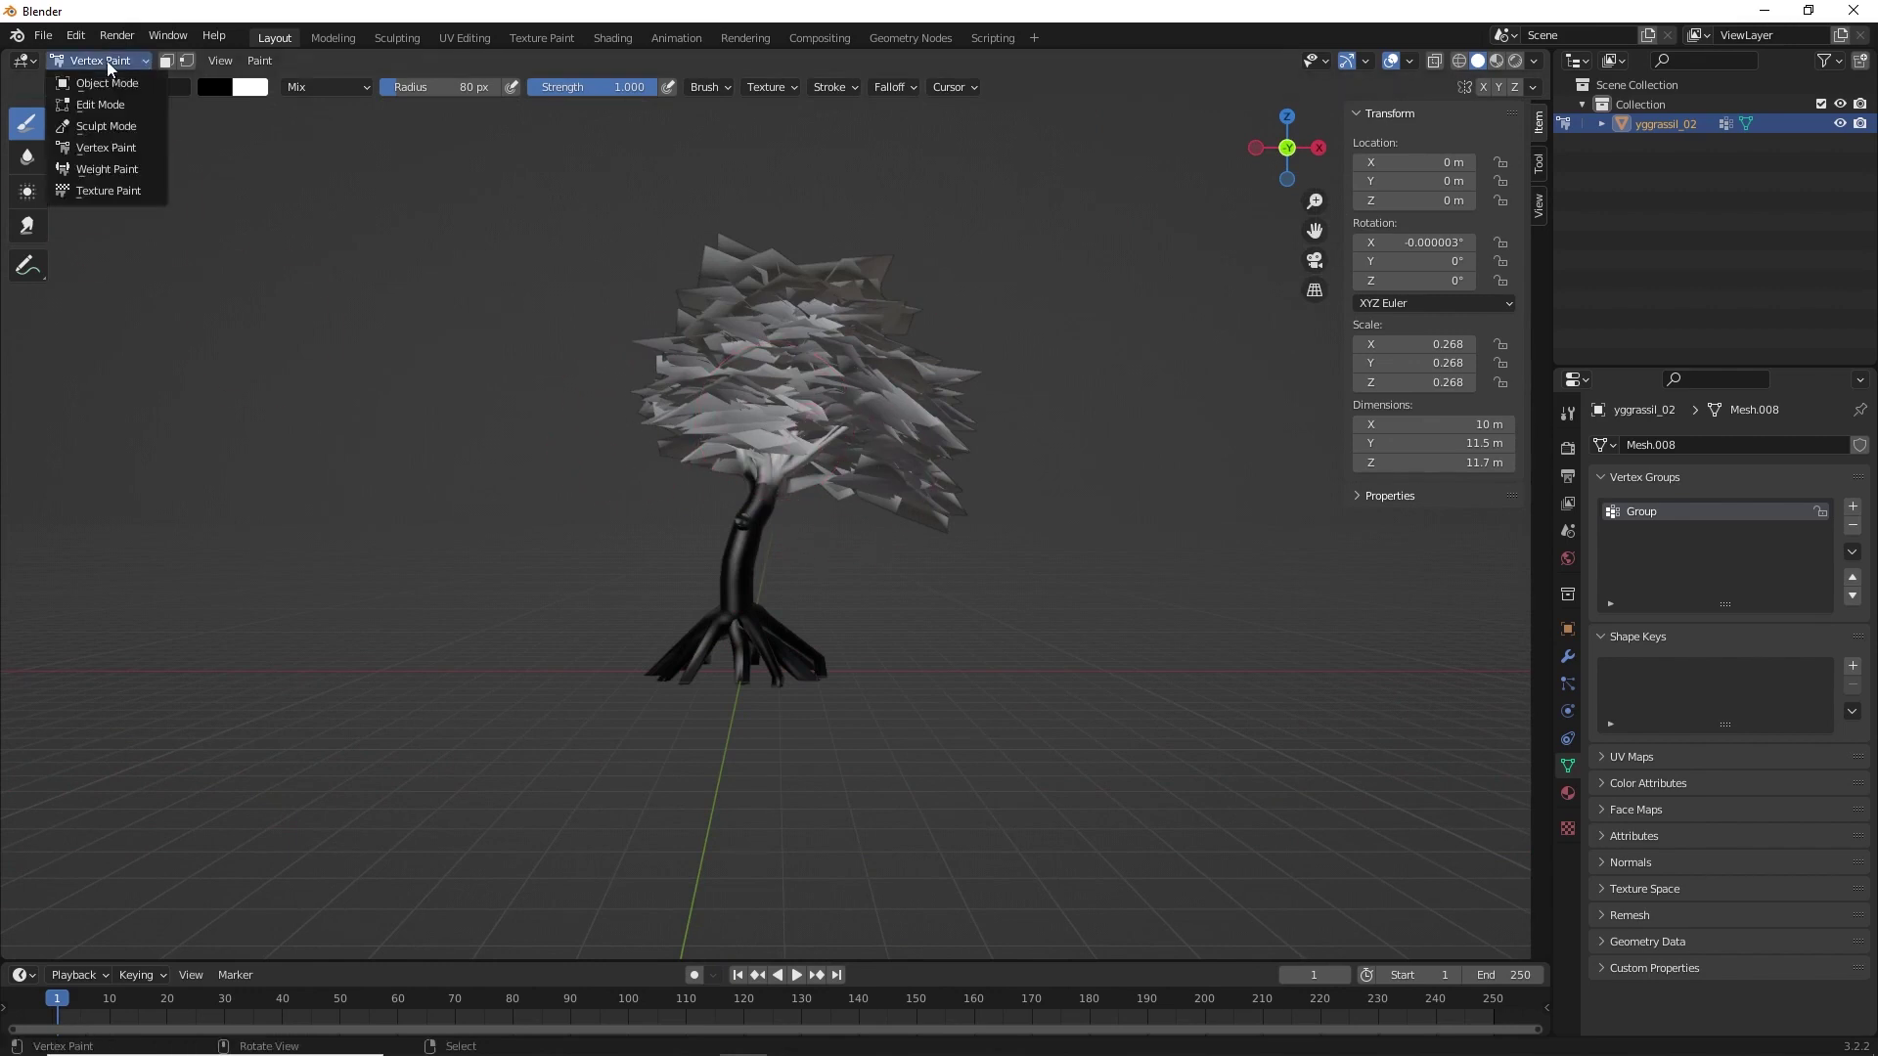
{"action": "left_click", "coordinate": [111, 87]}
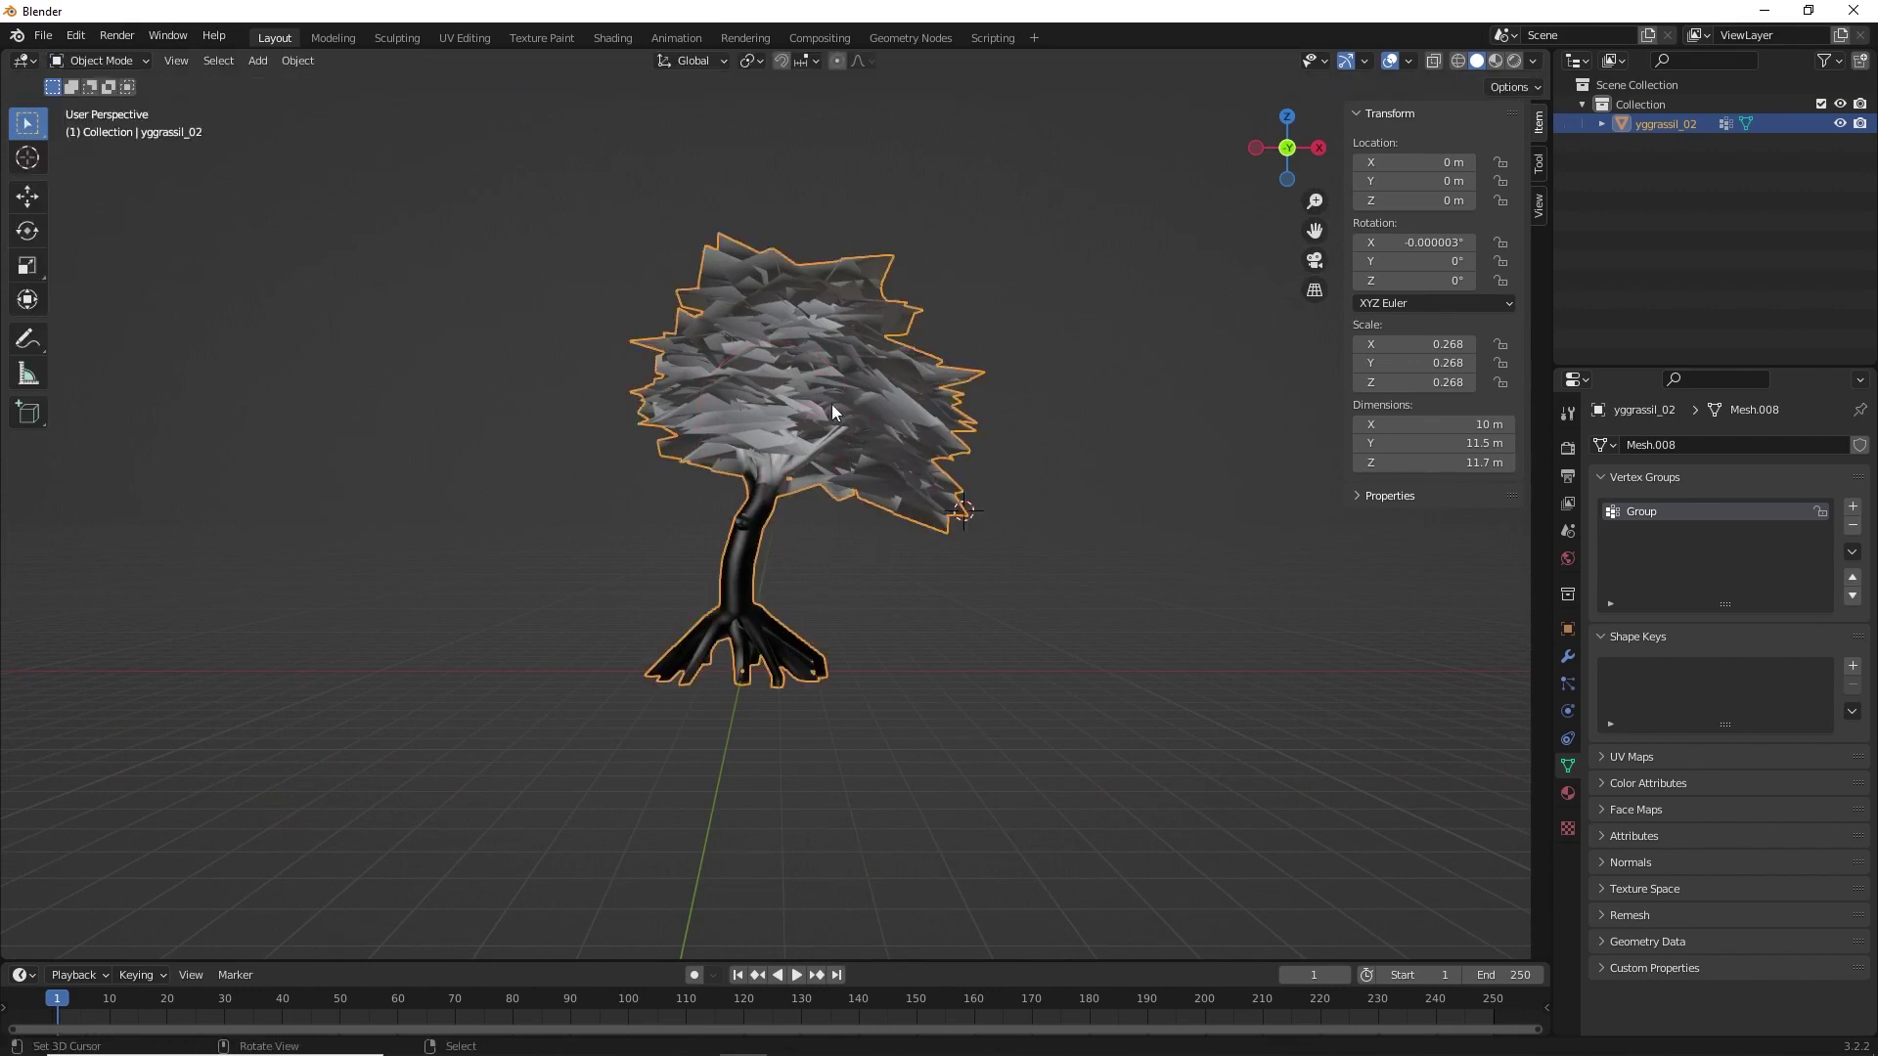
{"action": "scroll", "coordinate": [894, 559], "scroll_direction": "up", "scroll_amount": 2}
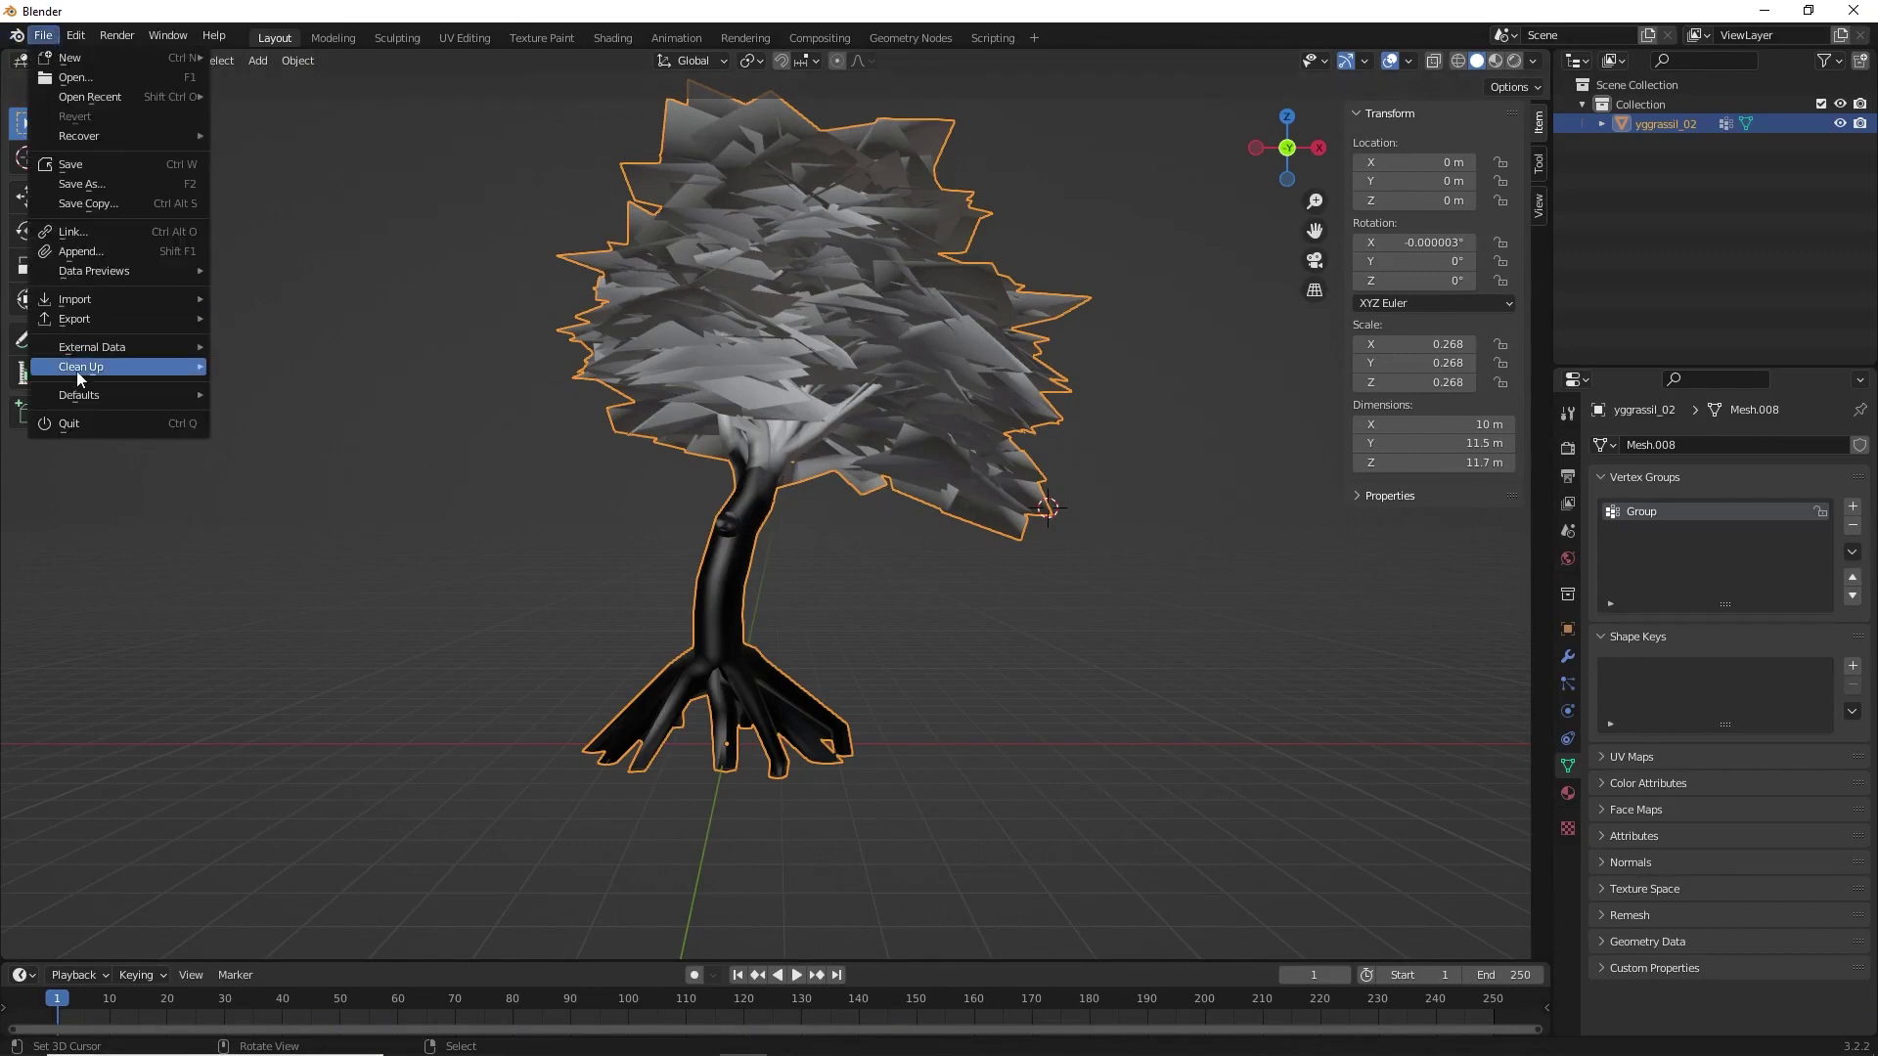
Export the tree as glTF Binary to itsdif.glb in the newtree folder, checking that Vertex Colors is enabled in the geometry options
{"action": "mouse_move", "coordinate": [118, 319]}
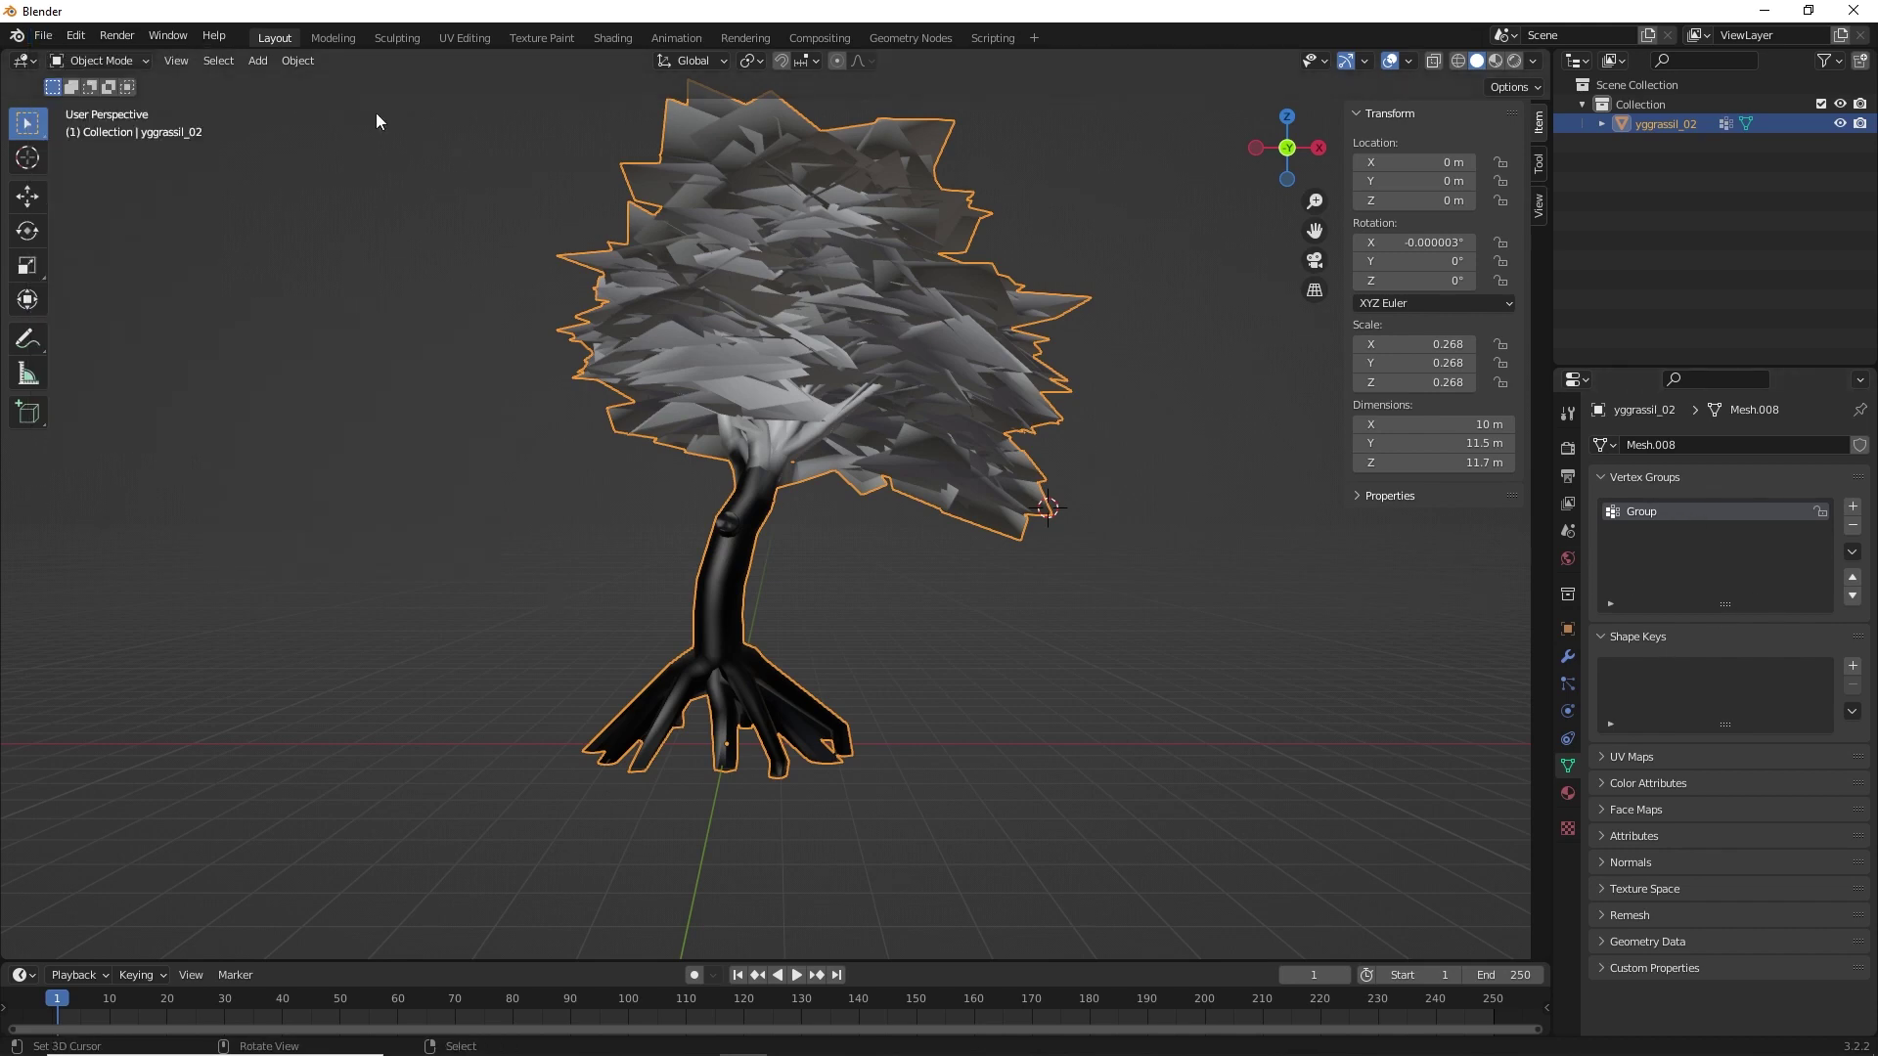
{"action": "left_click", "coordinate": [40, 39]}
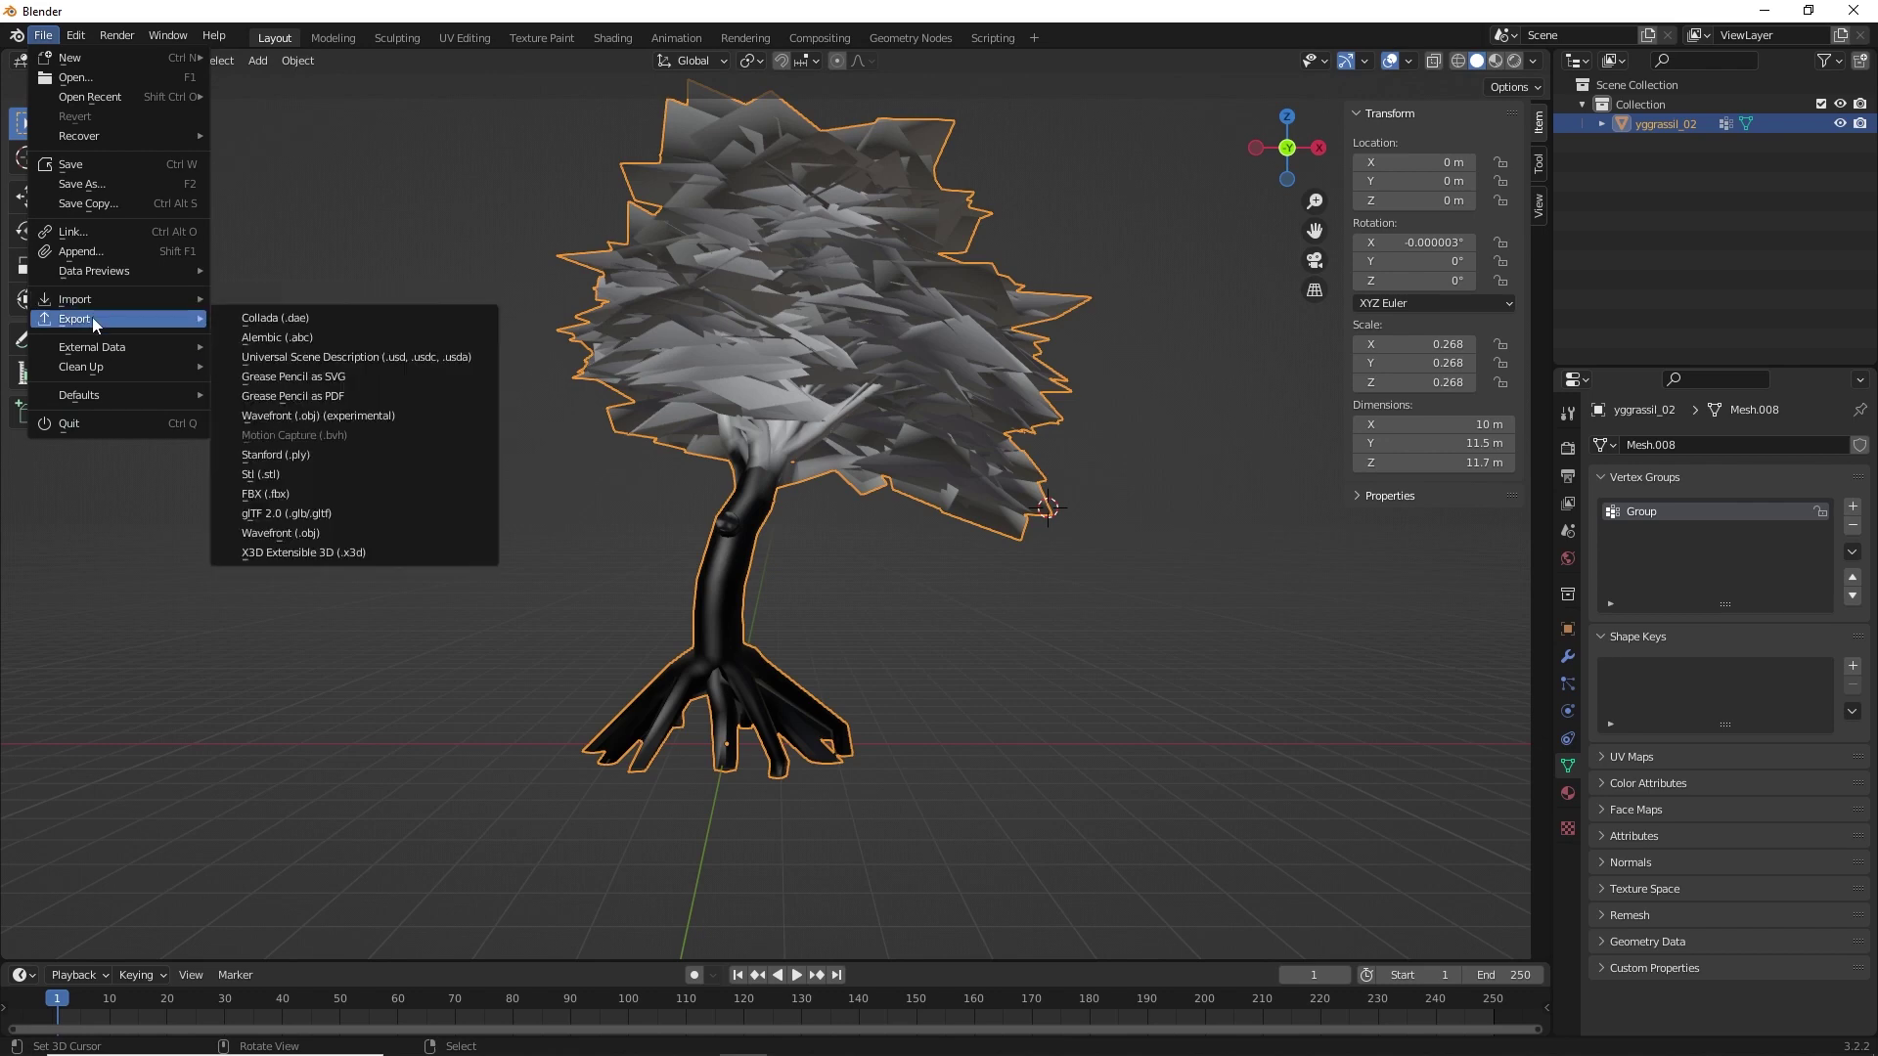
{"action": "left_click", "coordinate": [285, 514]}
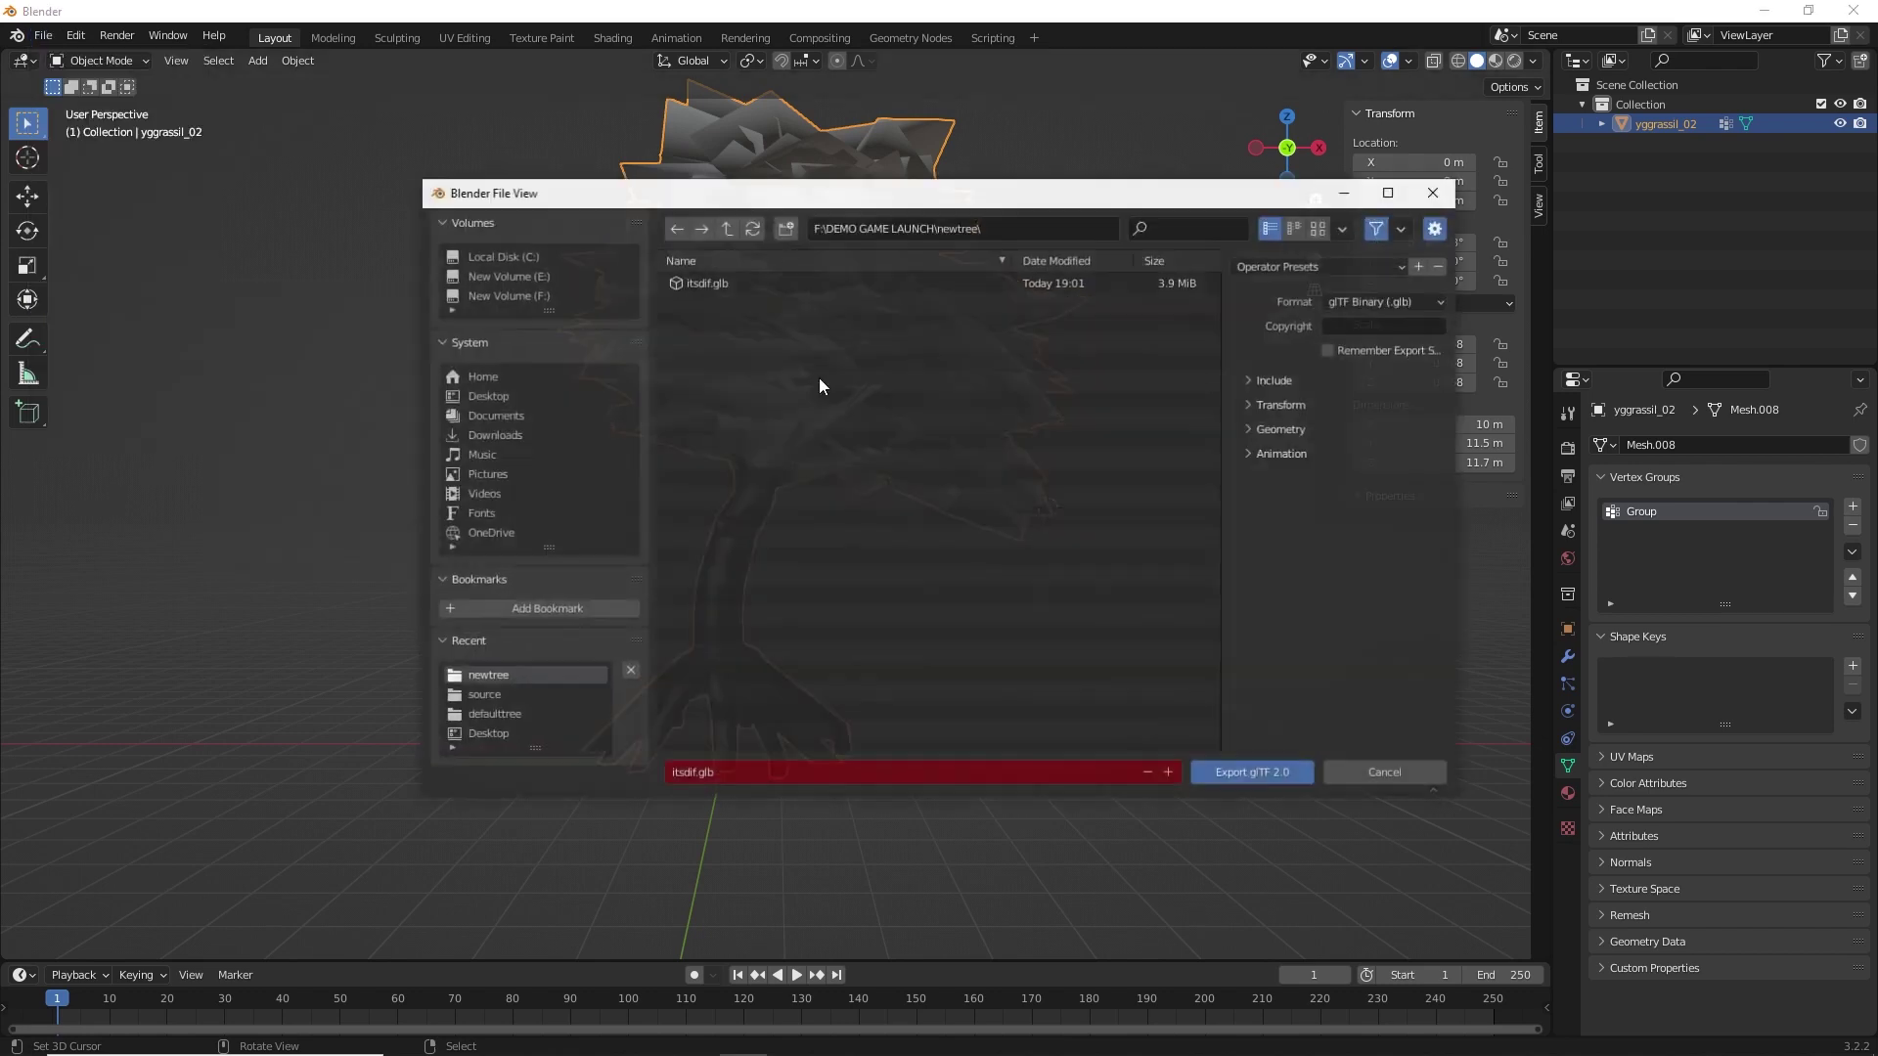
{"action": "left_click", "coordinate": [1389, 192]}
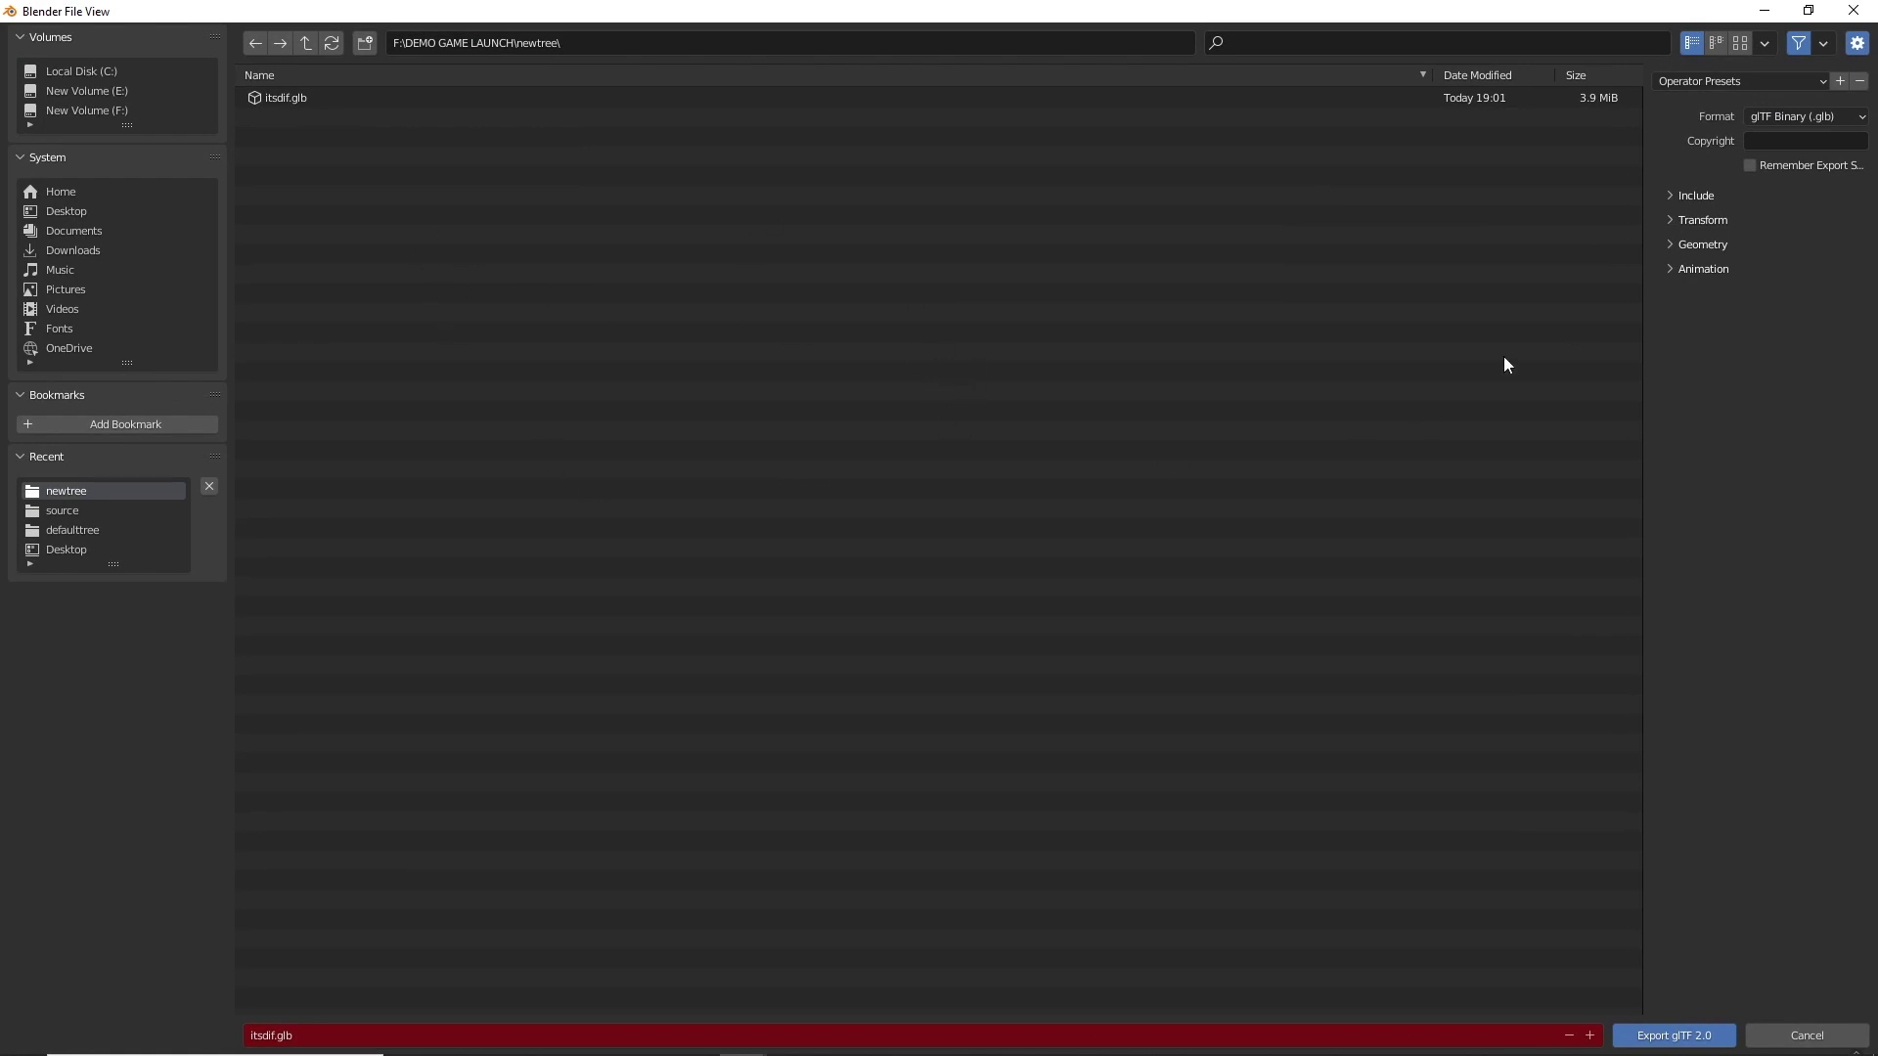
{"action": "left_click", "coordinate": [321, 1037]}
{"action": "left_click", "coordinate": [290, 1035]}
{"action": "key", "text": "Return"}
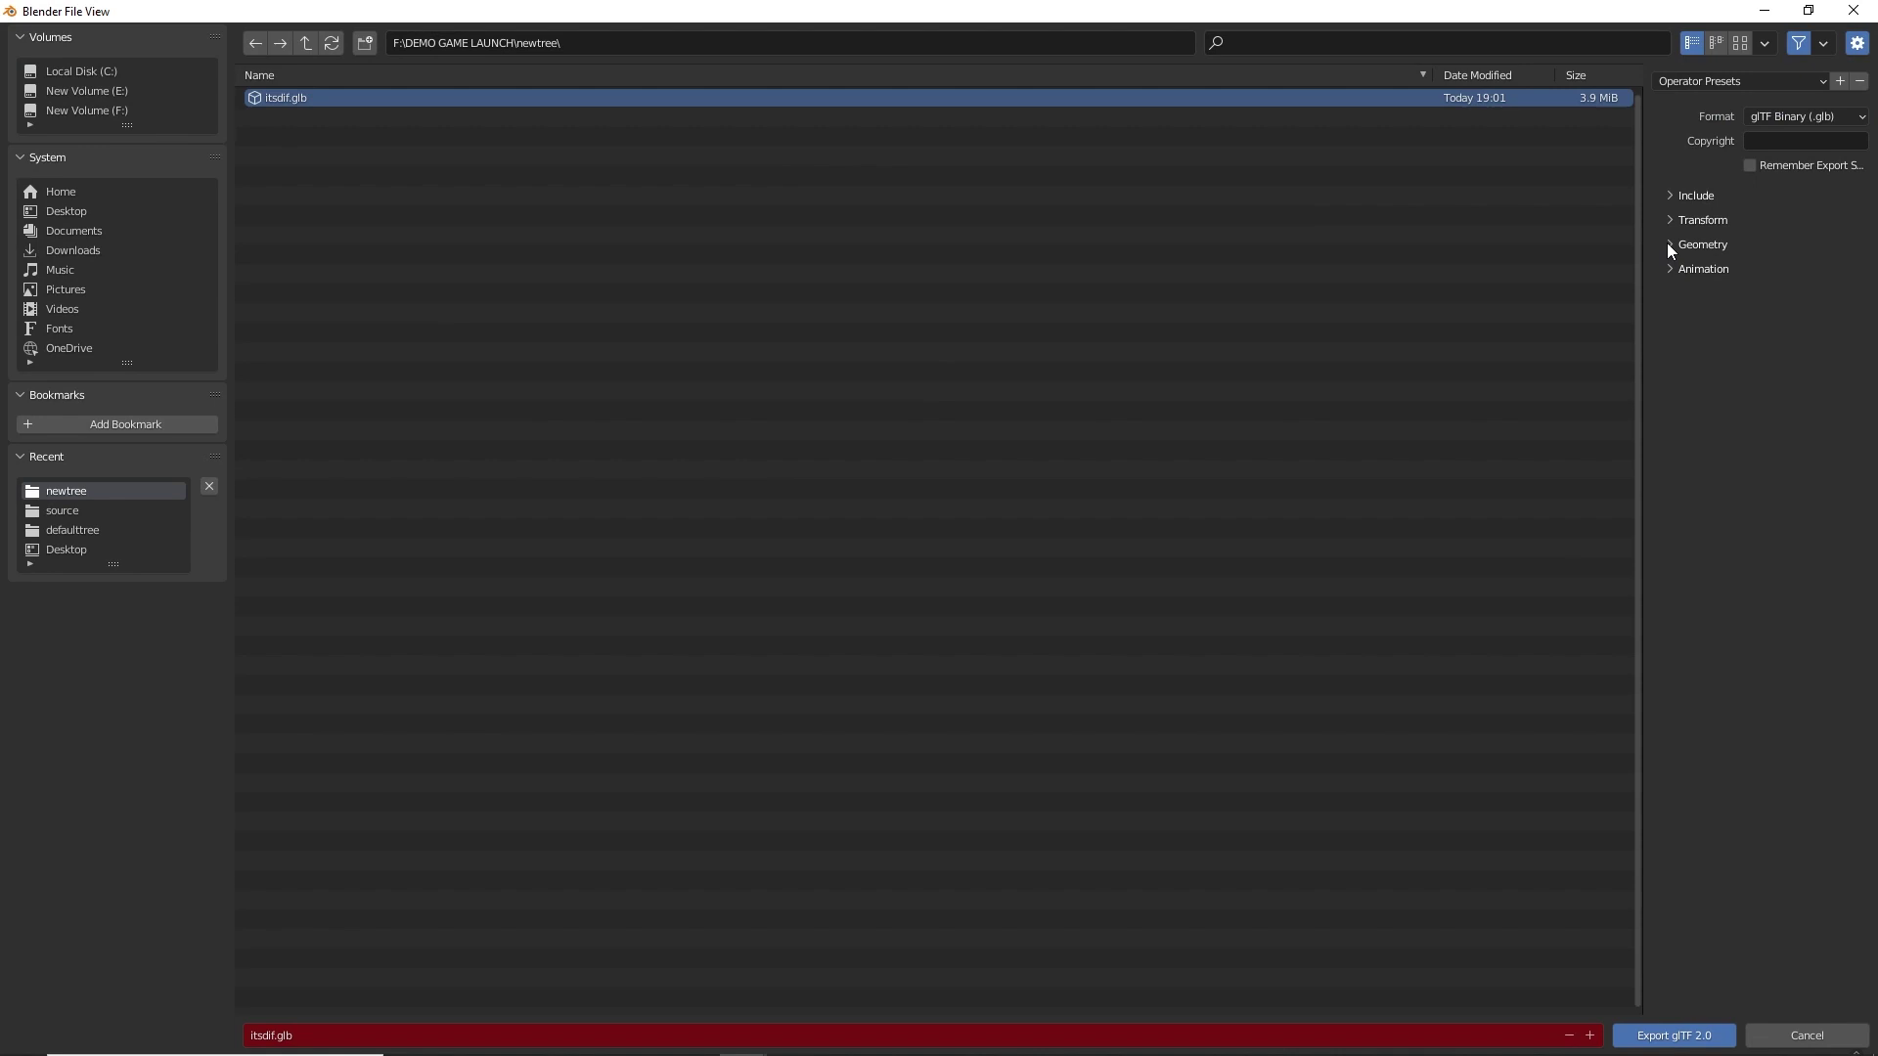
{"action": "left_click", "coordinate": [1669, 243]}
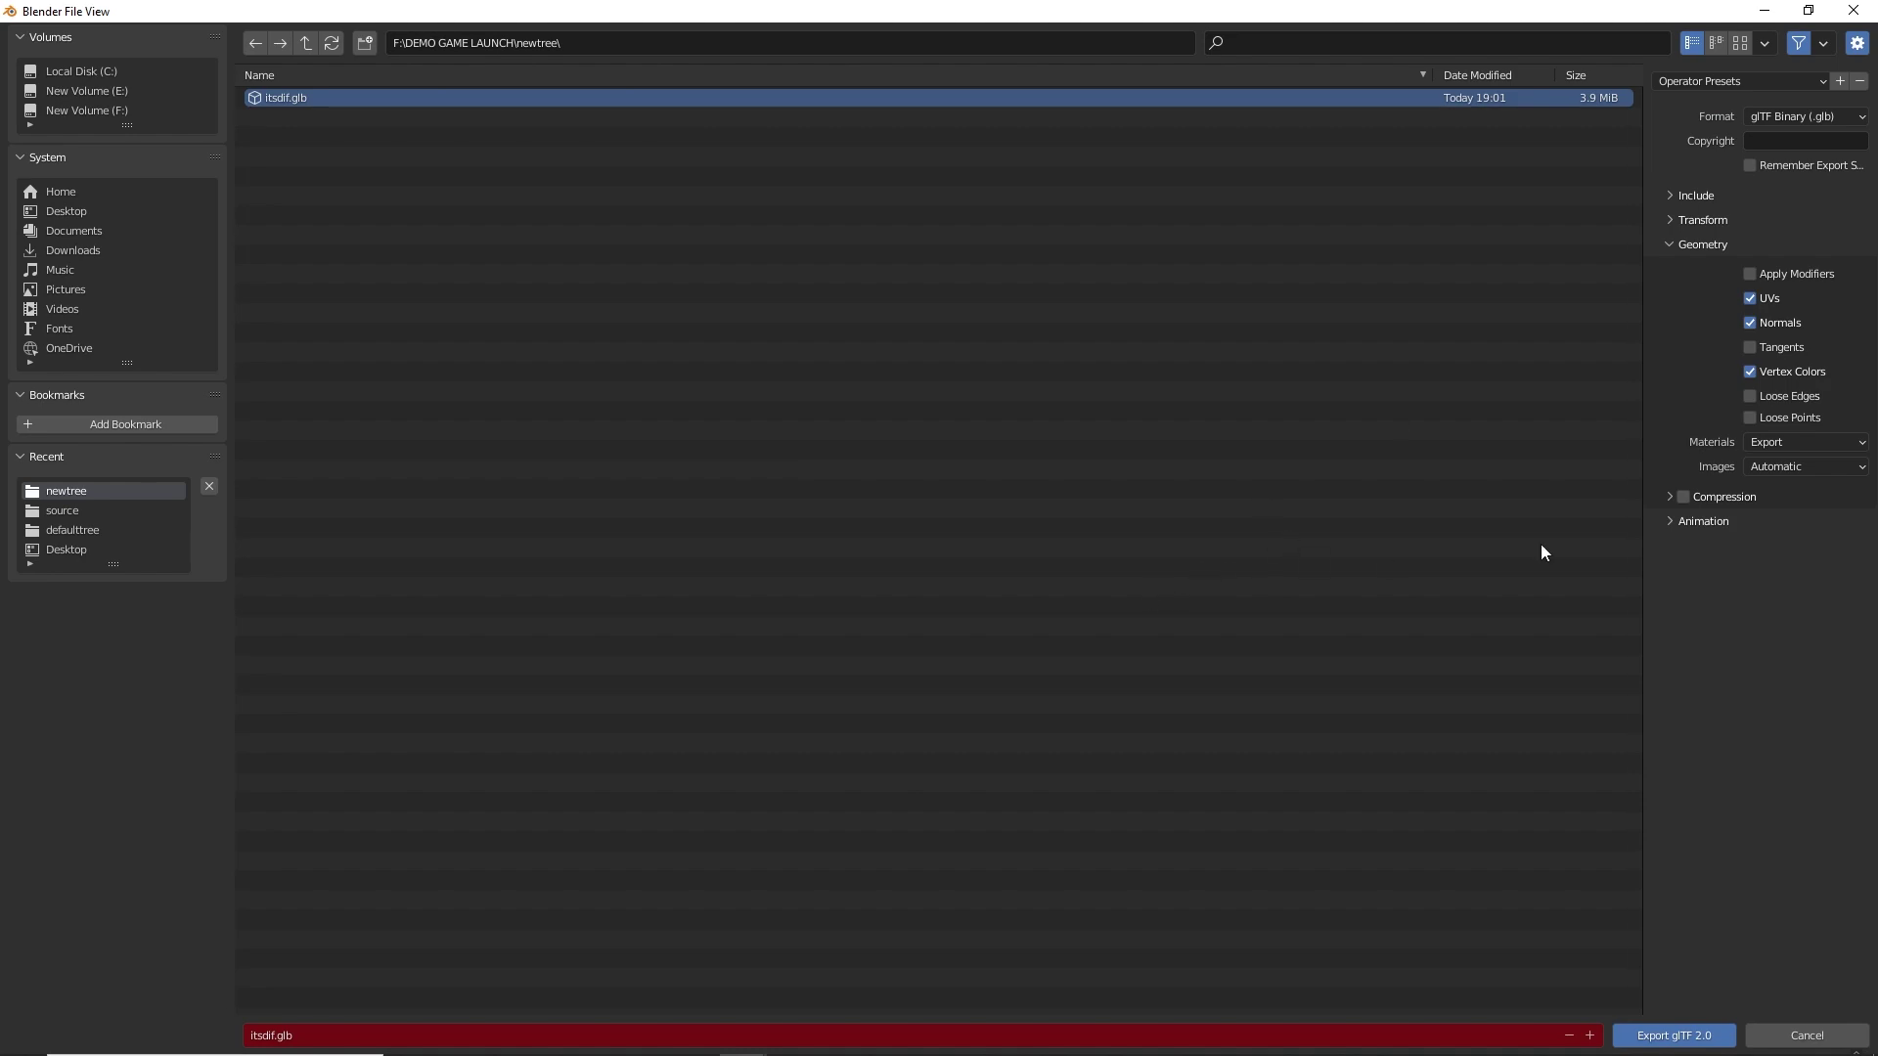
{"action": "left_click", "coordinate": [1667, 1035]}
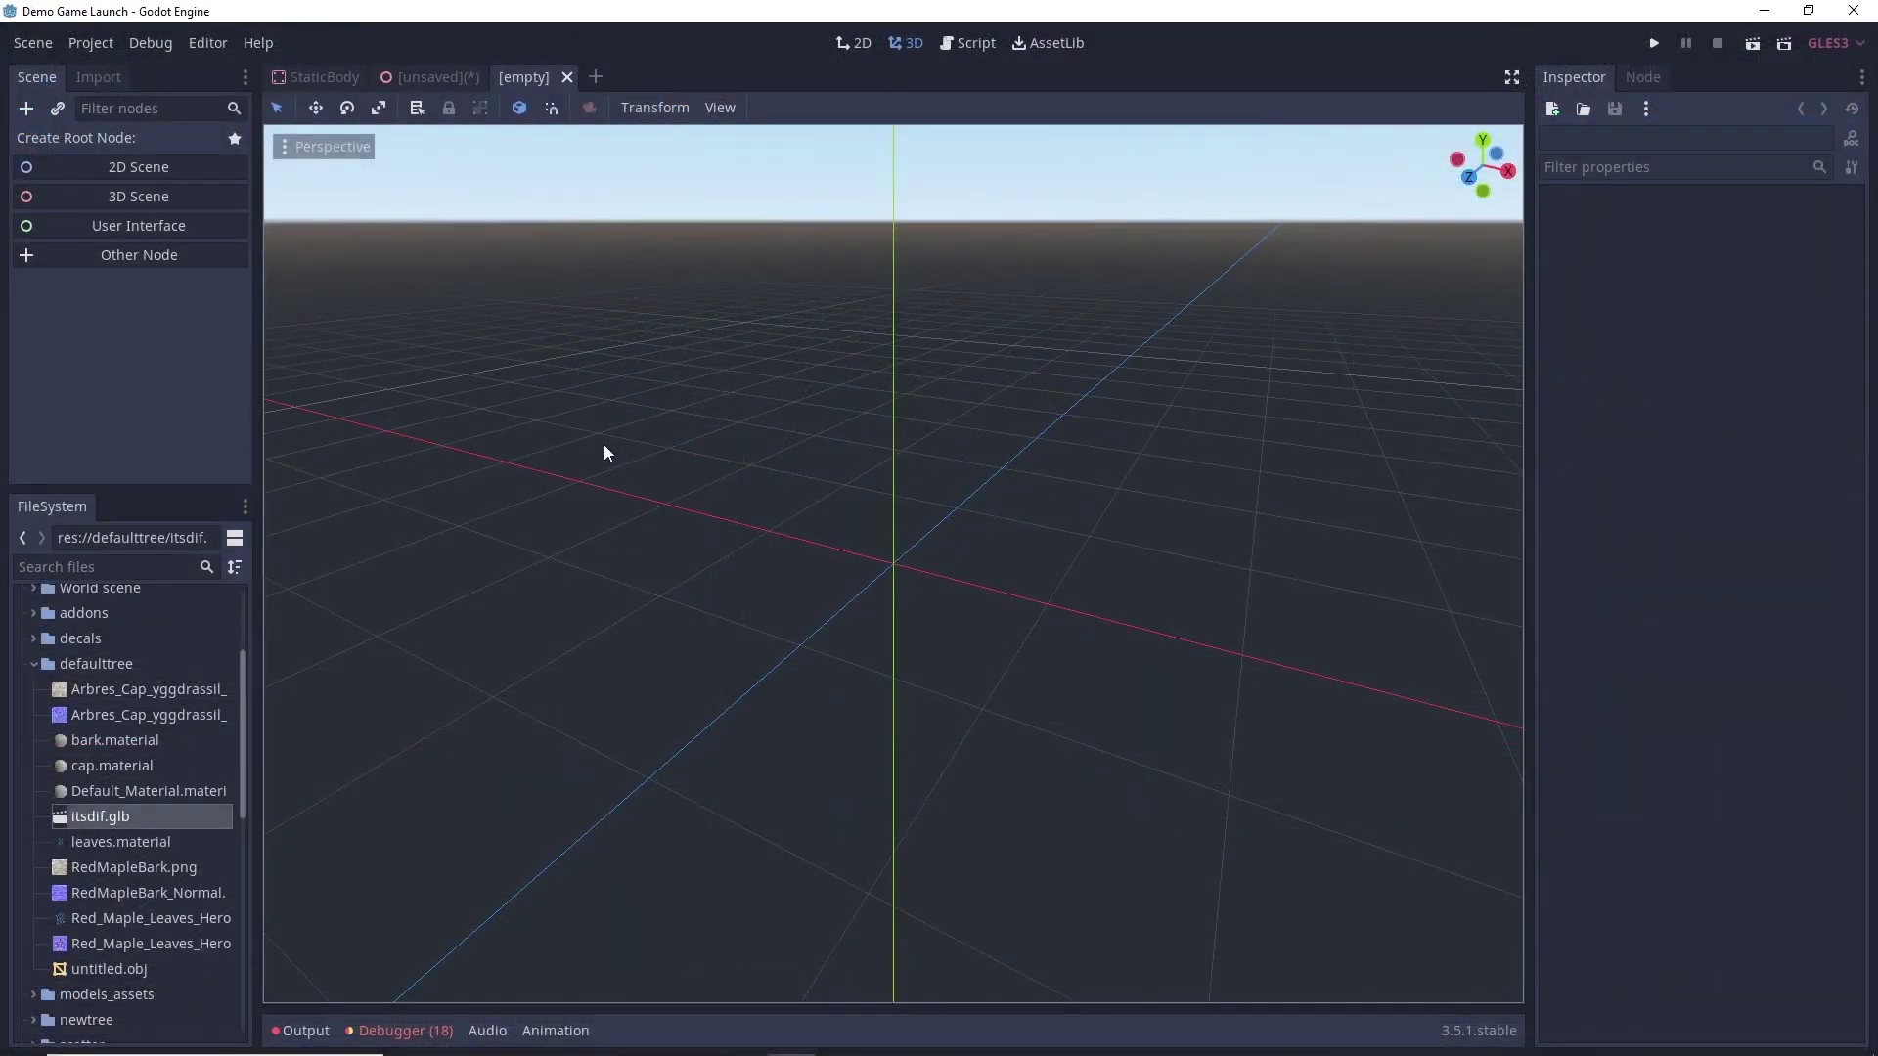
Switch to Godot, create a 3D Scene root and add itsdif.glb from the defaulttree folder to the scene
{"action": "left_click", "coordinate": [145, 205]}
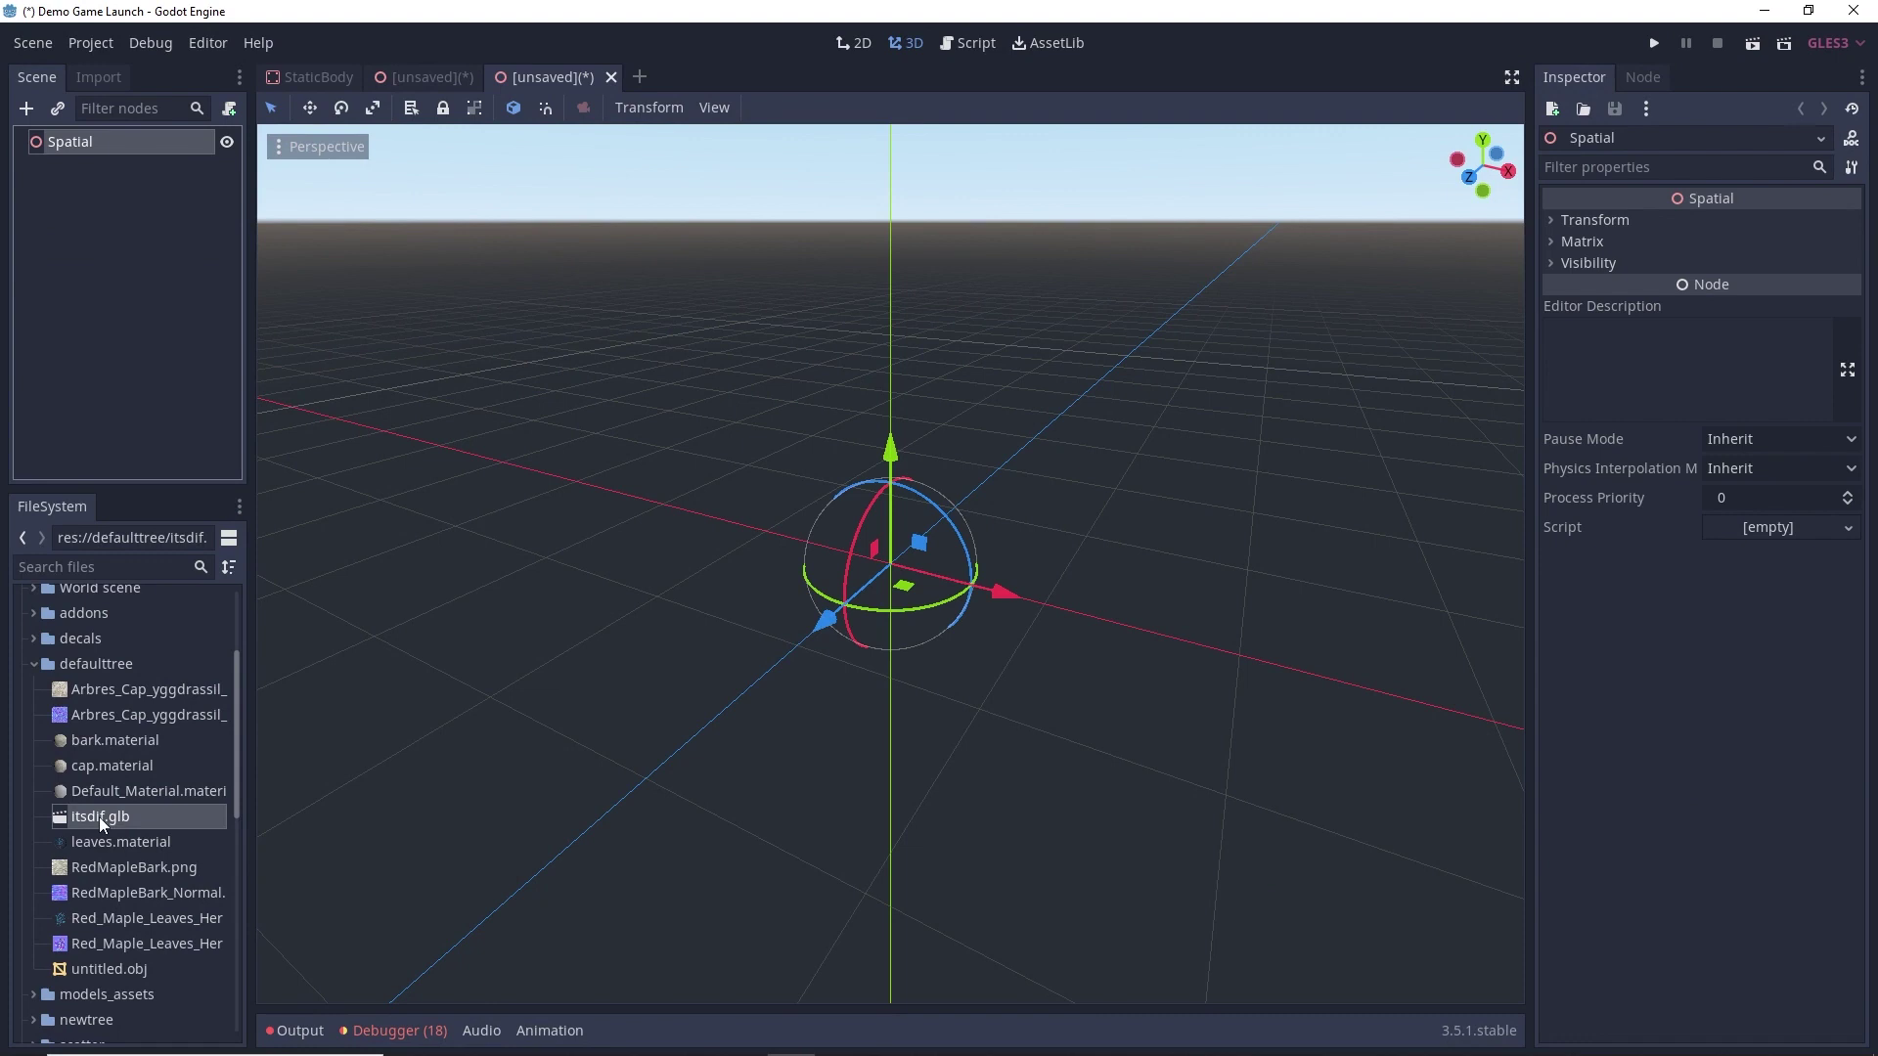
{"action": "left_click_drag", "start_coordinate": [98, 817], "coordinate": [910, 577]}
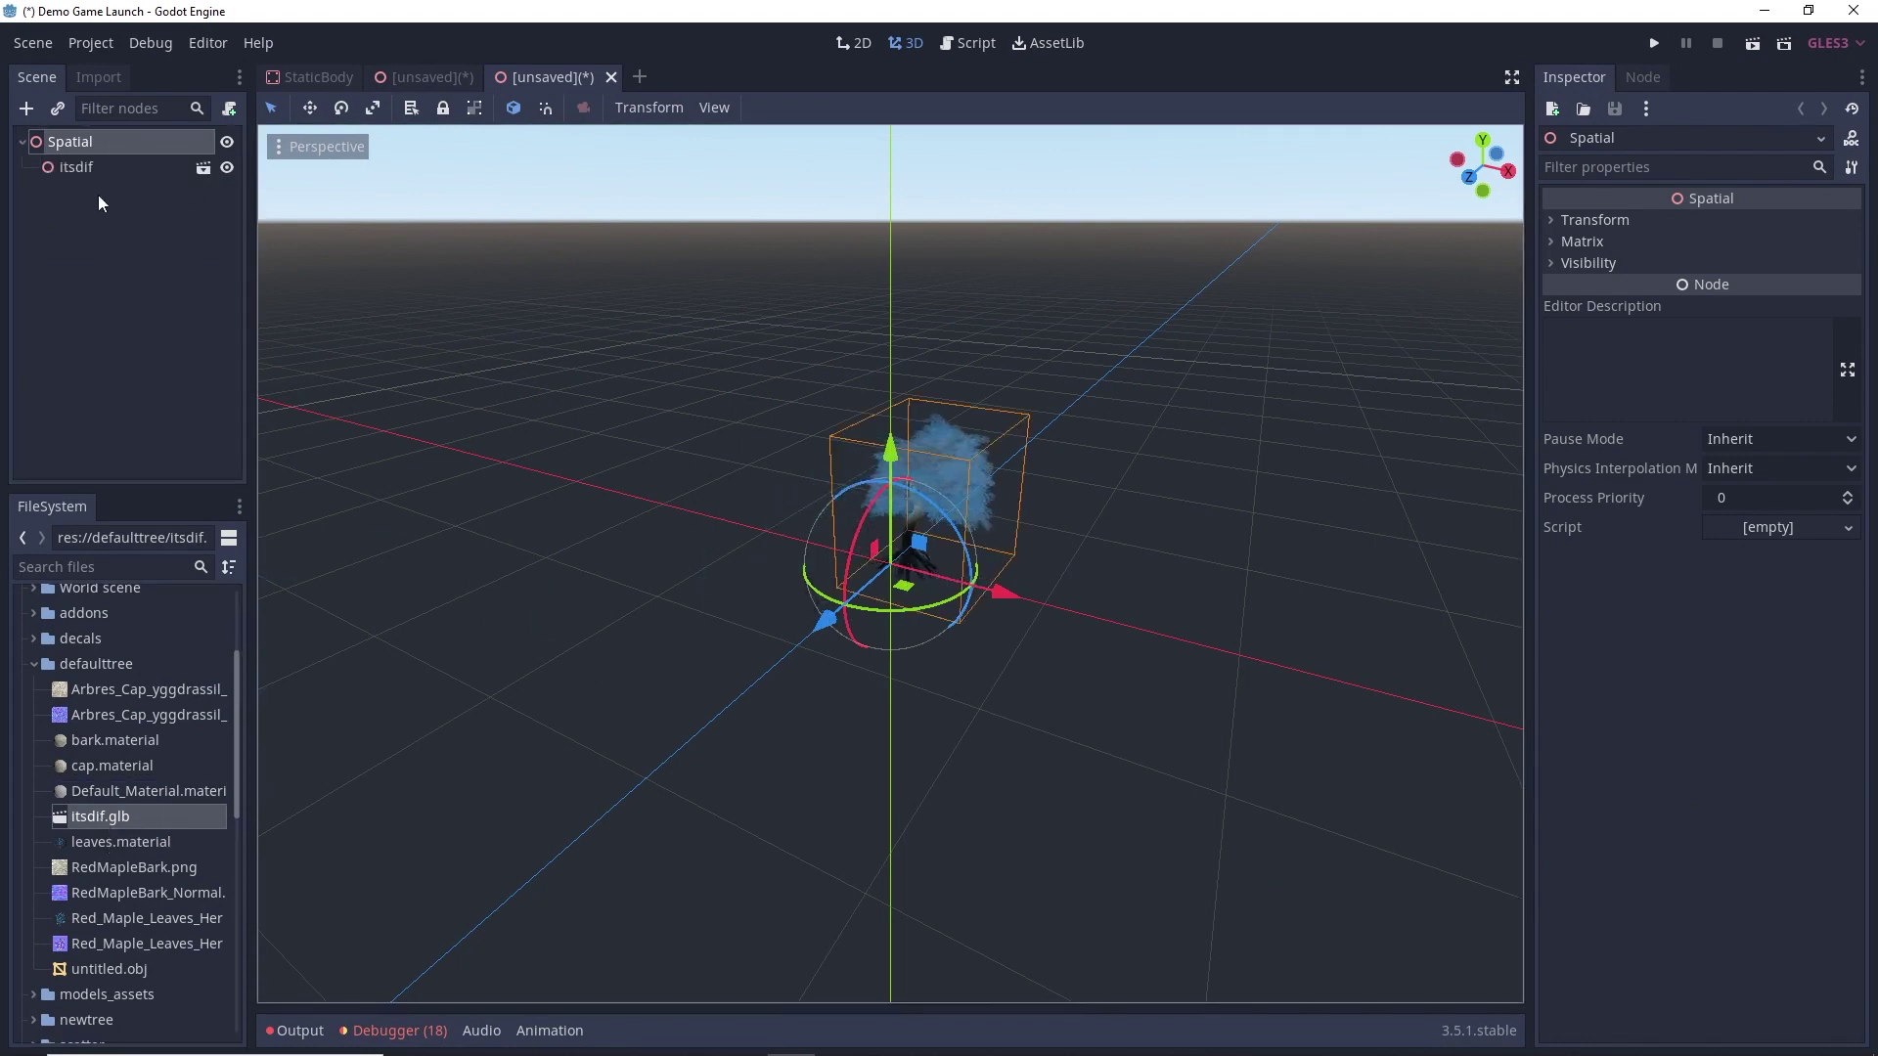
Set the translation of the itsdif node to 0 on the x, y and z axes
{"action": "left_click", "coordinate": [75, 166]}
{"action": "left_click", "coordinate": [1635, 221]}
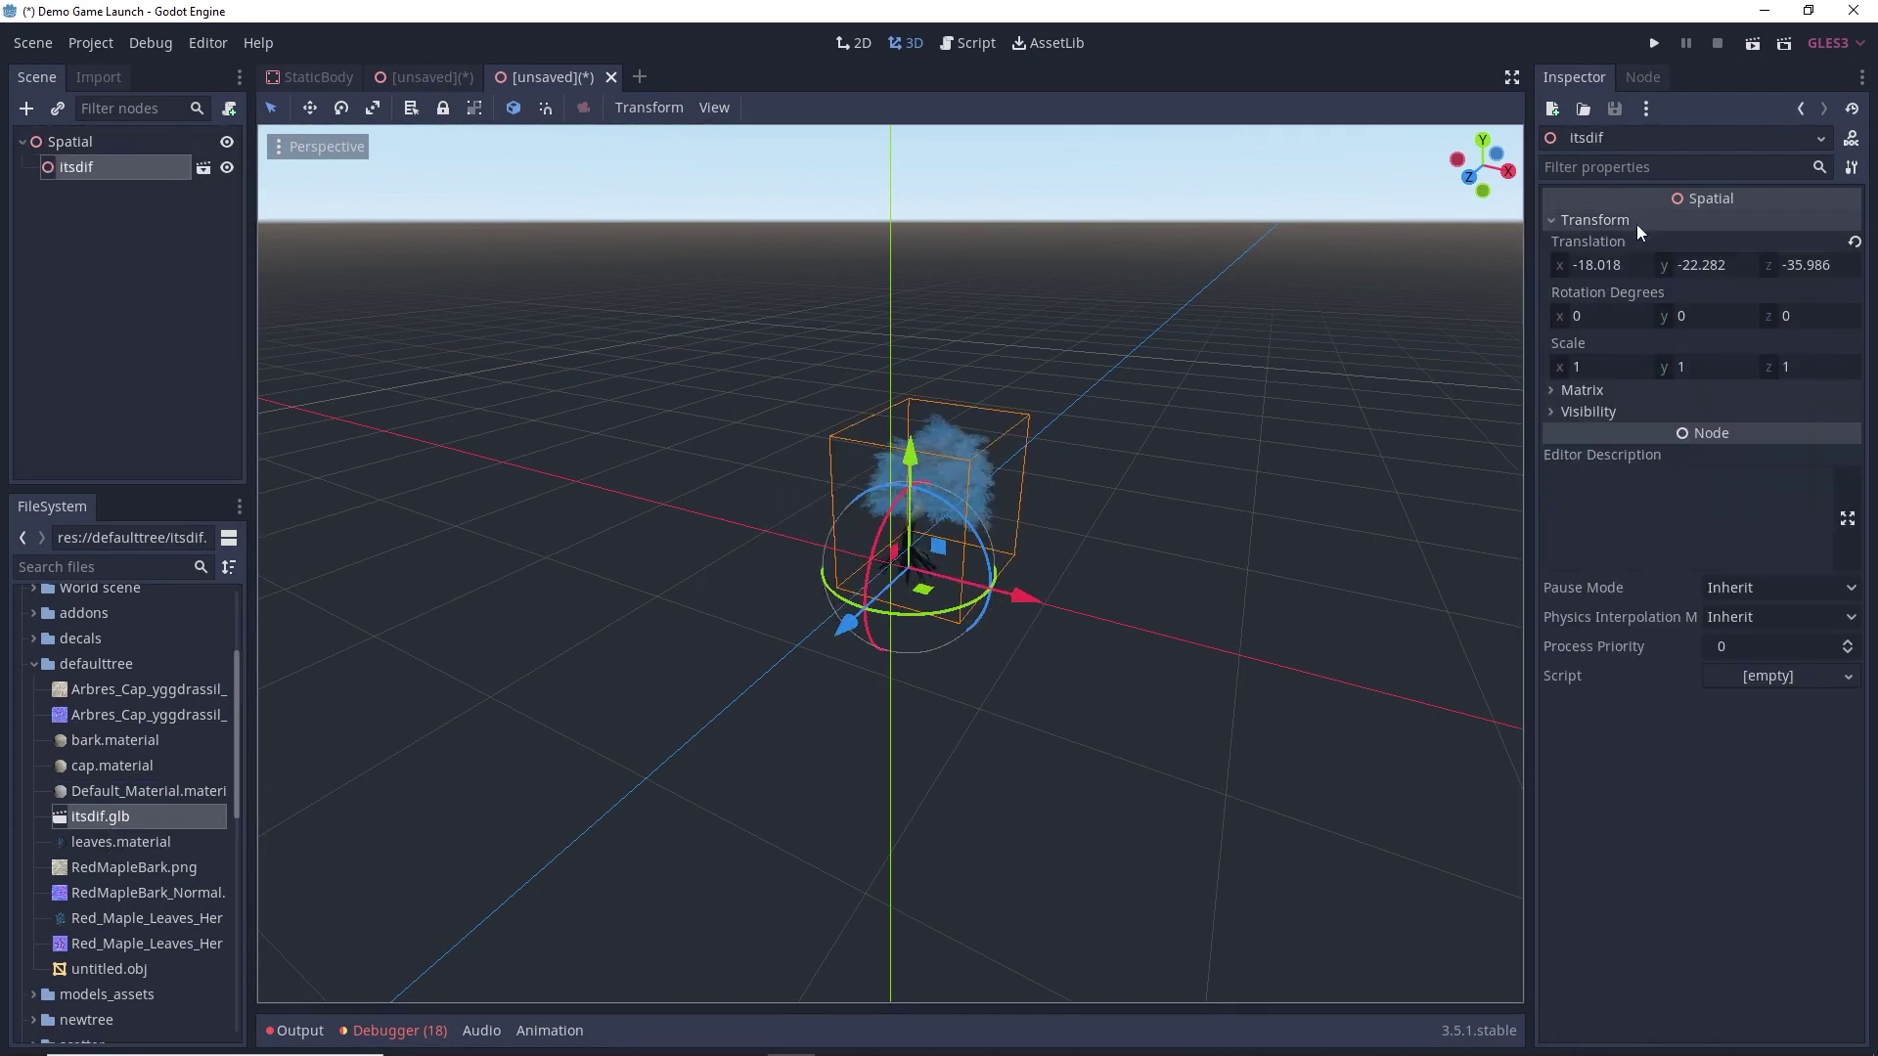
{"action": "left_click", "coordinate": [1594, 264]}
{"action": "type", "text": "0"}
{"action": "left_click", "coordinate": [1694, 270]}
{"action": "type", "text": "0"}
{"action": "left_click", "coordinate": [1800, 268]}
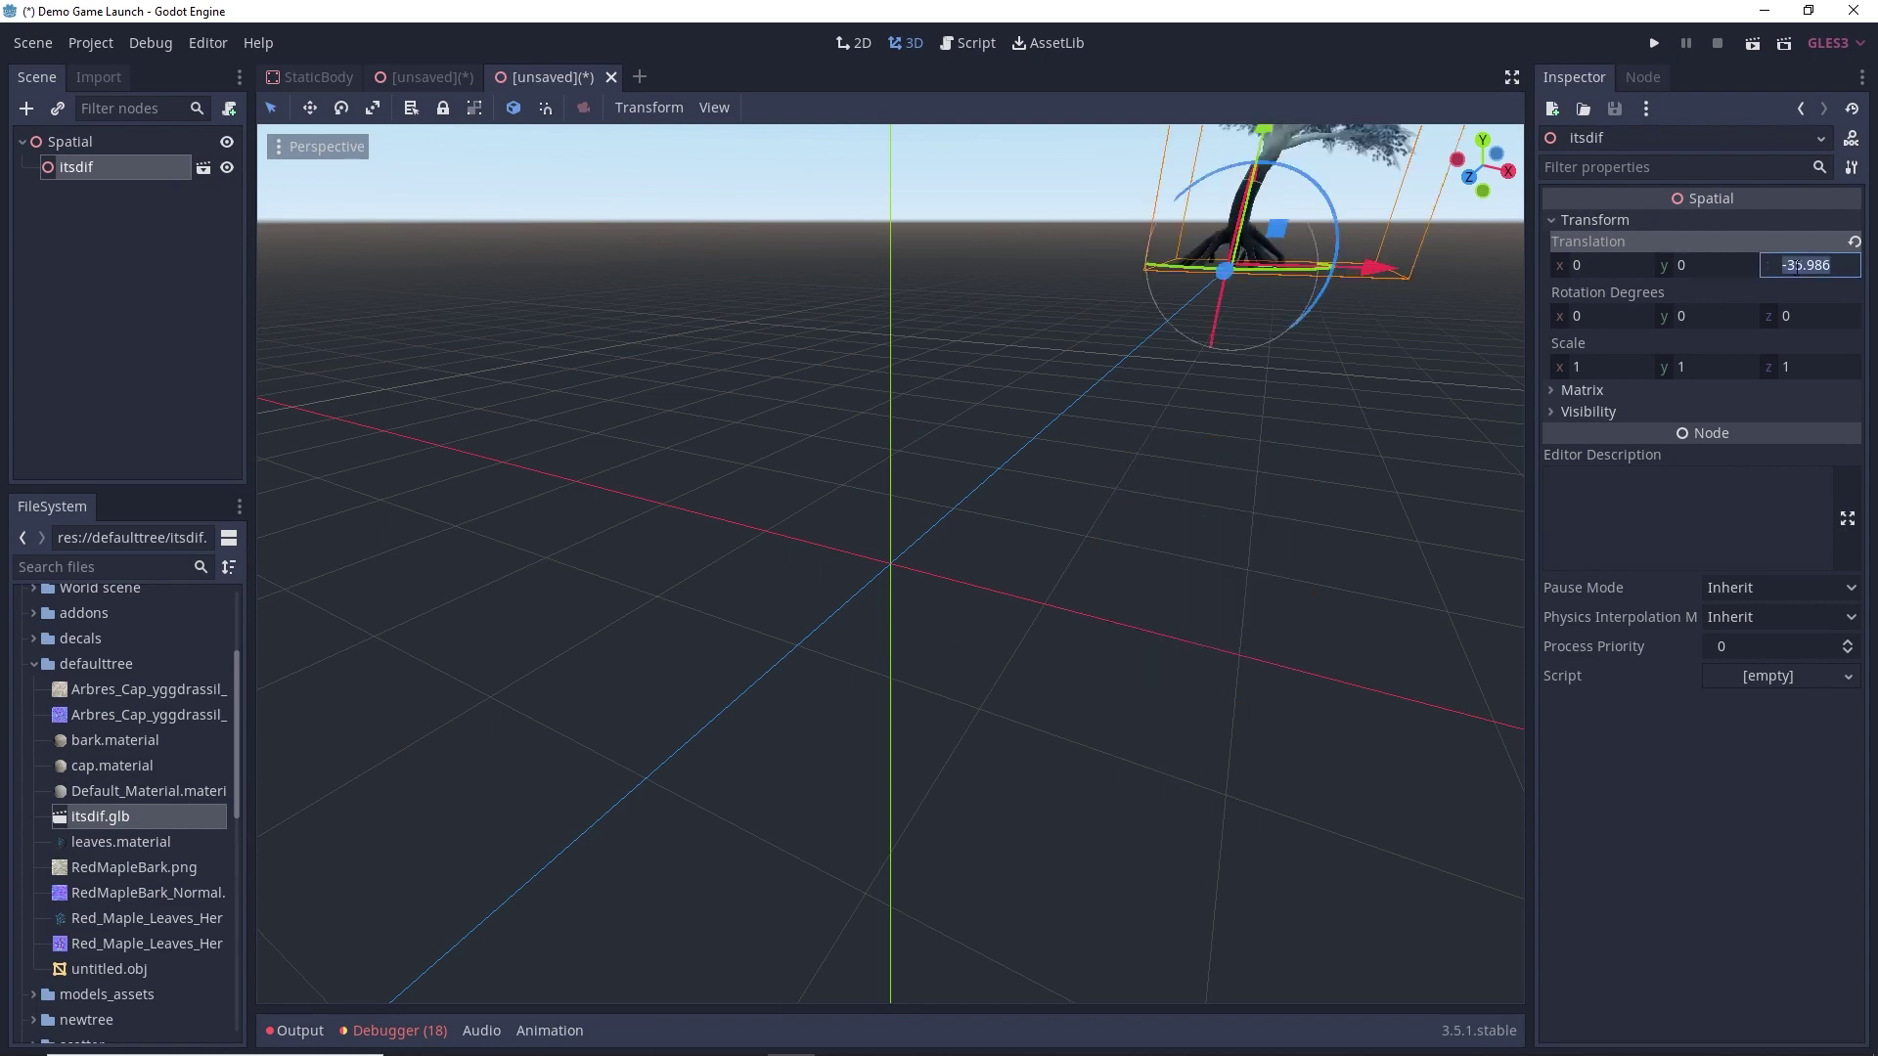
{"action": "type", "text": "0"}
{"action": "key", "text": "Return"}
Enable Editable Children on the itsdif instance
{"action": "scroll", "coordinate": [1021, 592], "scroll_direction": "down", "scroll_amount": 4}
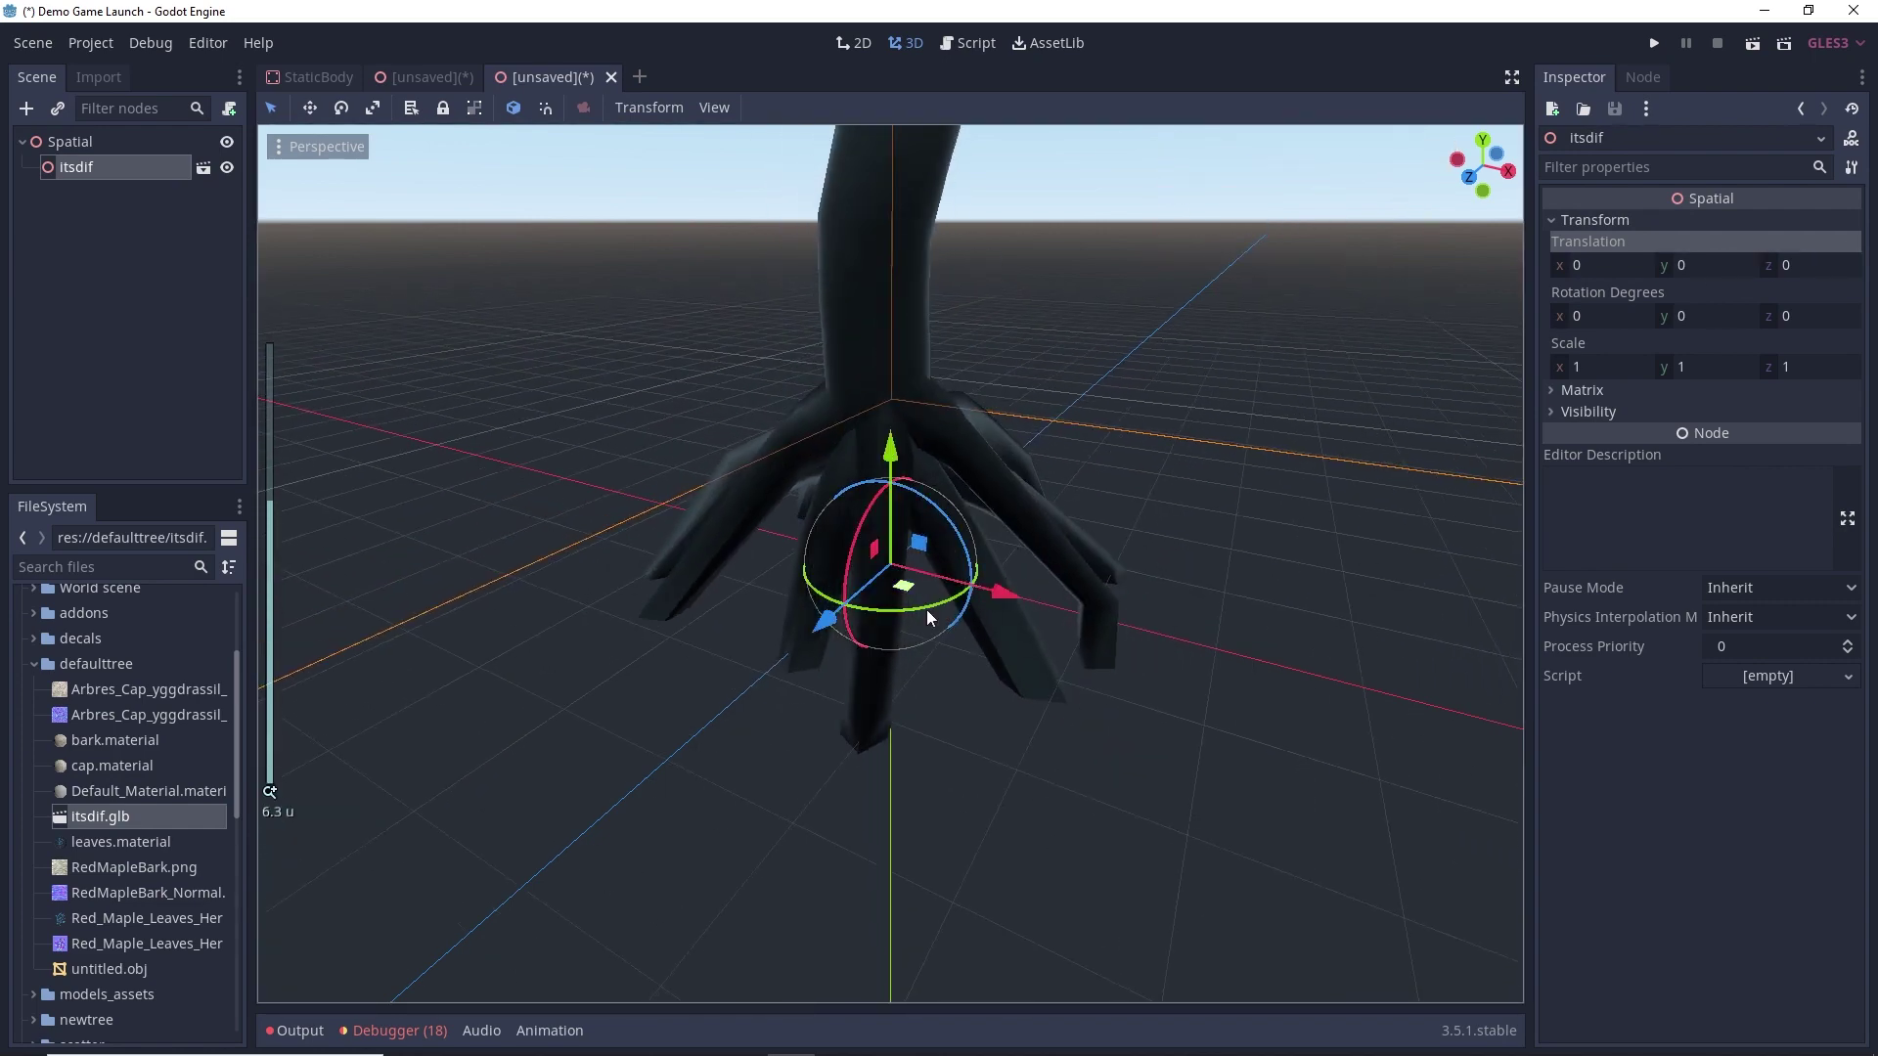
{"action": "middle_click_drag", "start_coordinate": [925, 609], "coordinate": [91, 167]}
{"action": "right_click", "coordinate": [89, 166]}
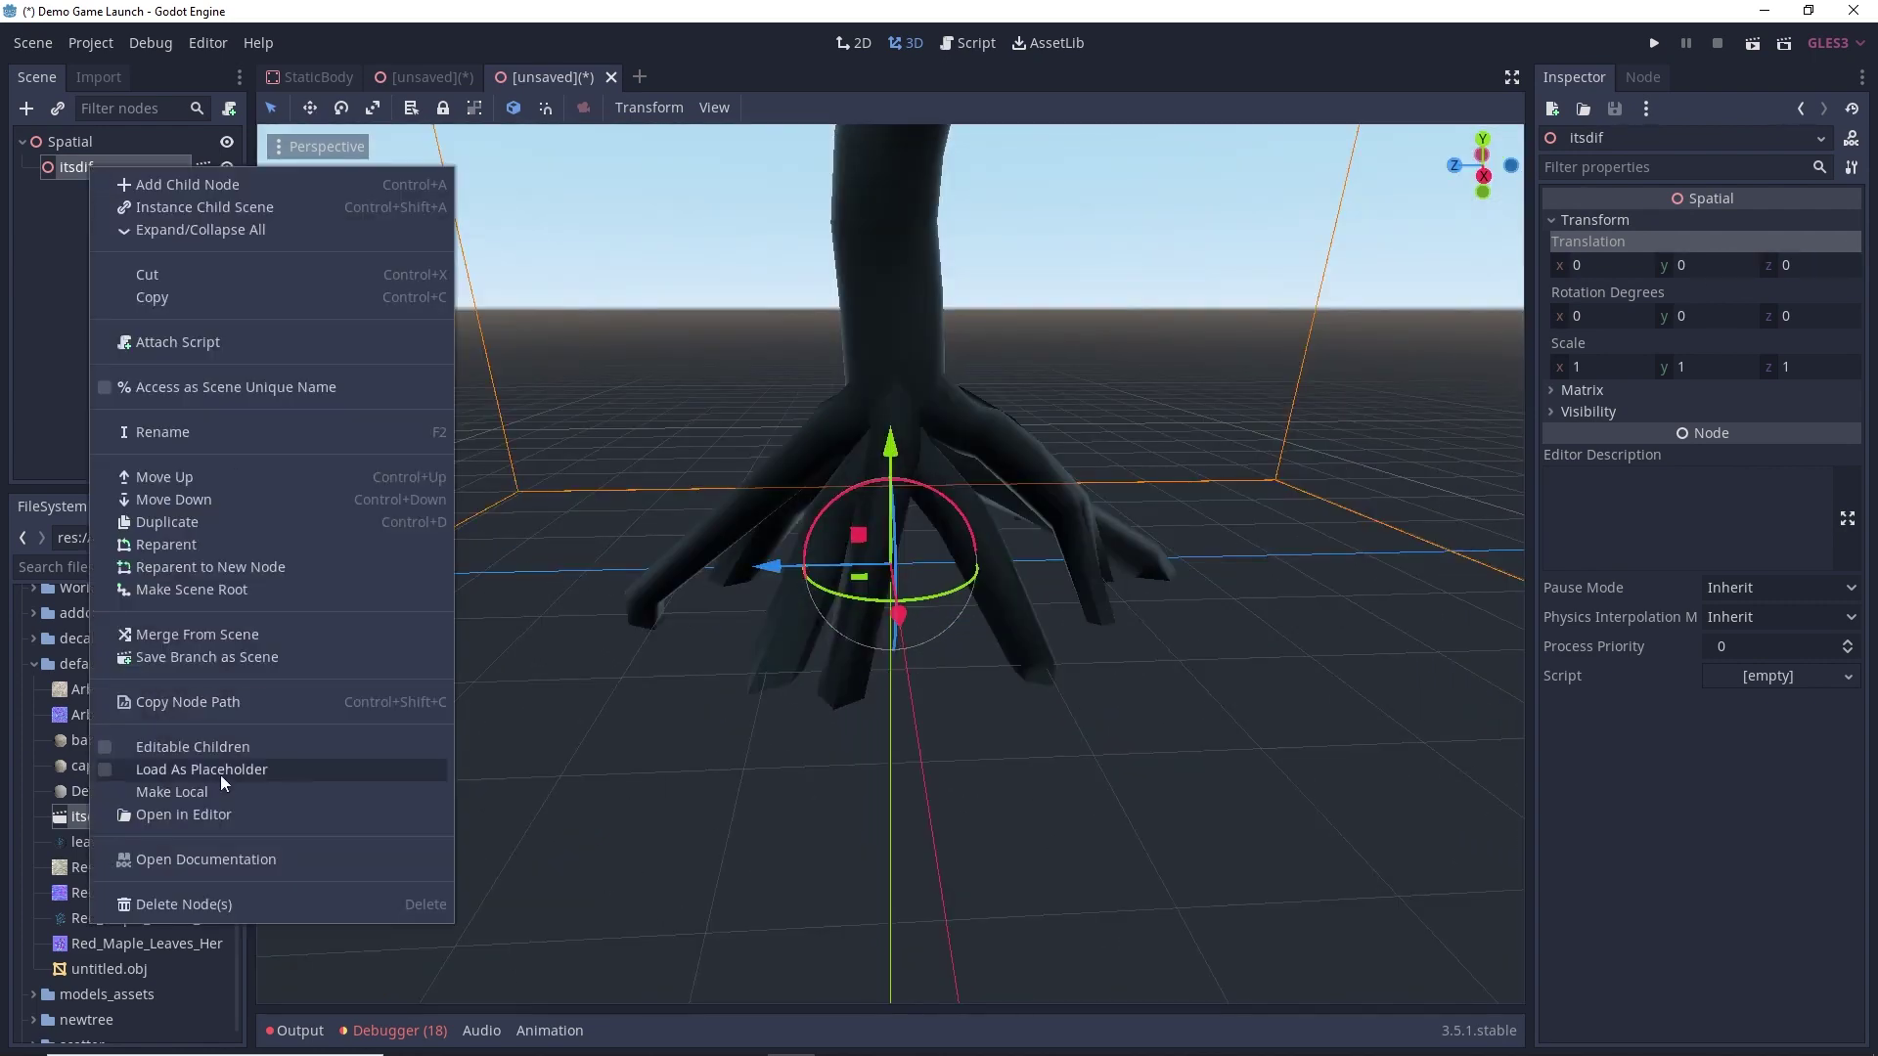
{"action": "left_click", "coordinate": [186, 750]}
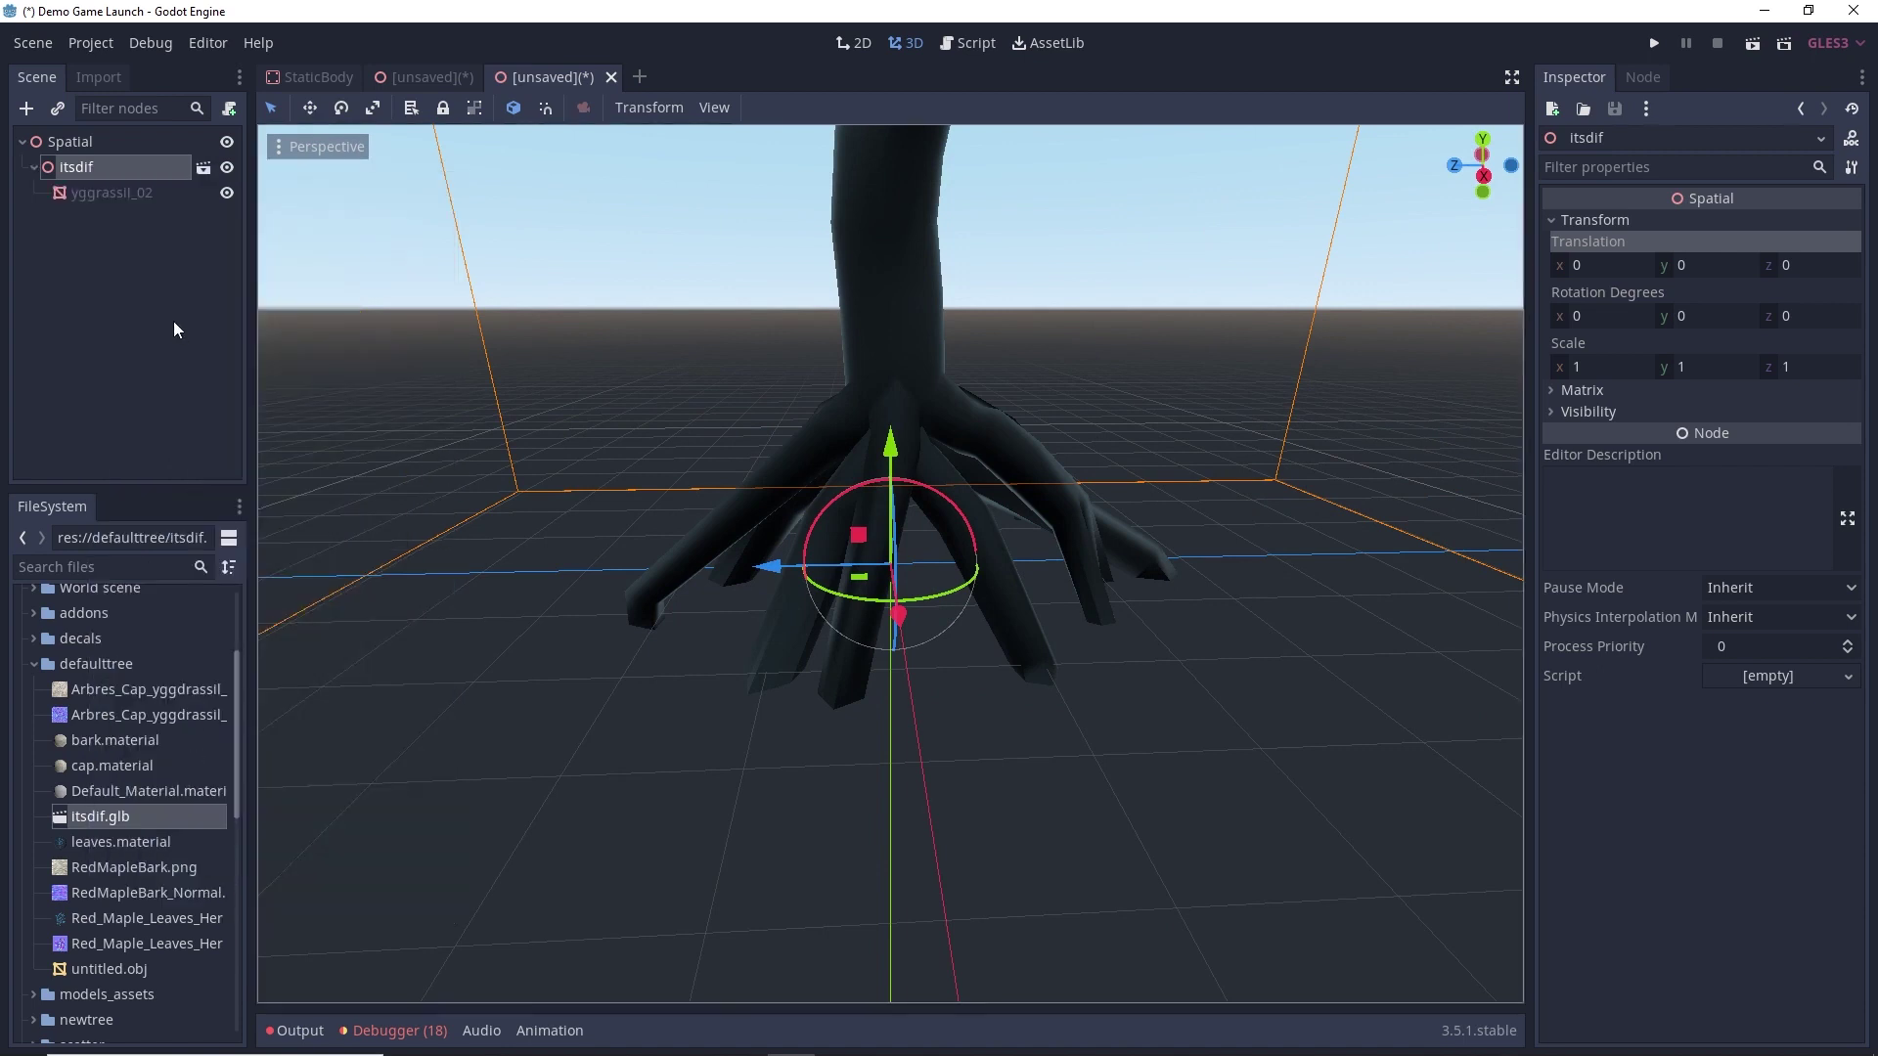
Assign a new ShaderMaterial to material slot 0 of the yggrassil_02 mesh instance
{"action": "left_click", "coordinate": [108, 193]}
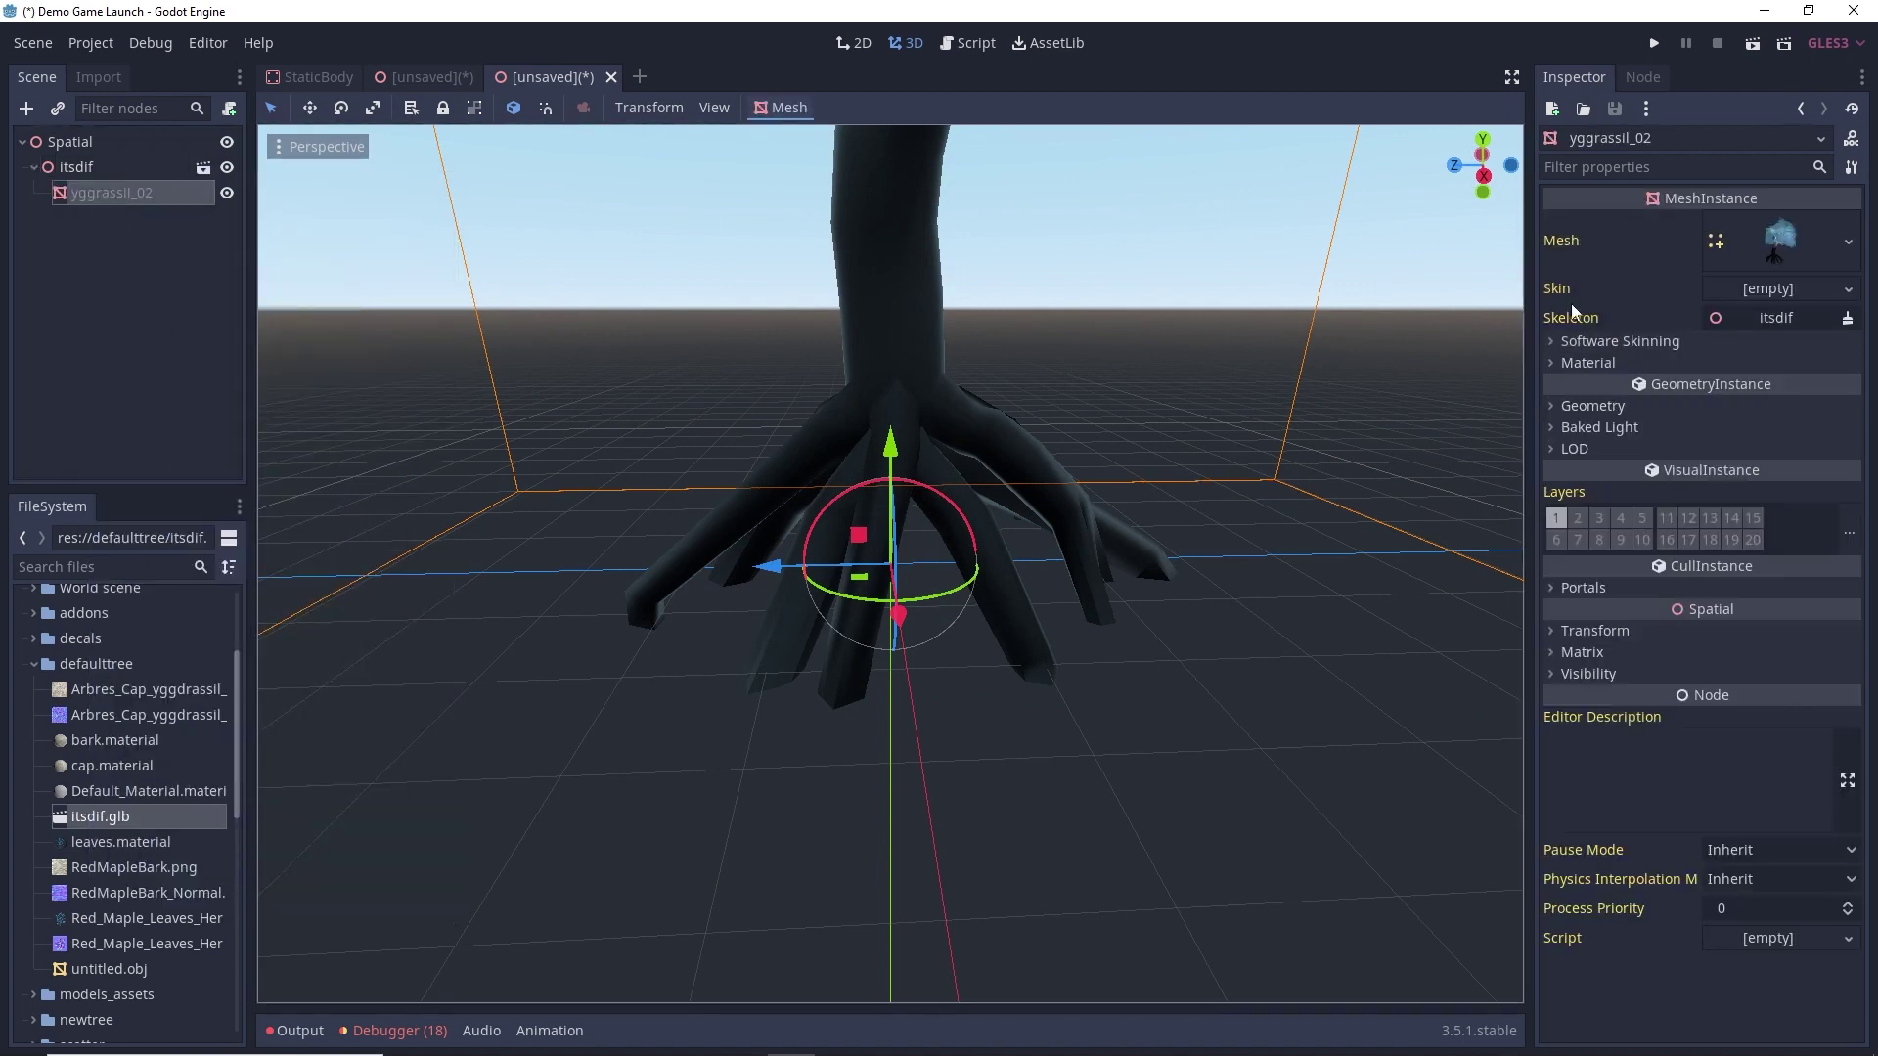
{"action": "left_click", "coordinate": [1573, 363]}
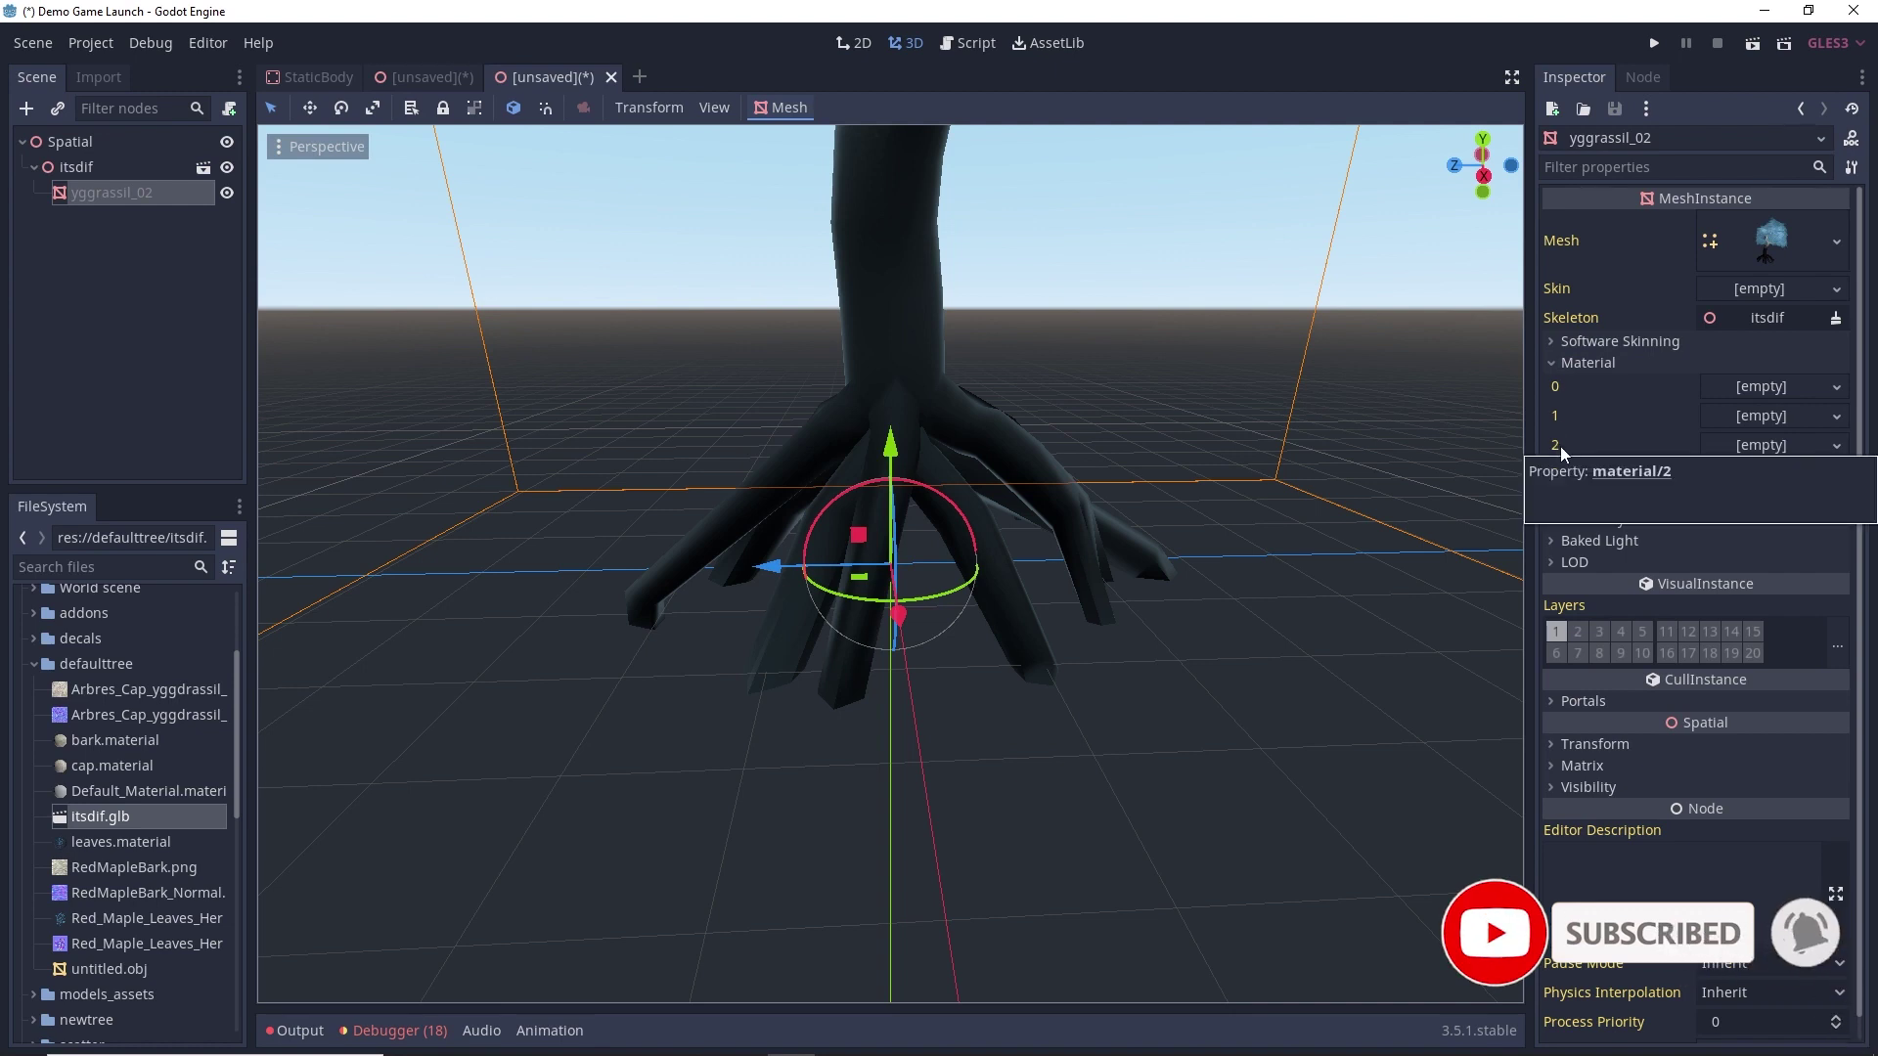
{"action": "left_click", "coordinate": [1734, 385]}
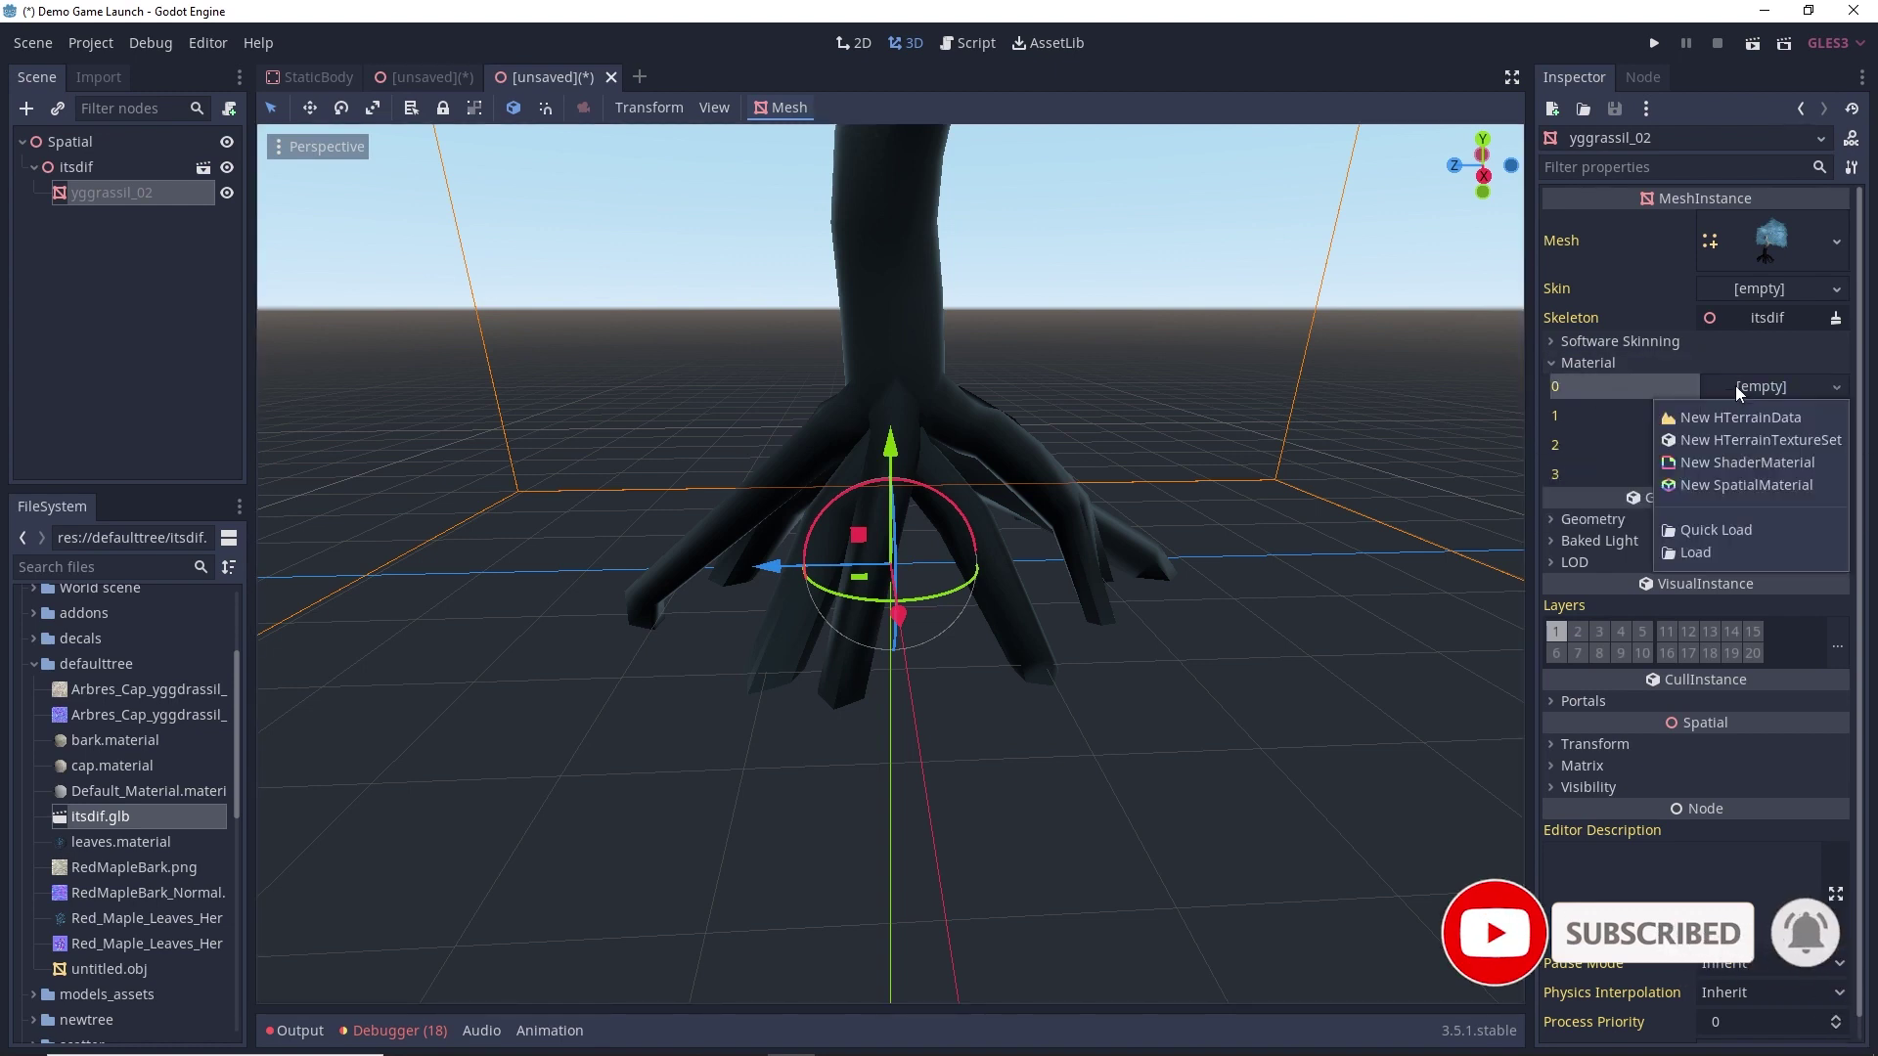
{"action": "left_click", "coordinate": [1744, 461]}
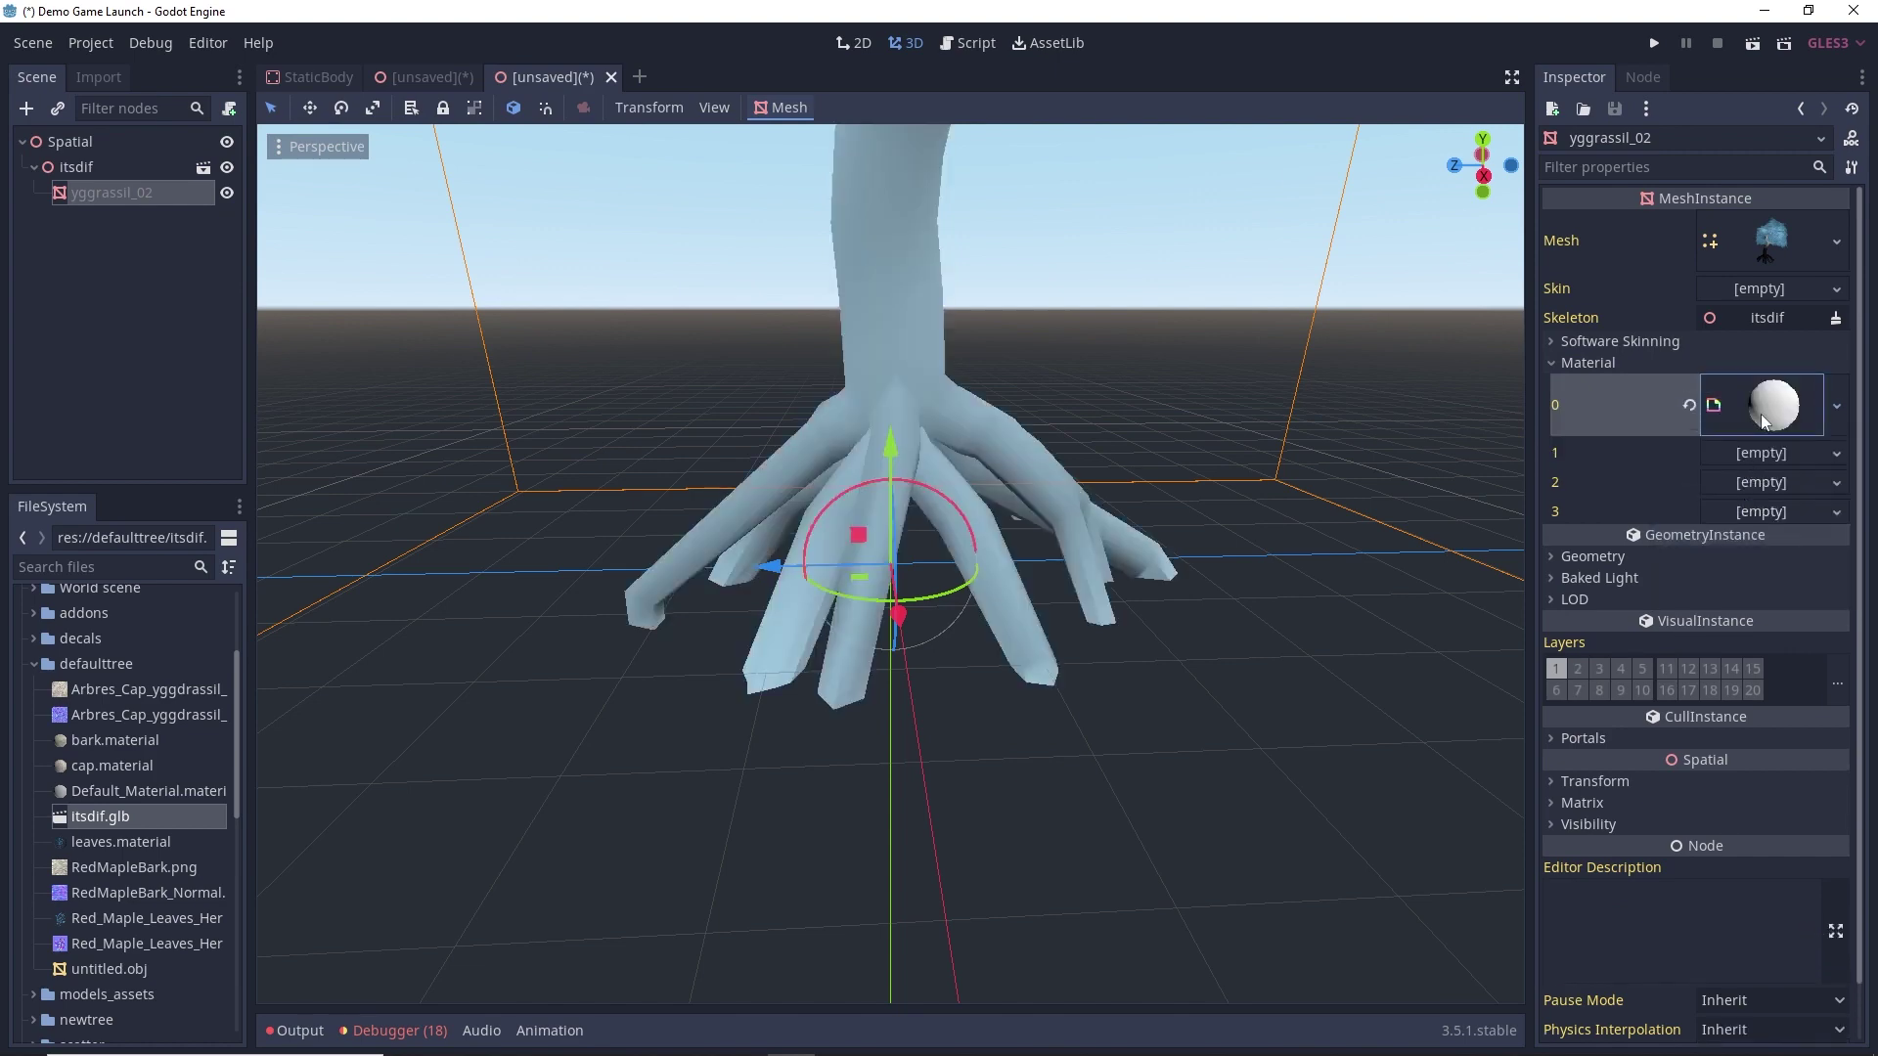
Create a new Shader for the slot 0 ShaderMaterial and open its code for editing
{"action": "scroll", "coordinate": [975, 471], "scroll_direction": "down", "scroll_amount": 5}
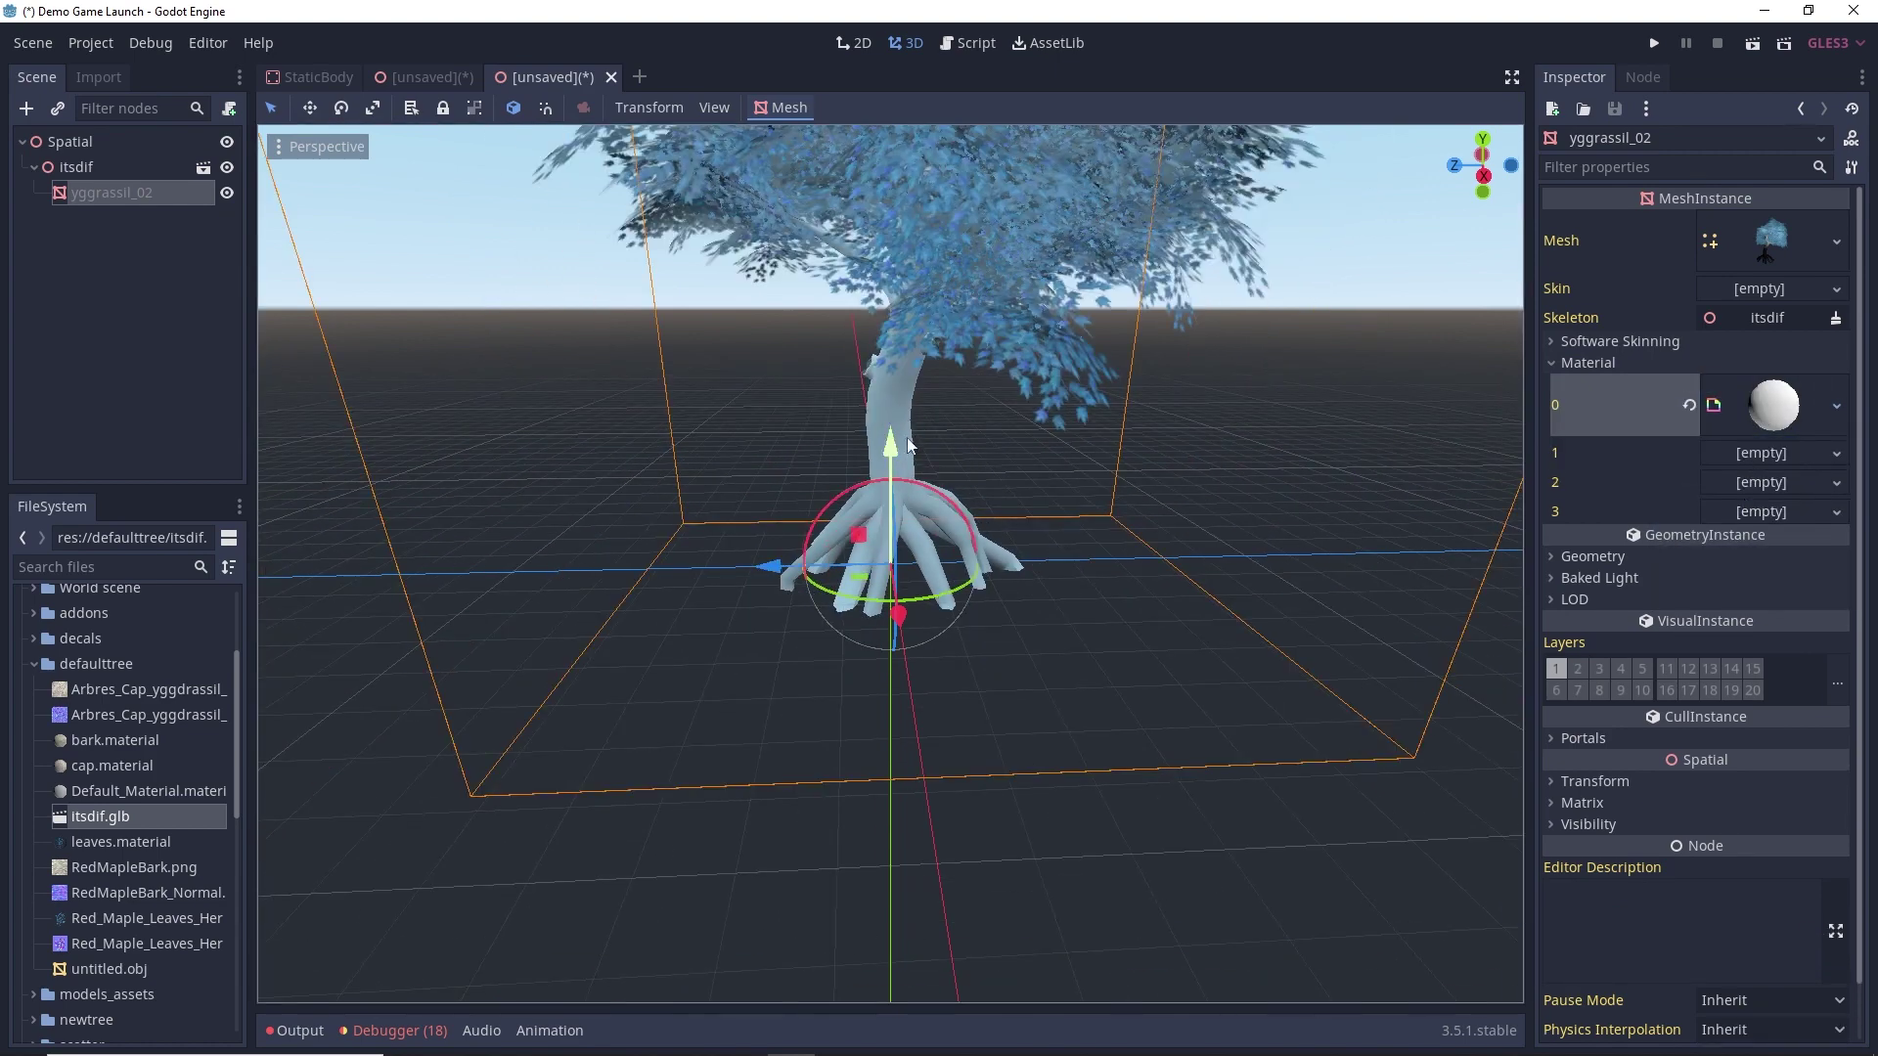
{"action": "left_click", "coordinate": [1772, 405]}
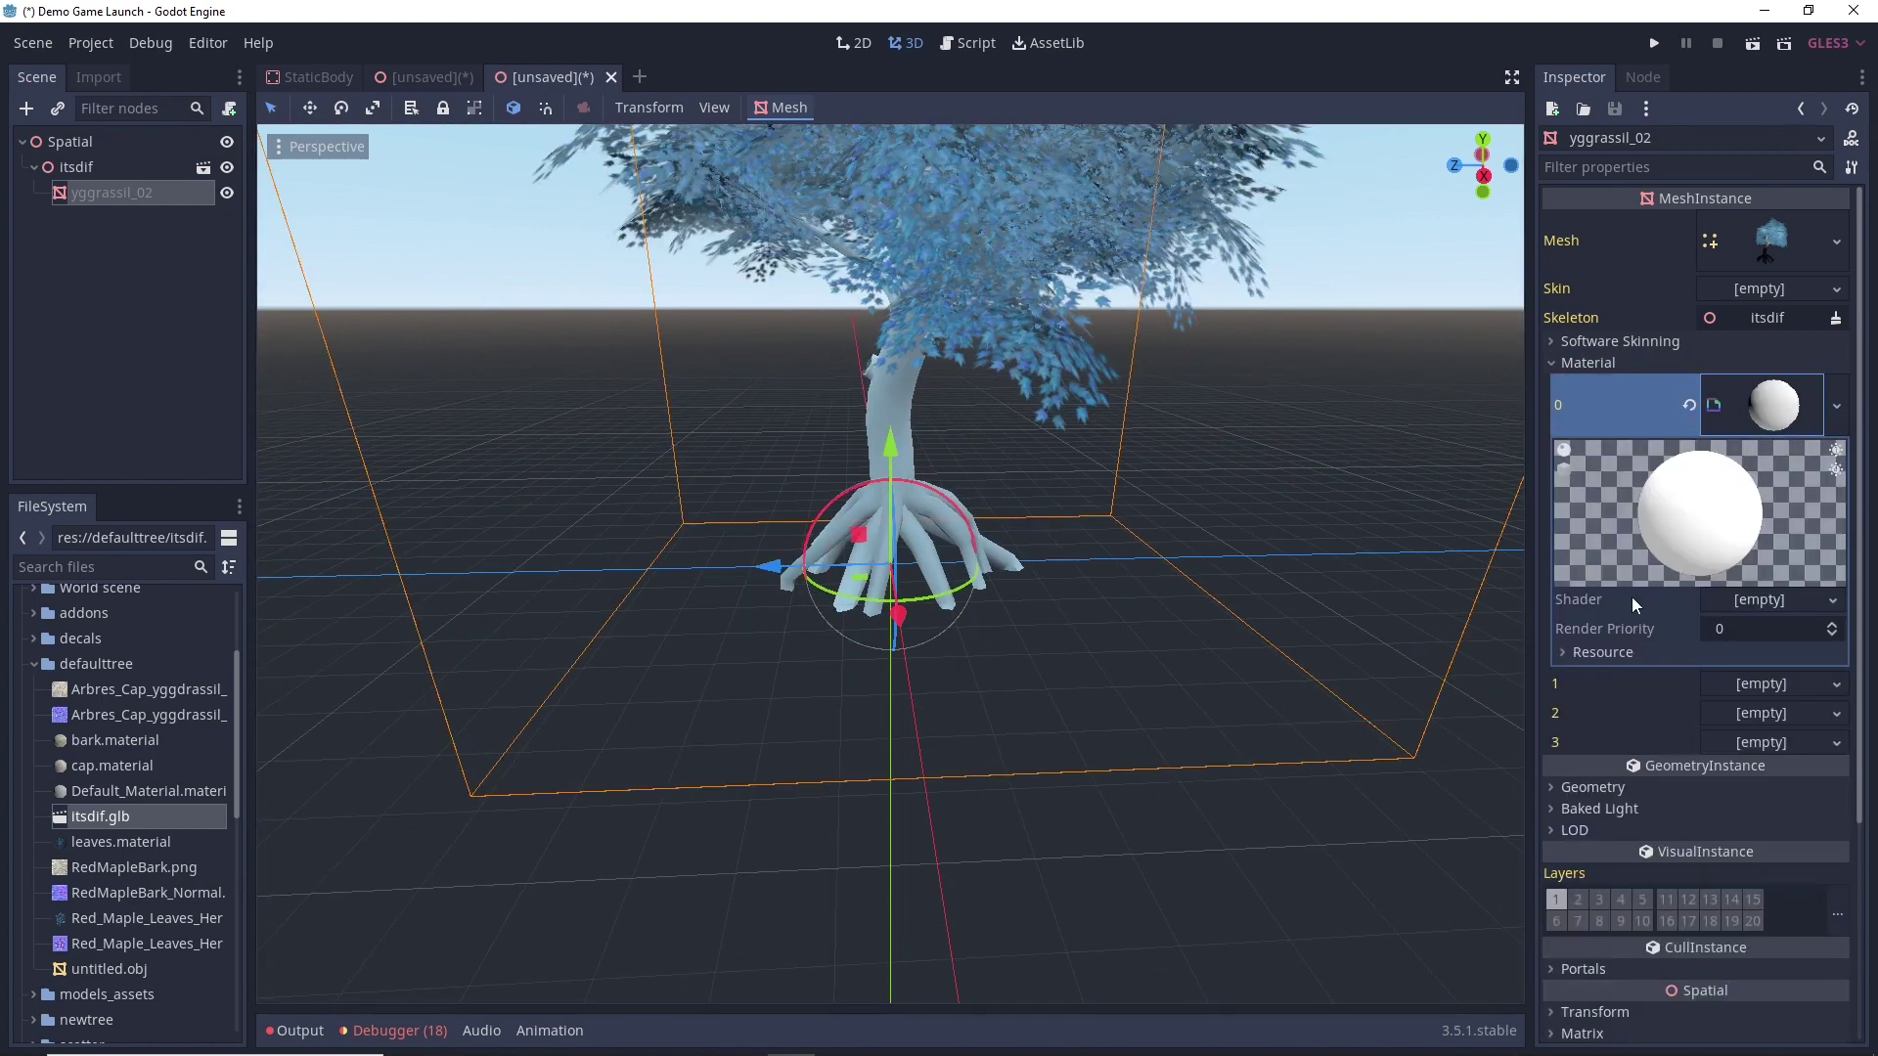
{"action": "left_click", "coordinate": [1745, 599]}
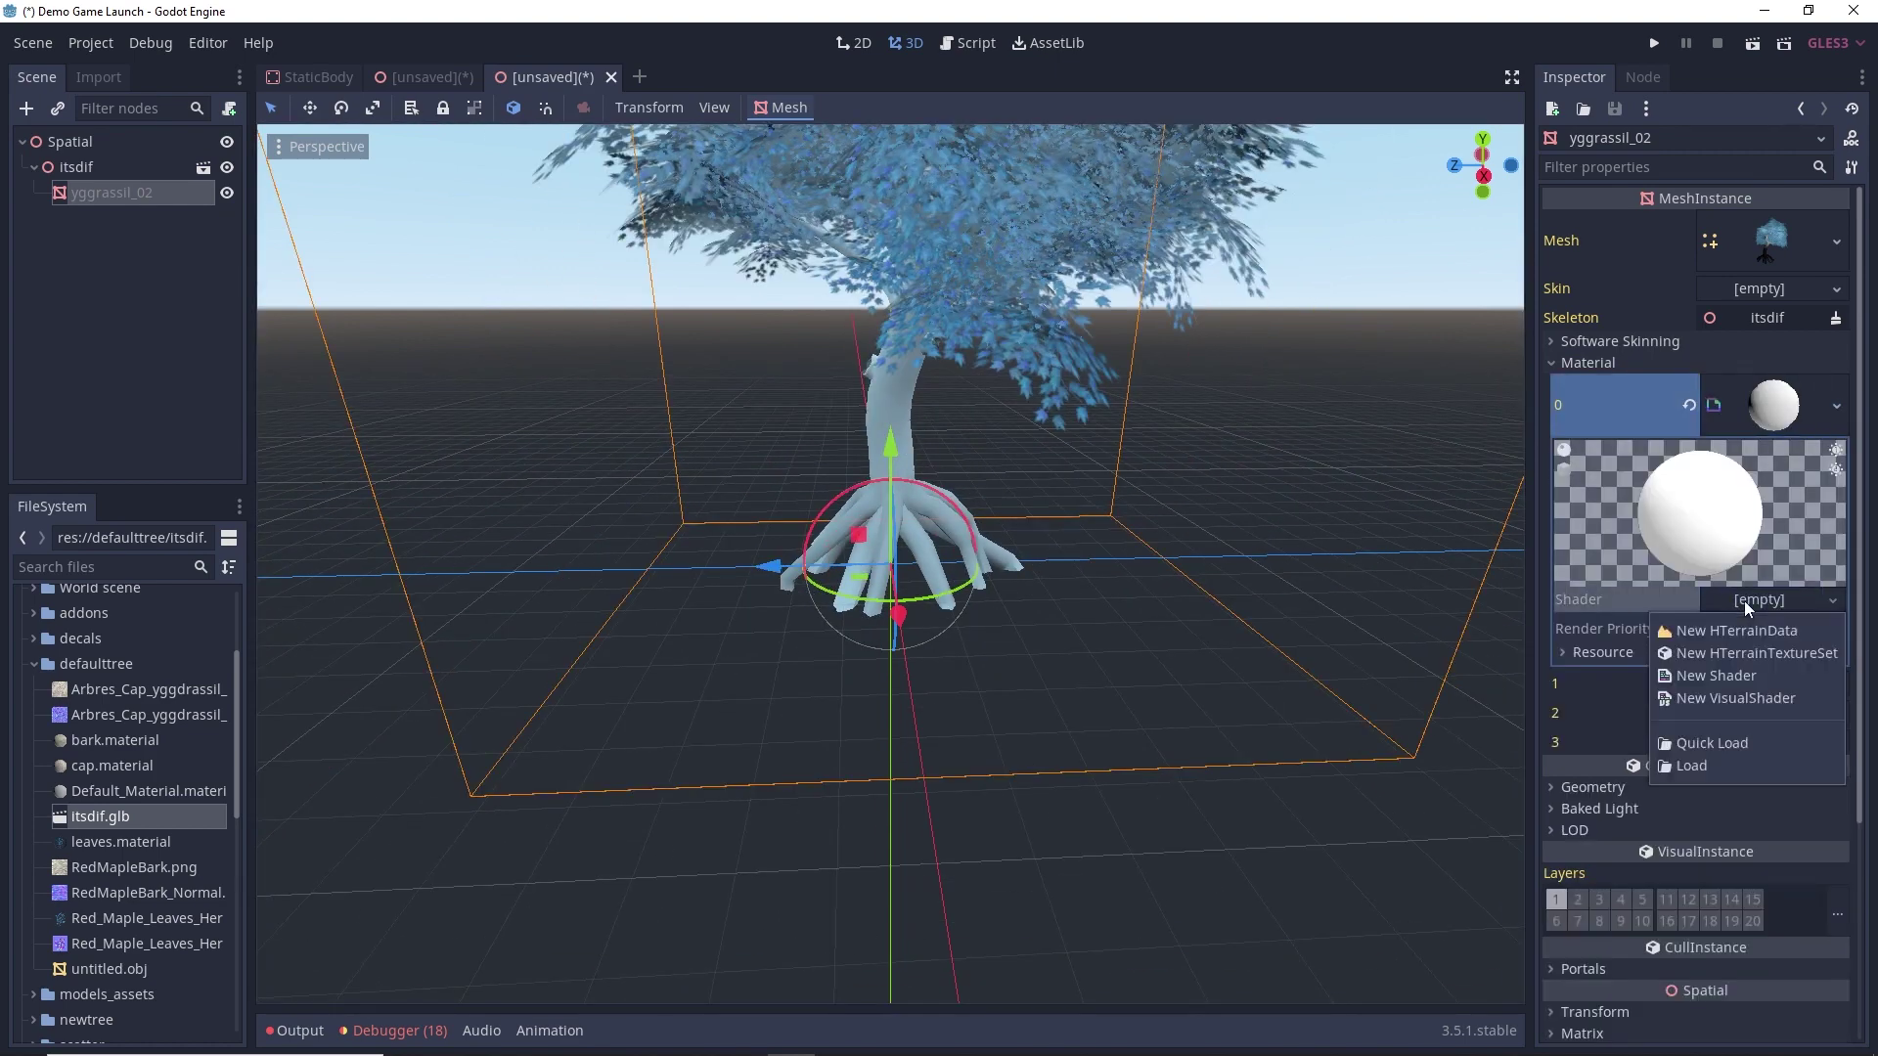
{"action": "left_click", "coordinate": [1735, 679]}
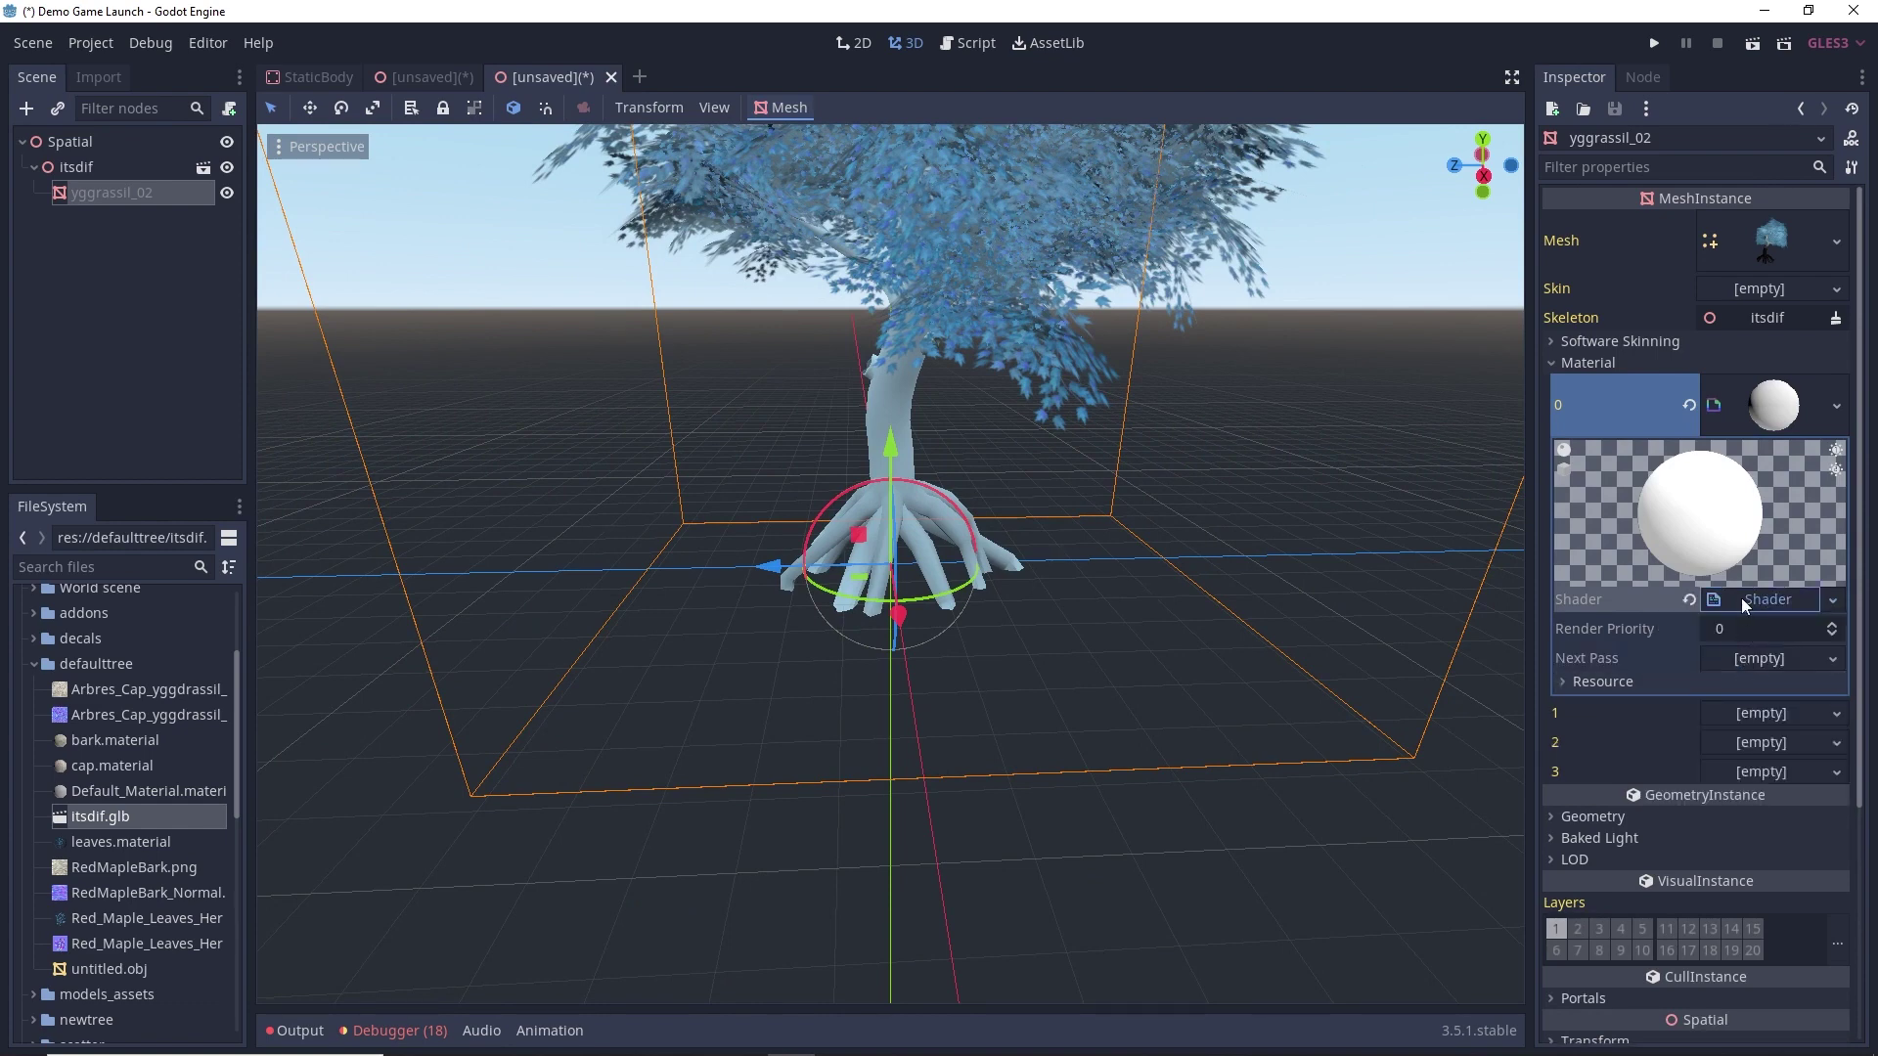
{"action": "left_click", "coordinate": [1740, 599]}
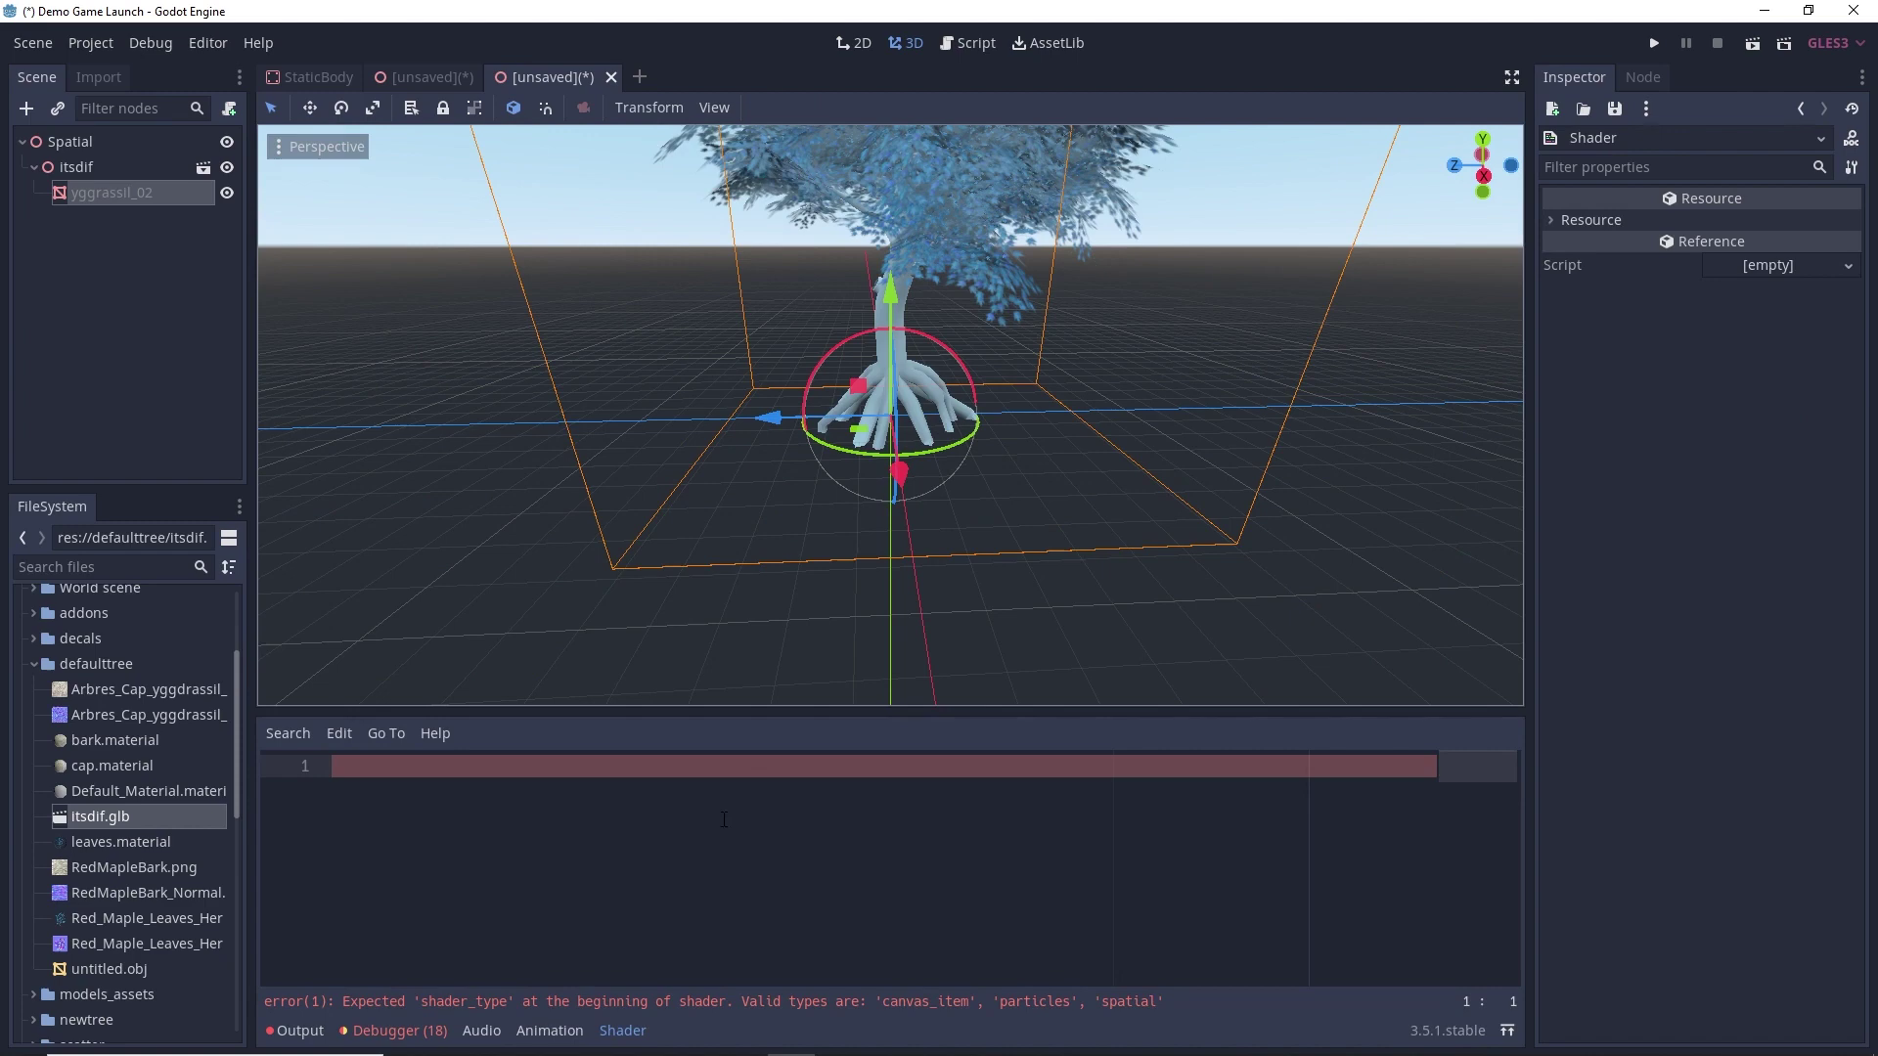
Enlarge the shader editor and paste in the sway shader code with its vertex and fragment functions
{"action": "left_click", "coordinate": [709, 762]}
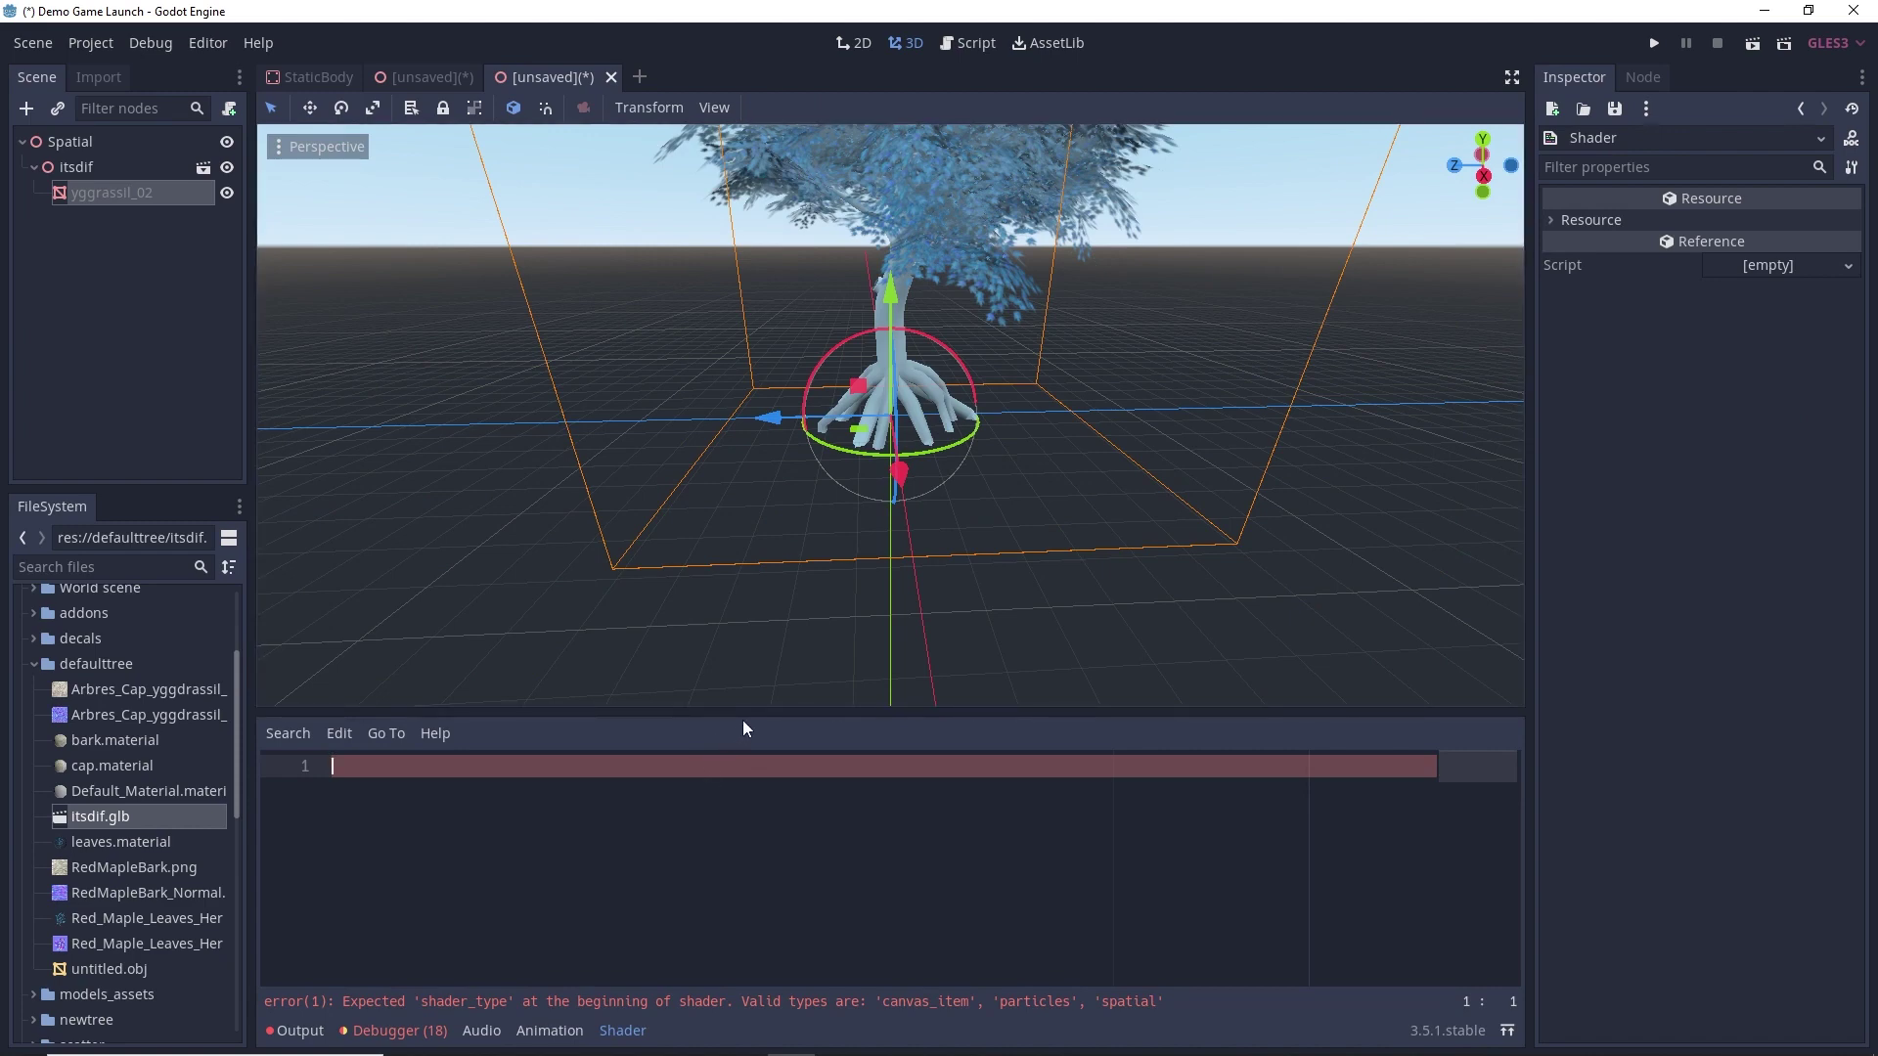
{"action": "left_click_drag", "start_coordinate": [747, 716], "coordinate": [803, 636]}
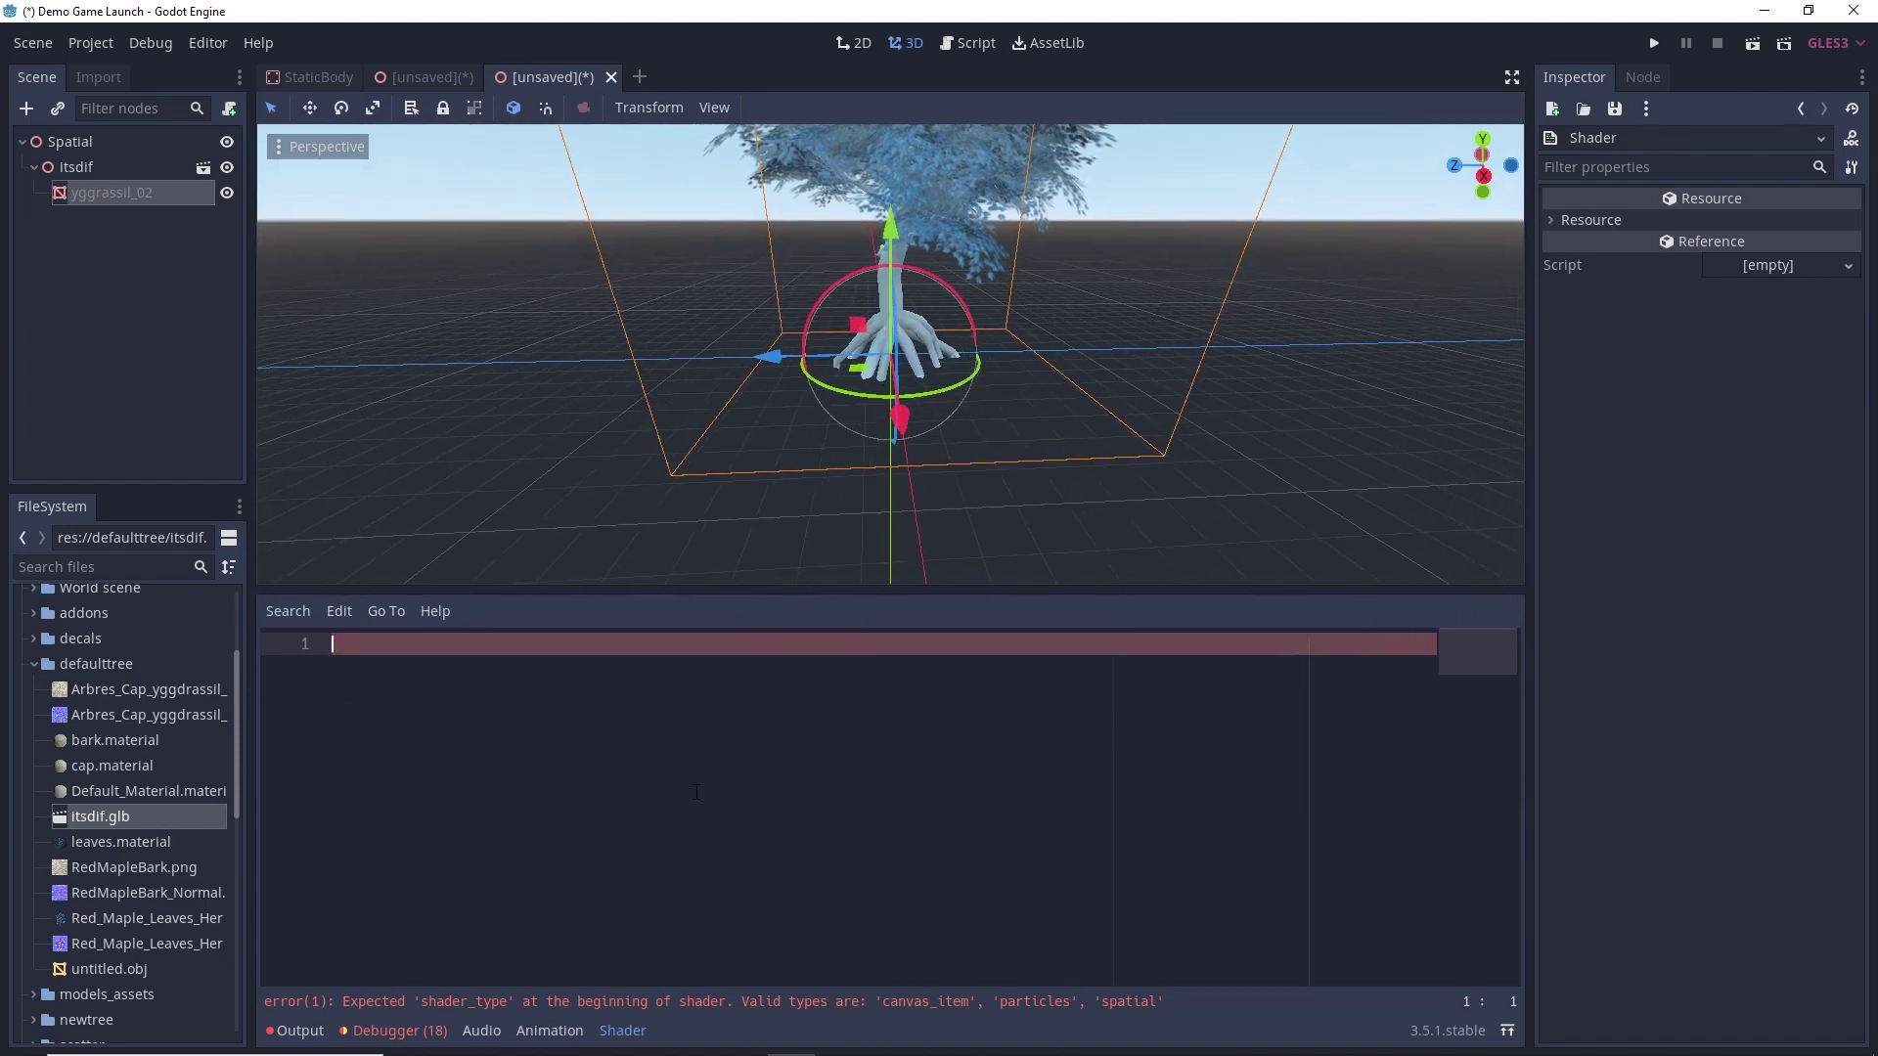
{"action": "key", "text": "ctrl+v"}
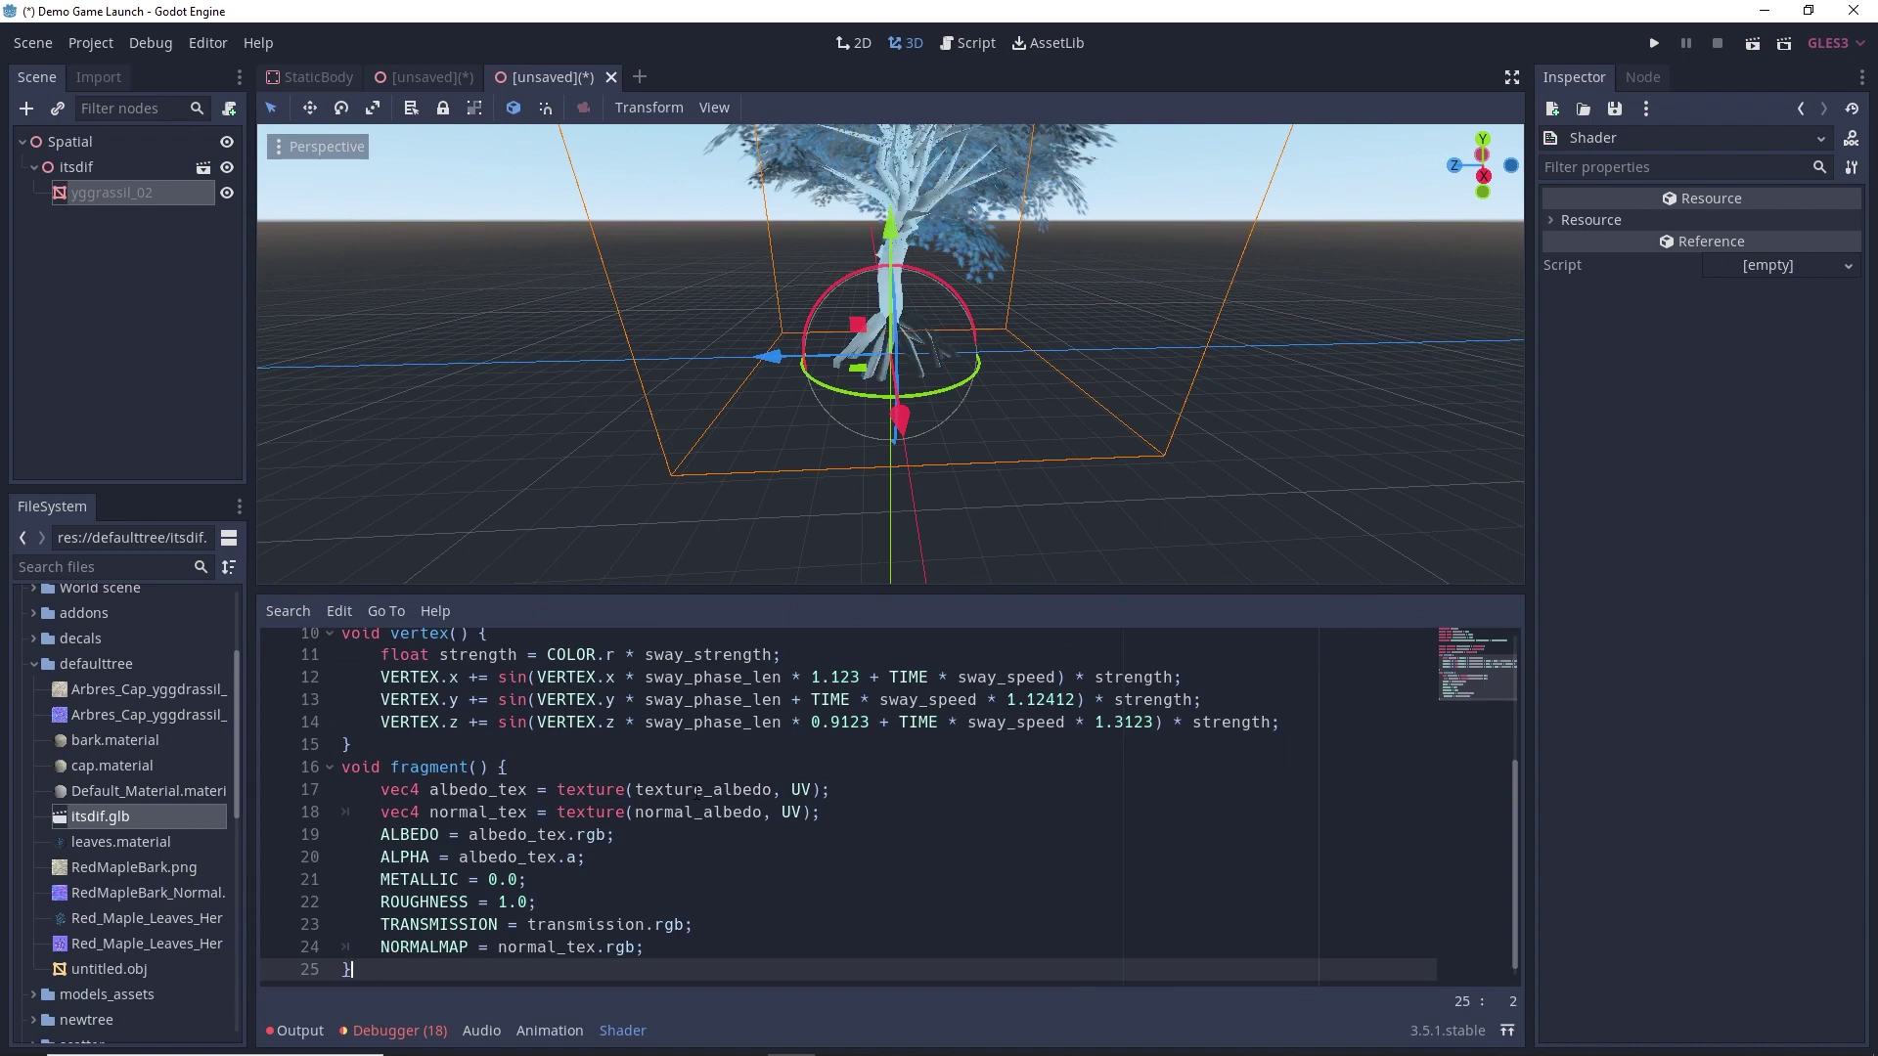
Delete the ALPHA = albedo_tex.a; line from the fragment function of the slot 0 shader
{"action": "scroll", "coordinate": [696, 793], "scroll_direction": "up", "scroll_amount": 3}
{"action": "scroll", "coordinate": [696, 793], "scroll_direction": "down", "scroll_amount": 4}
{"action": "scroll", "coordinate": [906, 285], "scroll_direction": "up", "scroll_amount": 5}
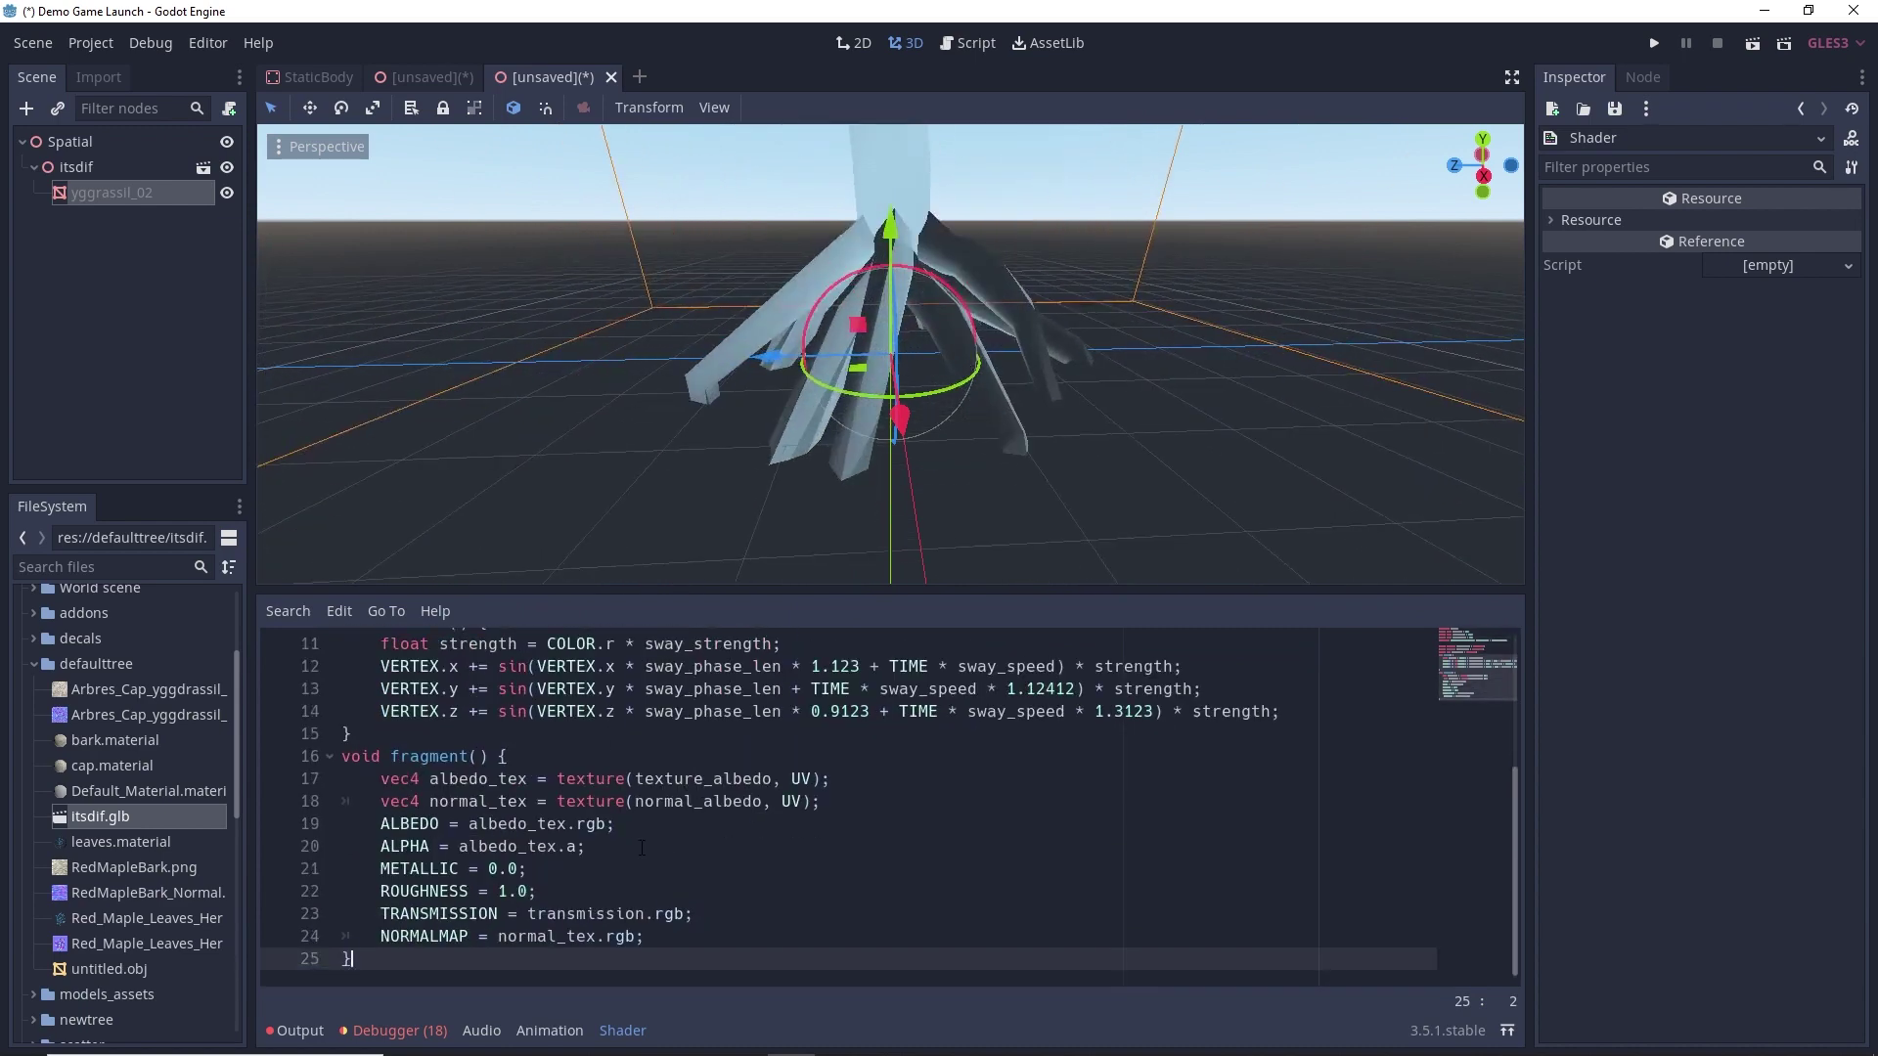
{"action": "left_click_drag", "start_coordinate": [641, 846], "coordinate": [381, 846]}
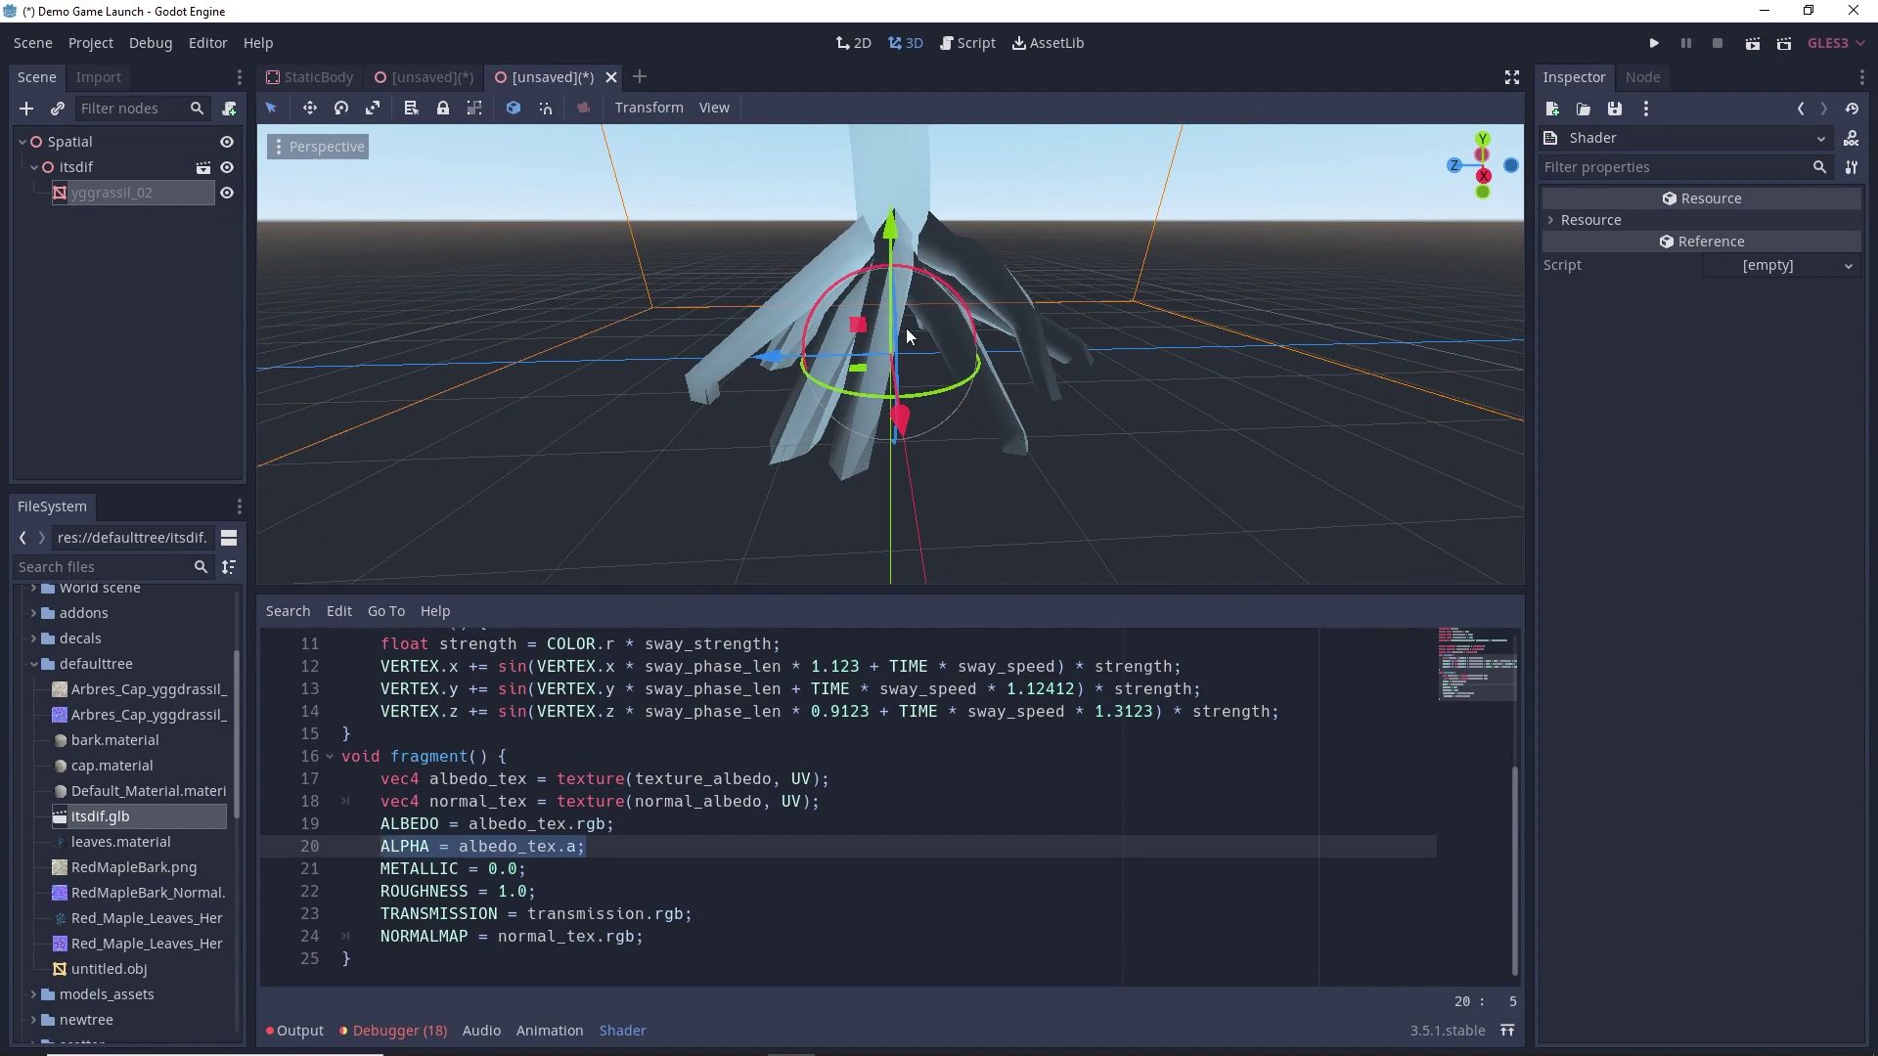
{"action": "scroll", "coordinate": [901, 302], "scroll_direction": "down", "scroll_amount": 5}
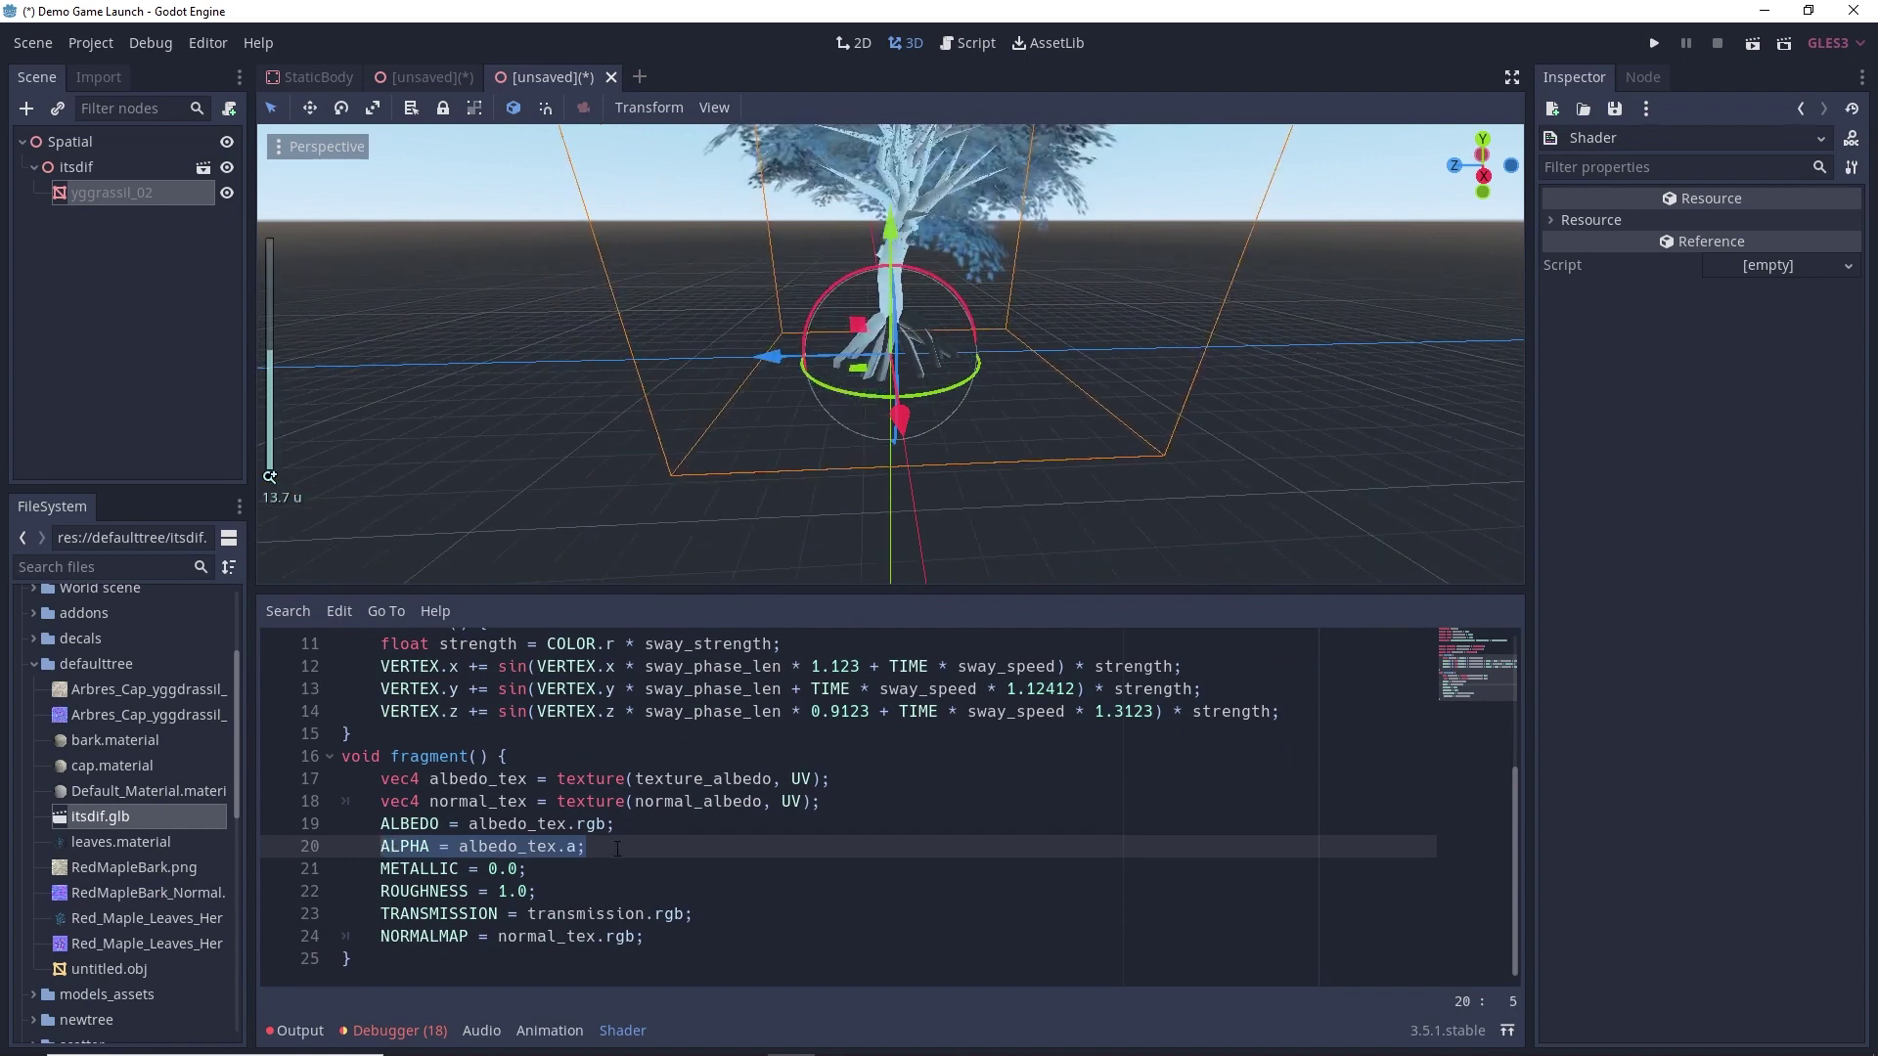
{"action": "scroll", "coordinate": [1043, 452], "scroll_direction": "down", "scroll_amount": 2}
{"action": "scroll", "coordinate": [766, 626], "scroll_direction": "up", "scroll_amount": 3}
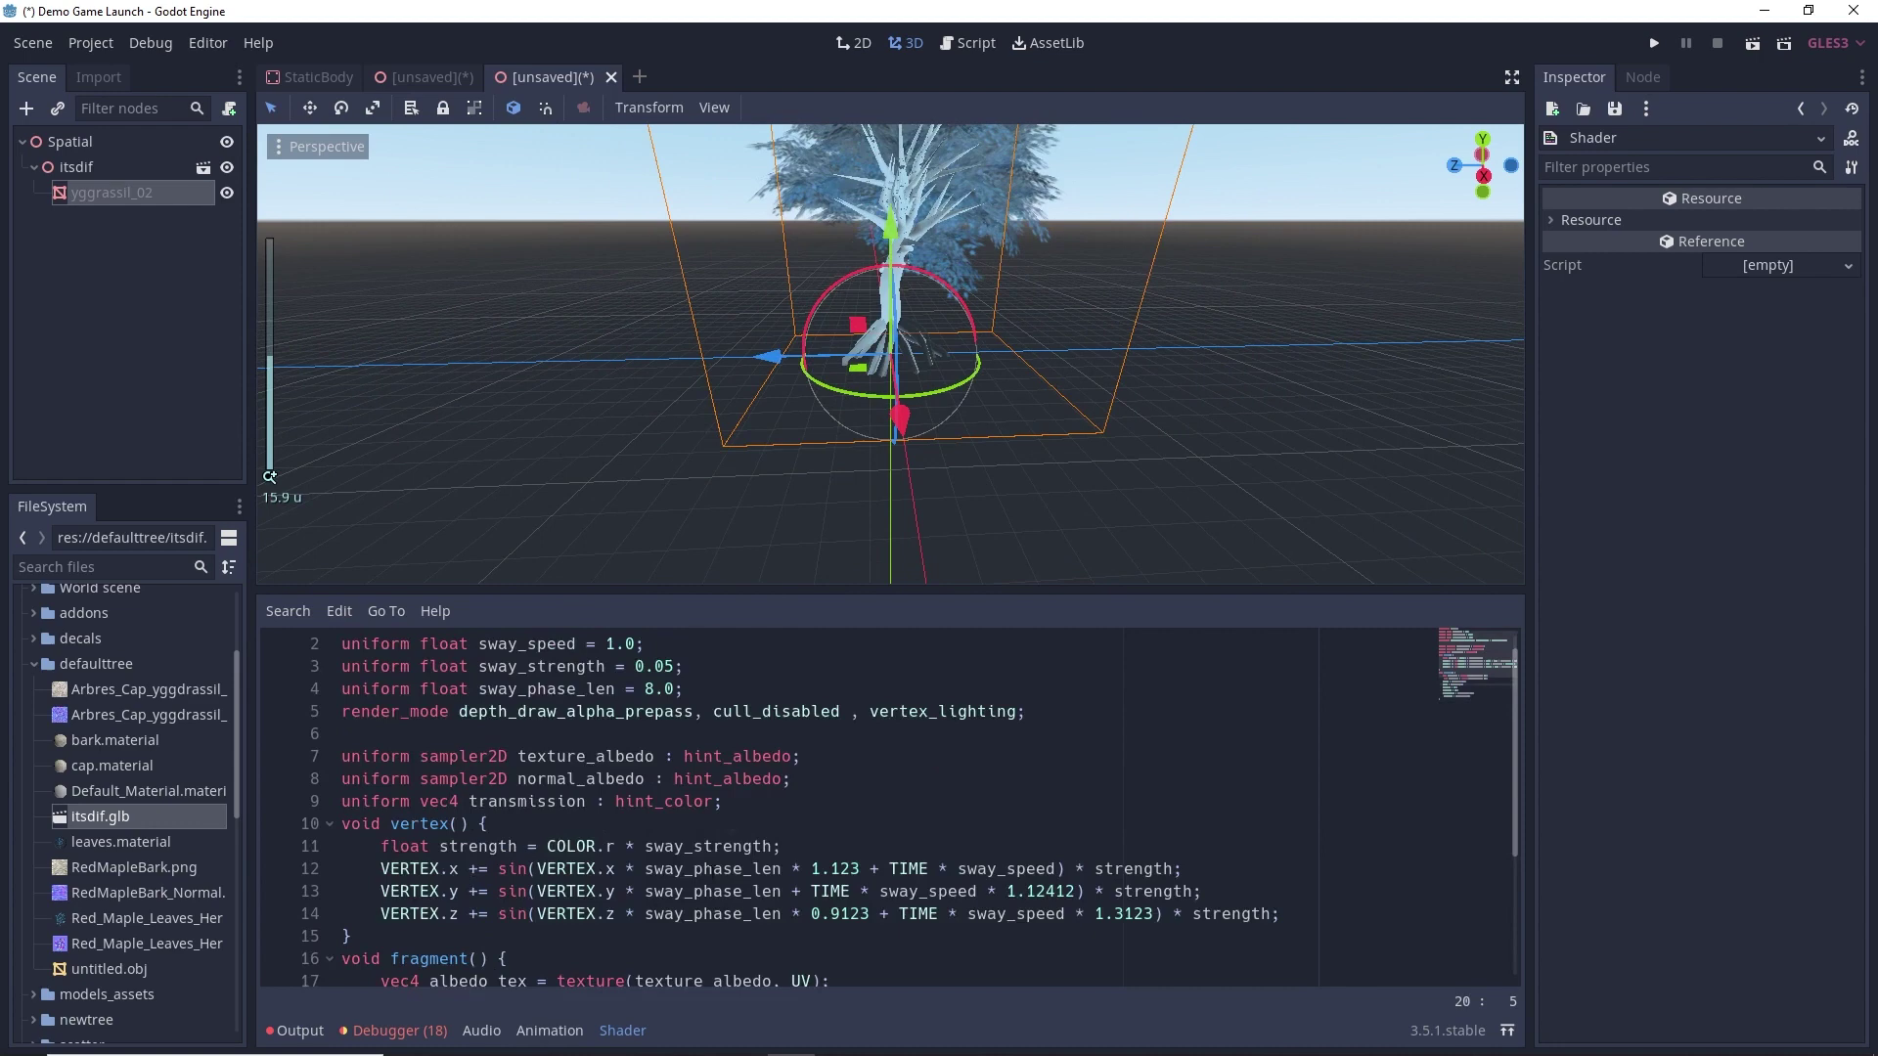
{"action": "scroll", "coordinate": [680, 854], "scroll_direction": "down", "scroll_amount": 3}
{"action": "key", "text": "BackSpace"}
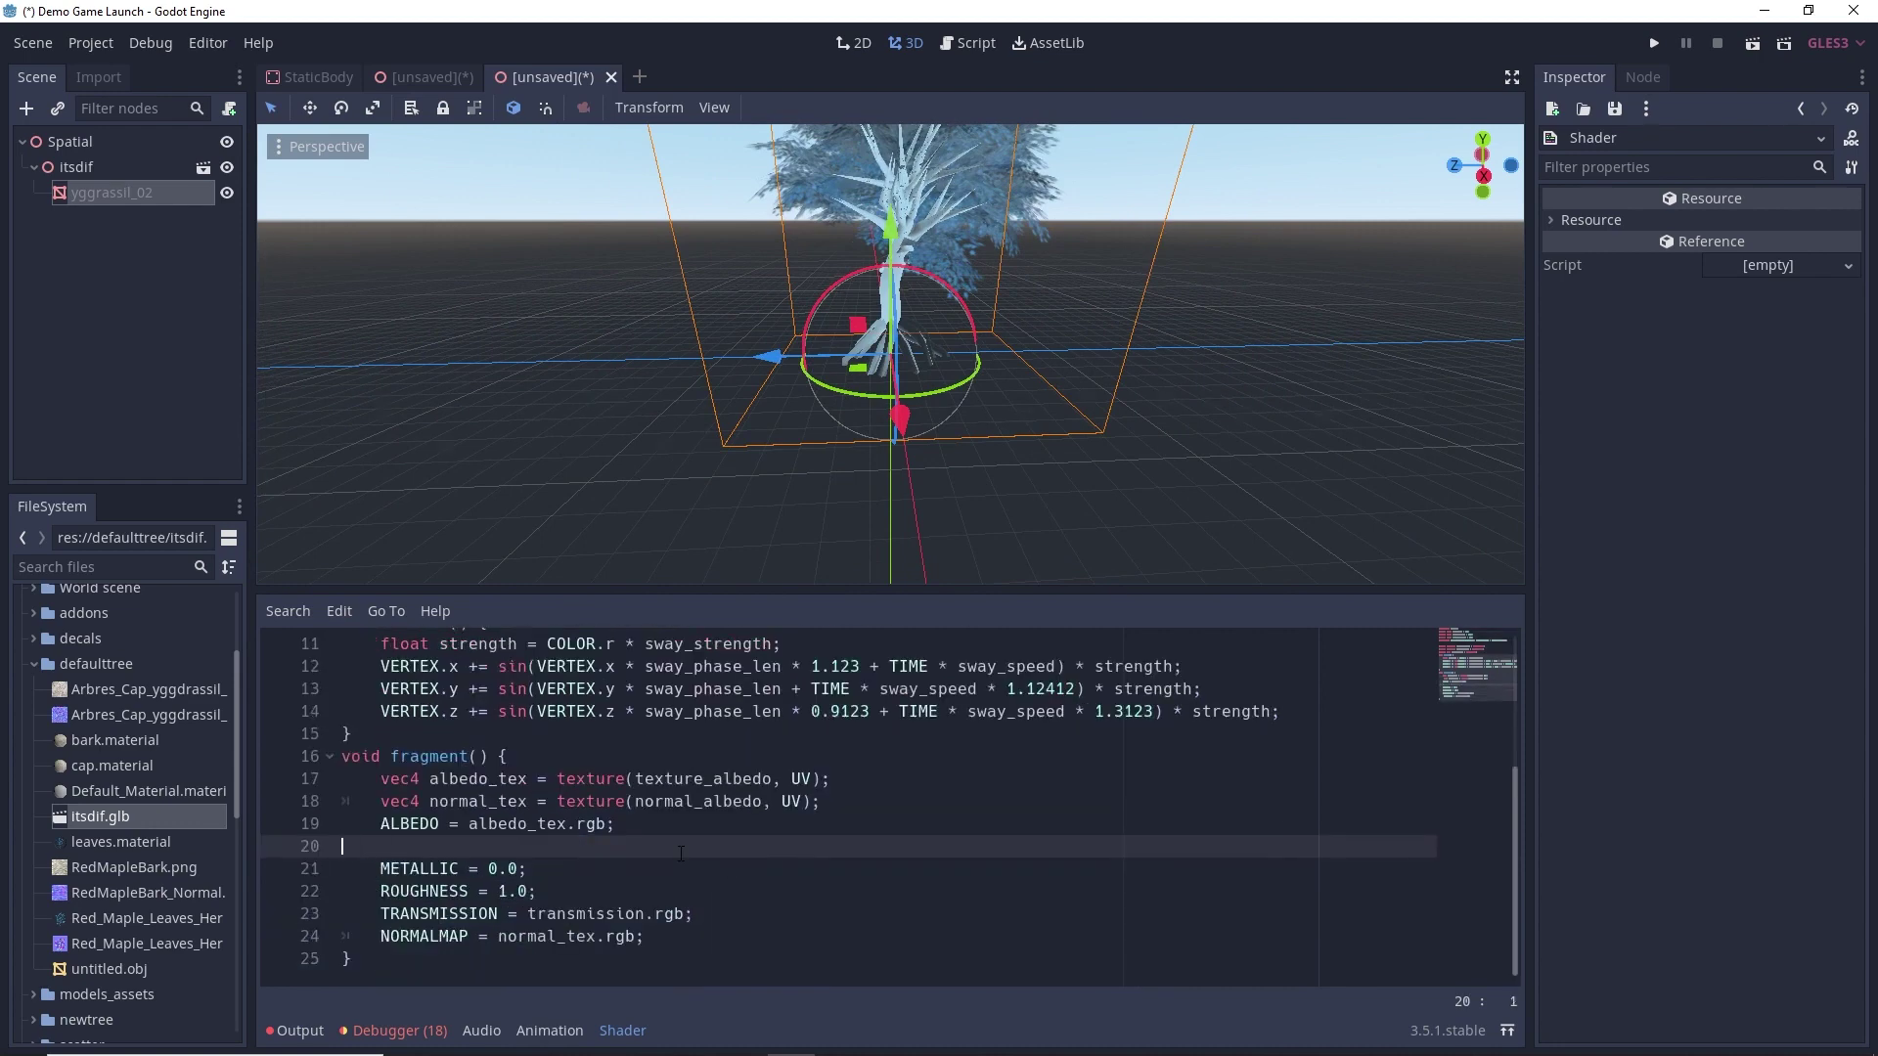
{"action": "key", "text": "BackSpace"}
{"action": "scroll", "coordinate": [684, 831], "scroll_direction": "up", "scroll_amount": 3}
{"action": "scroll", "coordinate": [984, 378], "scroll_direction": "up", "scroll_amount": 8}
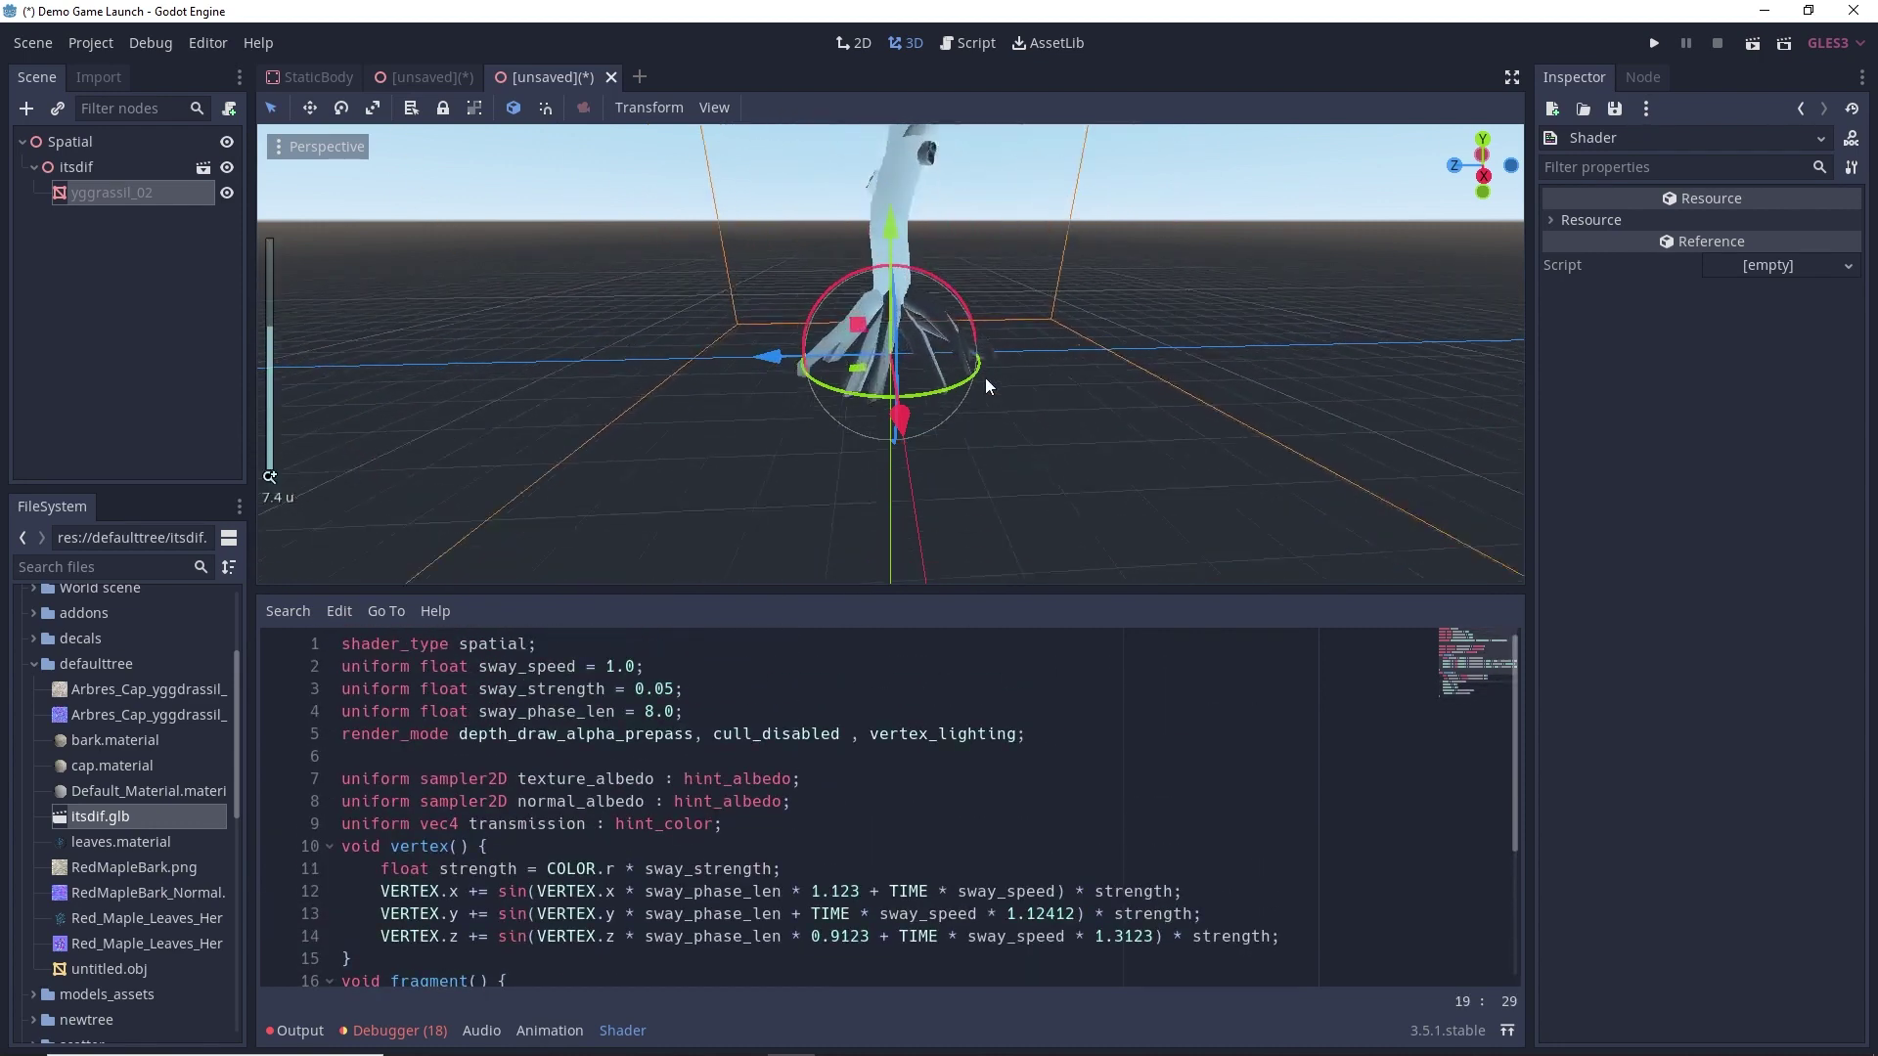
Assign RedMapleBark.png as Texture Albedo and the RedMapleBark_Normal image as Normal Albedo in the slot 0 material of yggrassil_02
{"action": "left_click", "coordinate": [147, 198]}
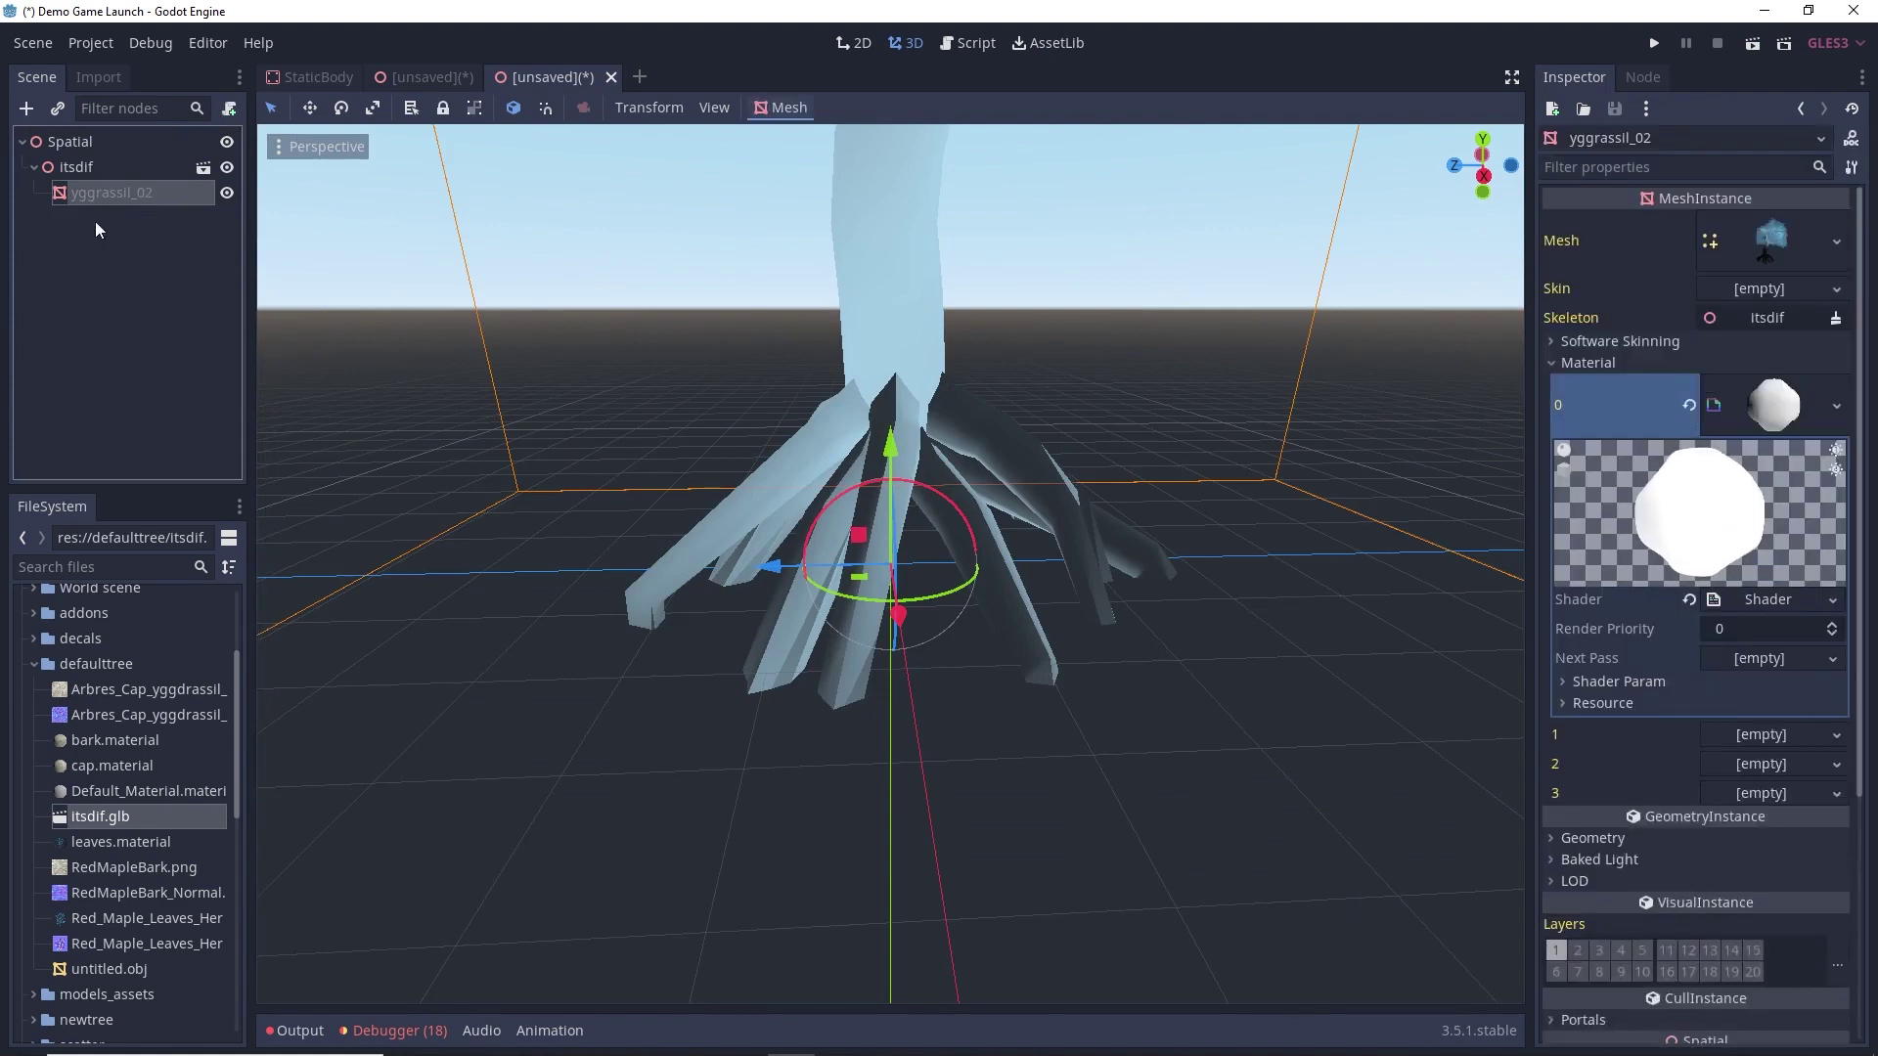
{"action": "left_click", "coordinate": [1590, 681]}
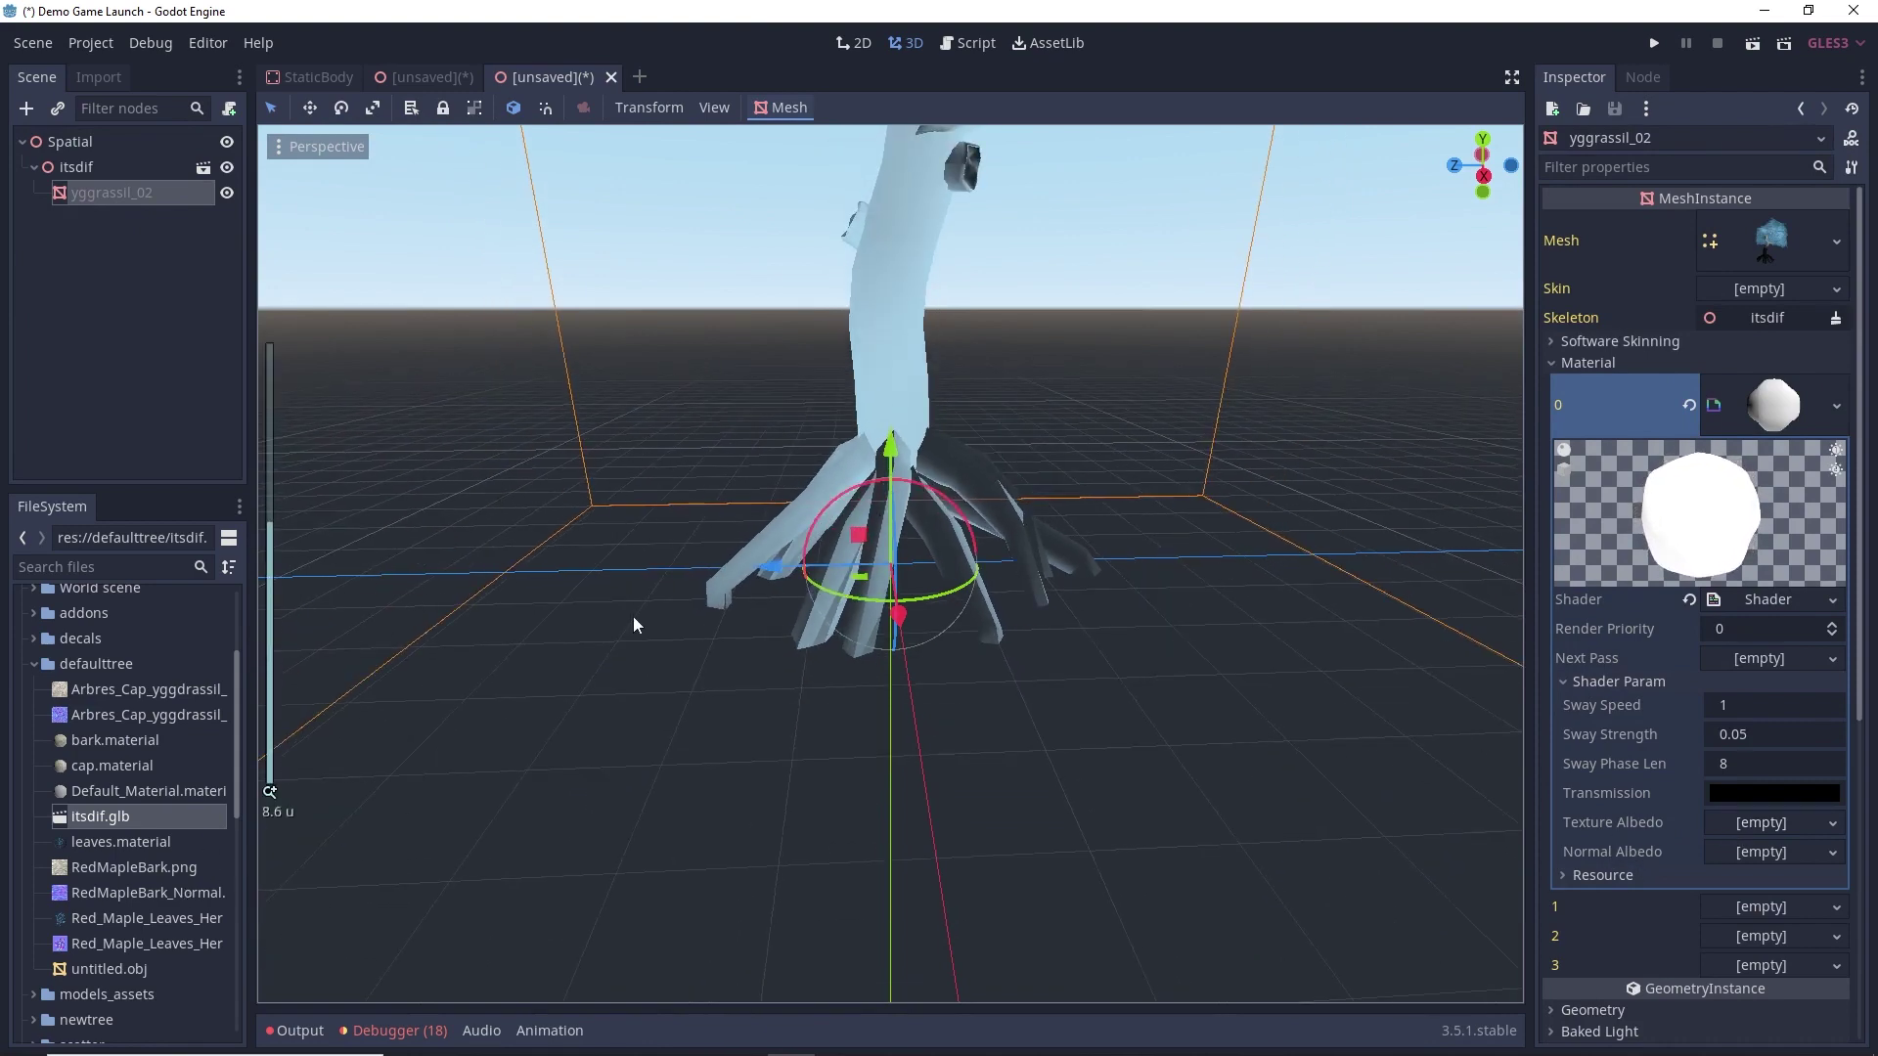
{"action": "left_click_drag", "start_coordinate": [134, 867], "coordinate": [1770, 822]}
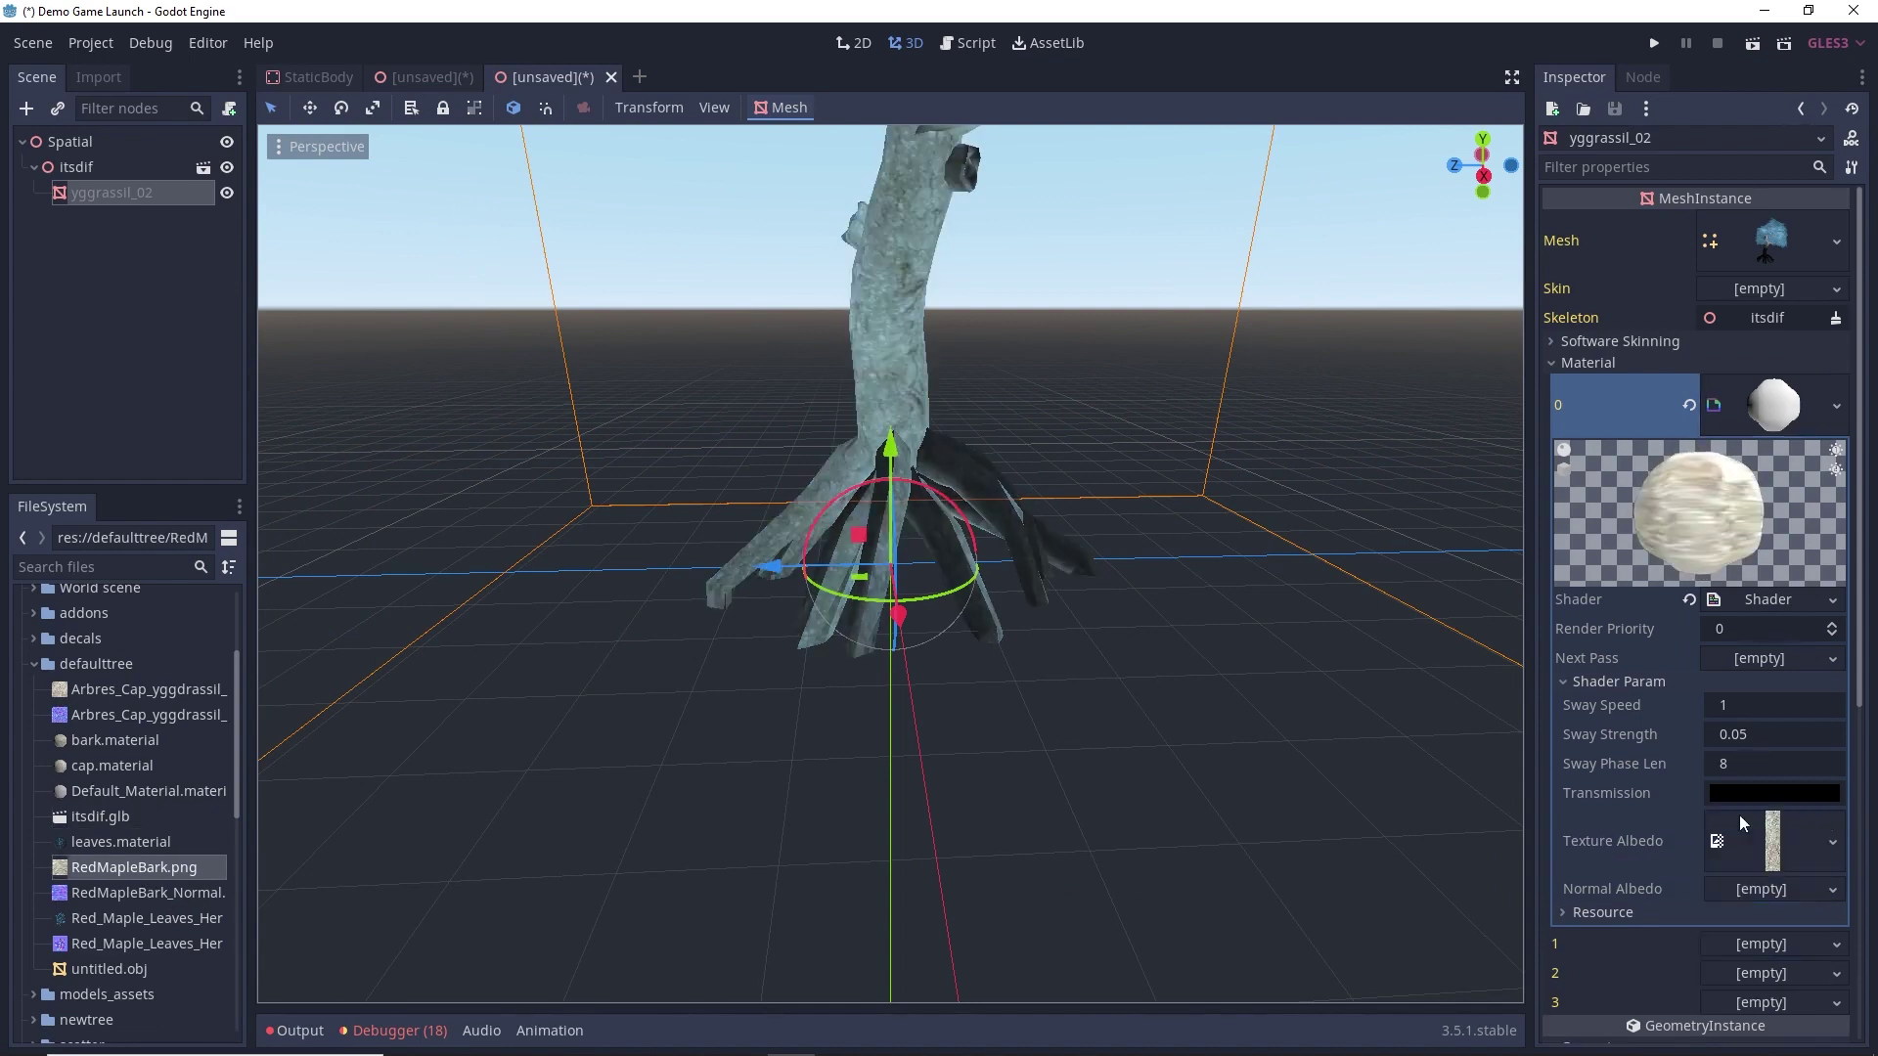
{"action": "left_click_drag", "start_coordinate": [98, 892], "coordinate": [1751, 888]}
{"action": "scroll", "coordinate": [1307, 637], "scroll_direction": "down", "scroll_amount": 6}
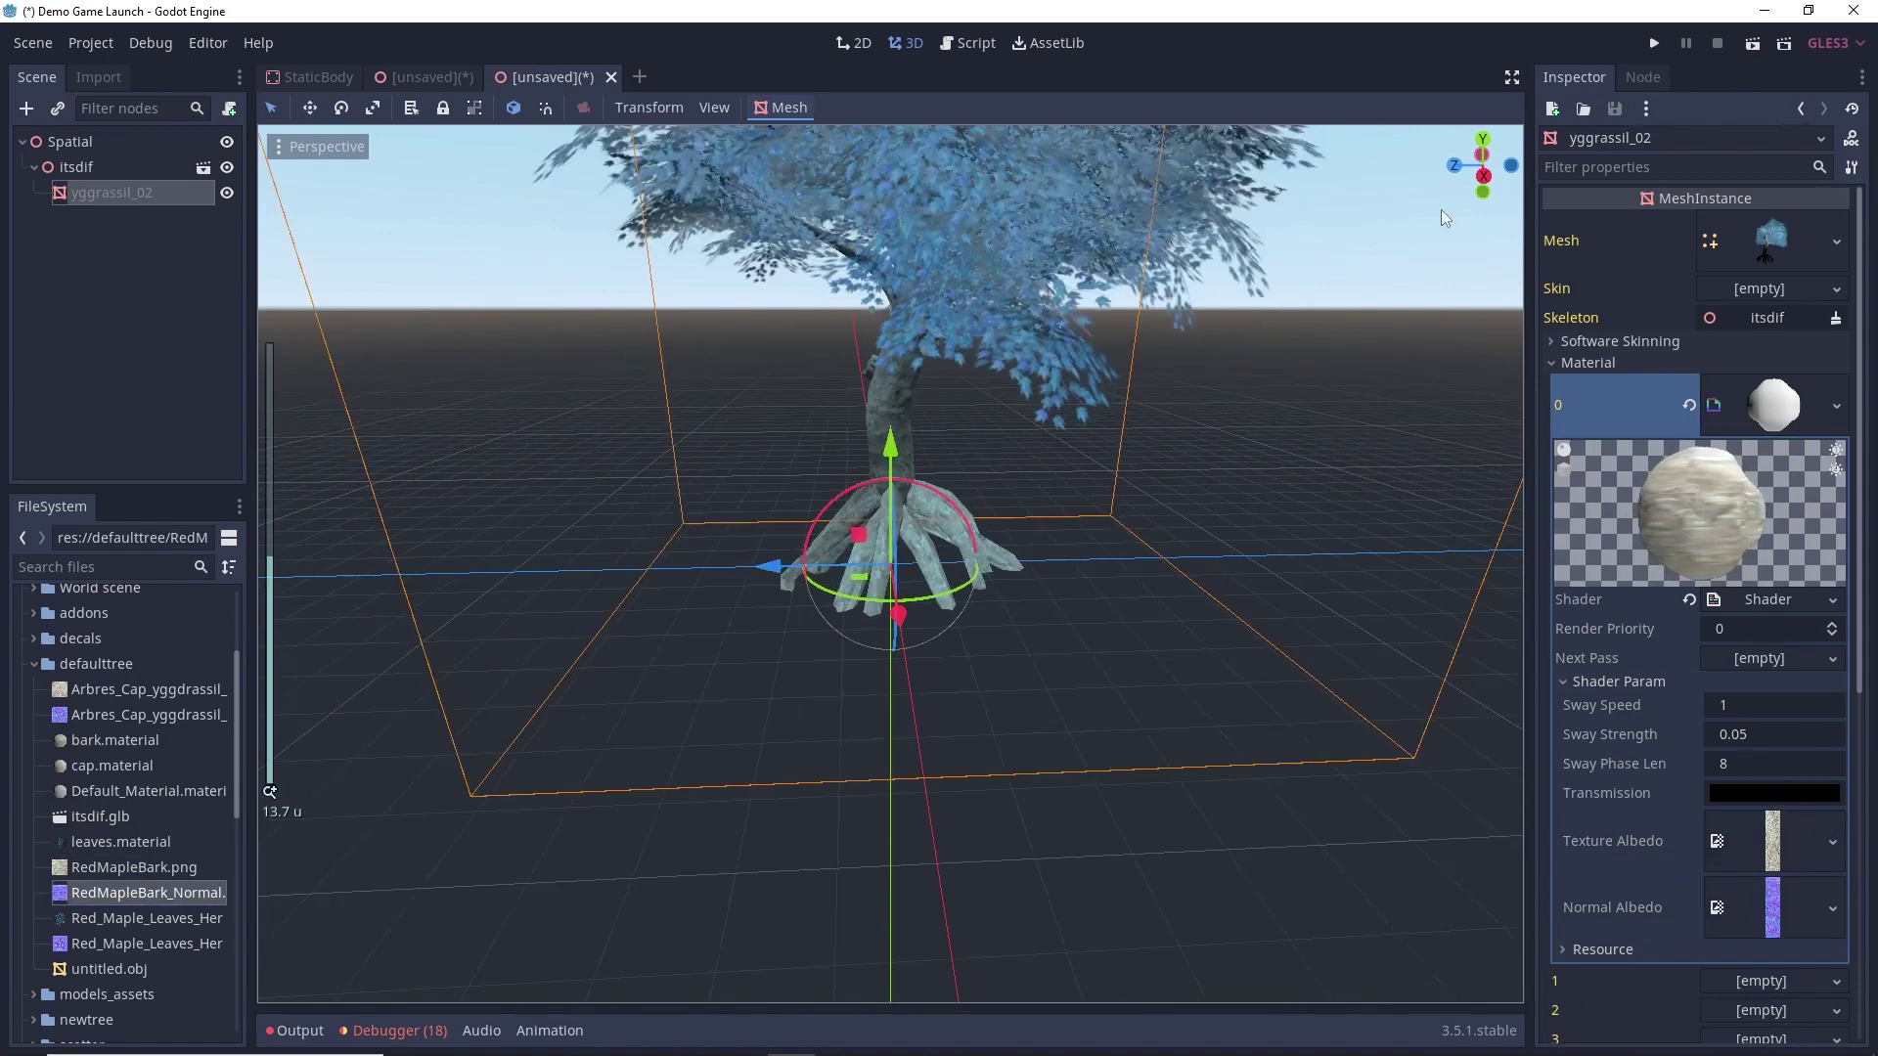
{"action": "left_click_drag", "start_coordinate": [1464, 182], "coordinate": [1516, 192]}
Assign a new ShaderMaterial to material slot 1 of yggrassil_02 and expand its properties
{"action": "scroll", "coordinate": [1575, 381], "scroll_direction": "down", "scroll_amount": 3}
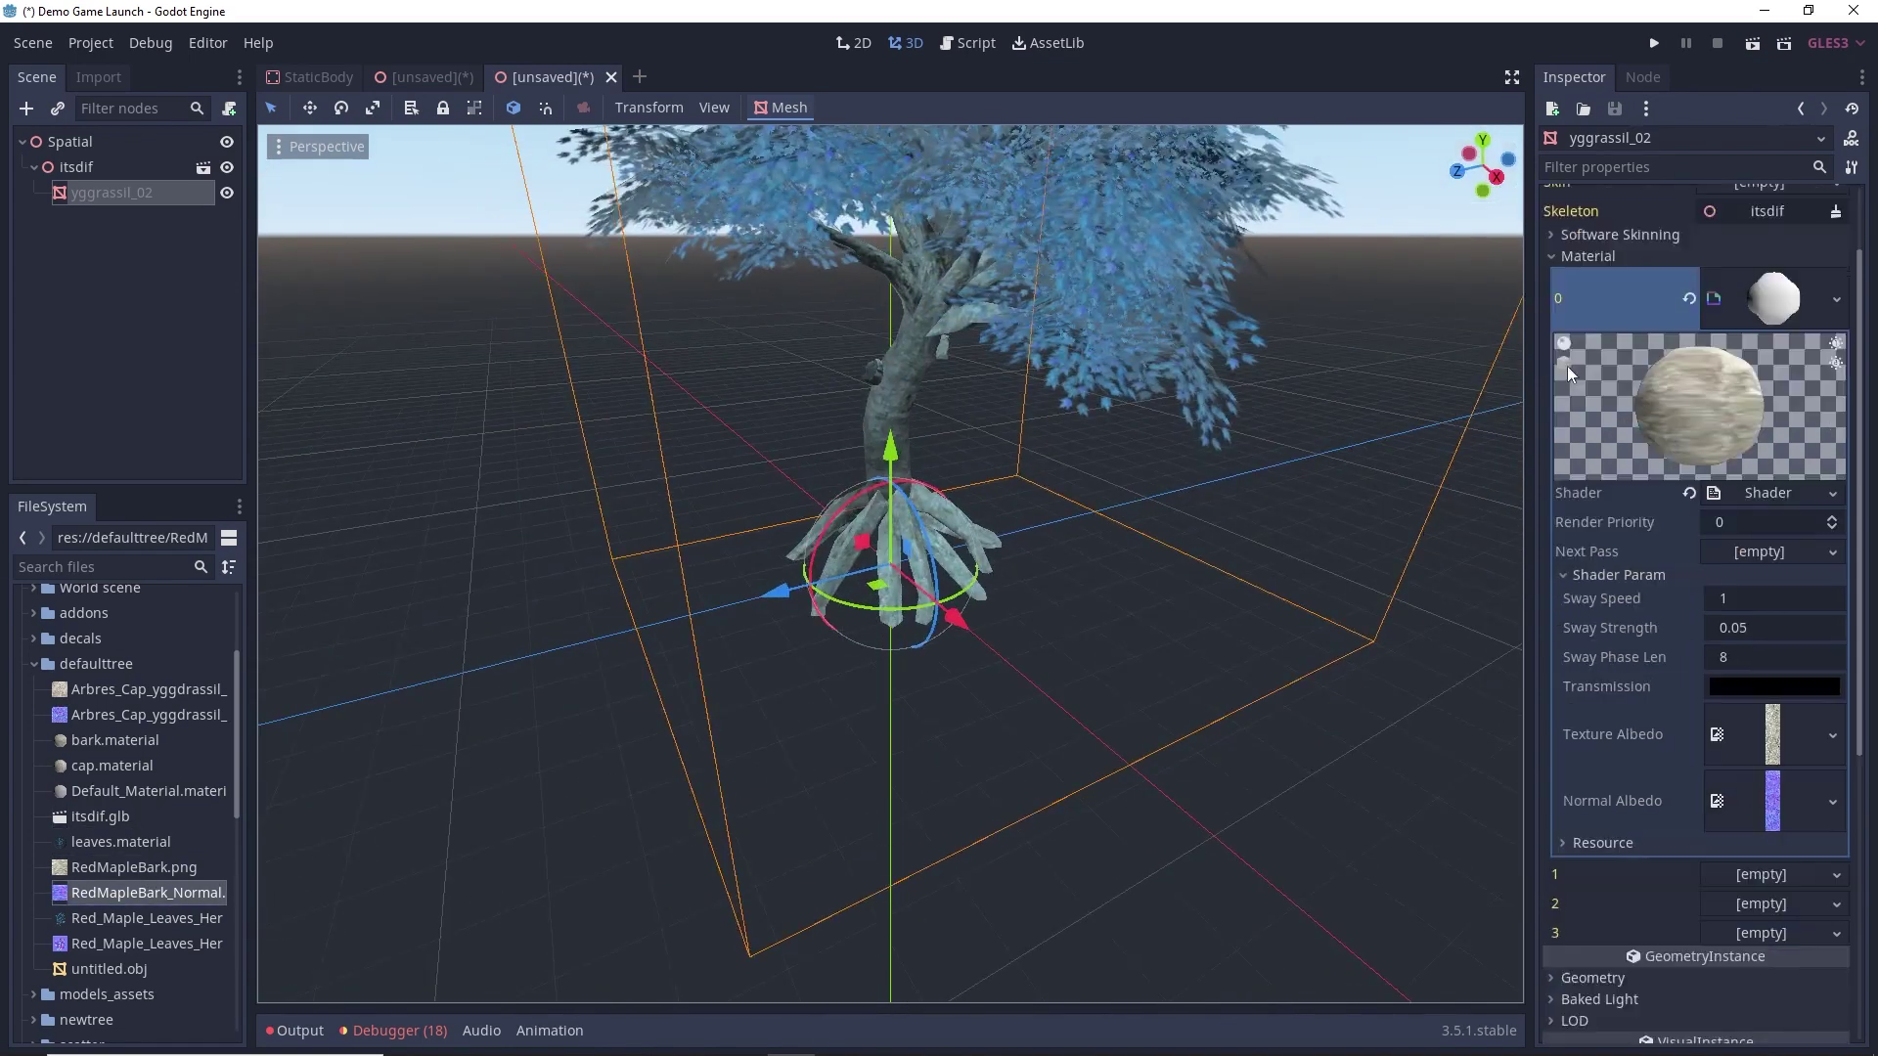
{"action": "scroll", "coordinate": [1238, 435], "scroll_direction": "down", "scroll_amount": 2}
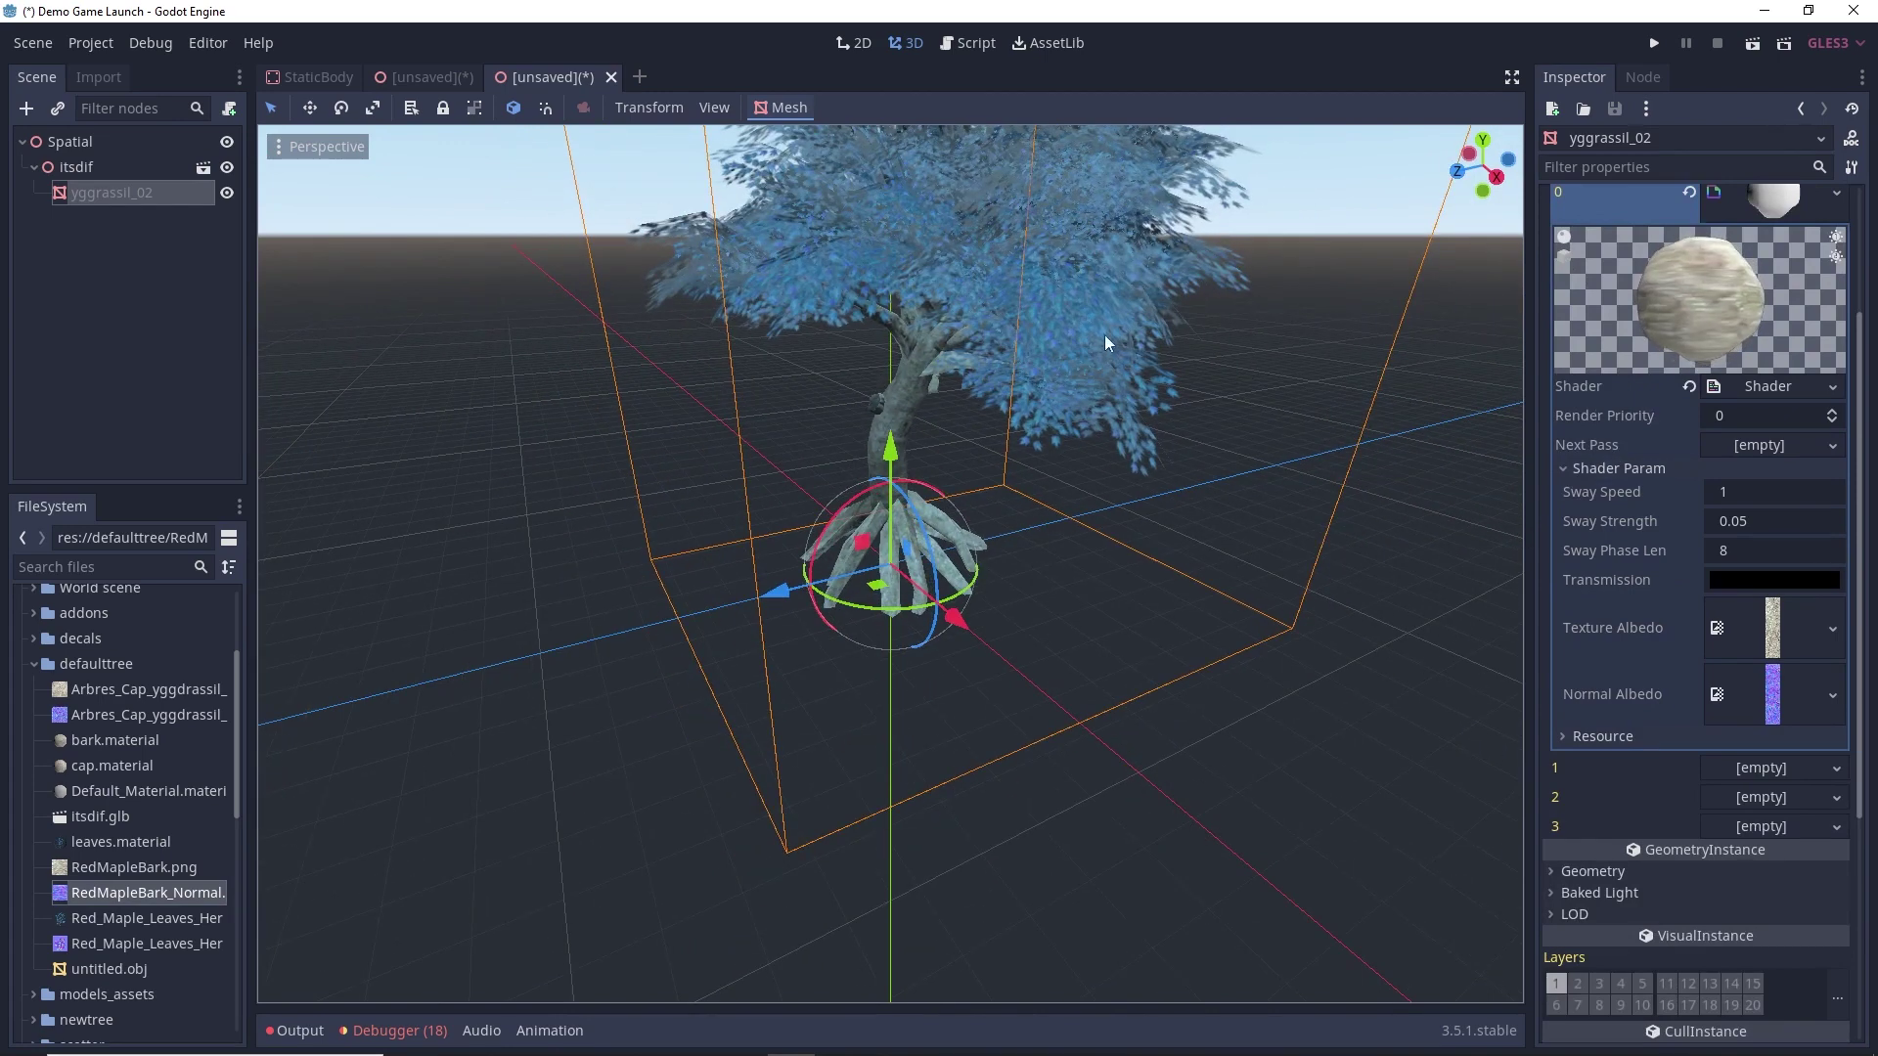
{"action": "left_click", "coordinate": [1723, 759]}
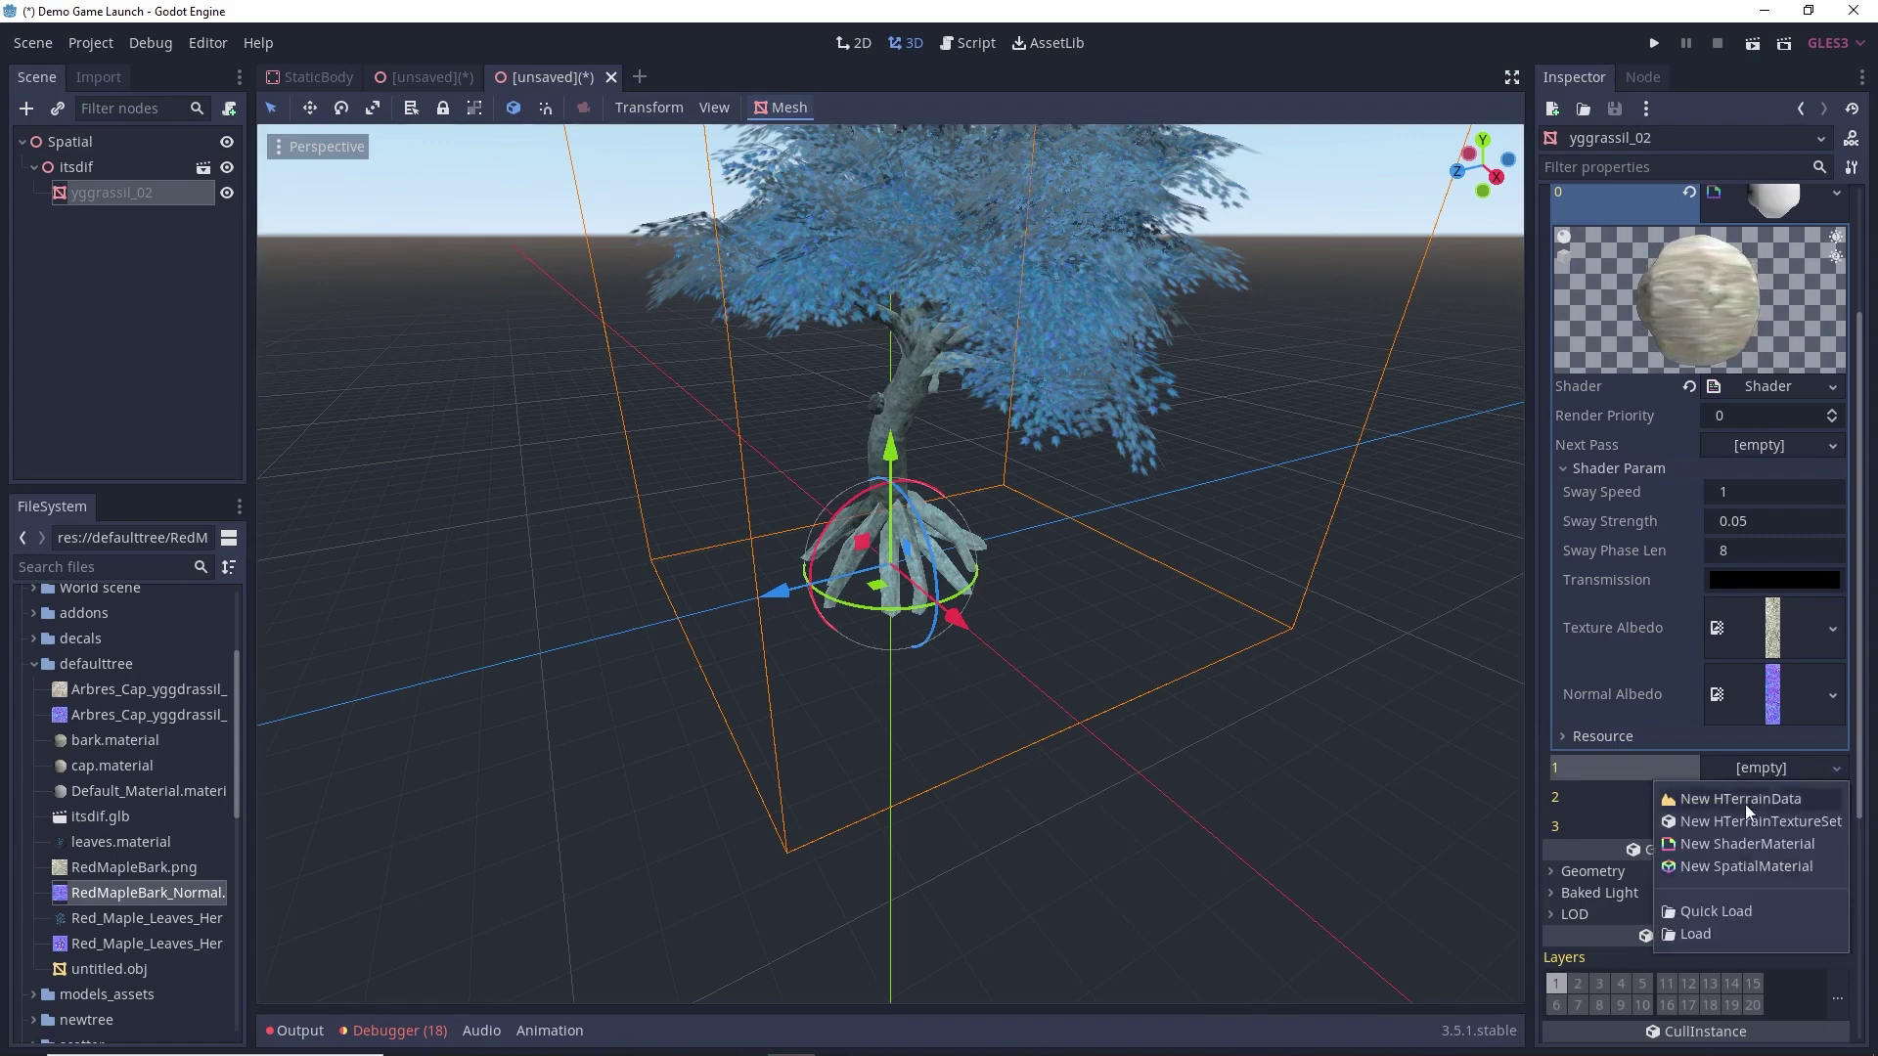
{"action": "left_click", "coordinate": [1731, 853]}
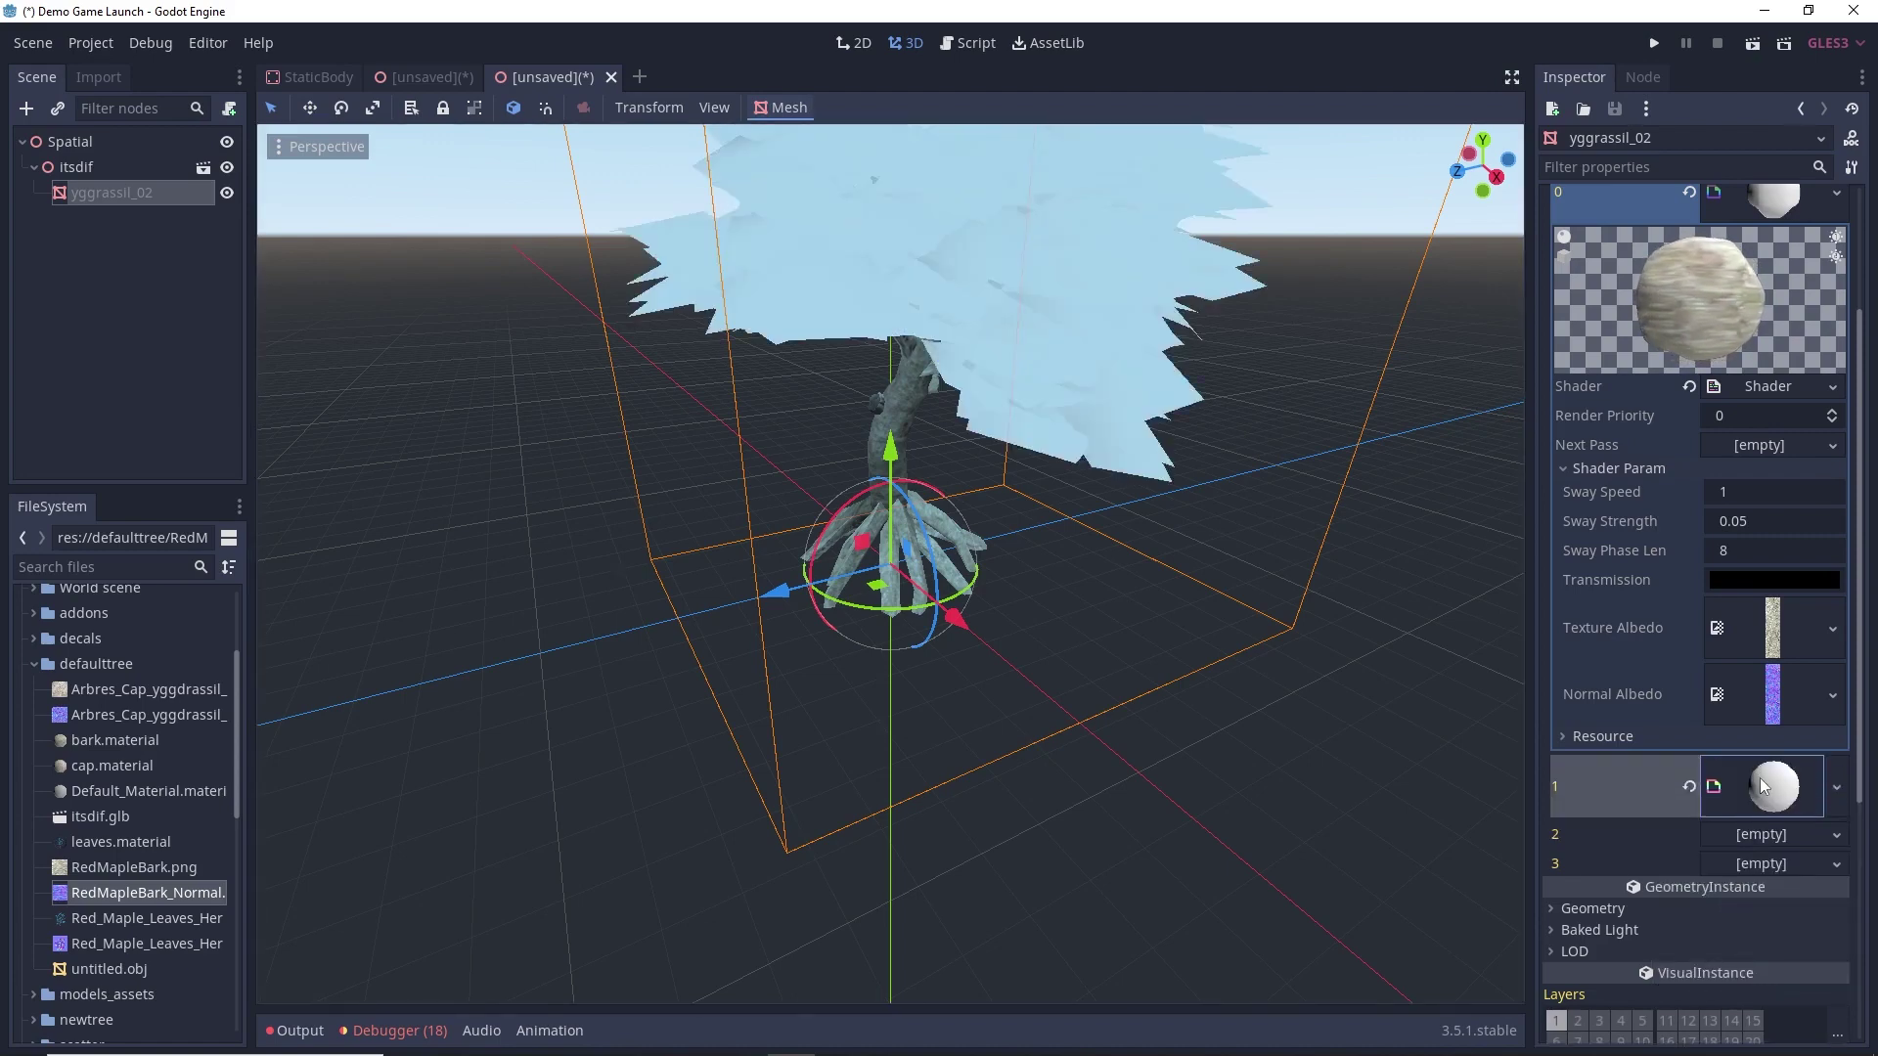
{"action": "left_click", "coordinate": [1721, 783]}
Create a new Shader for the slot 1 material and paste in the sway code, keeping its ALPHA line
{"action": "scroll", "coordinate": [1751, 790], "scroll_direction": "down", "scroll_amount": 2}
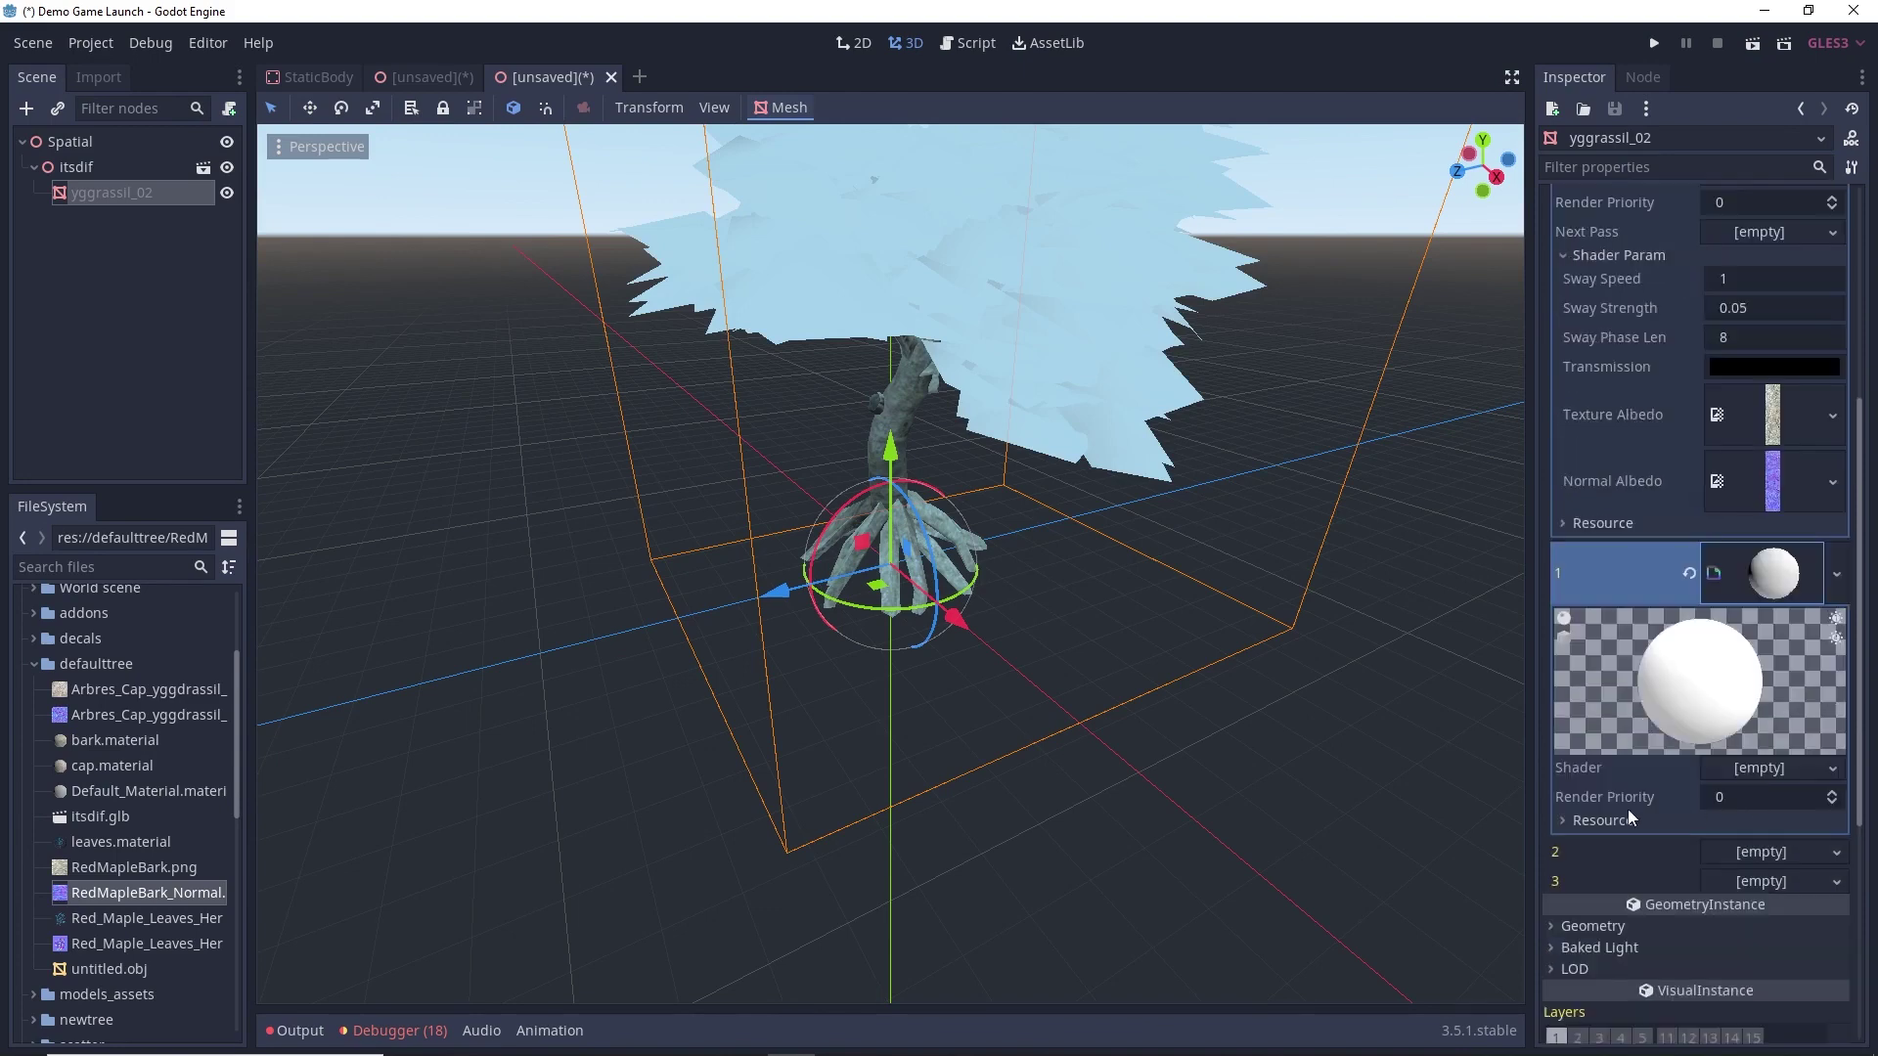
{"action": "left_click", "coordinate": [1780, 772]}
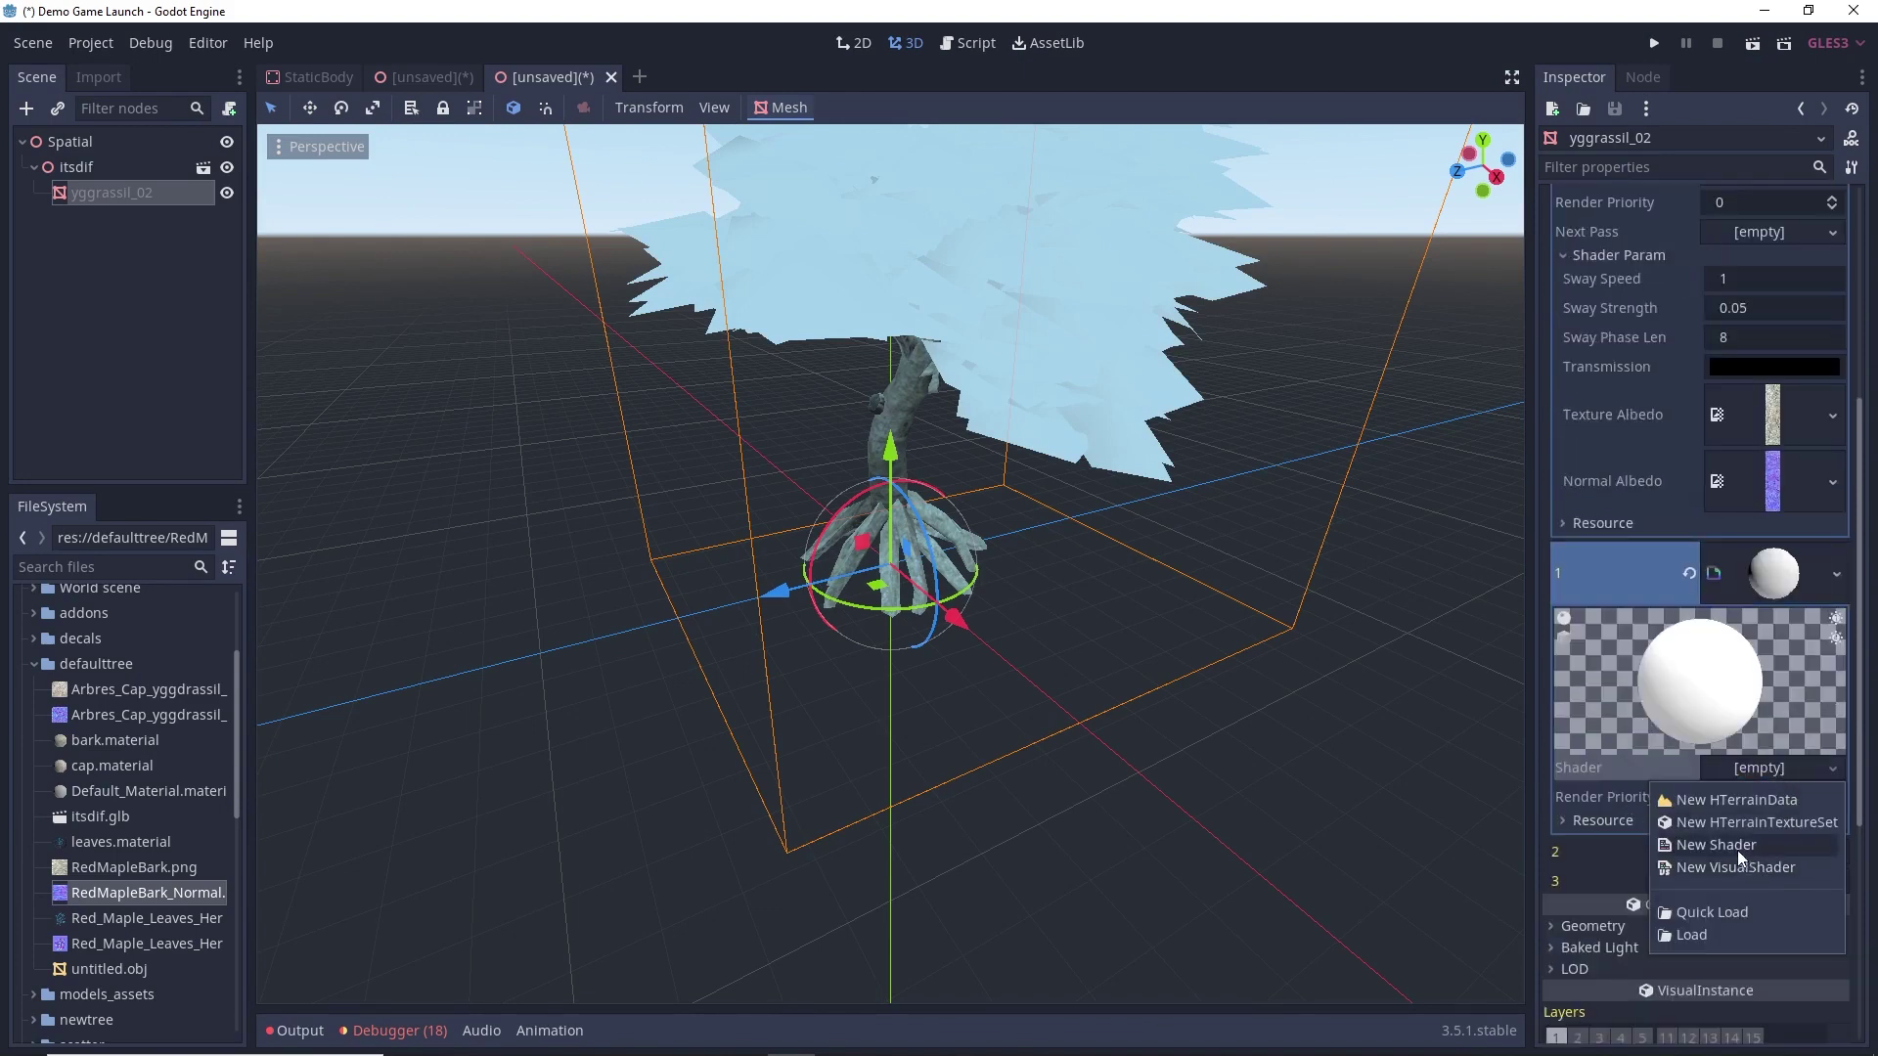
{"action": "left_click", "coordinate": [1737, 849]}
{"action": "left_click", "coordinate": [1764, 765]}
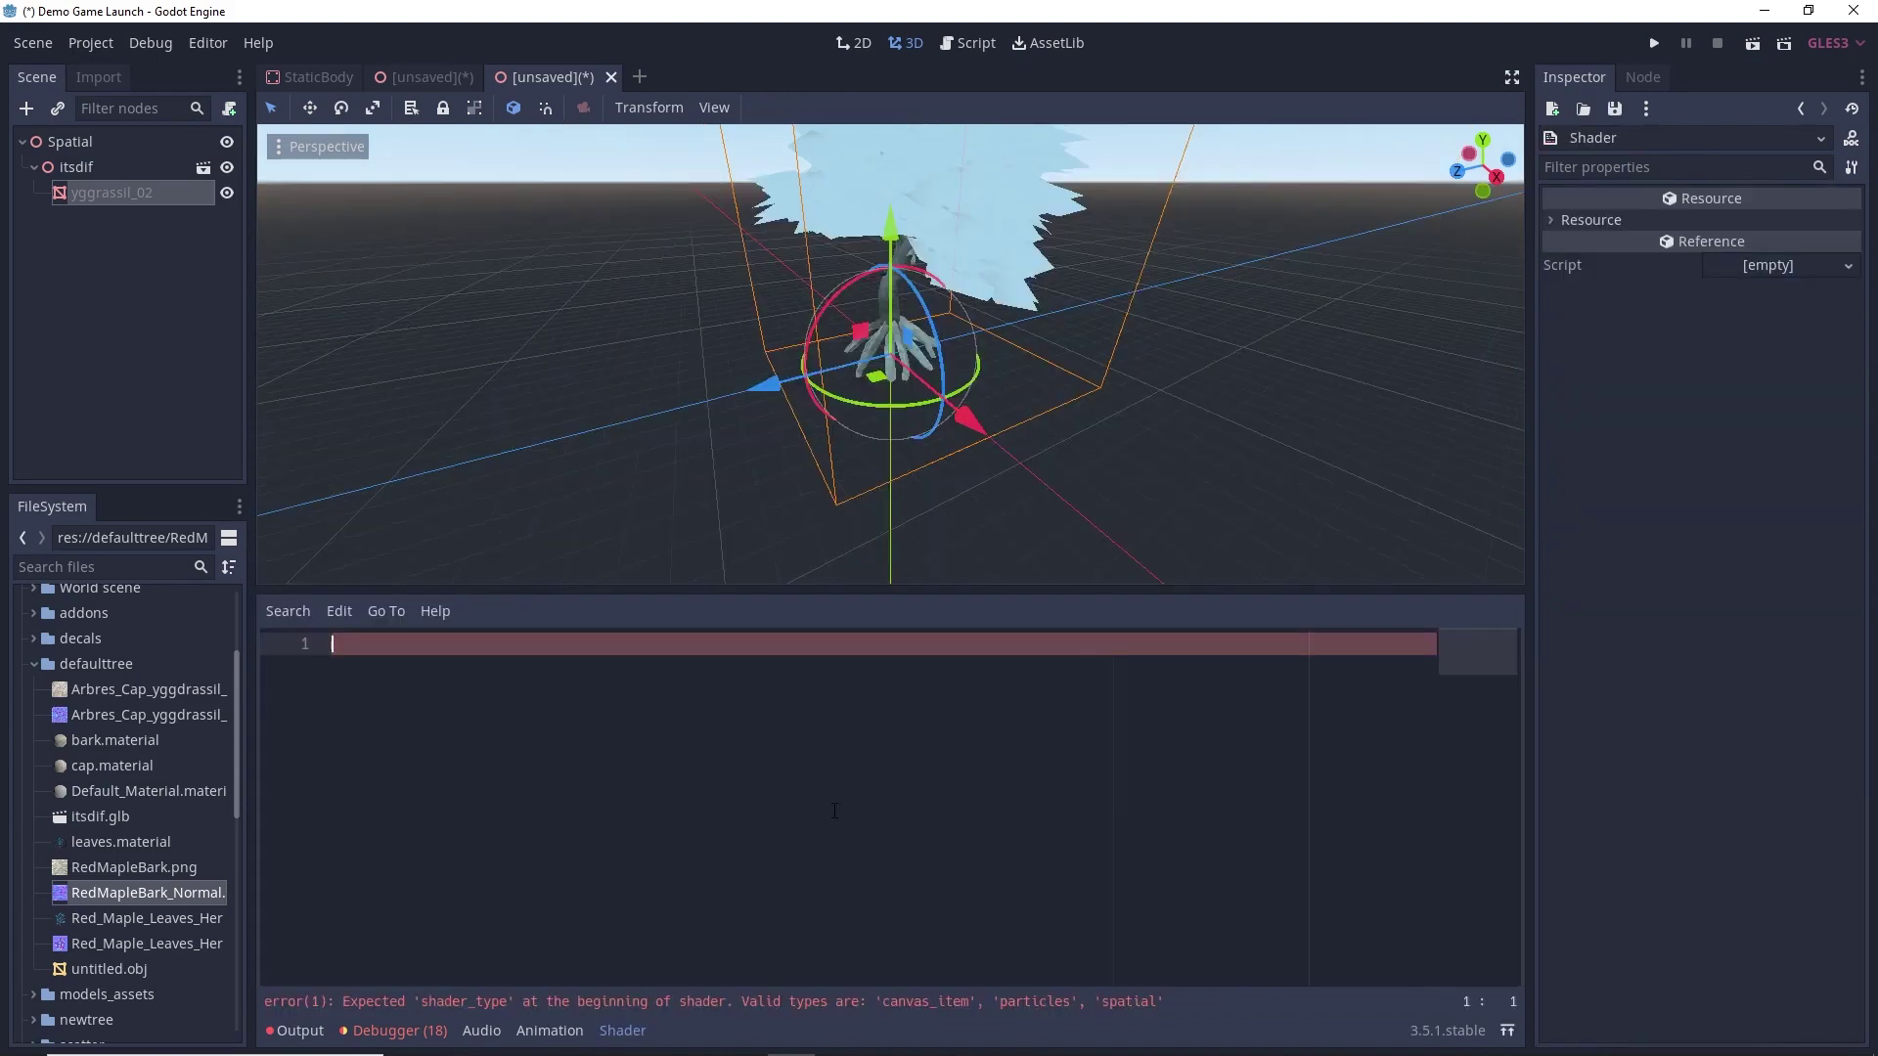
{"action": "key", "text": "ctrl+v"}
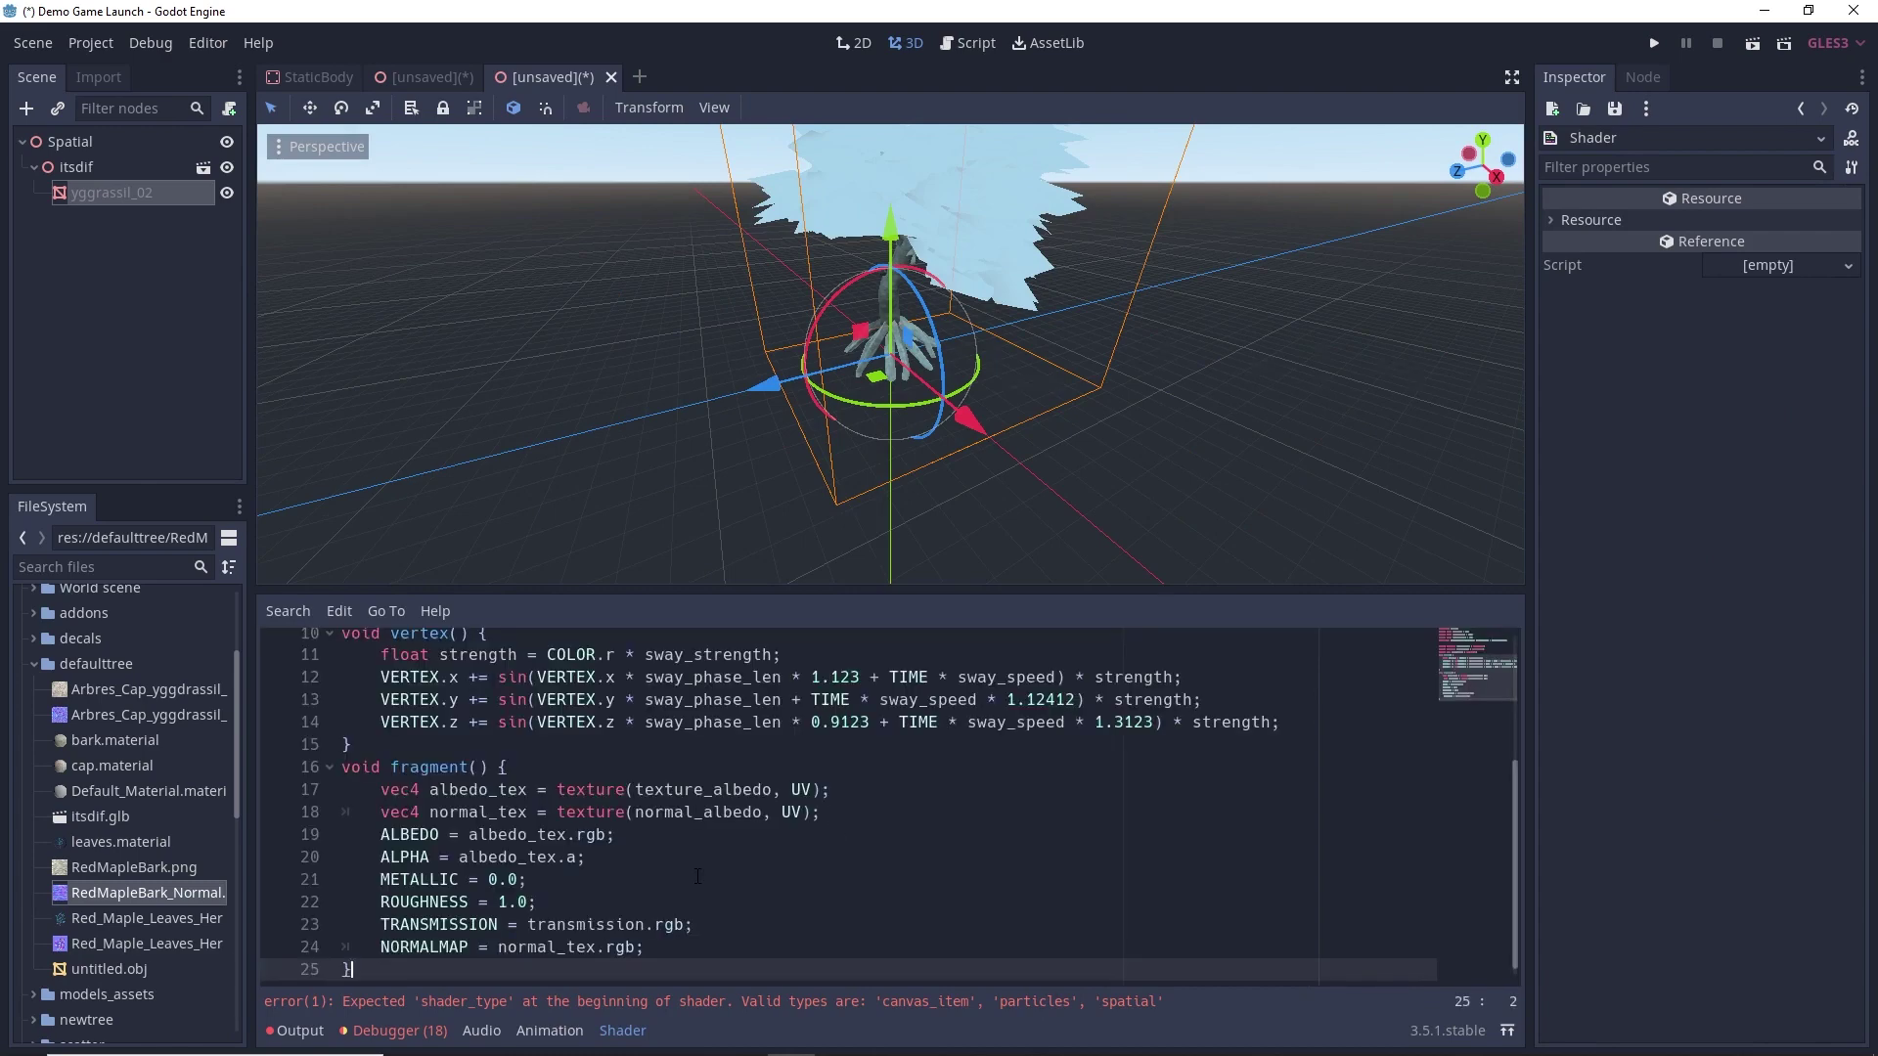
{"action": "left_click", "coordinate": [640, 856]}
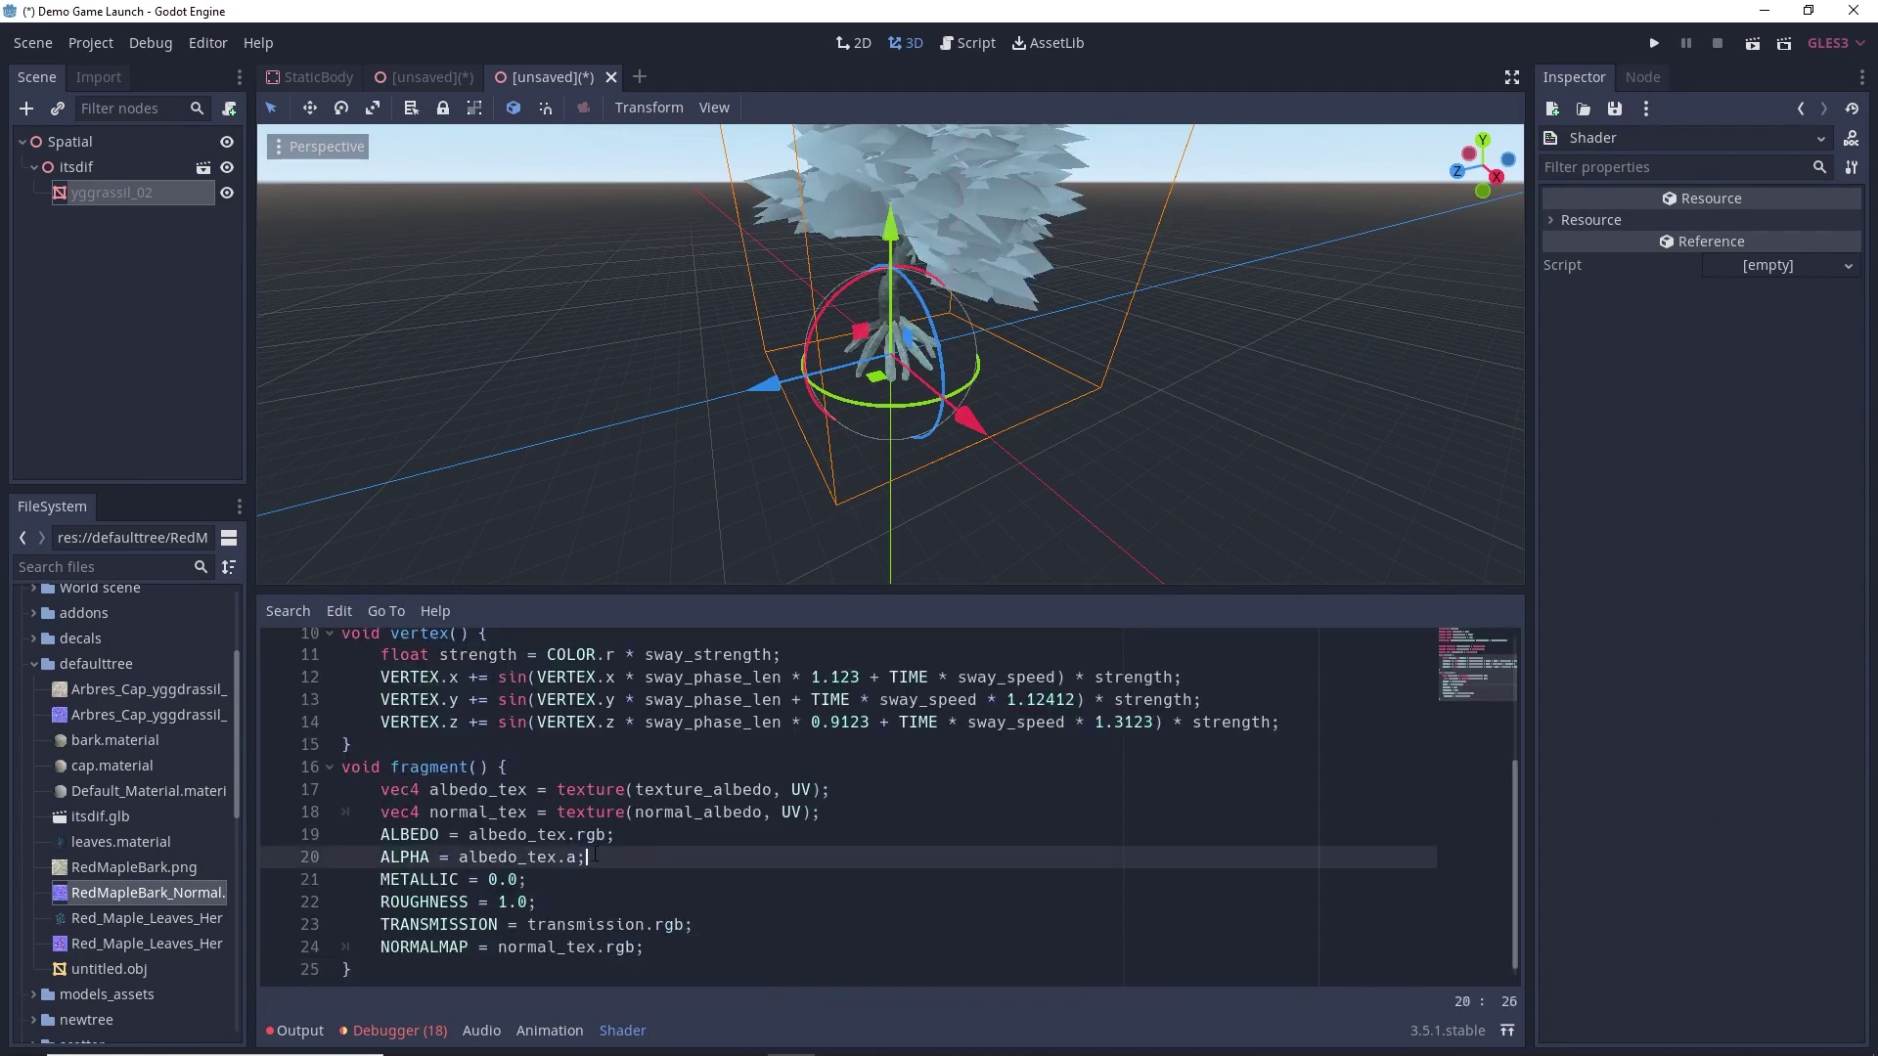
Assign the Red_Maple_Leaves color image as Texture Albedo in the shader parameters of yggrassil_02's slot 1 material
{"action": "left_click", "coordinate": [117, 193]}
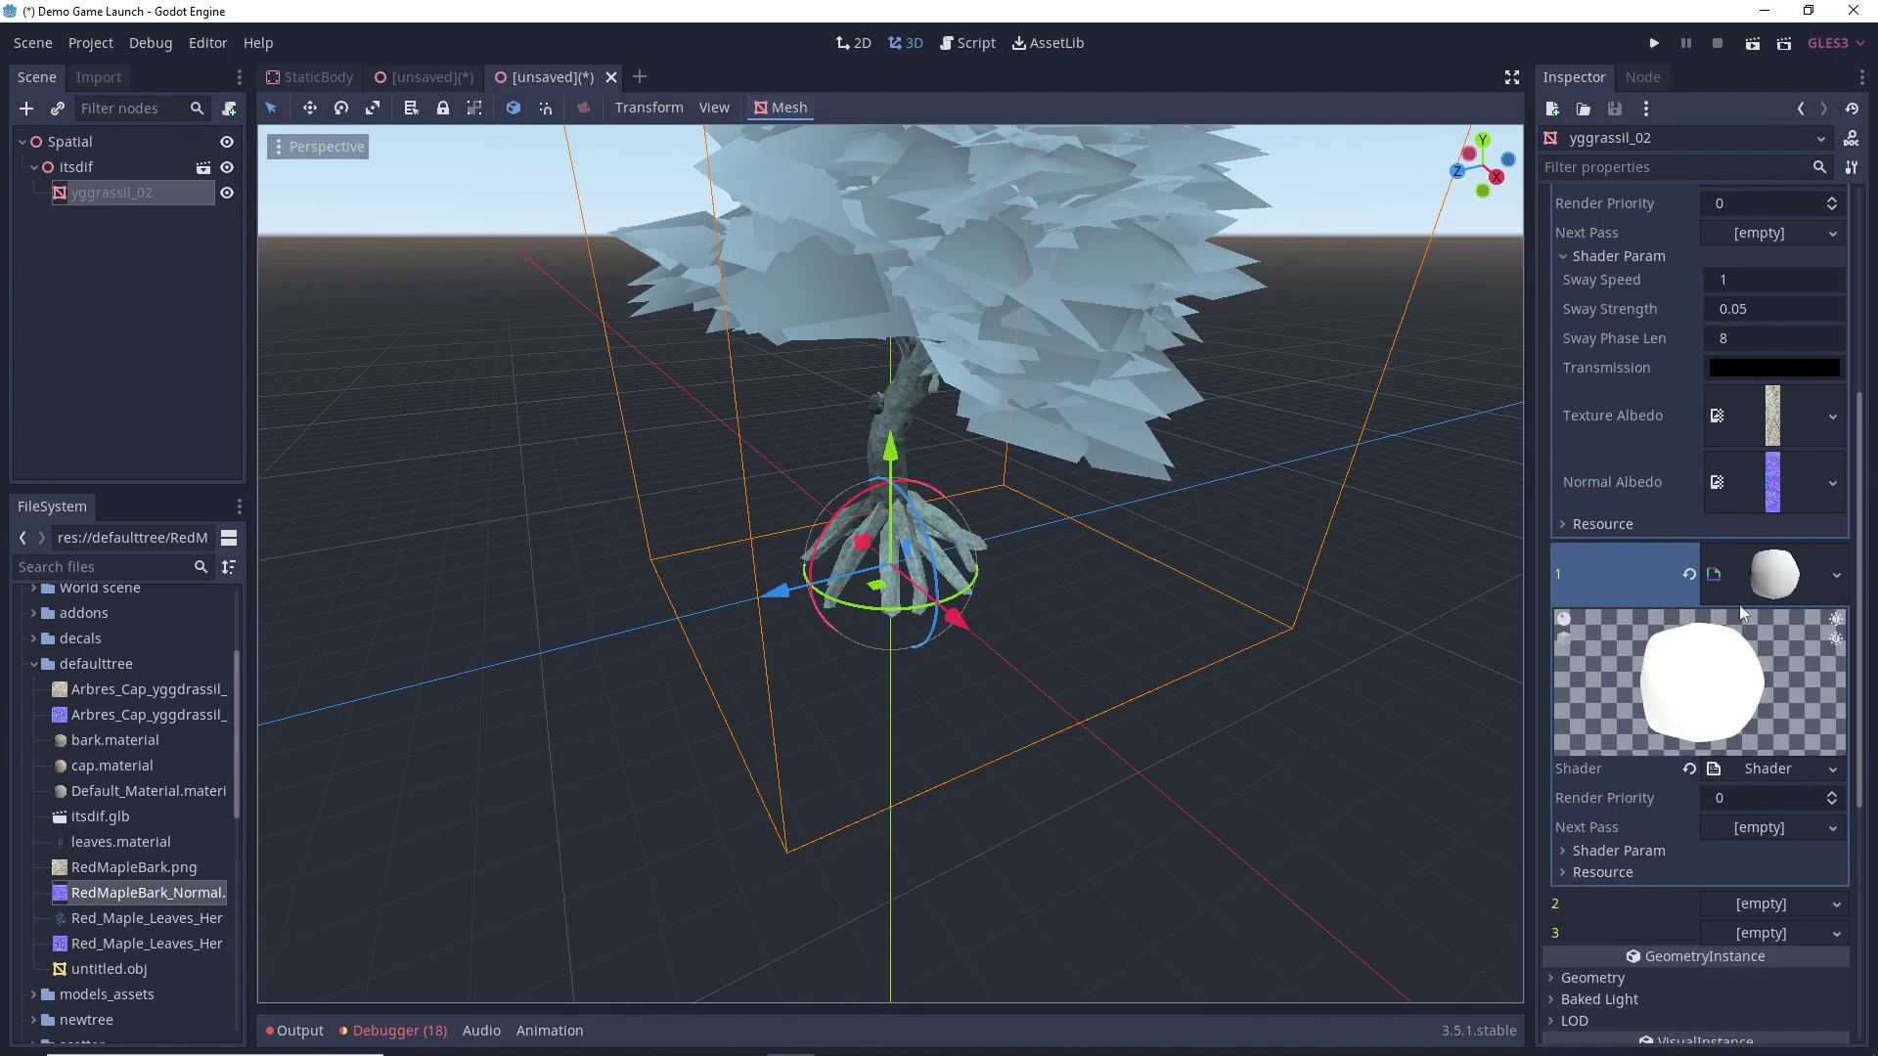
{"action": "scroll", "coordinate": [1693, 702], "scroll_direction": "down", "scroll_amount": 2}
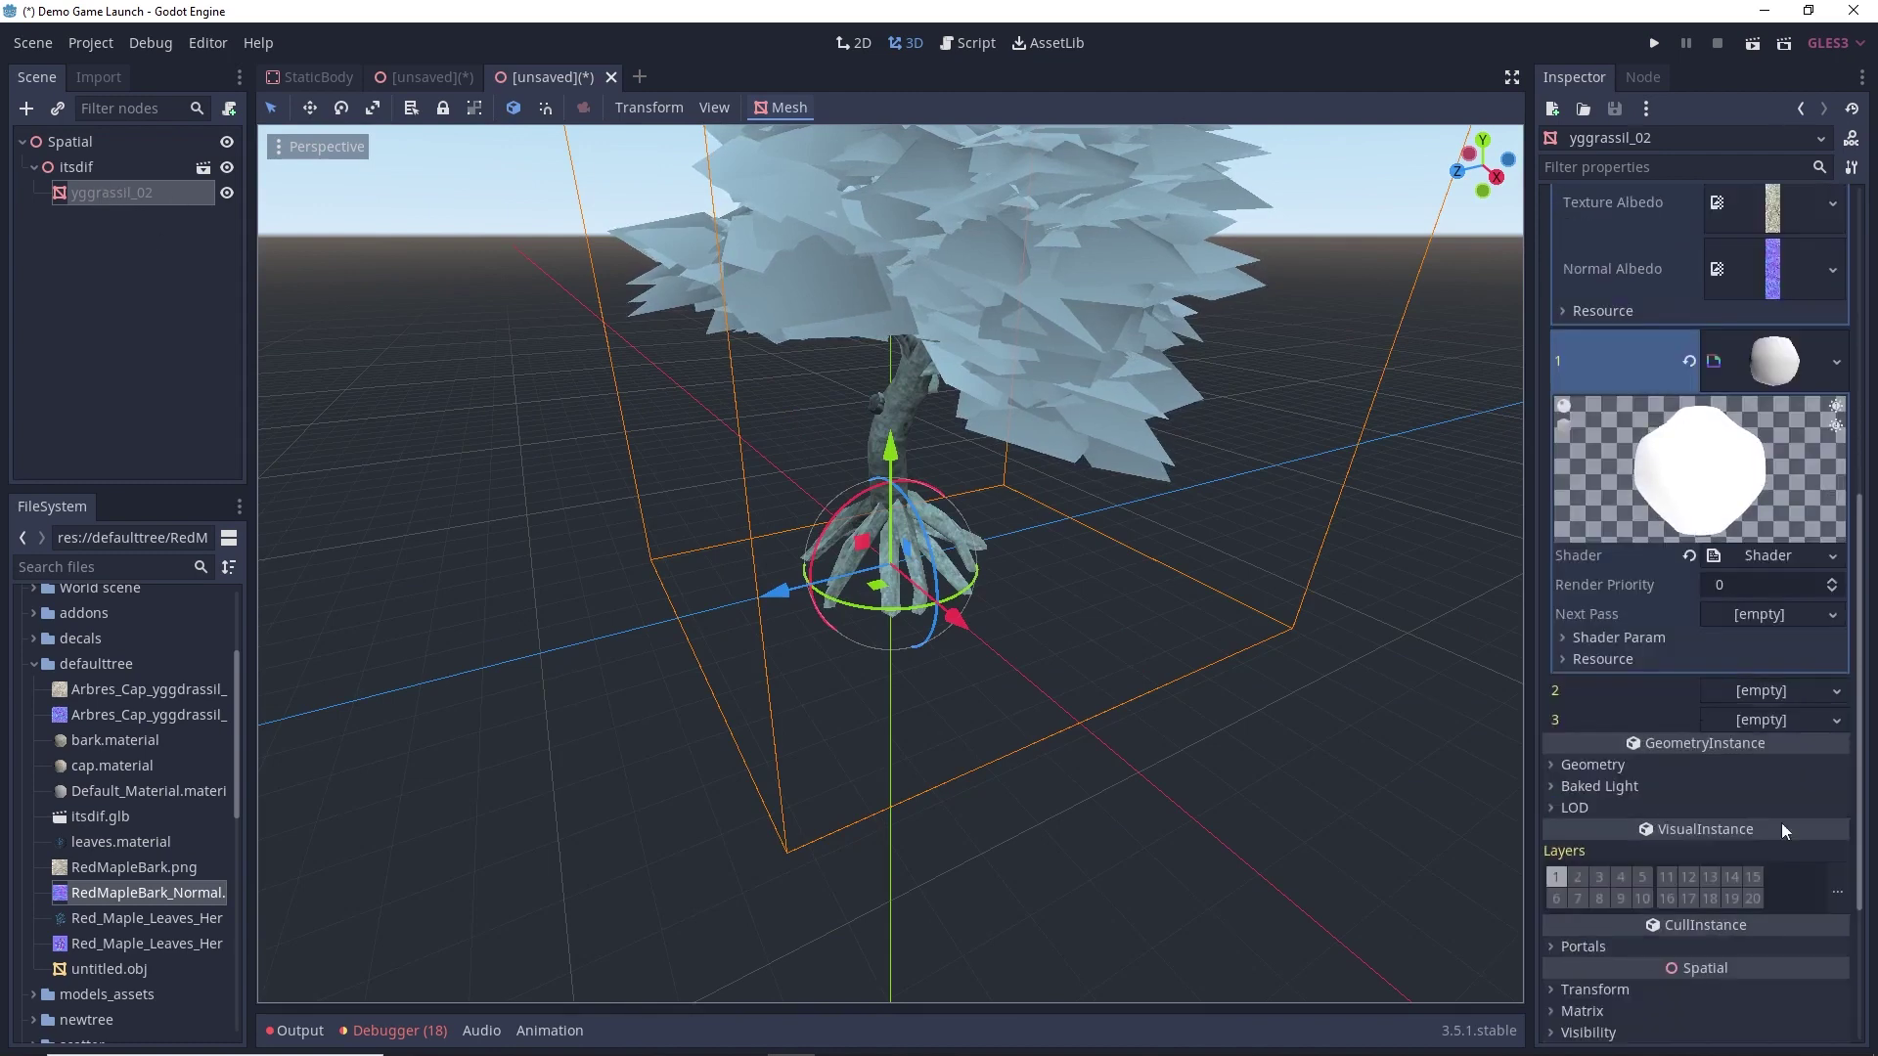
{"action": "left_click", "coordinate": [1618, 637]}
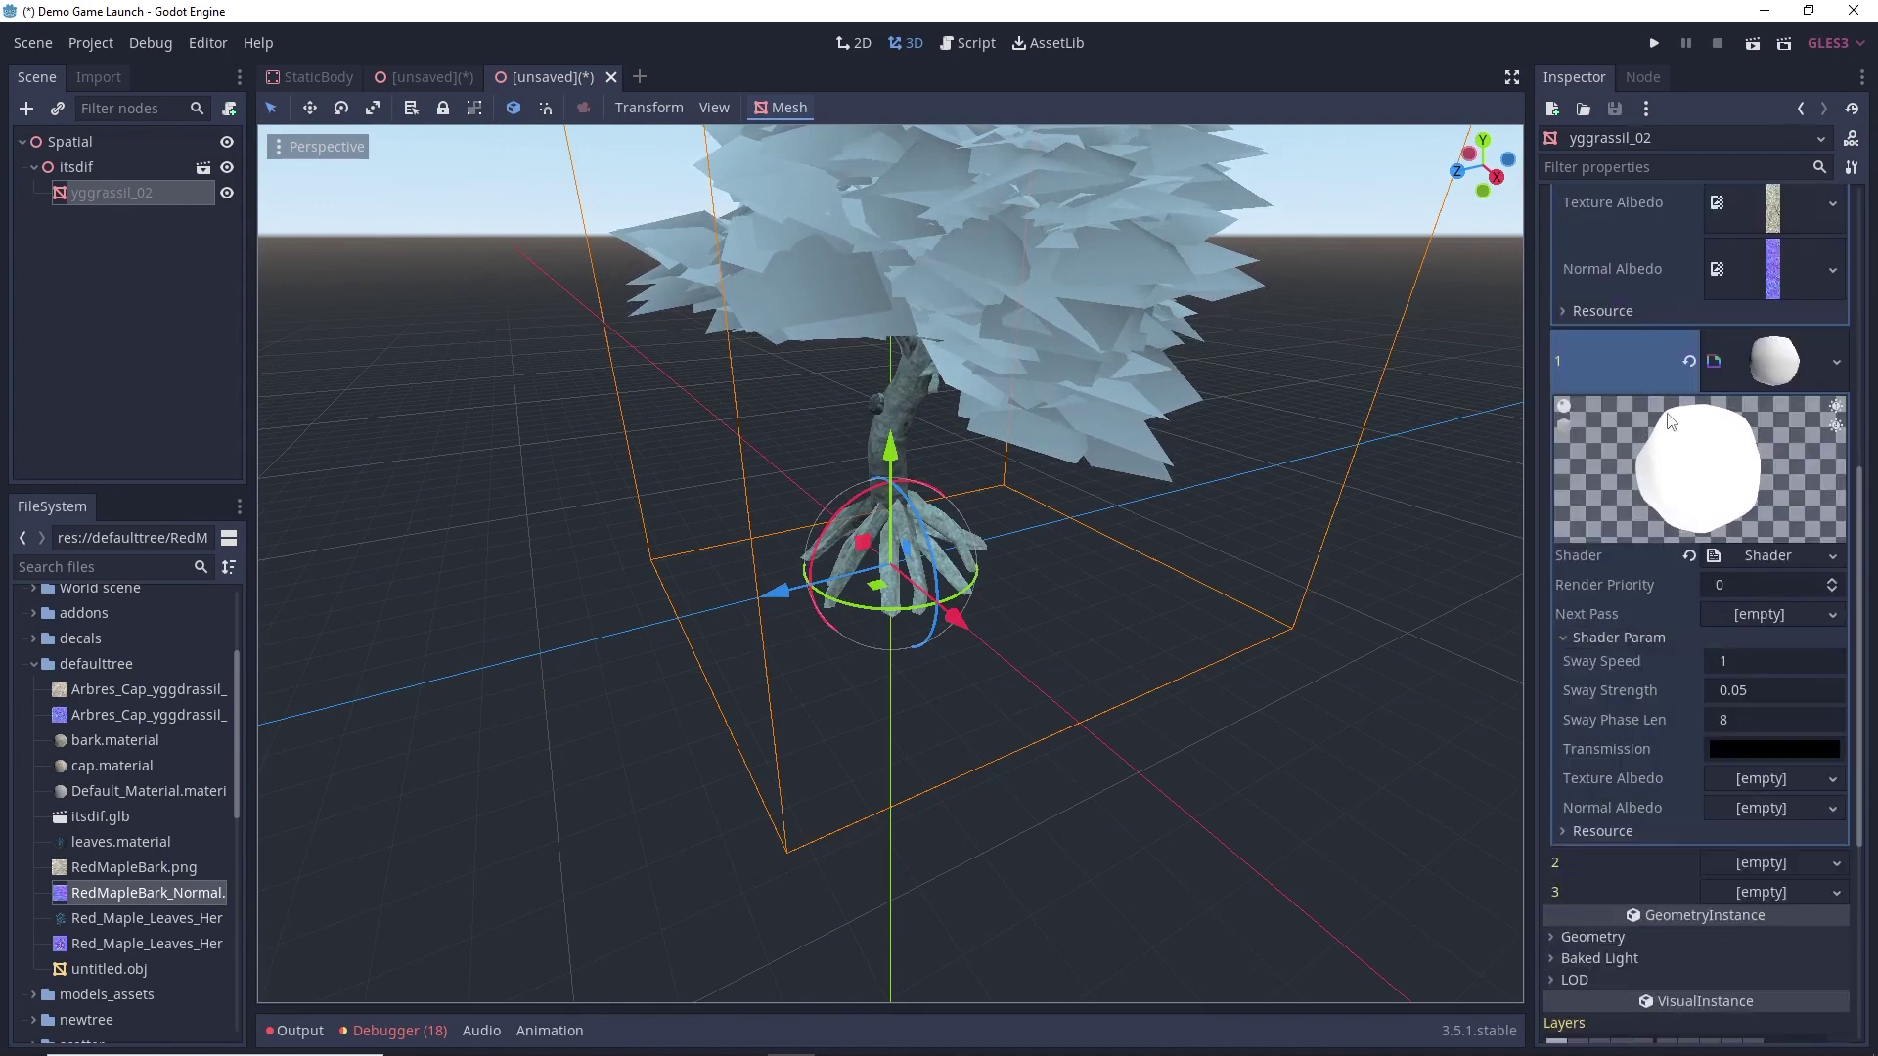
{"action": "scroll", "coordinate": [1606, 407], "scroll_direction": "up", "scroll_amount": 5}
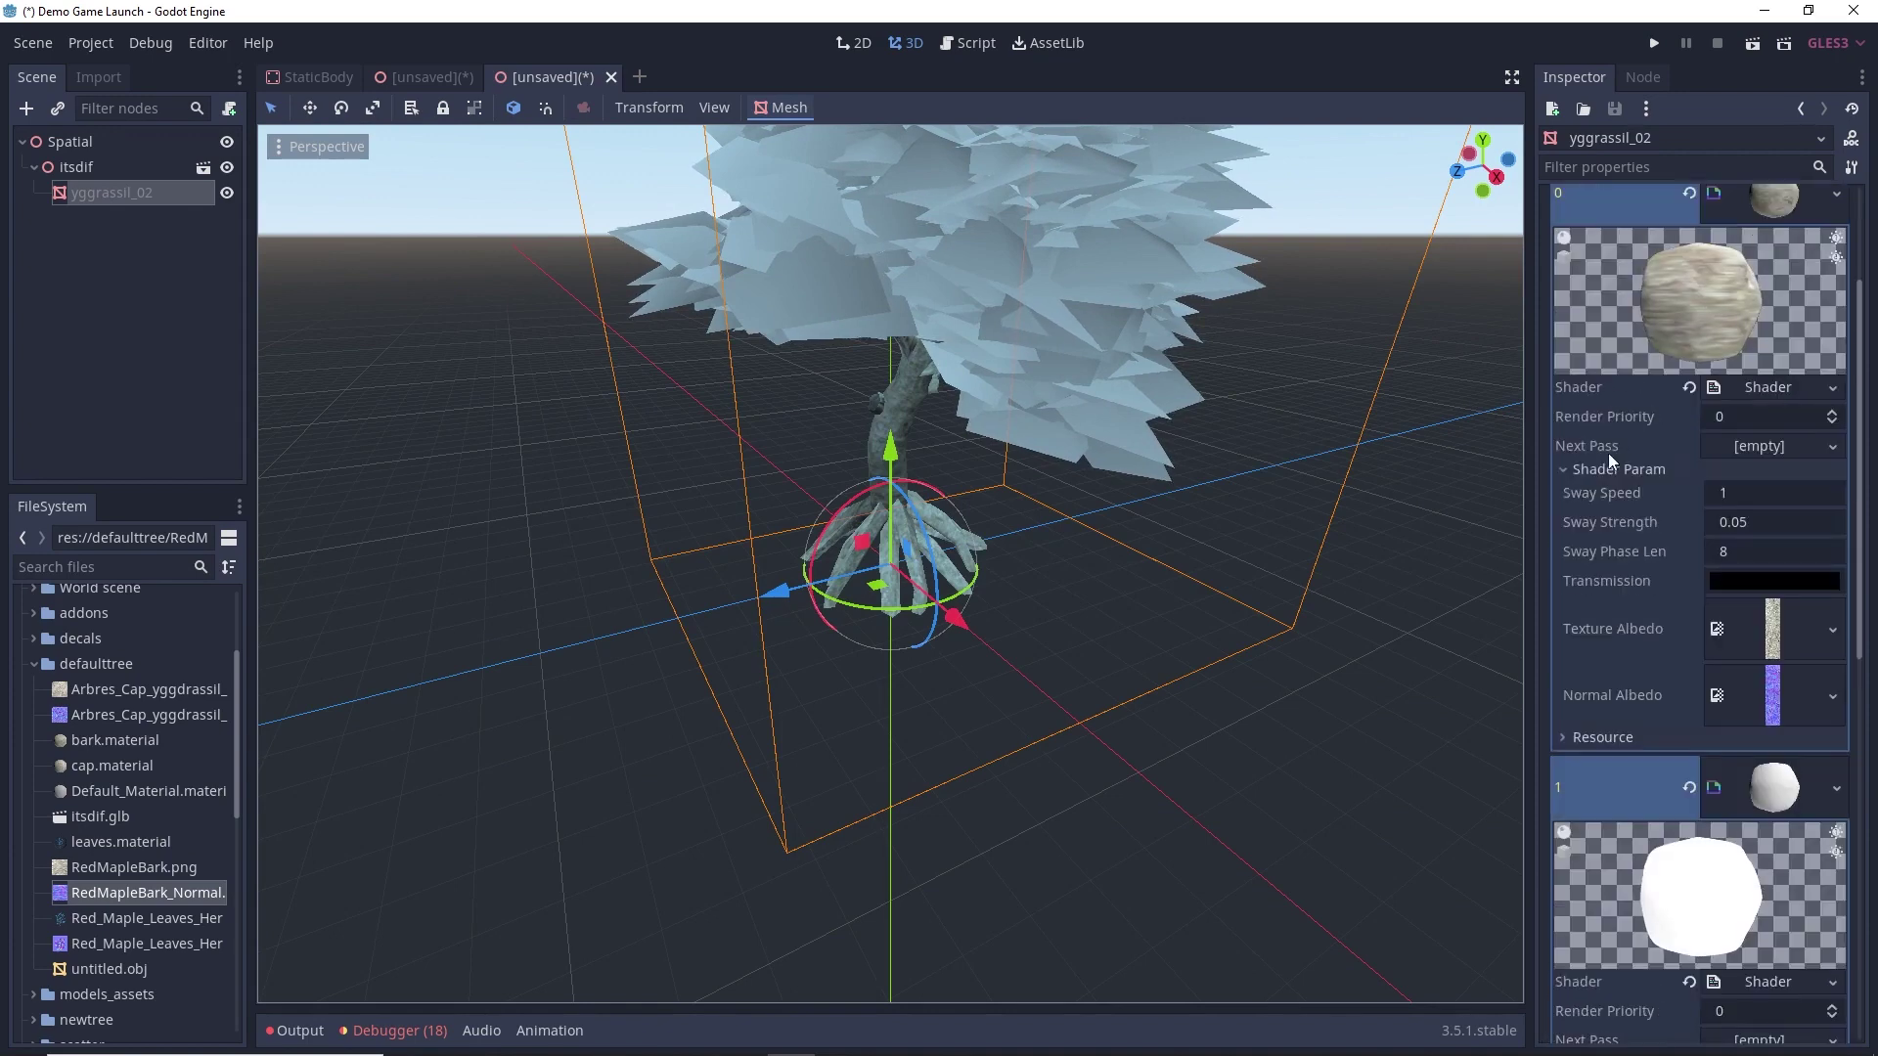
{"action": "scroll", "coordinate": [1658, 739], "scroll_direction": "down", "scroll_amount": 6}
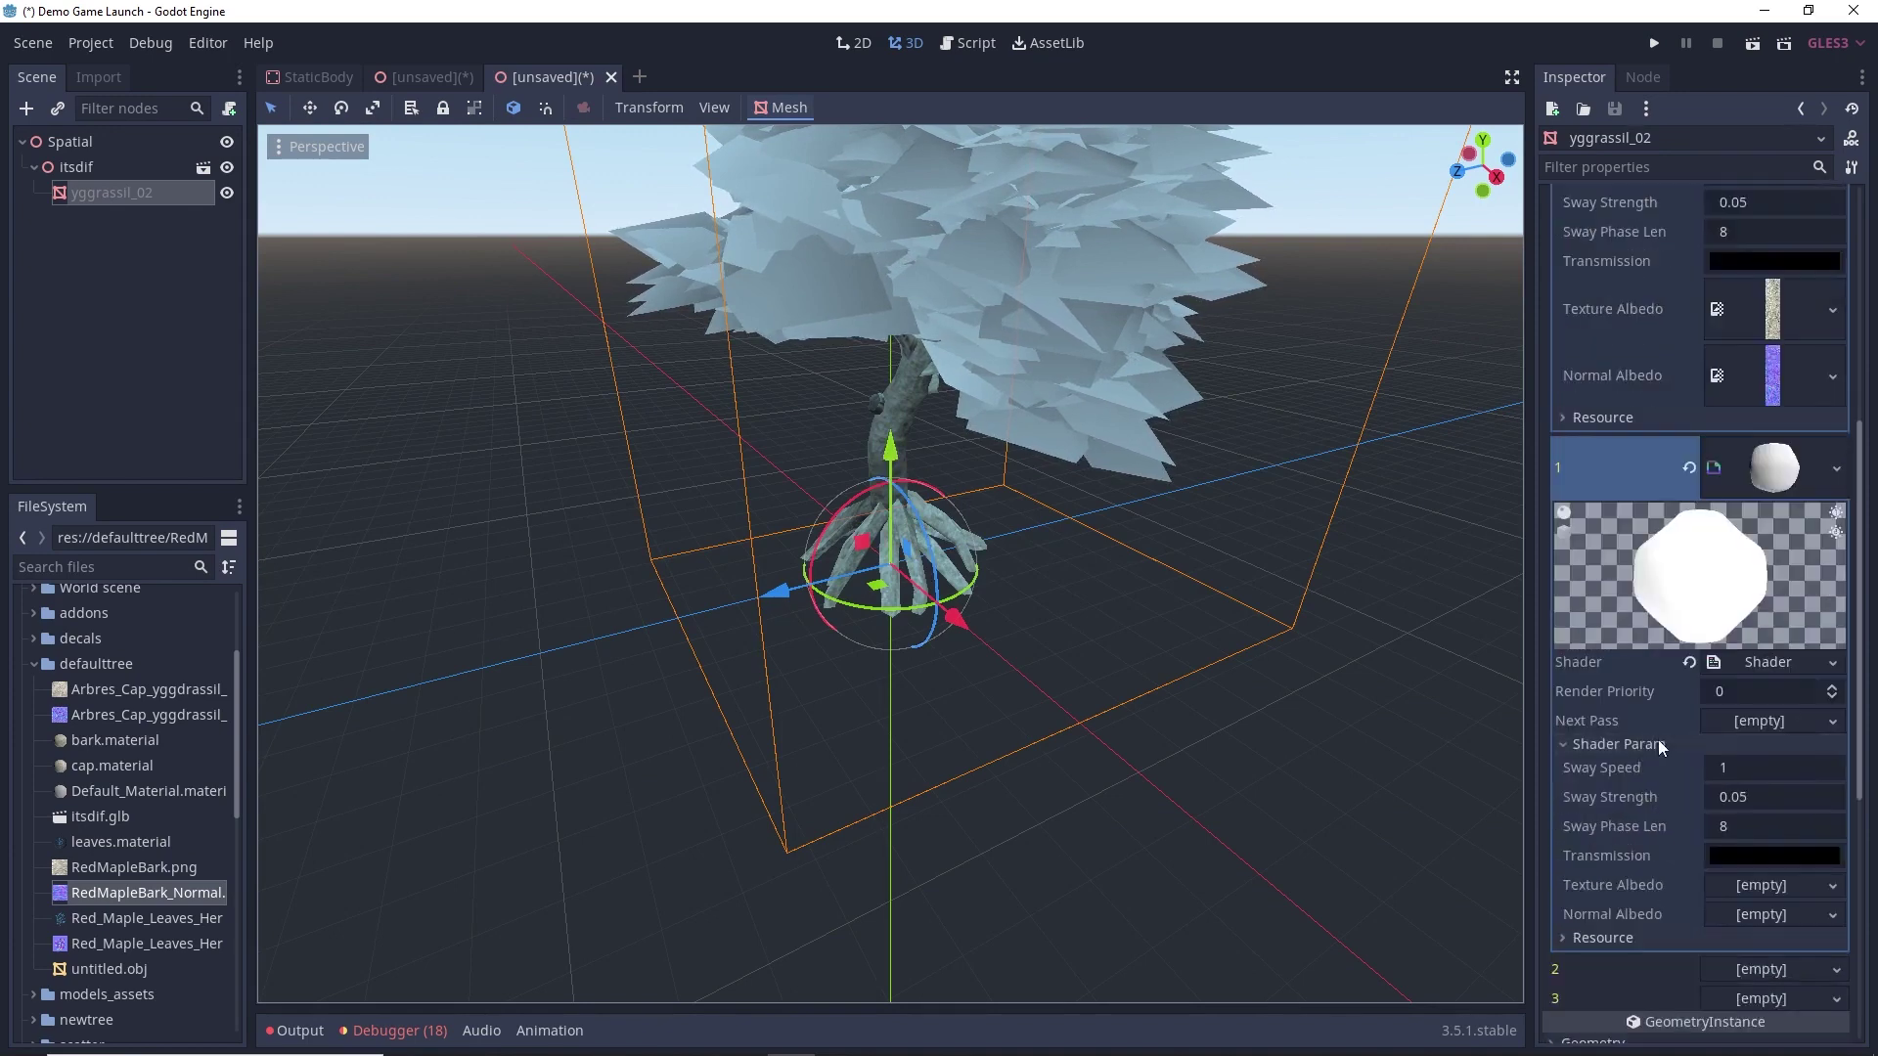
{"action": "scroll", "coordinate": [1600, 694], "scroll_direction": "down", "scroll_amount": 1}
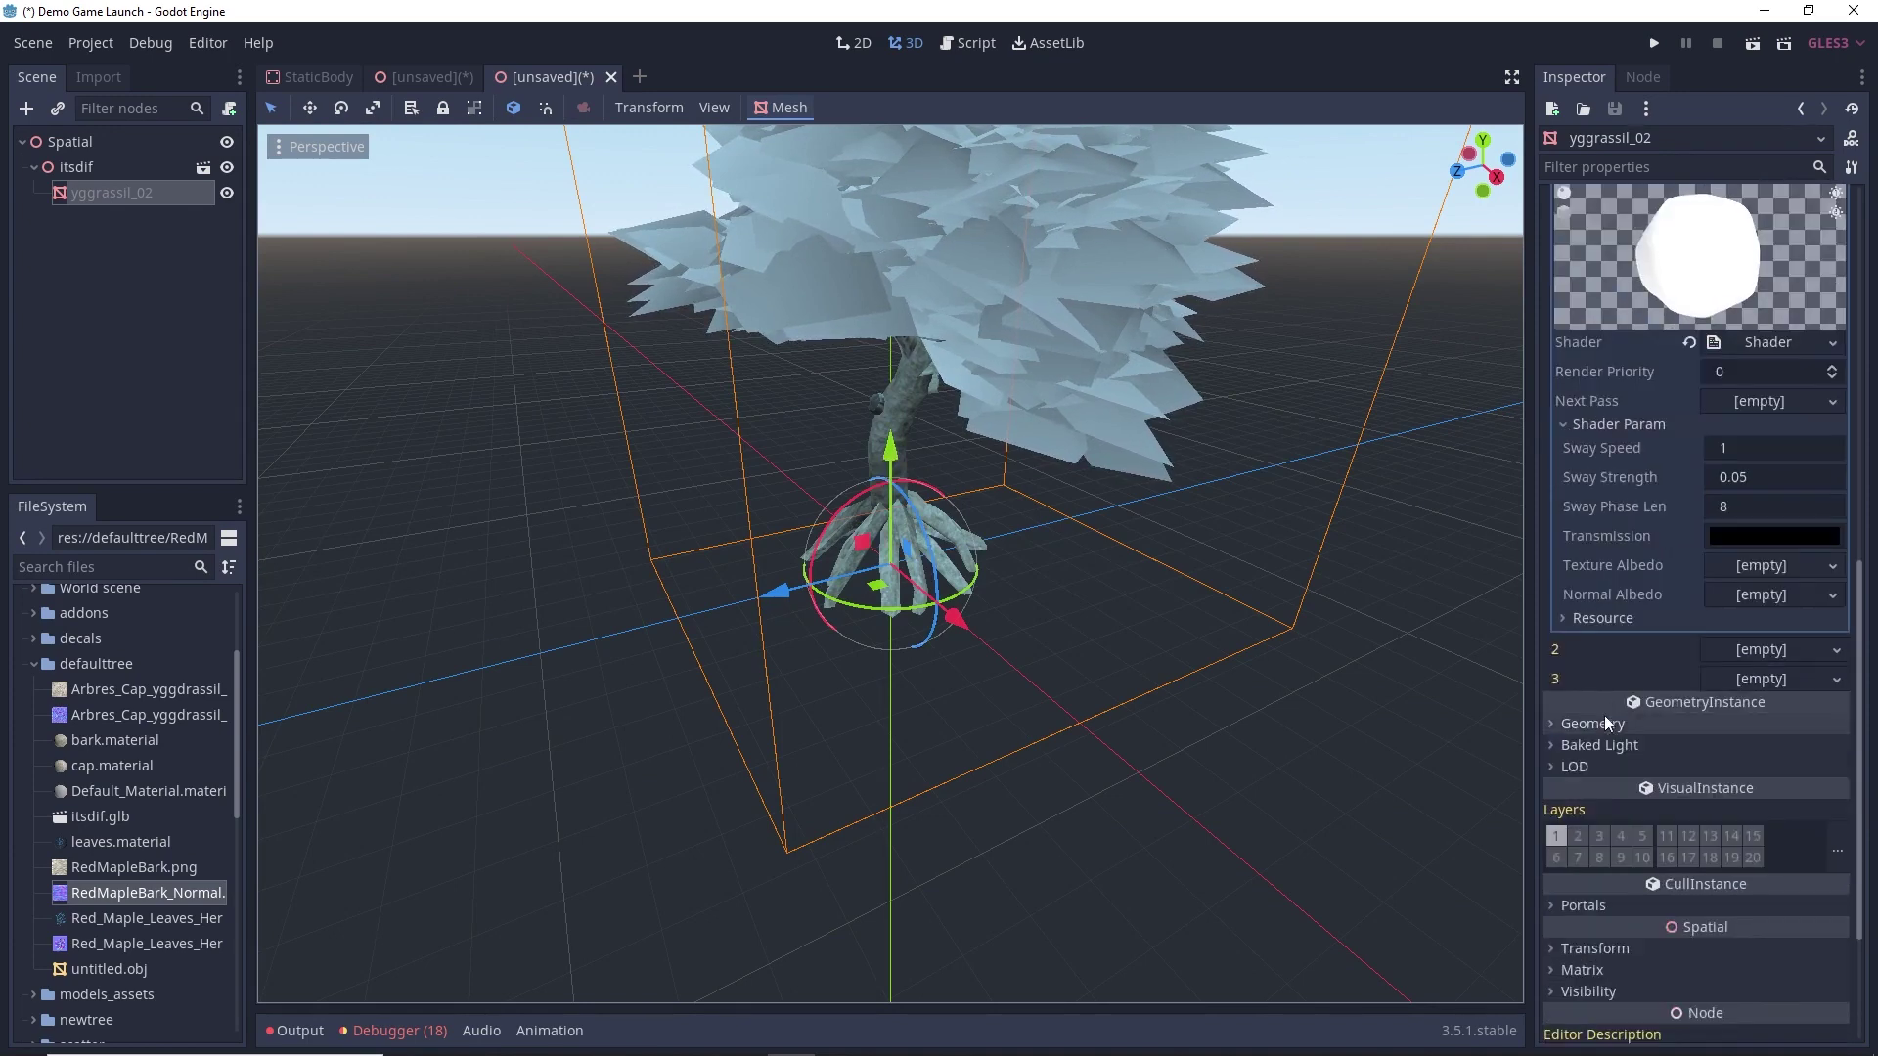
{"action": "scroll", "coordinate": [1663, 587], "scroll_direction": "up", "scroll_amount": 1}
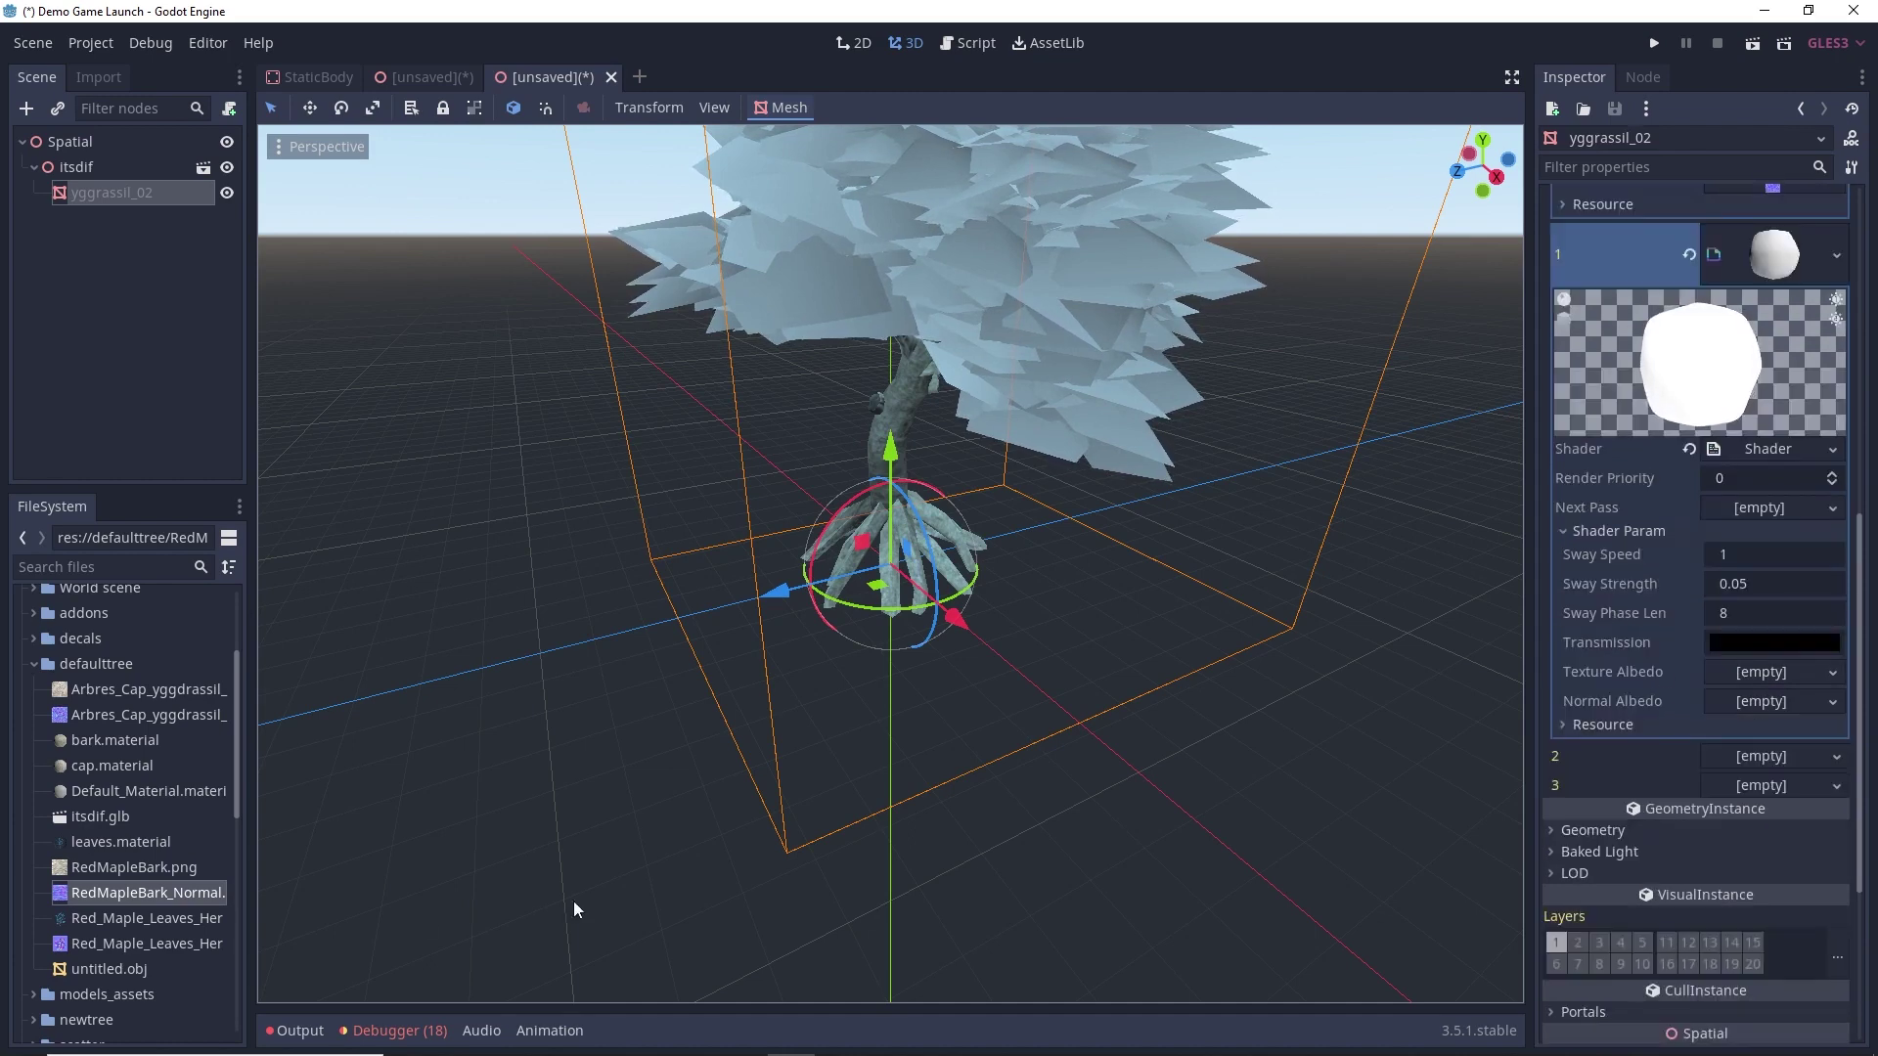
{"action": "left_click_drag", "start_coordinate": [167, 917], "coordinate": [1751, 689]}
{"action": "scroll", "coordinate": [1223, 352], "scroll_direction": "up", "scroll_amount": 3}
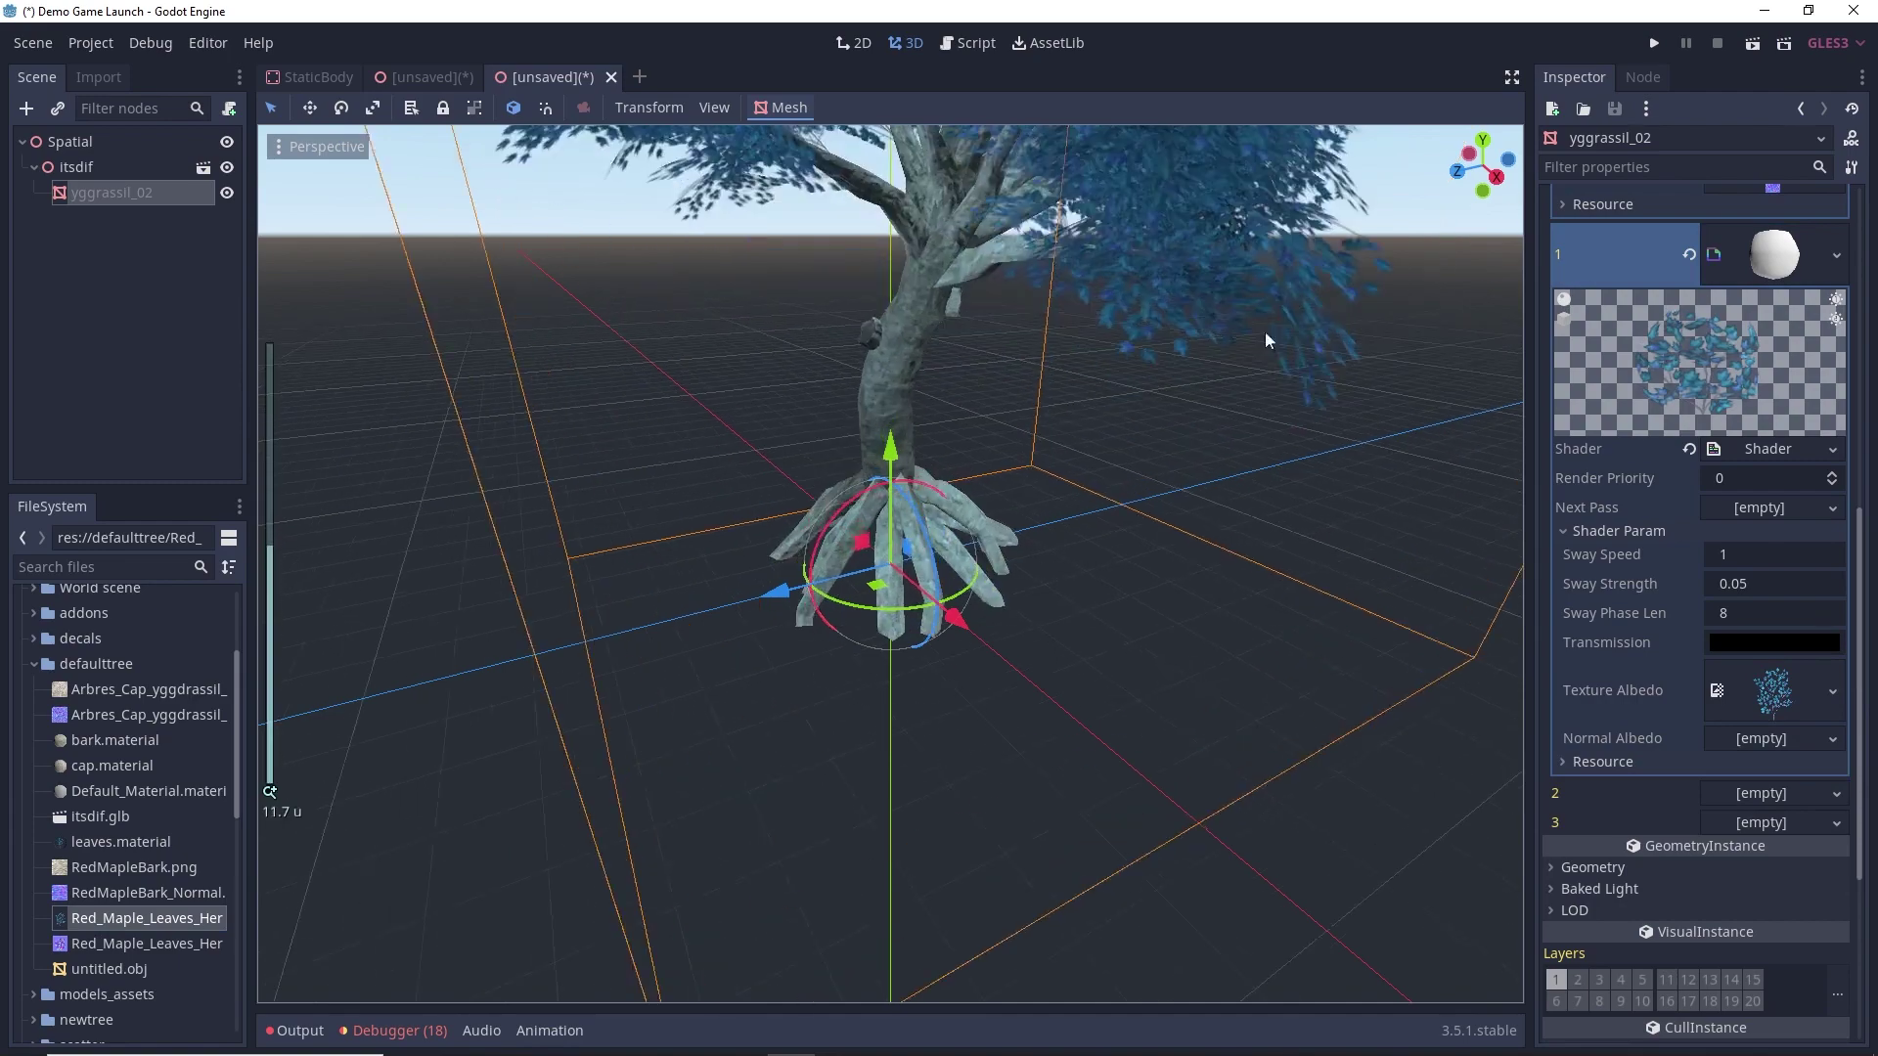
{"action": "left_click_drag", "start_coordinate": [1465, 186], "coordinate": [1469, 211]}
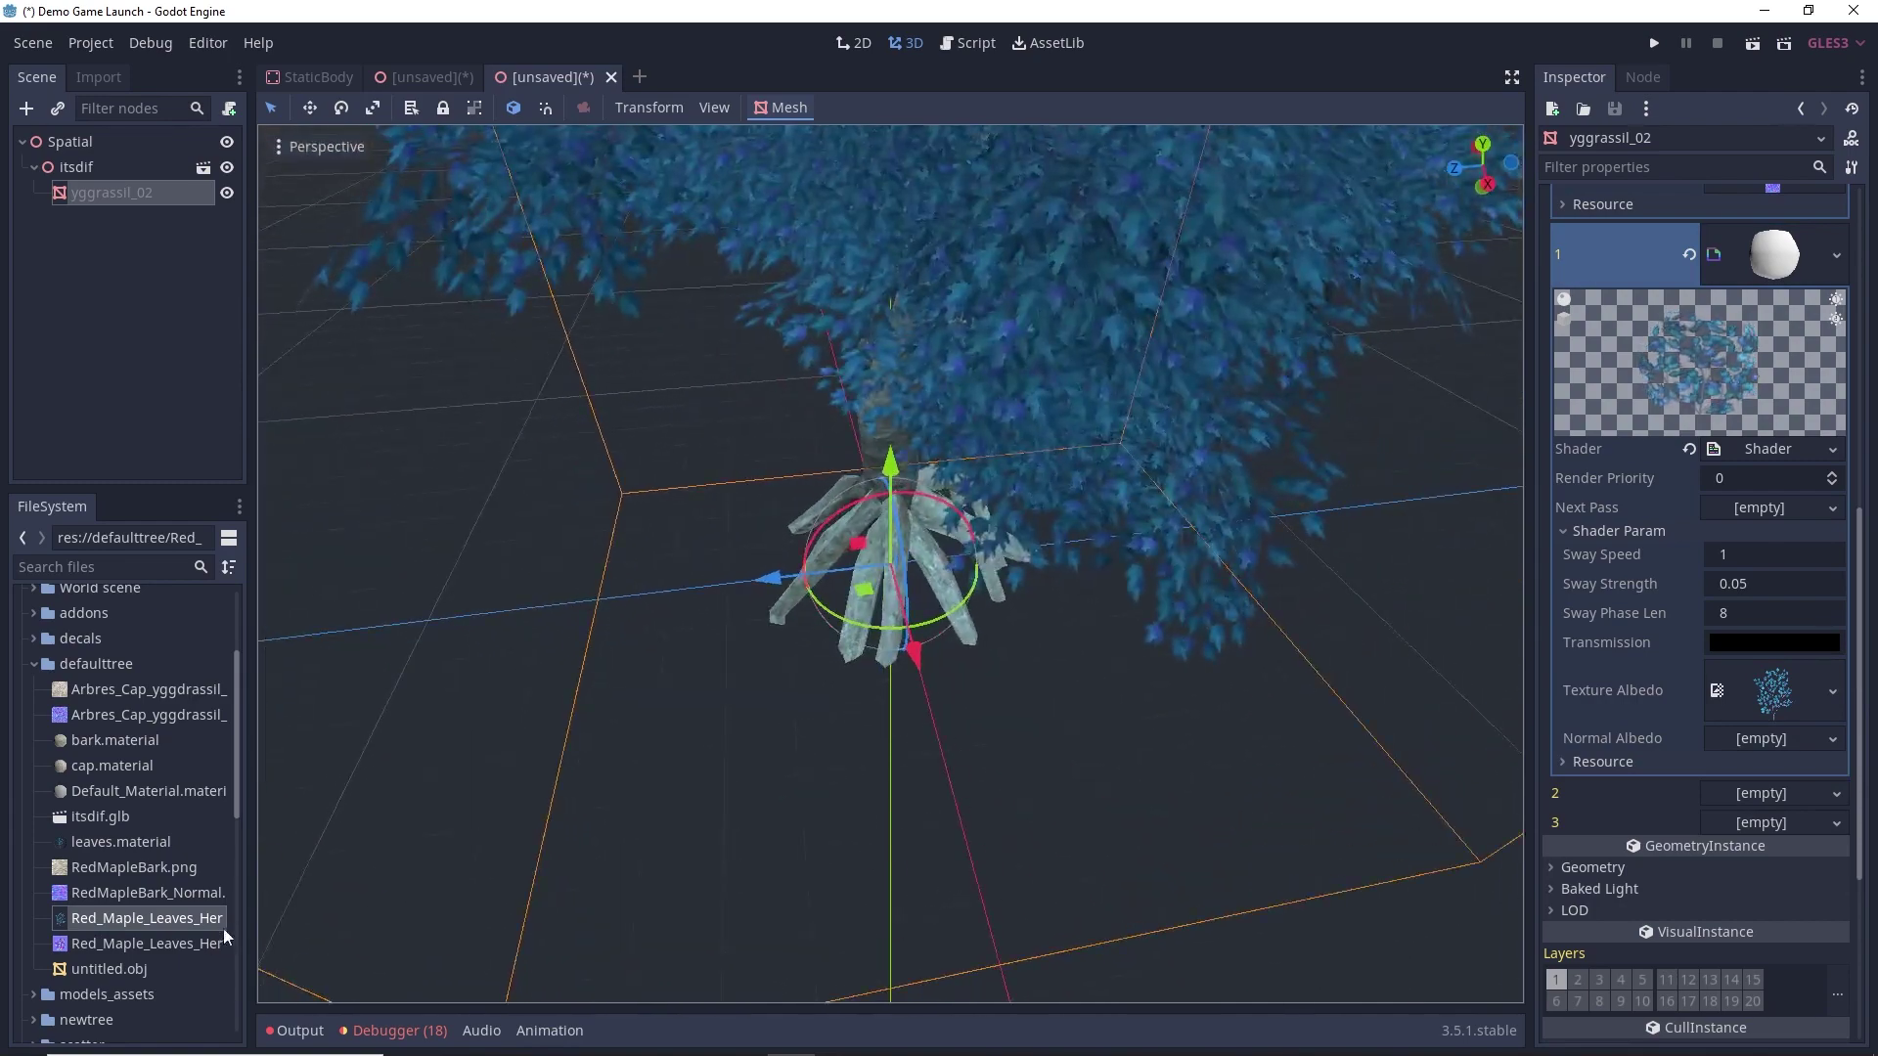
Load the Red_Maple_Leaves_Hero_Fall normal map from the defaulttree folder as the slot 1 material's Normal Albedo
{"action": "left_click_drag", "start_coordinate": [183, 946], "coordinate": [1757, 742]}
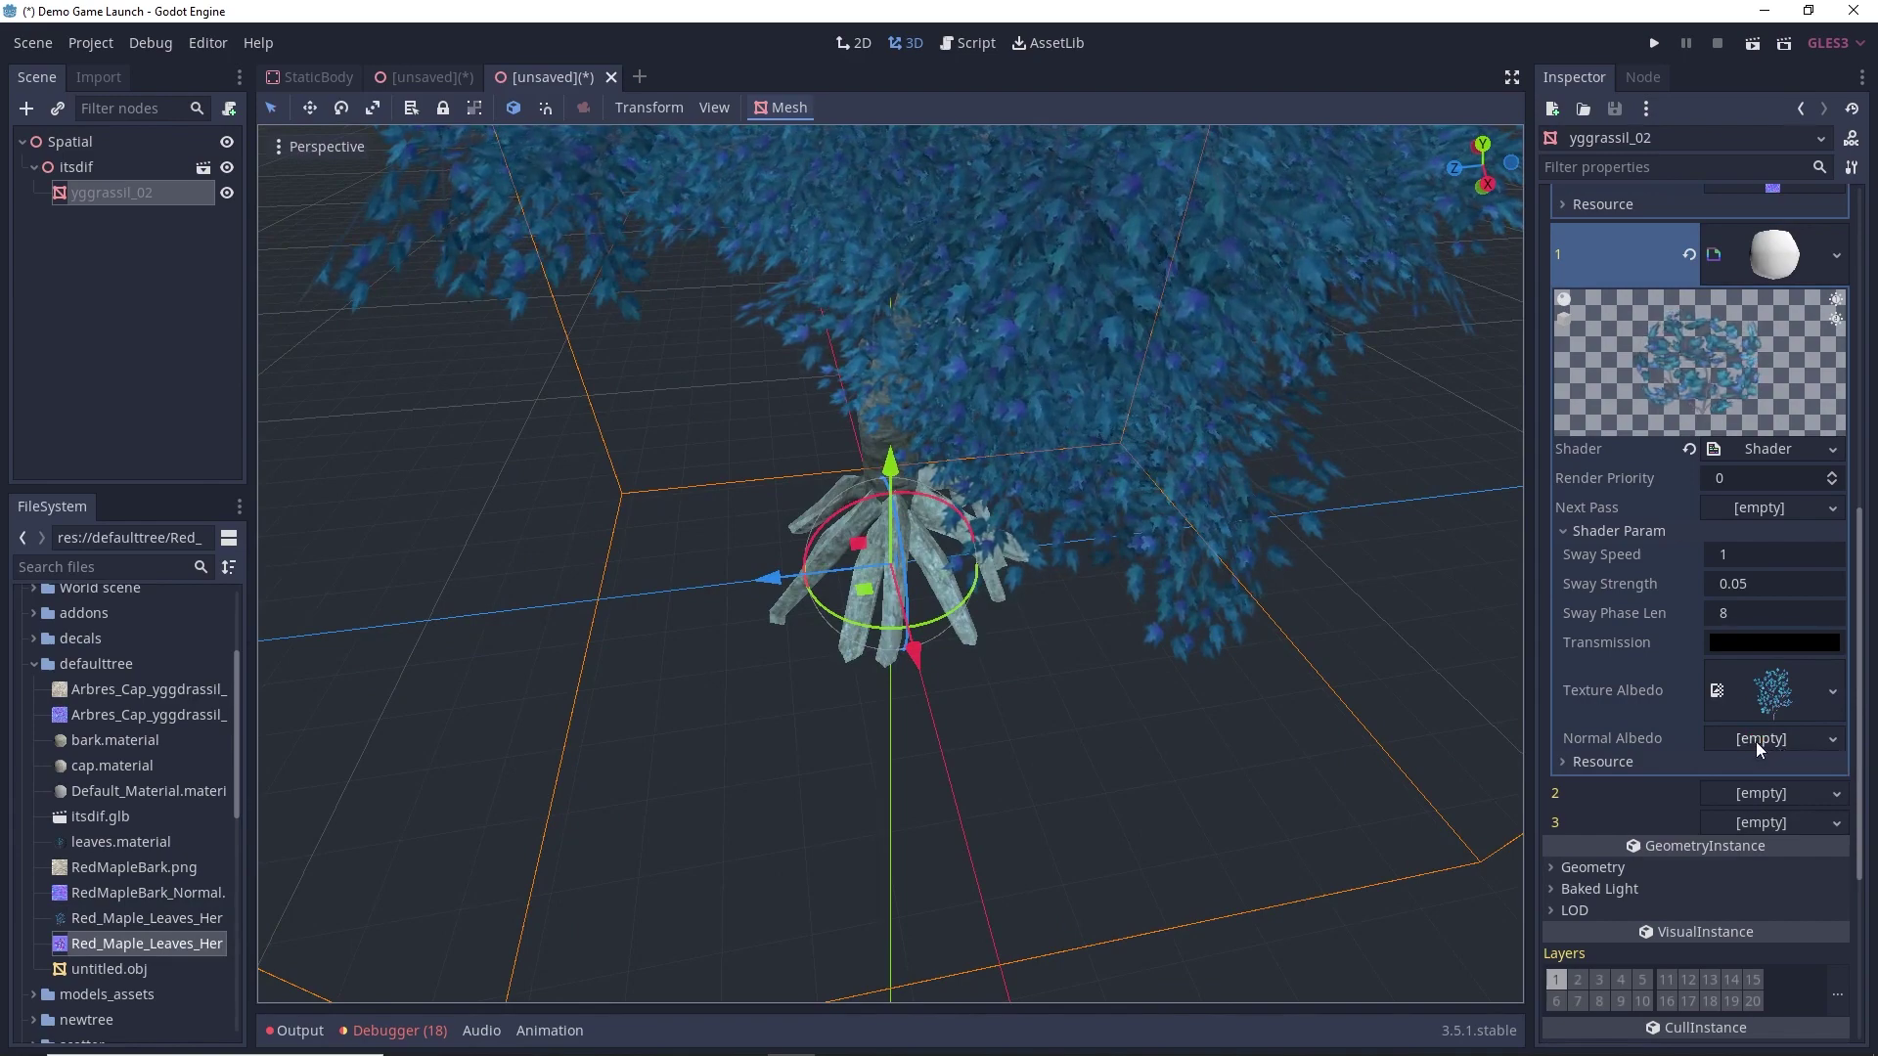
{"action": "left_click", "coordinate": [1757, 742]}
{"action": "left_click", "coordinate": [1691, 1036]}
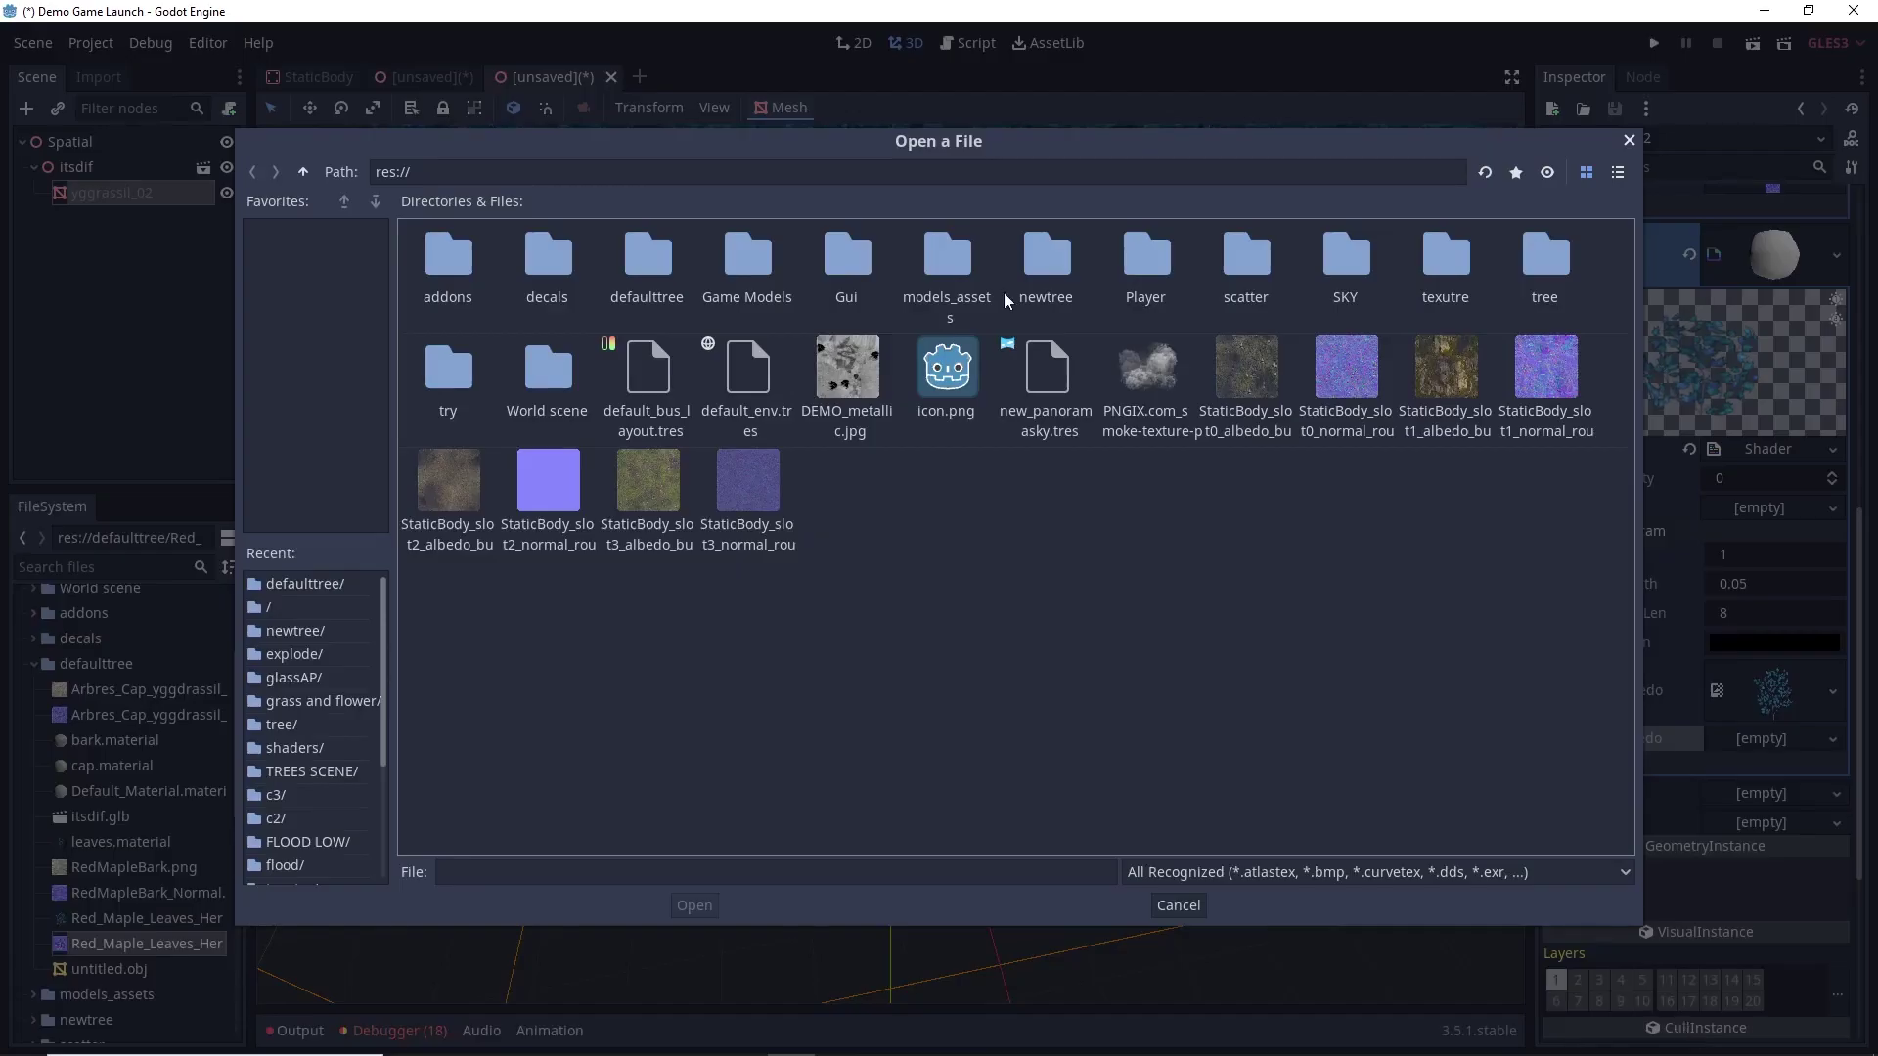
{"action": "double_click", "coordinate": [650, 284]}
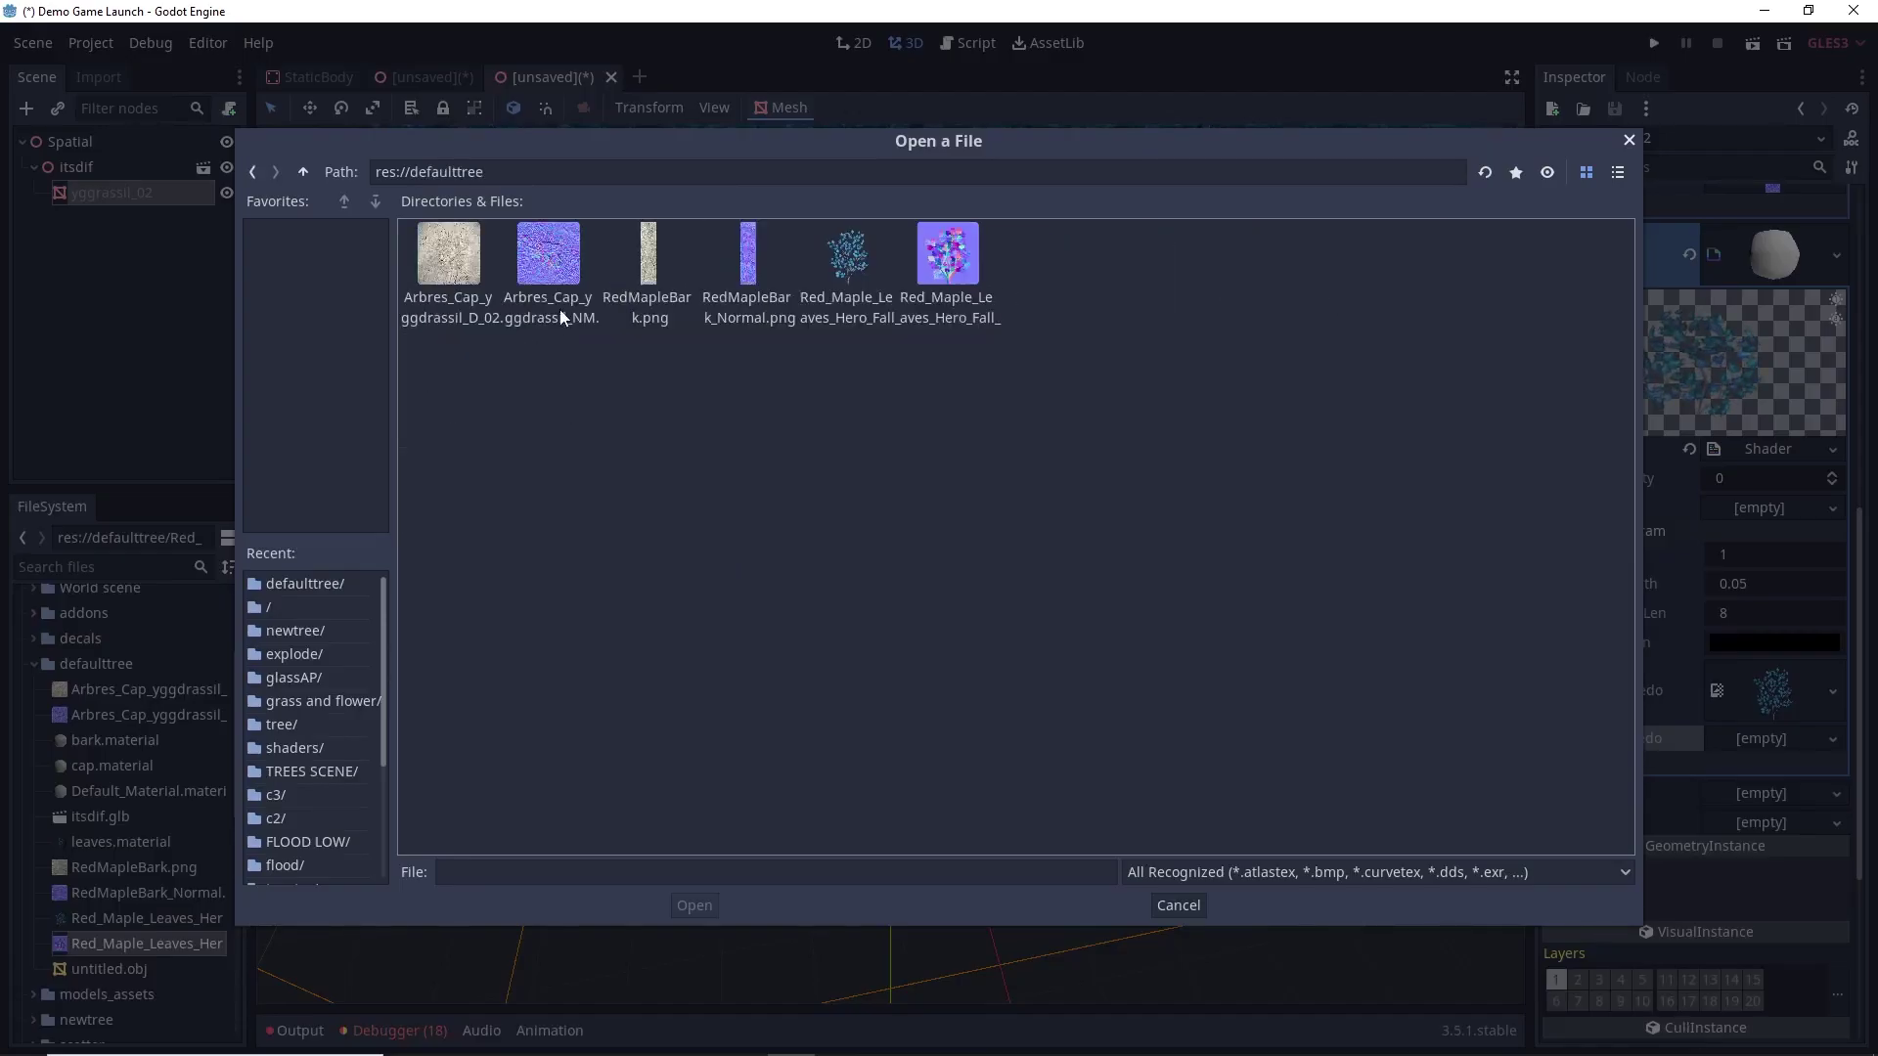
{"action": "left_click", "coordinate": [946, 262]}
{"action": "double_click", "coordinate": [945, 262]}
Set the Sway Strength of yggrassil_02's slot 1 leaf material to 0.2 and its Sway Speed to 1.2
{"action": "scroll", "coordinate": [1153, 436], "scroll_direction": "up", "scroll_amount": 3}
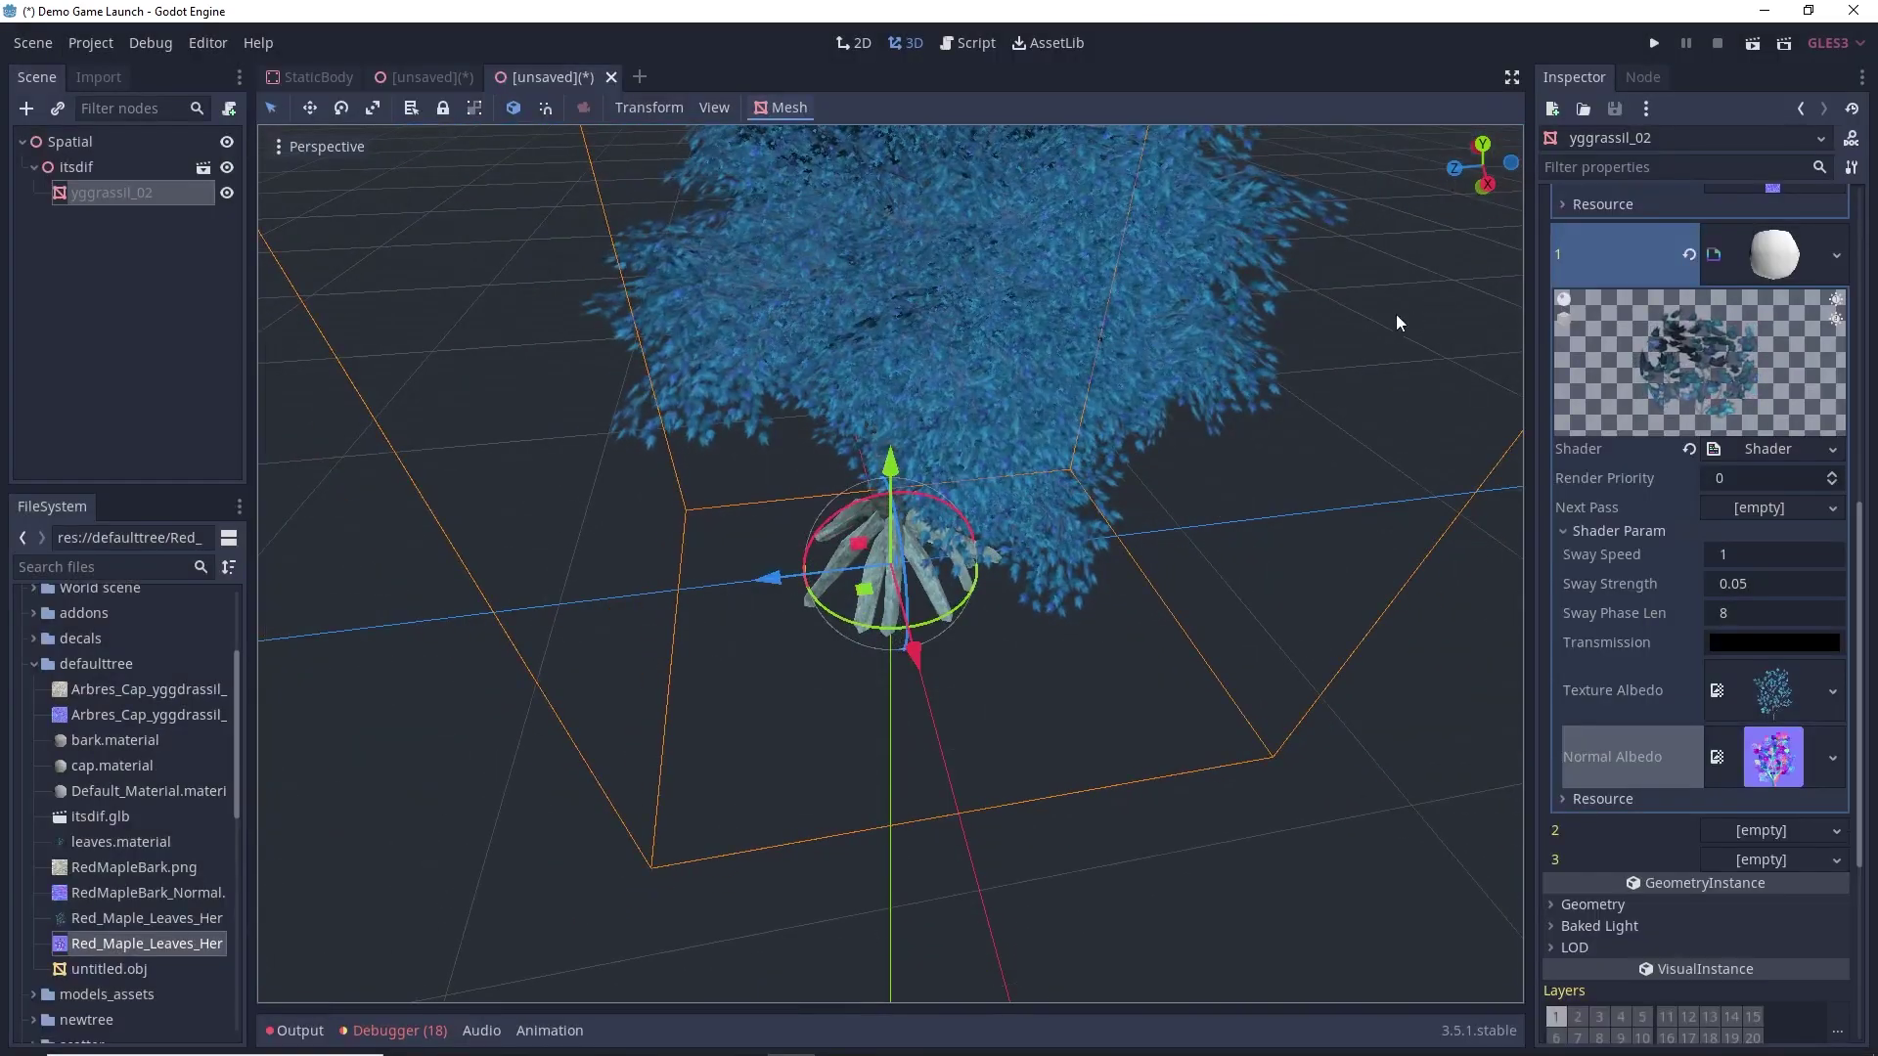
{"action": "right_click_drag", "start_coordinate": [1395, 314], "coordinate": [1322, 429]}
{"action": "key", "text": "w"}
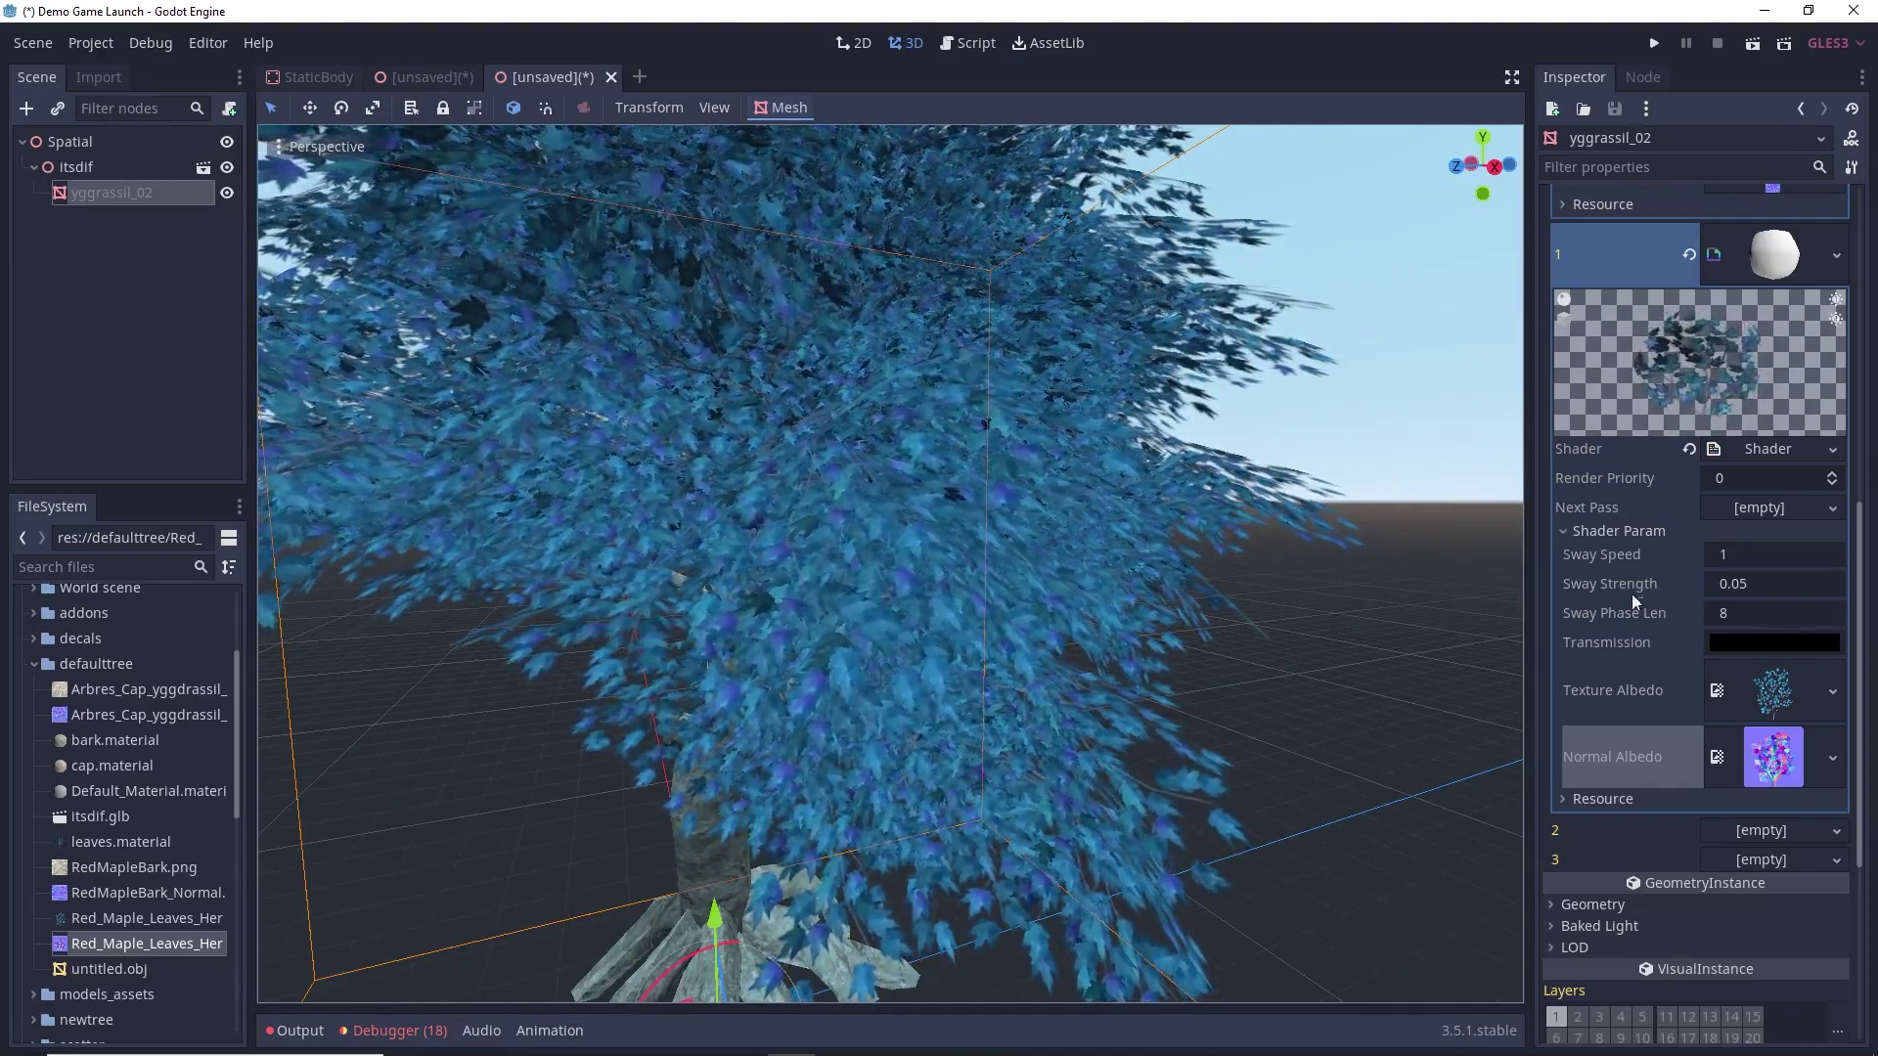
{"action": "left_click", "coordinate": [1757, 584]}
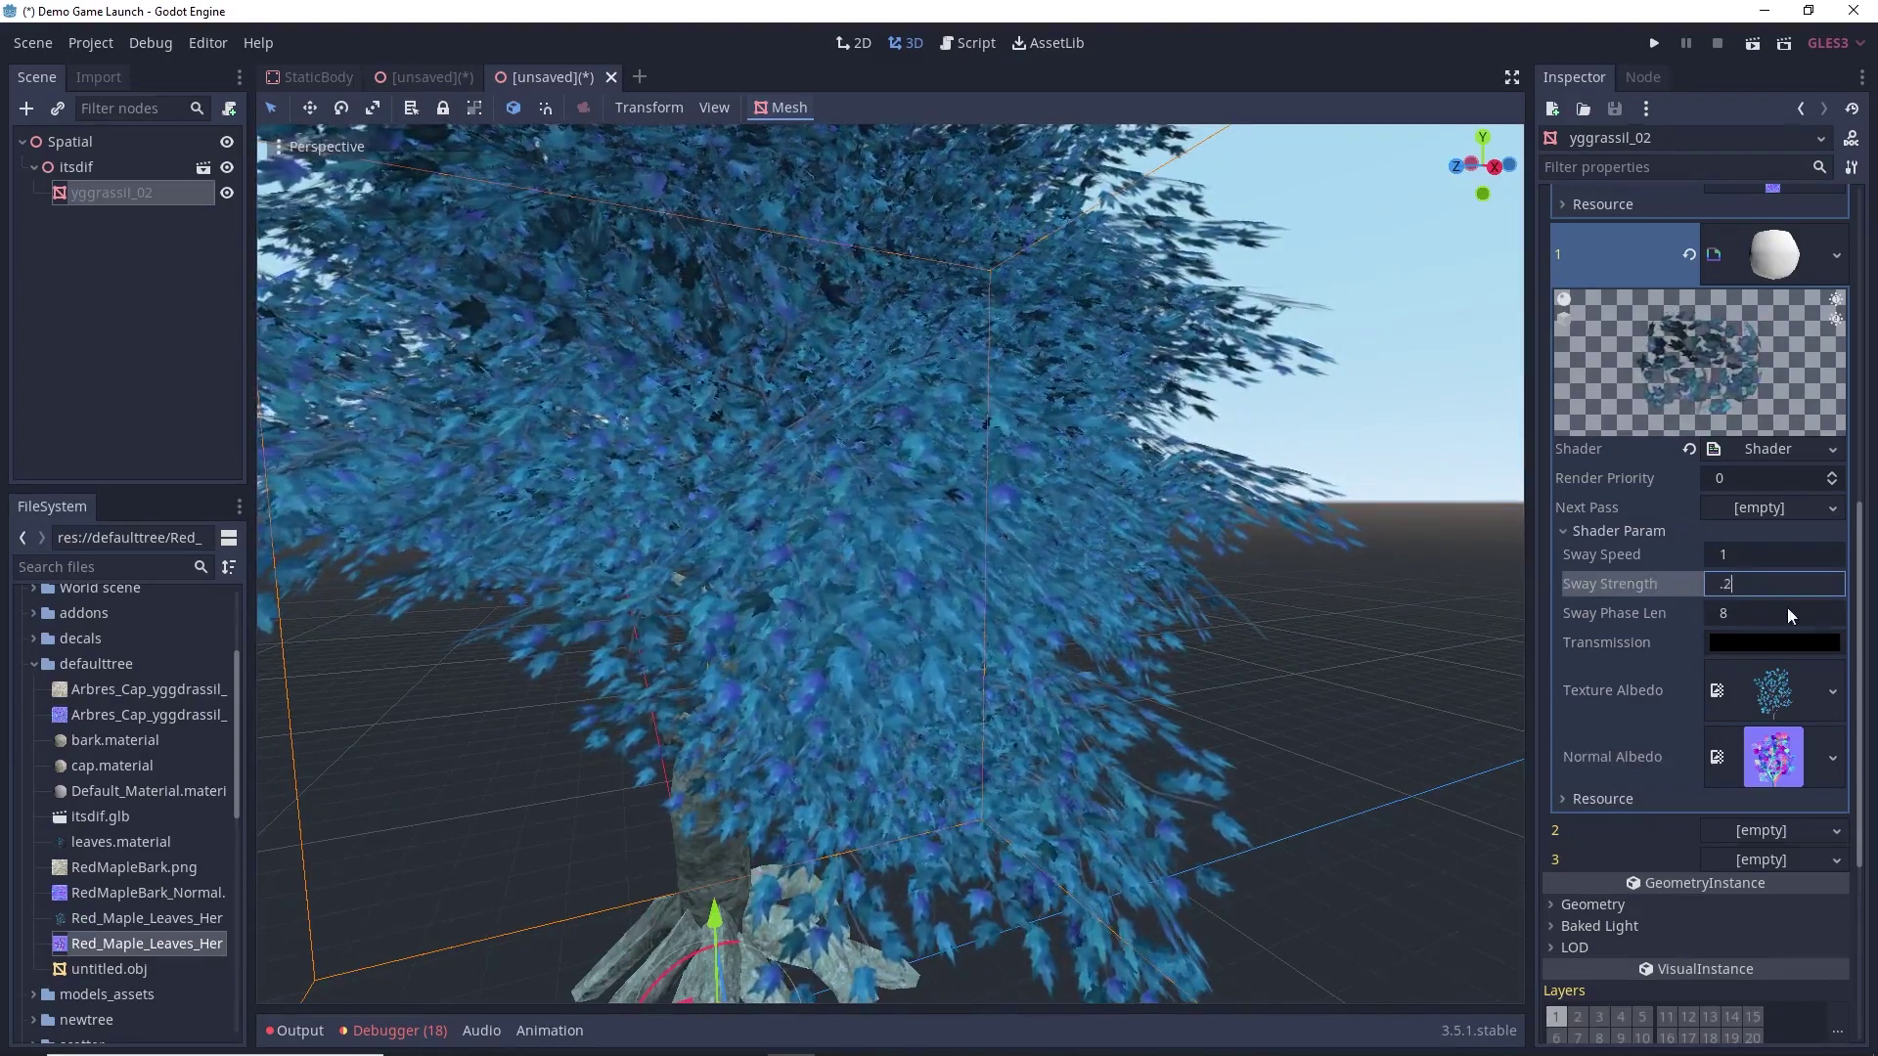
{"action": "type", "text": "0.2"}
{"action": "key", "text": "Return"}
{"action": "left_click", "coordinate": [1752, 554]}
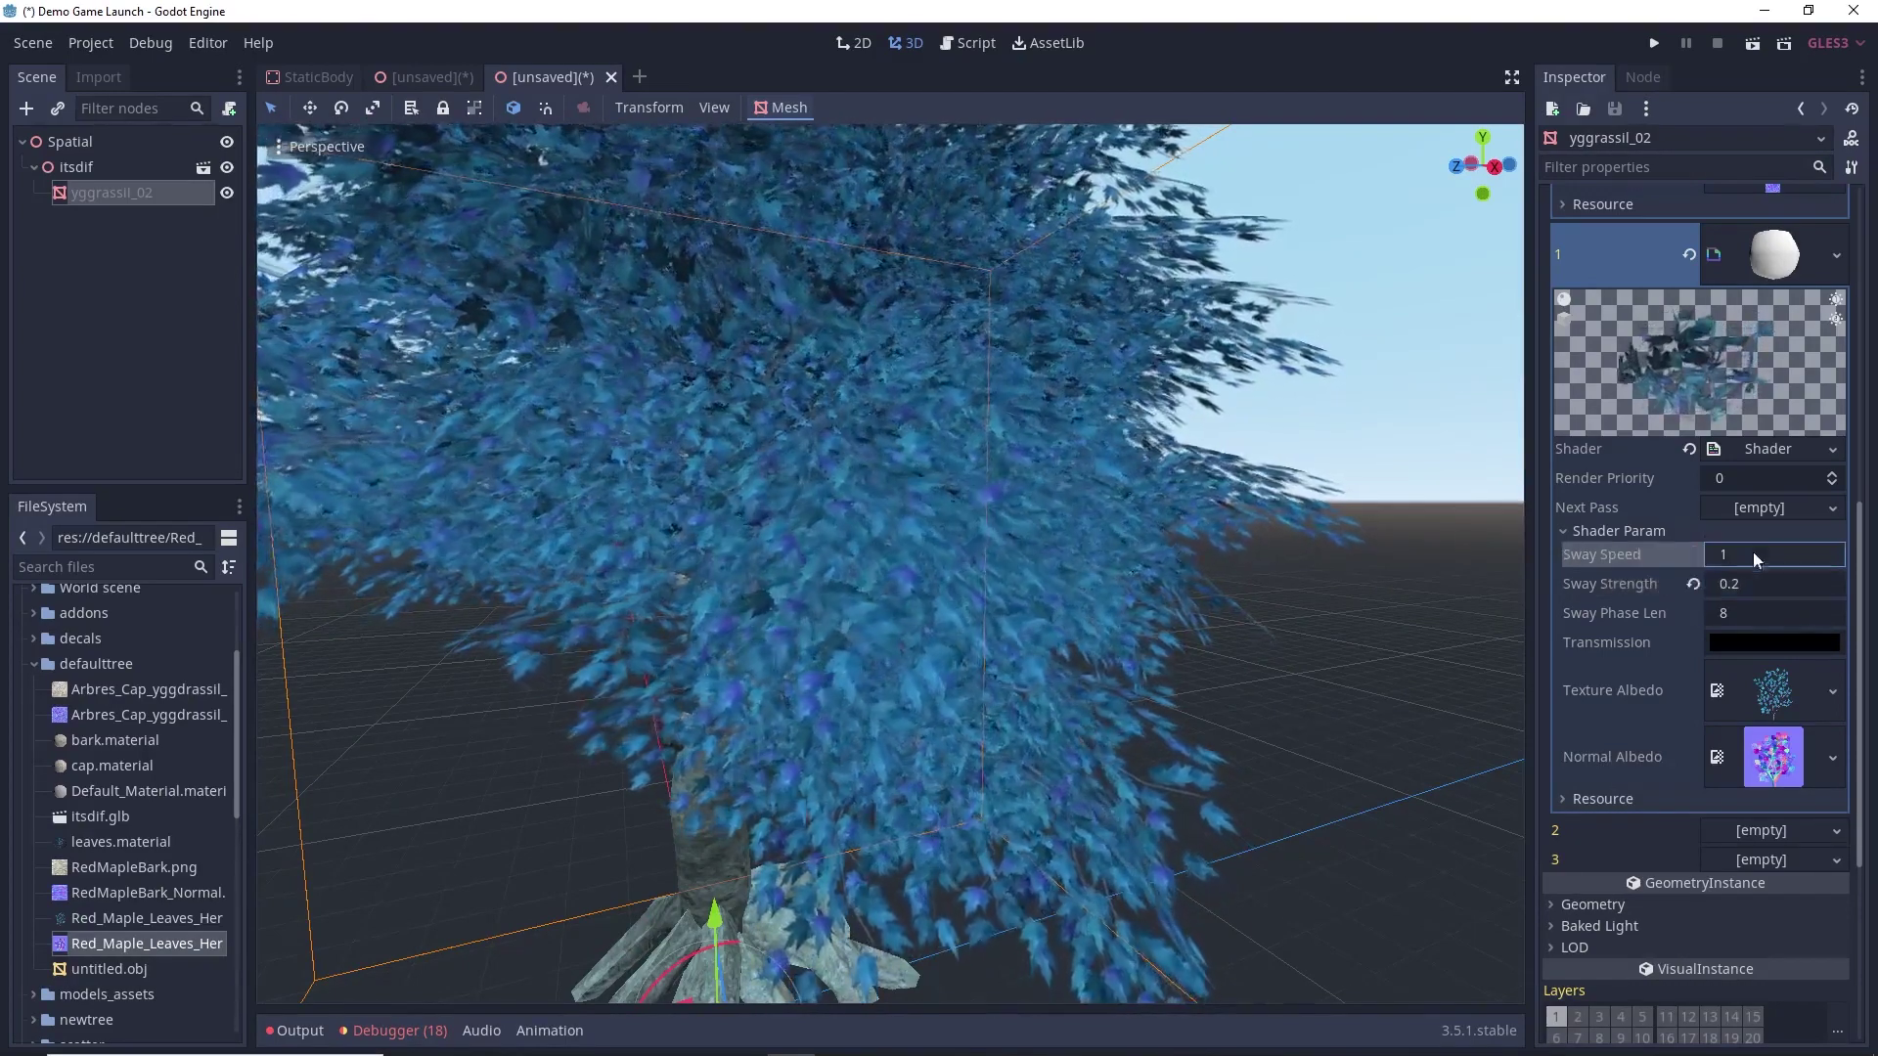
{"action": "type", "text": "1.2"}
{"action": "key", "text": "Return"}
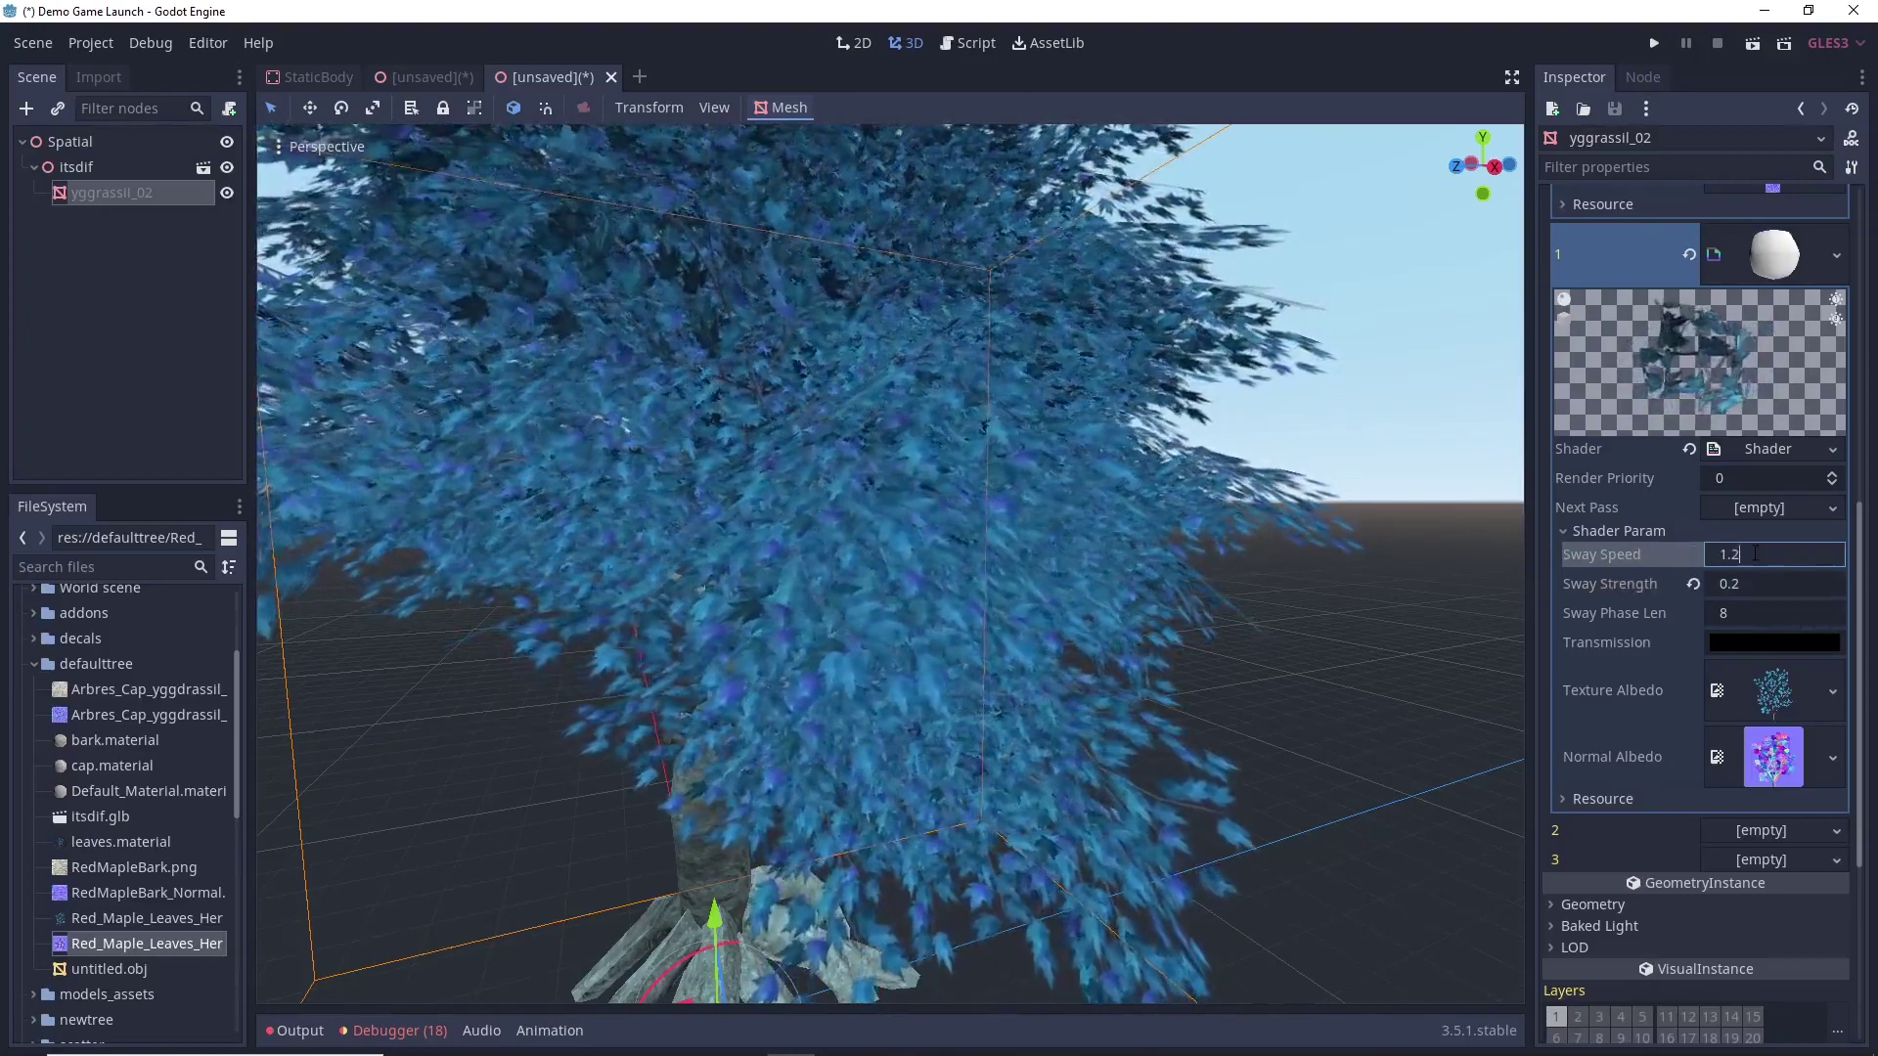
Examine the swaying leaves, trunk and branches of the tree from several sides and up close
{"action": "scroll", "coordinate": [1402, 588], "scroll_direction": "down", "scroll_amount": 5}
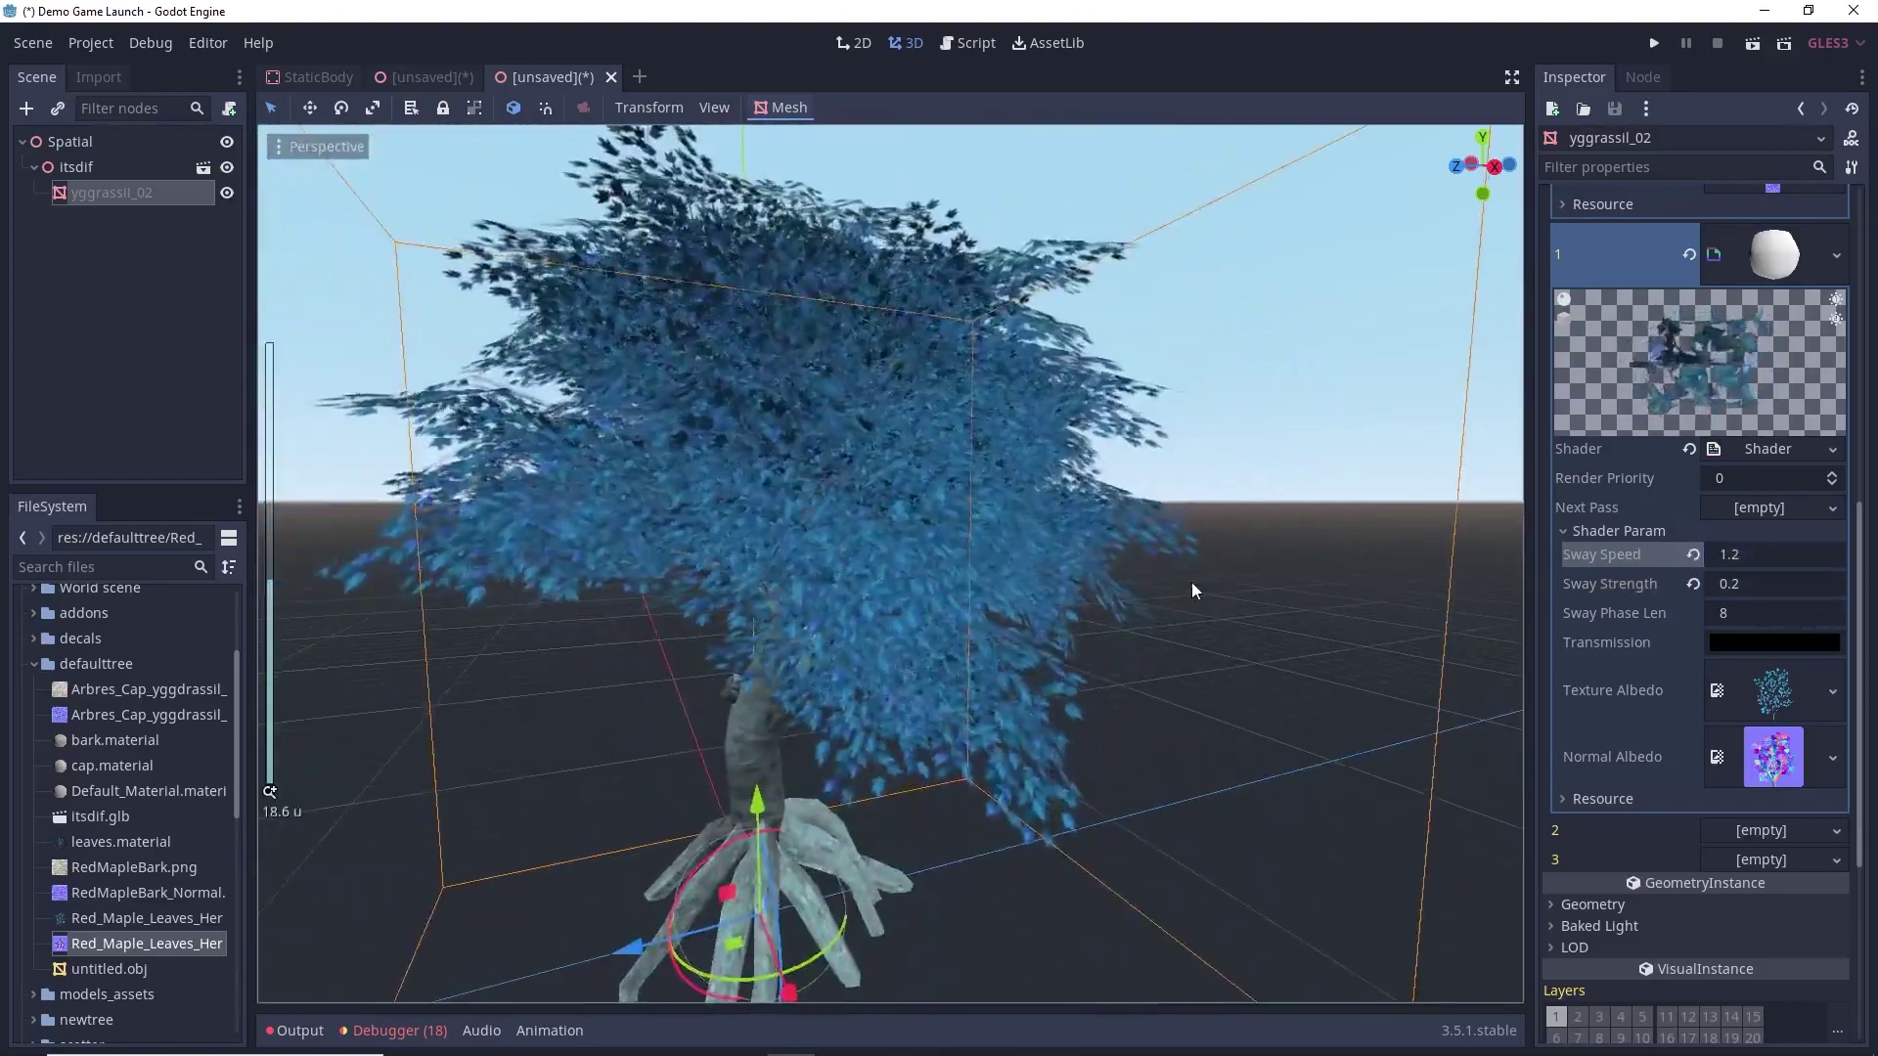
{"action": "scroll", "coordinate": [1191, 583], "scroll_direction": "up", "scroll_amount": 2}
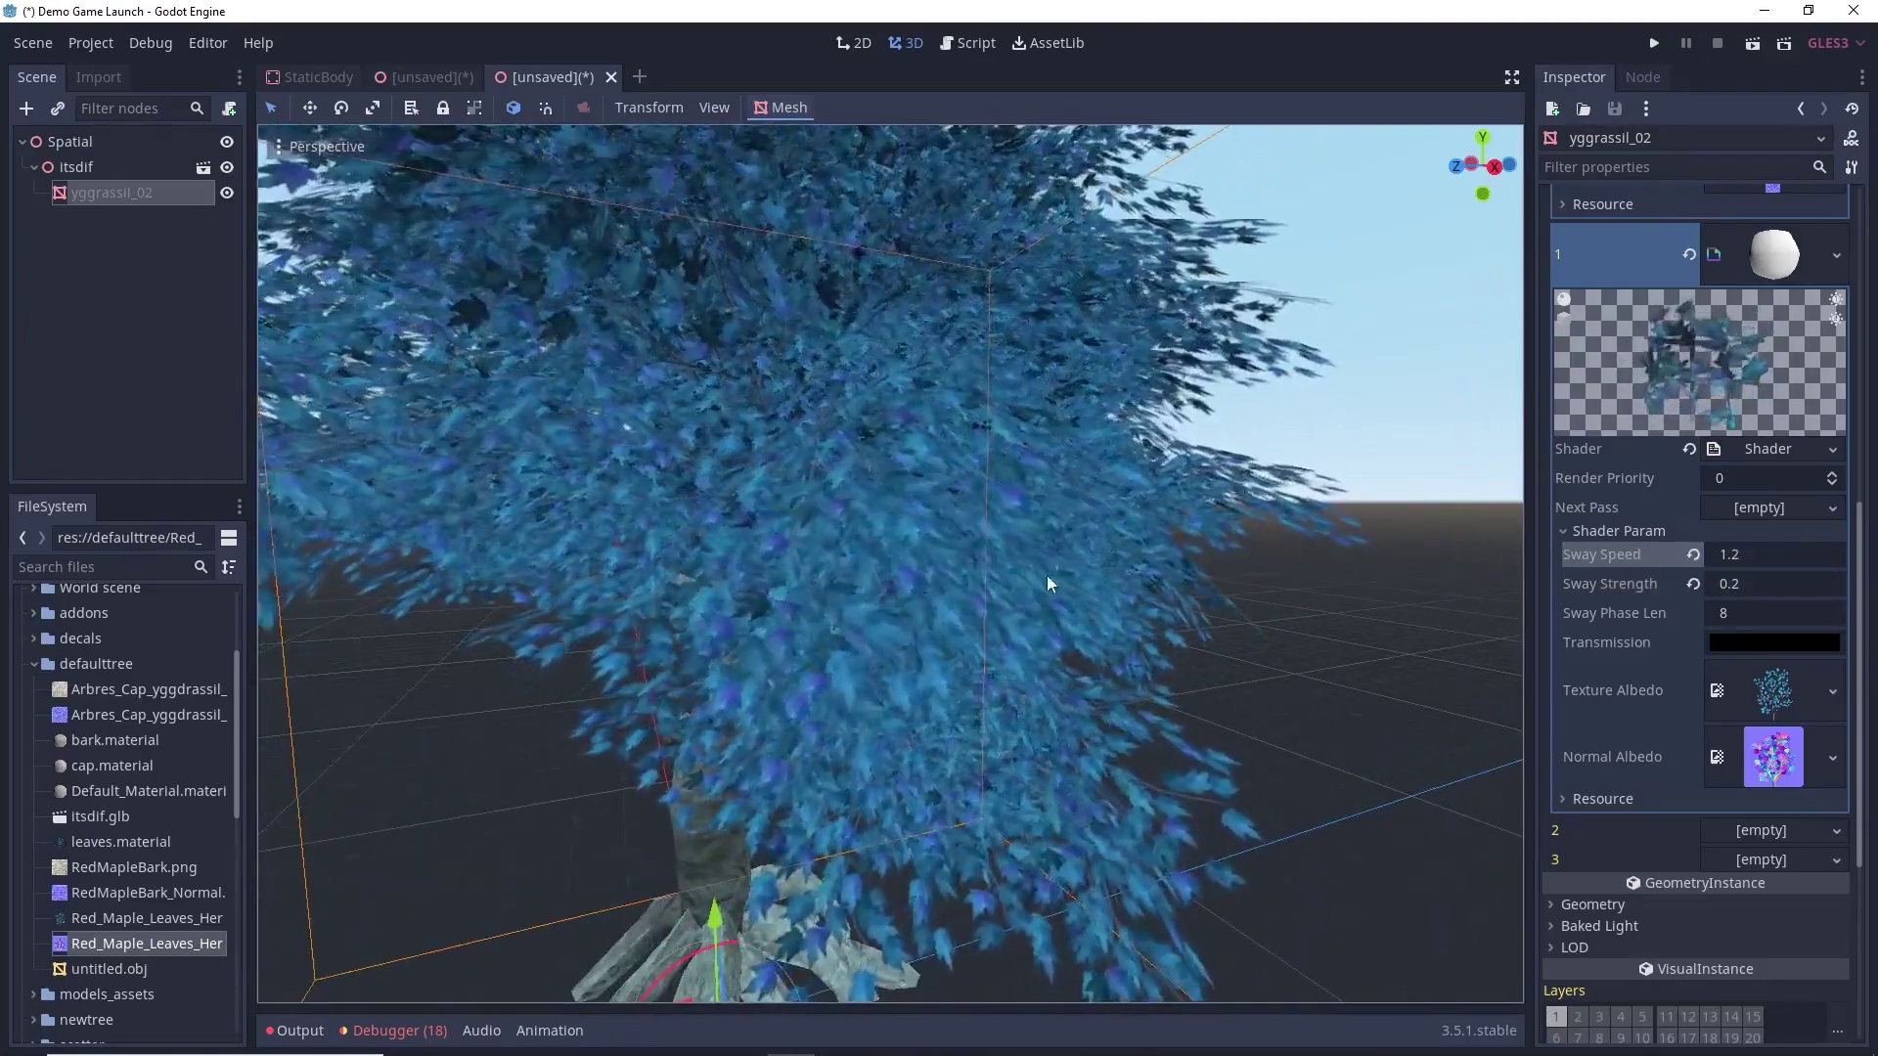
{"action": "left_click_drag", "start_coordinate": [1483, 168], "coordinate": [1532, 169]}
{"action": "middle_click_drag", "start_coordinate": [1125, 557], "coordinate": [1048, 560]}
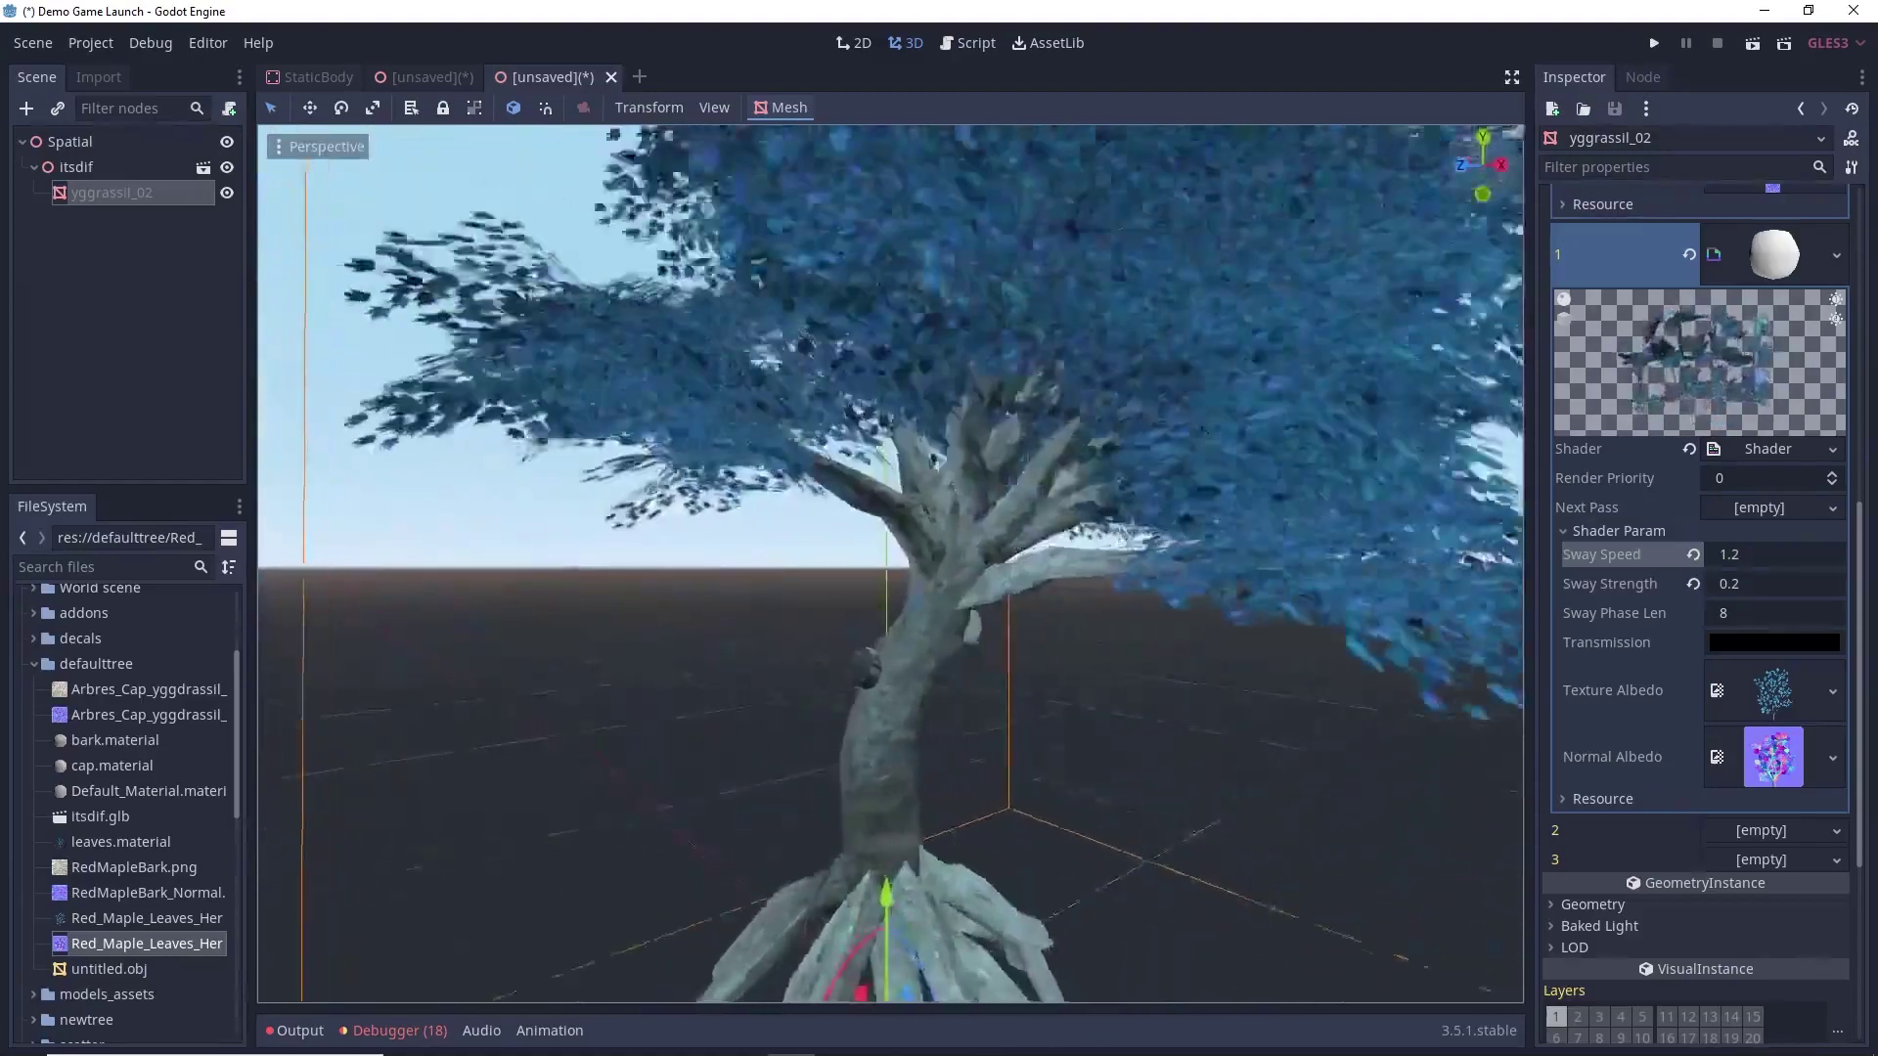
{"action": "scroll", "coordinate": [1049, 561], "scroll_direction": "up", "scroll_amount": 4}
{"action": "scroll", "coordinate": [1047, 564], "scroll_direction": "down", "scroll_amount": 2}
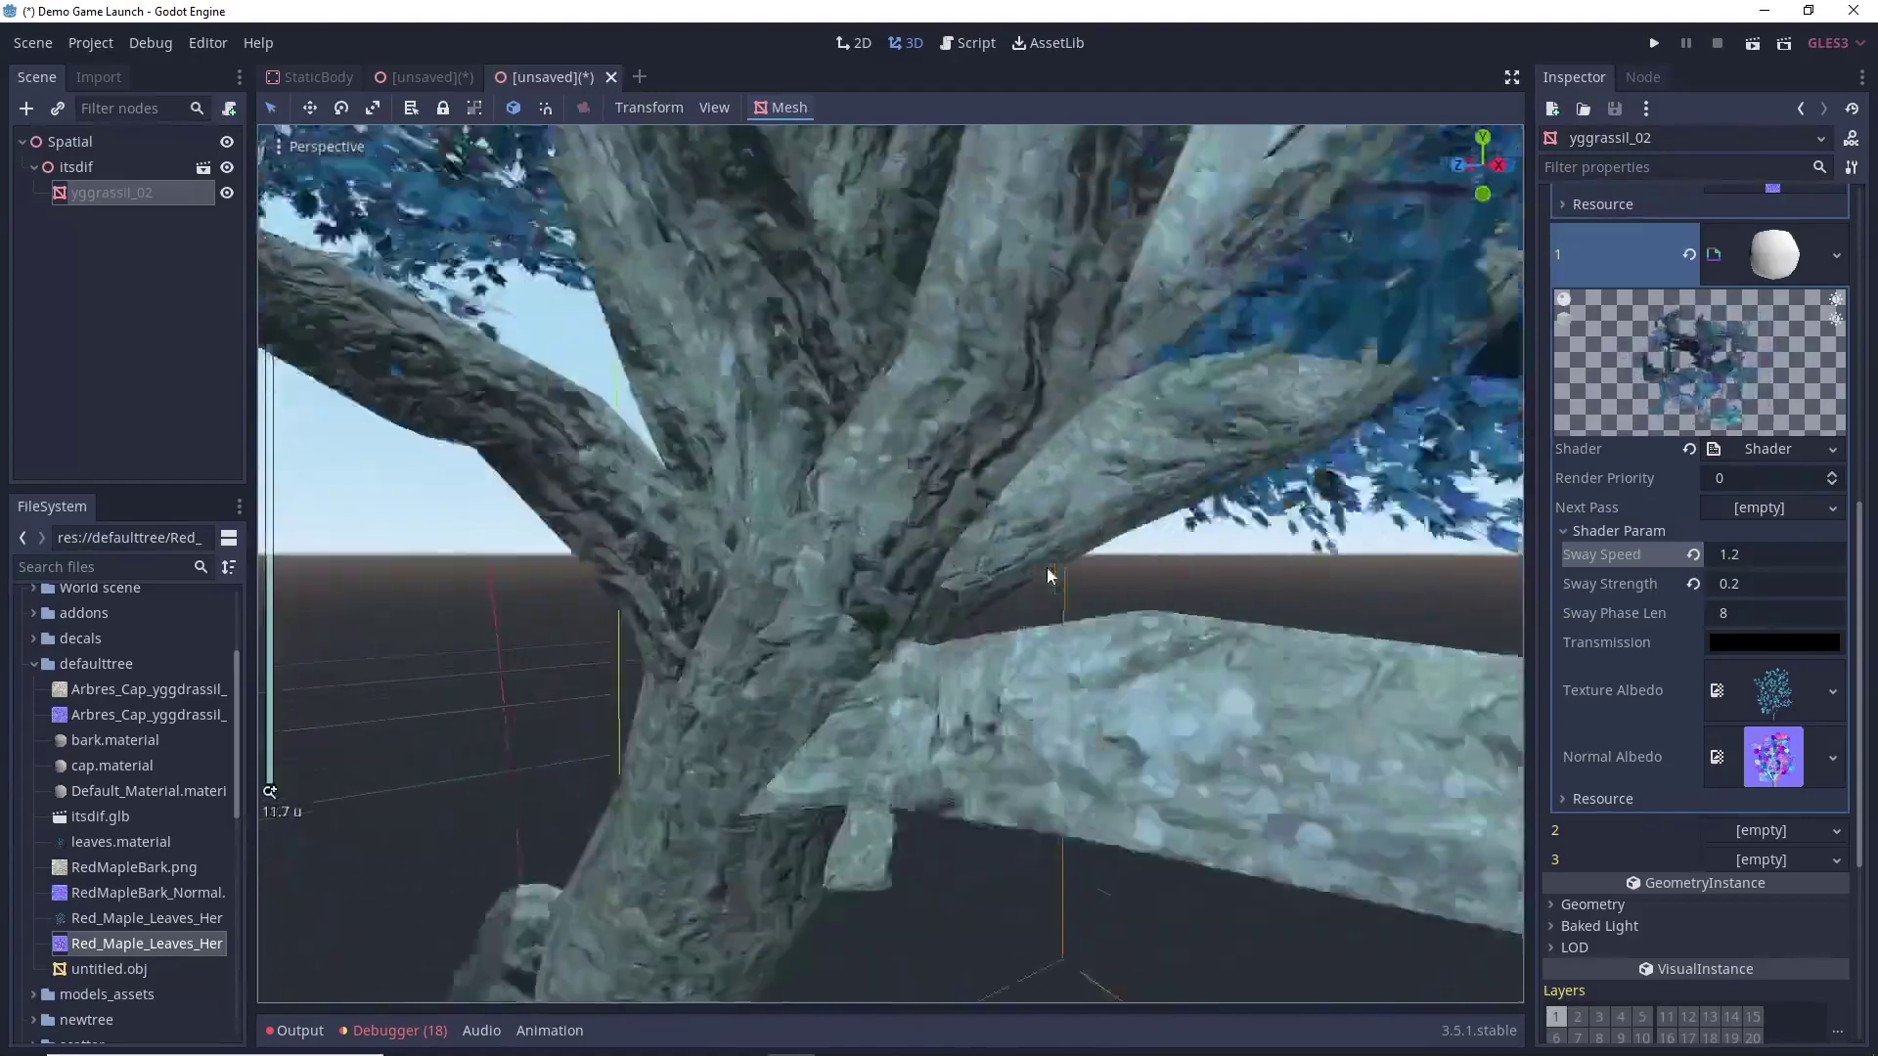
{"action": "right_click_drag", "start_coordinate": [1052, 591], "coordinate": [1205, 591]}
{"action": "key", "text": "w"}
{"action": "key", "text": "s"}
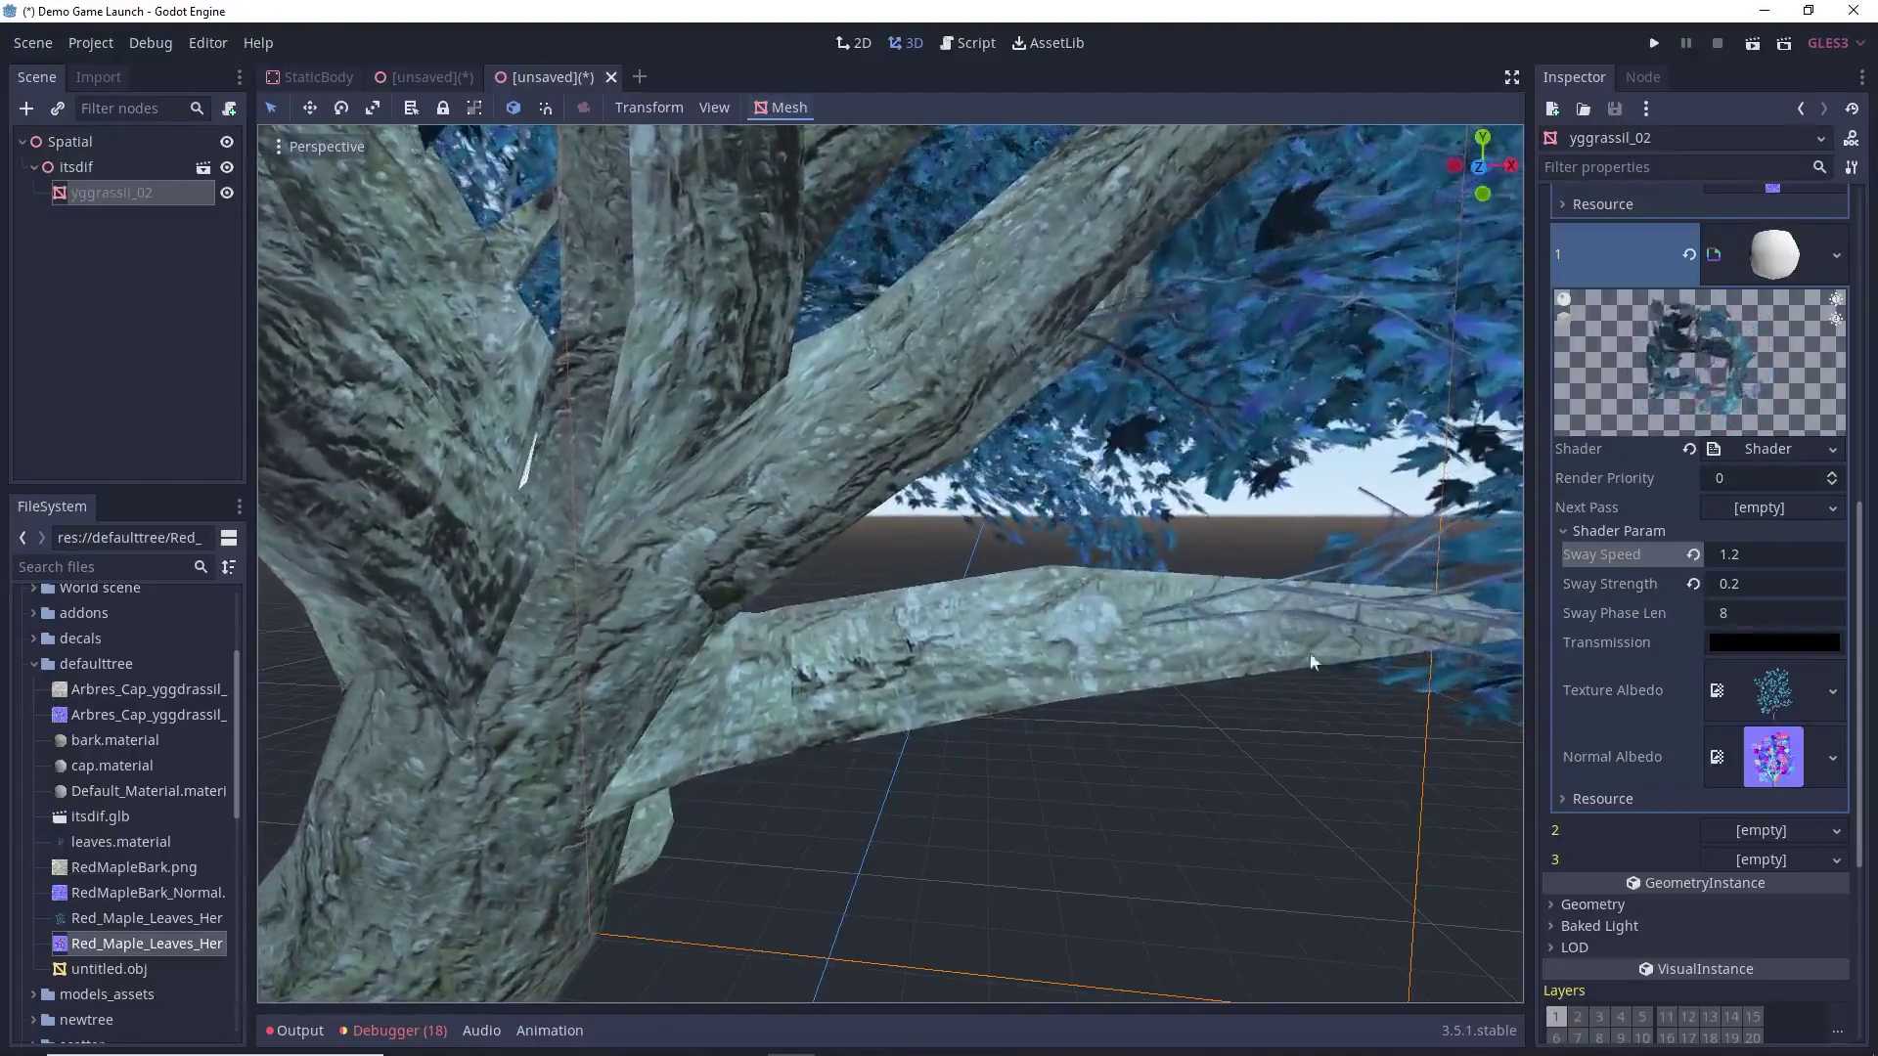
Set the Sway Phase Len of yggrassil_02's slot 0 bark material to 0
{"action": "scroll", "coordinate": [1639, 603], "scroll_direction": "up", "scroll_amount": 5}
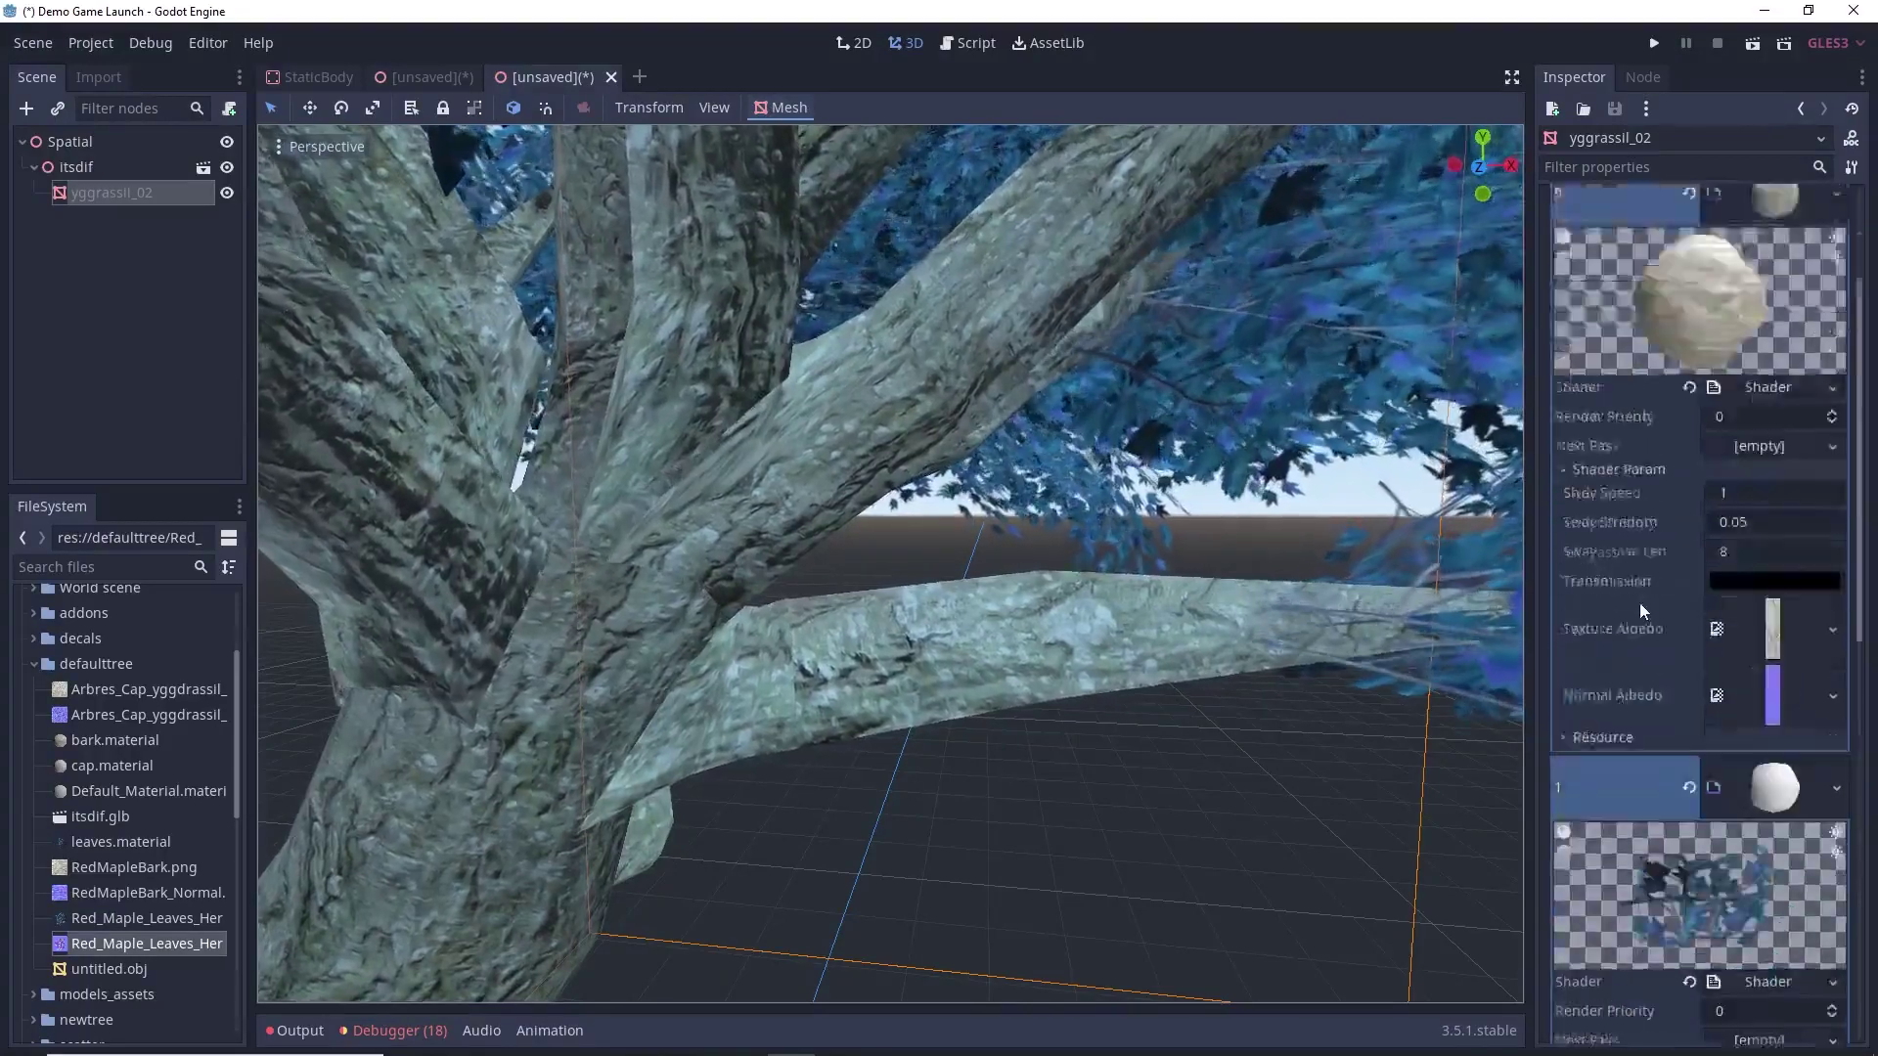
{"action": "scroll", "coordinate": [1710, 505], "scroll_direction": "up", "scroll_amount": 3}
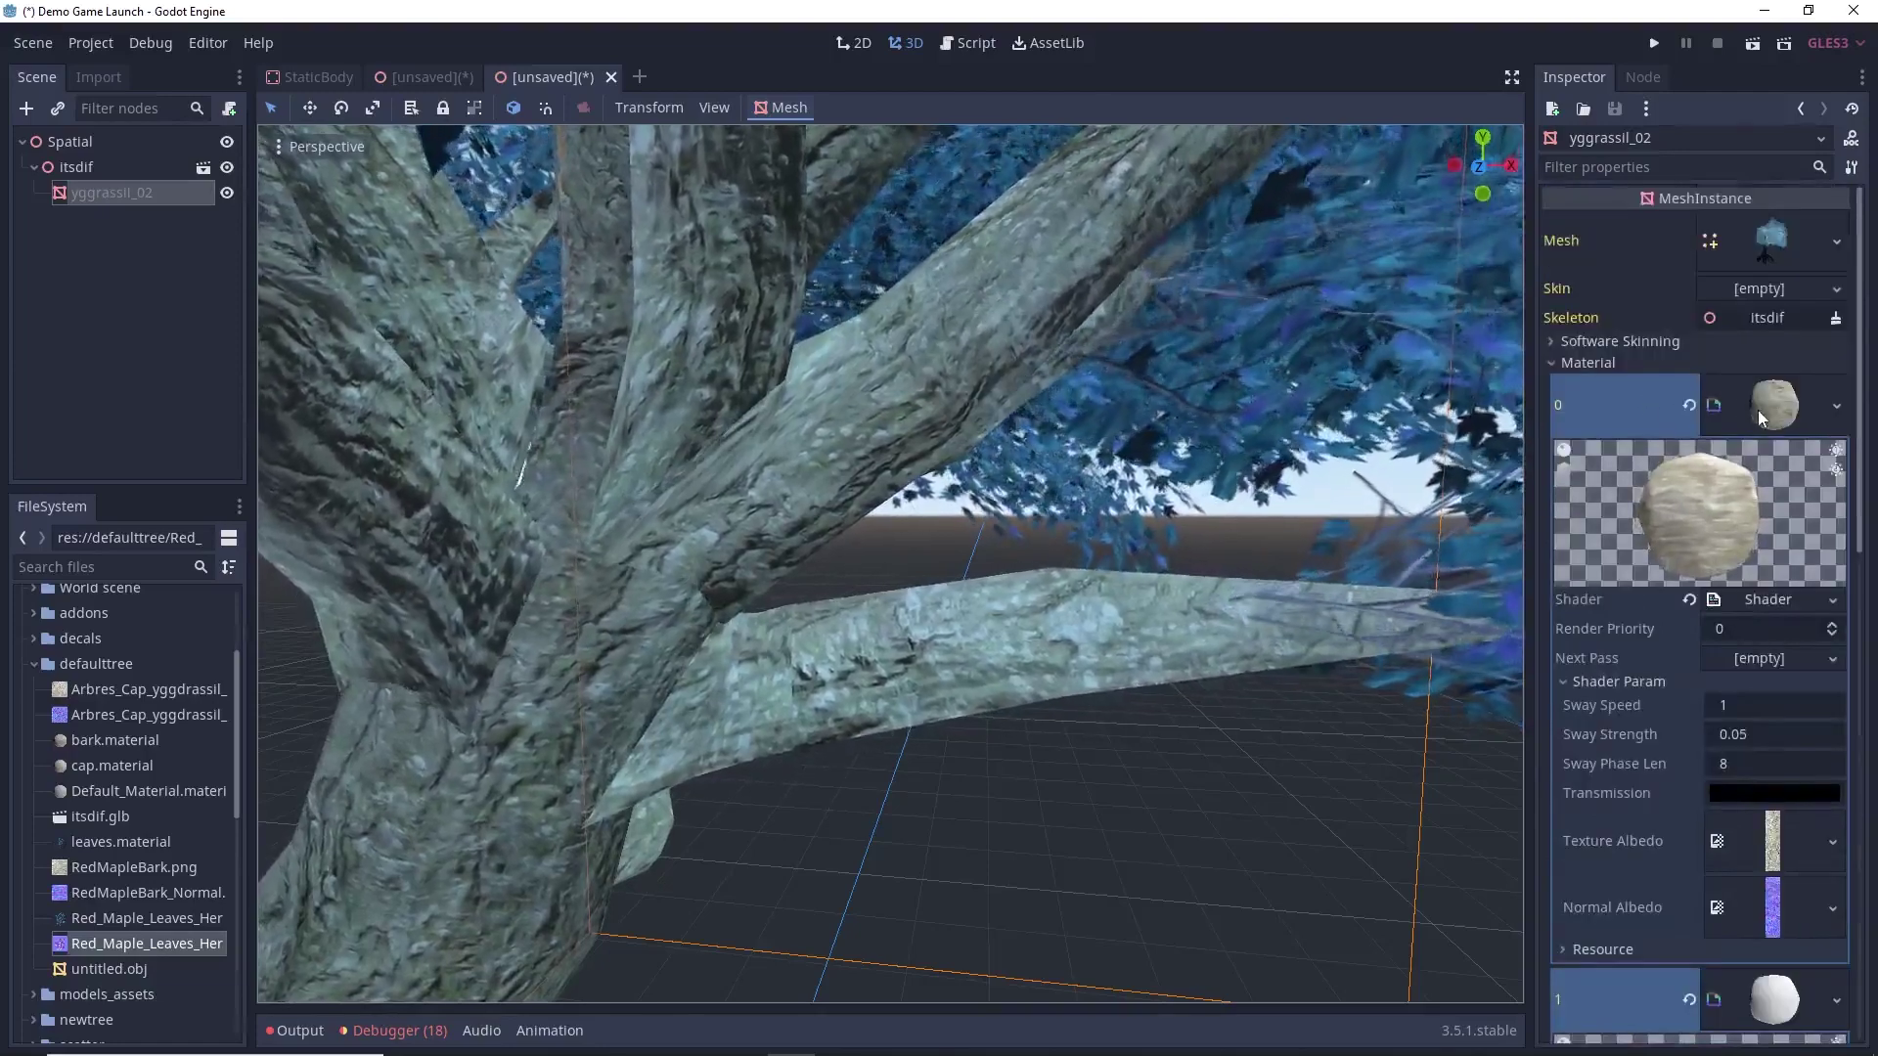
{"action": "scroll", "coordinate": [1676, 635], "scroll_direction": "down", "scroll_amount": 3}
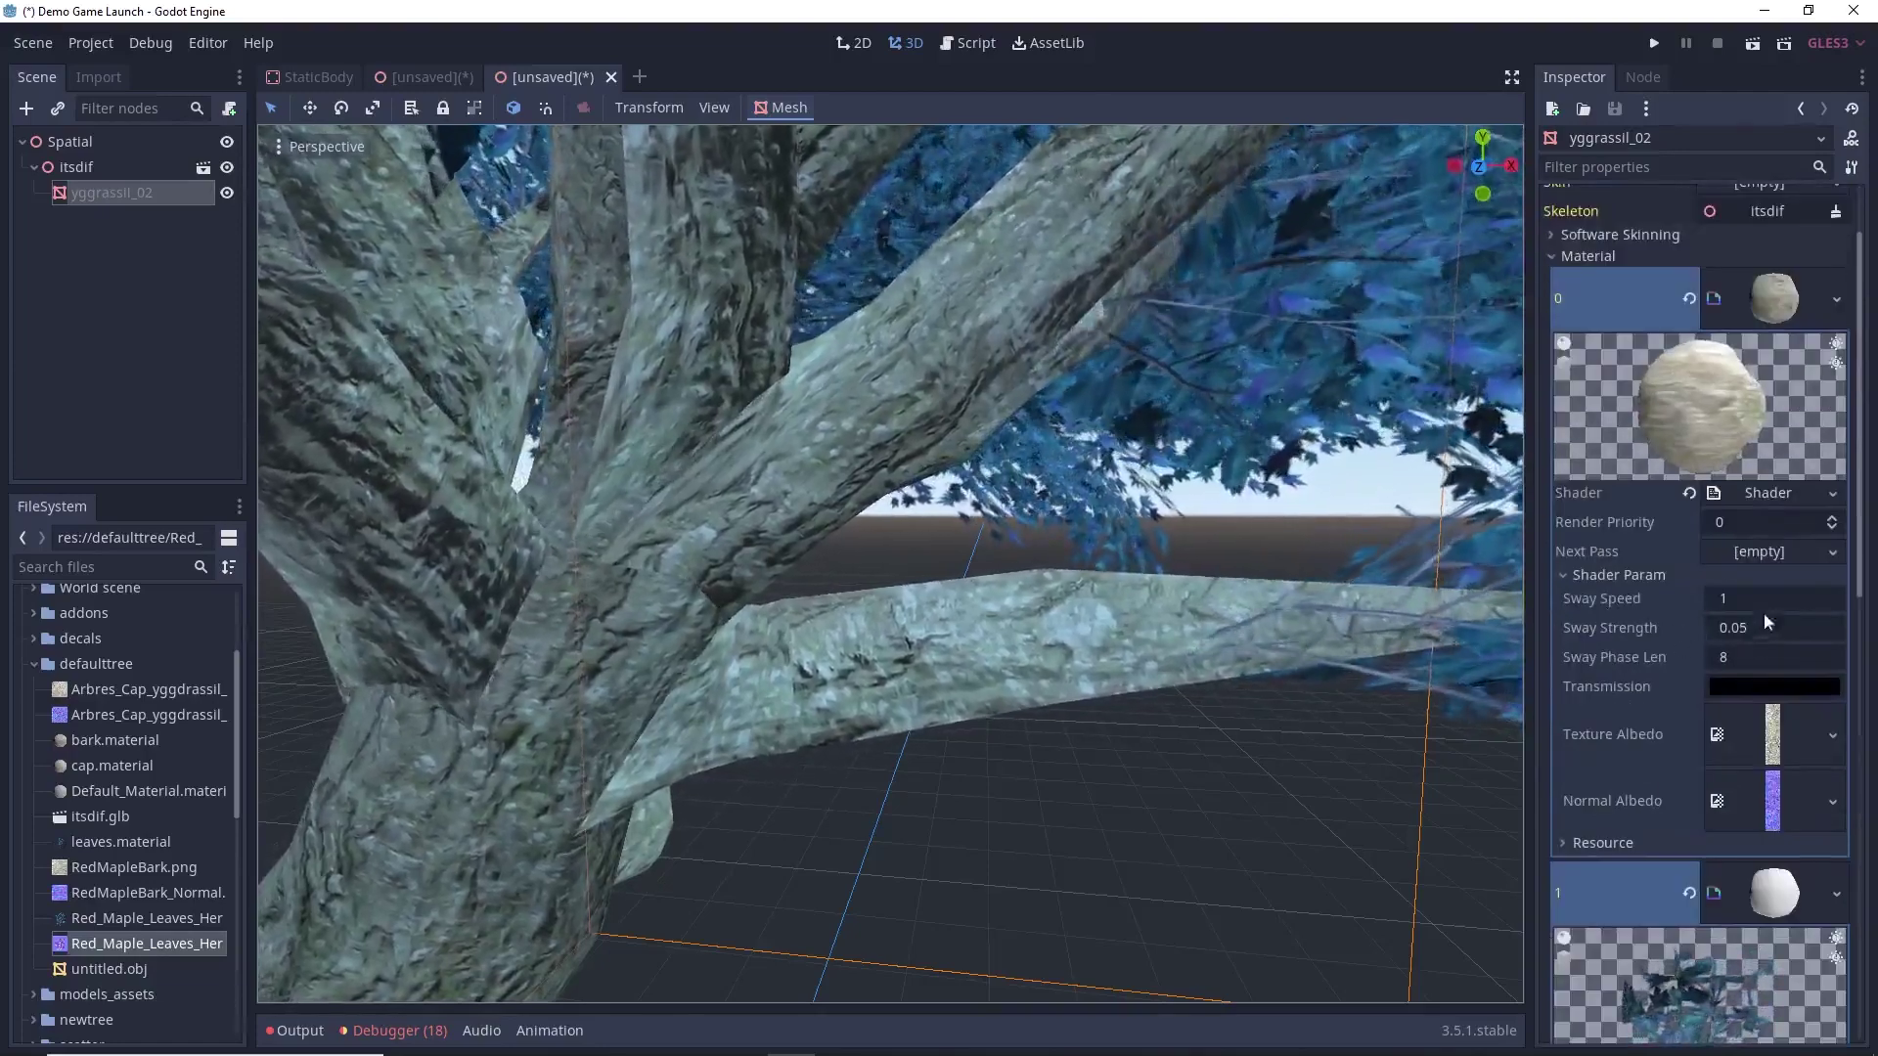
{"action": "left_click", "coordinate": [1740, 660]}
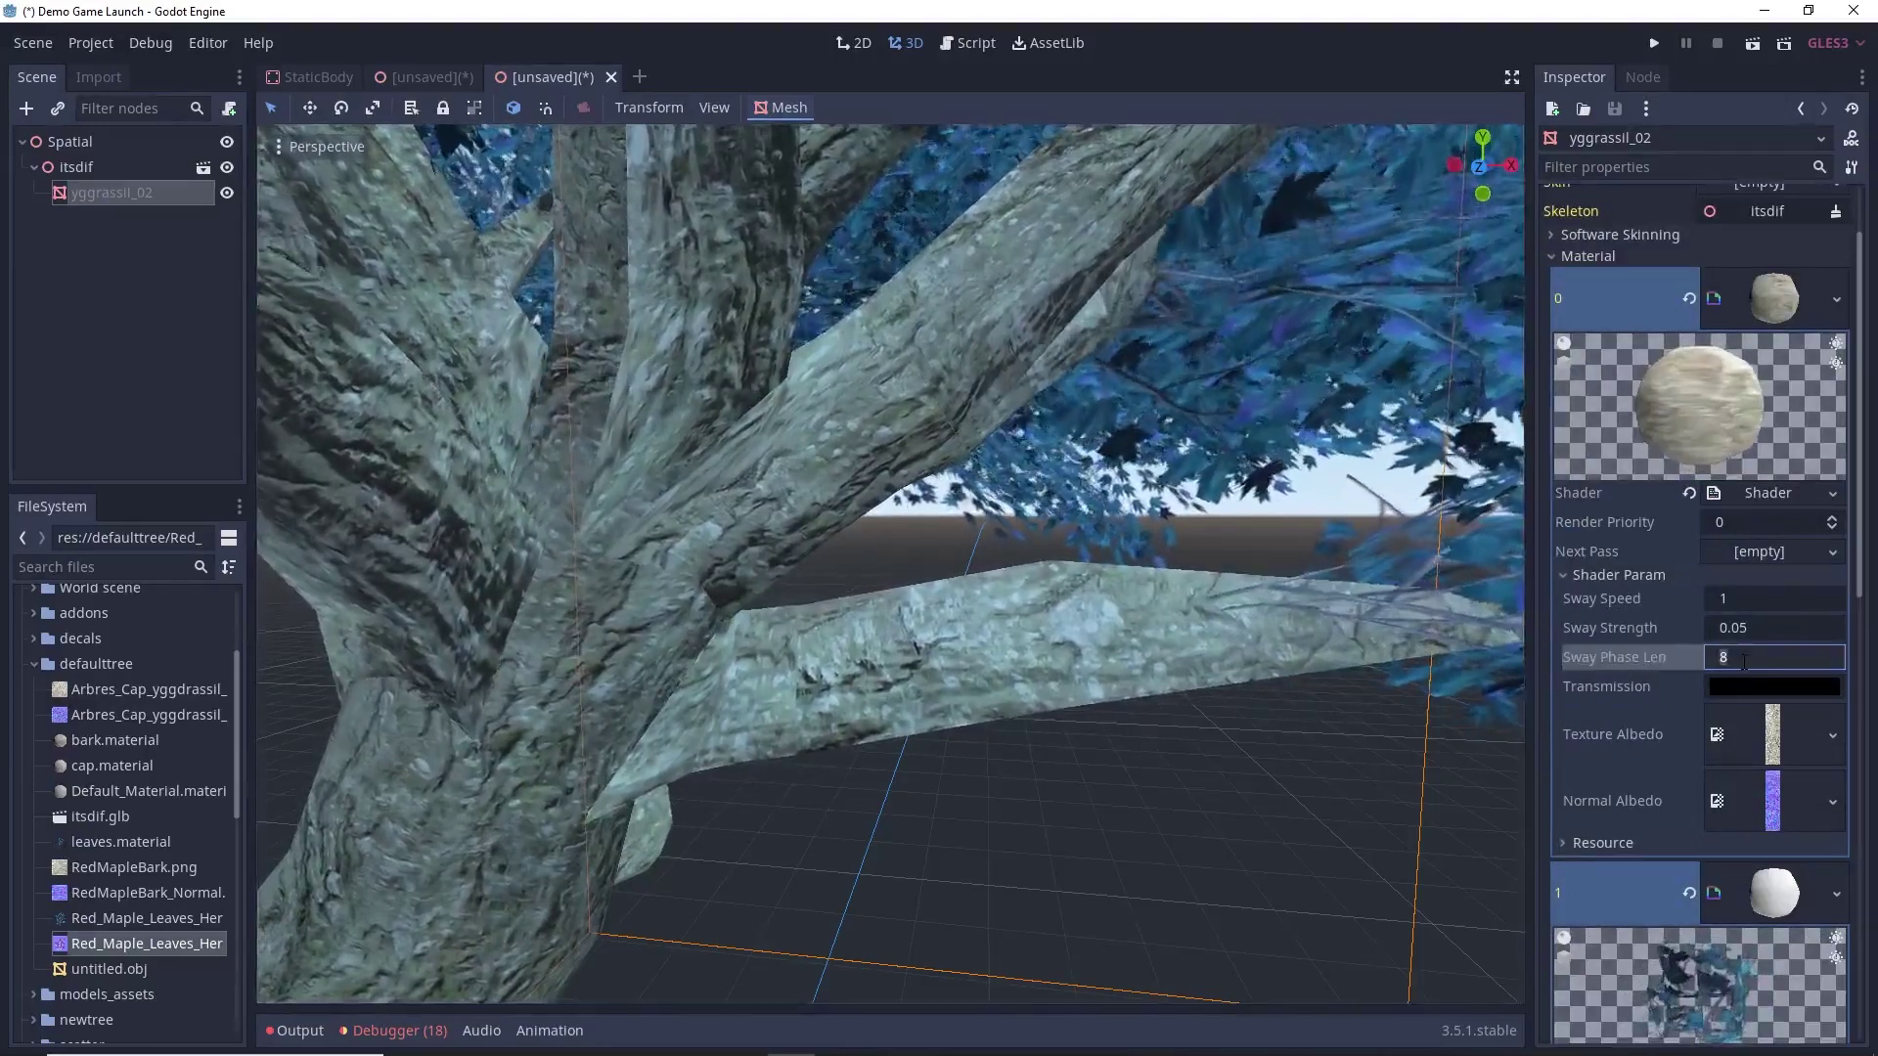
{"action": "type", "text": "0"}
{"action": "key", "text": "Return"}
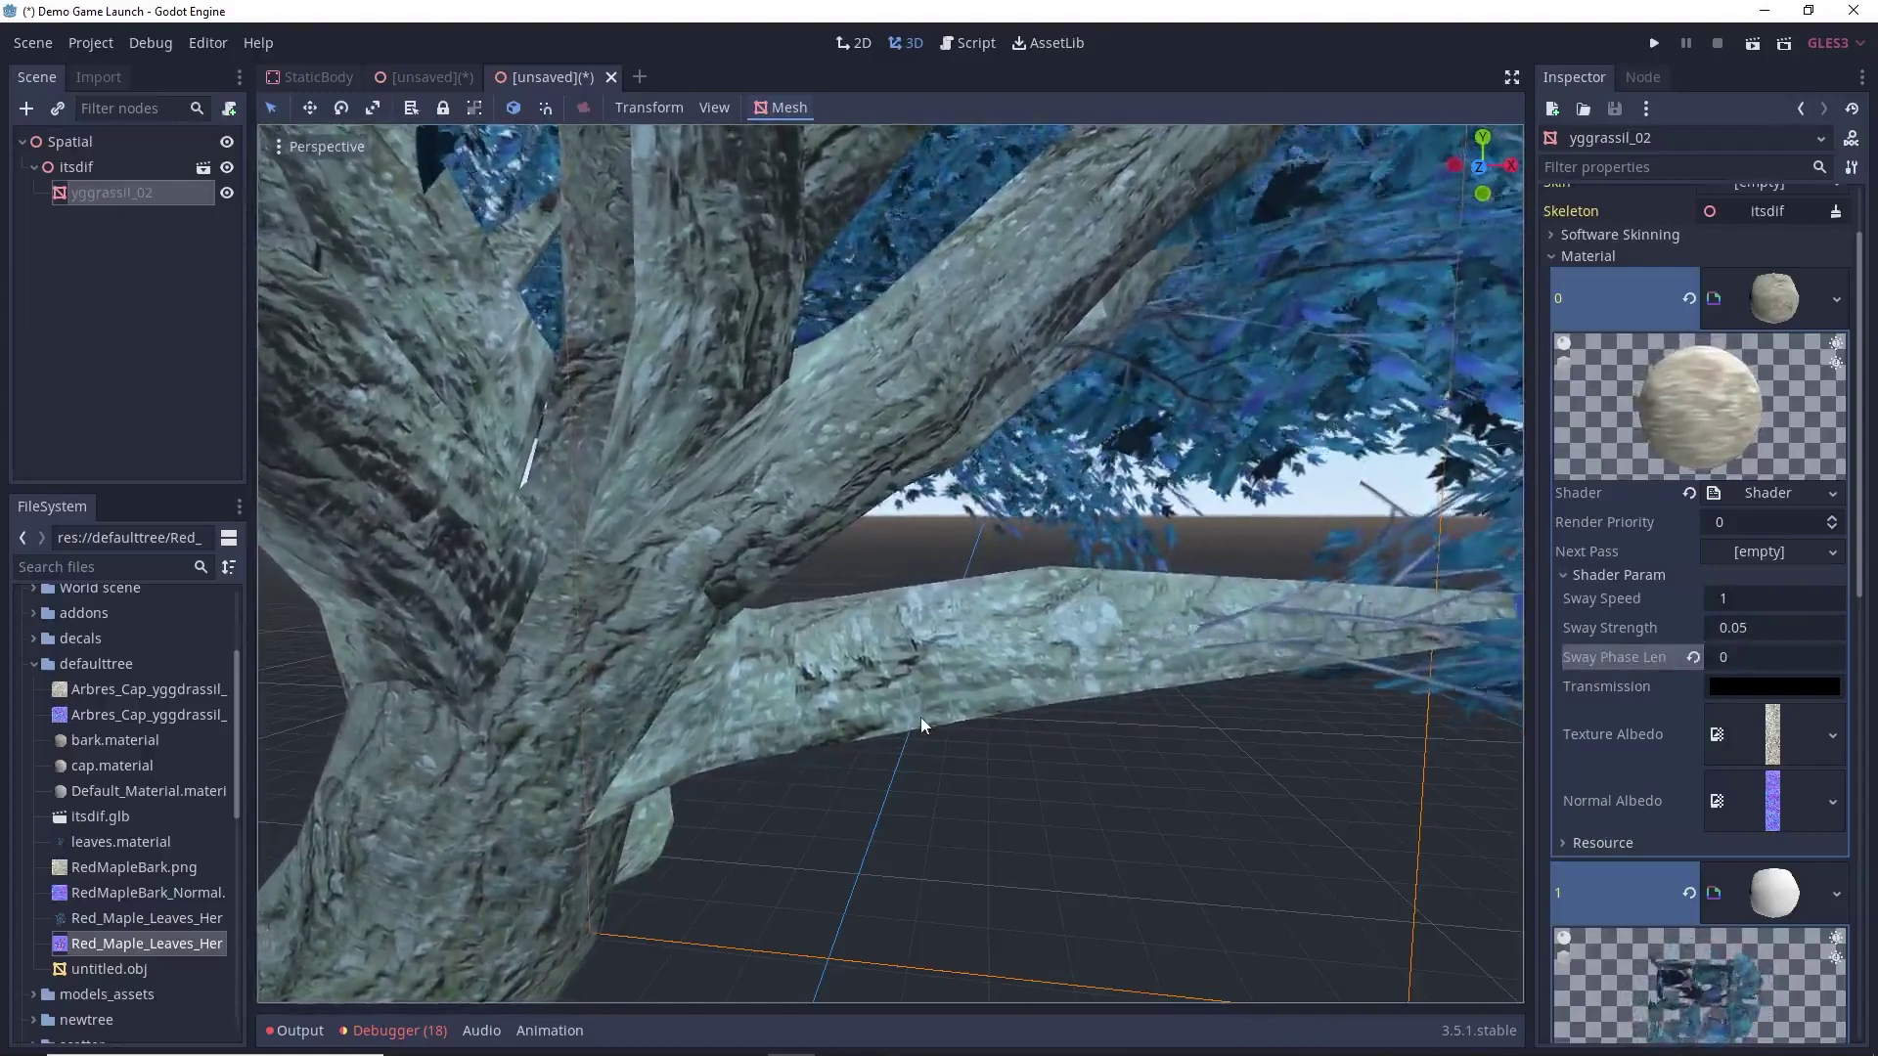
Set the Sway Strength of yggrassil_02's slot 1 leaf material to 1 and check the motion on the whole tree
{"action": "scroll", "coordinate": [1352, 153], "scroll_direction": "down", "scroll_amount": 10}
{"action": "left_click_drag", "start_coordinate": [1481, 188], "coordinate": [1445, 239]}
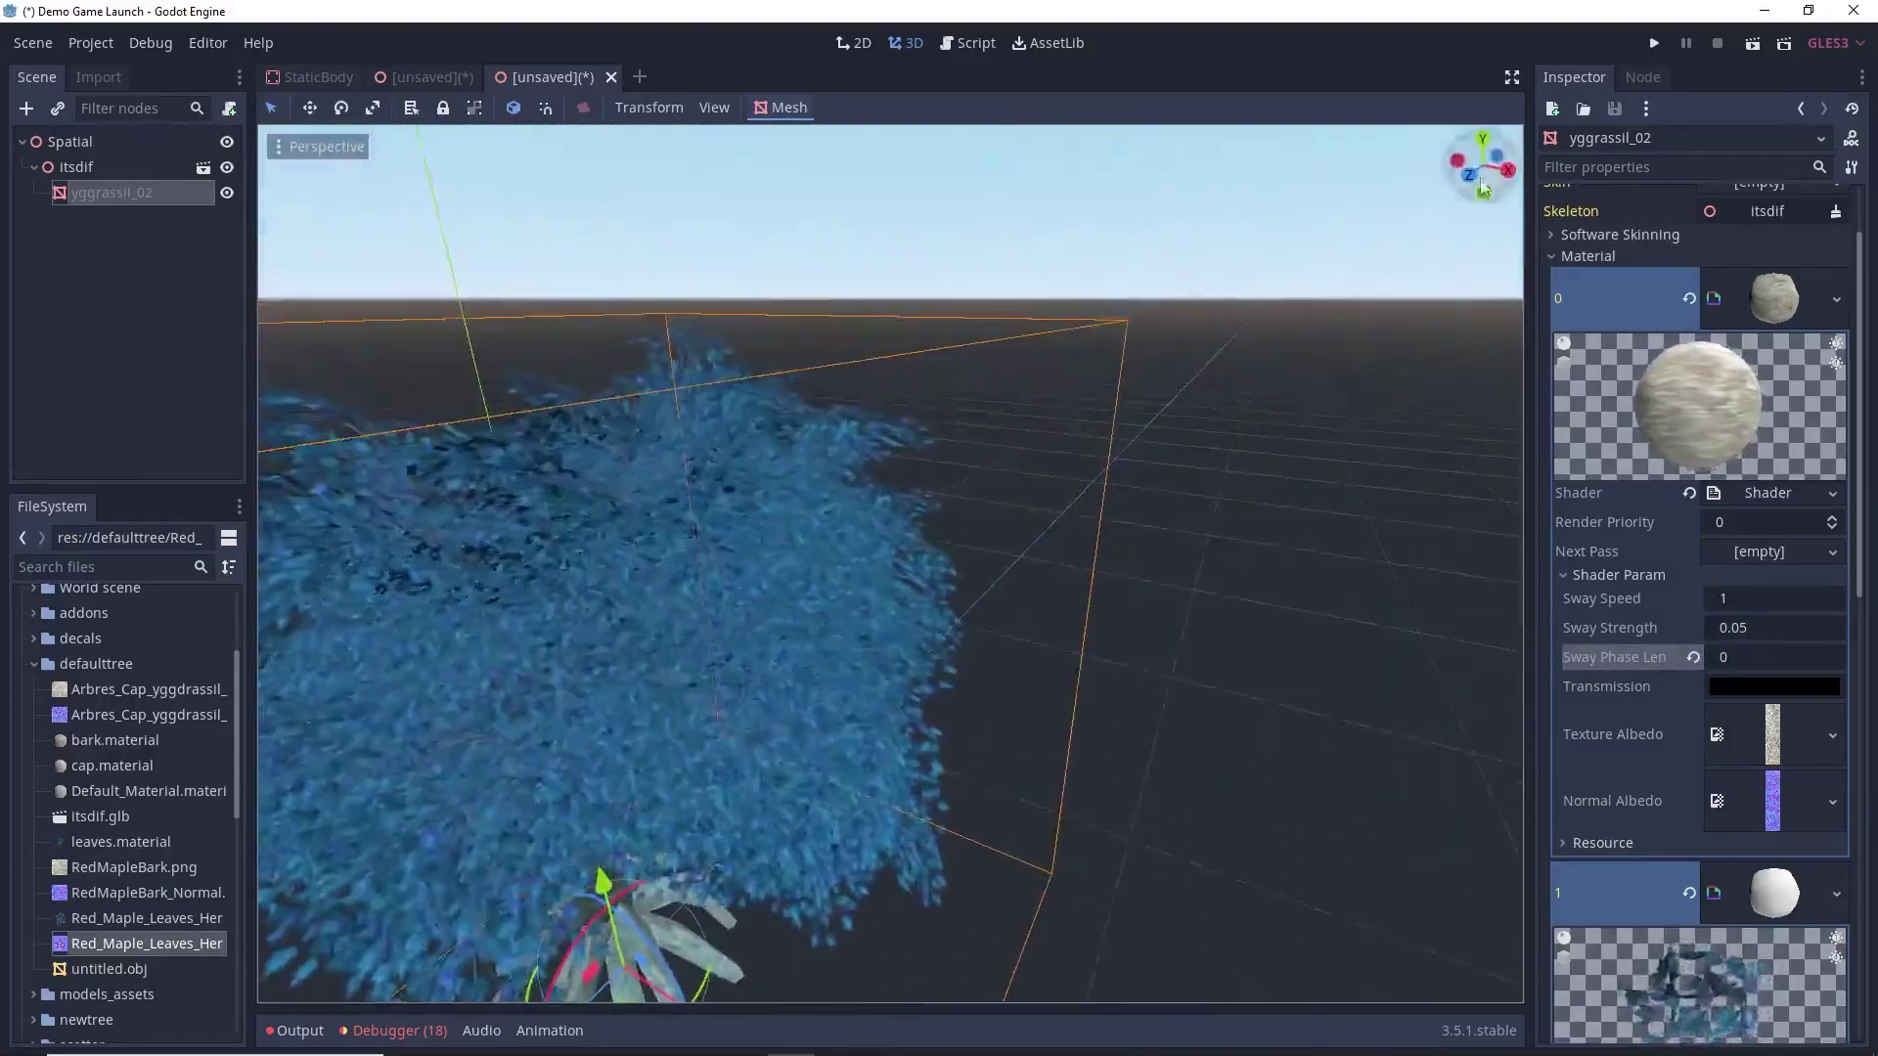
{"action": "left_click_drag", "start_coordinate": [1511, 174], "coordinate": [1320, 303]}
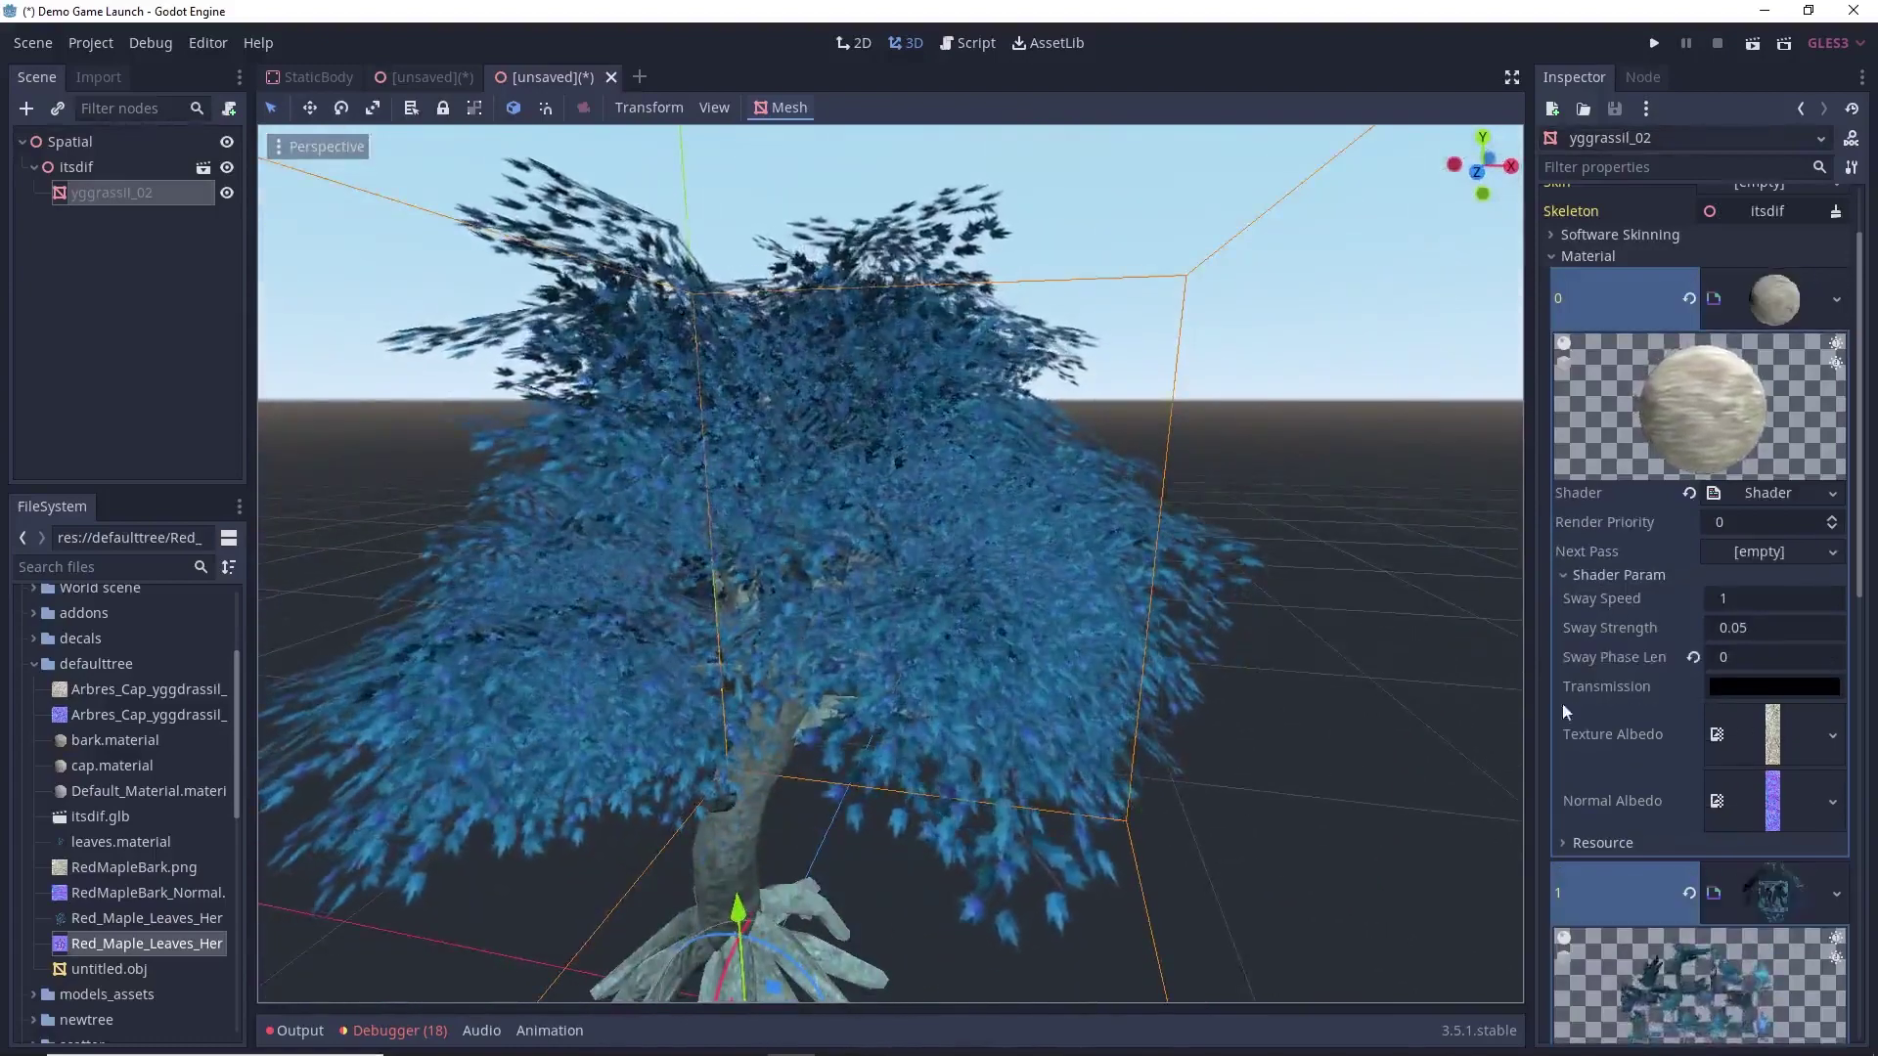
{"action": "scroll", "coordinate": [1623, 725], "scroll_direction": "down", "scroll_amount": 5}
{"action": "scroll", "coordinate": [1653, 763], "scroll_direction": "down", "scroll_amount": 3}
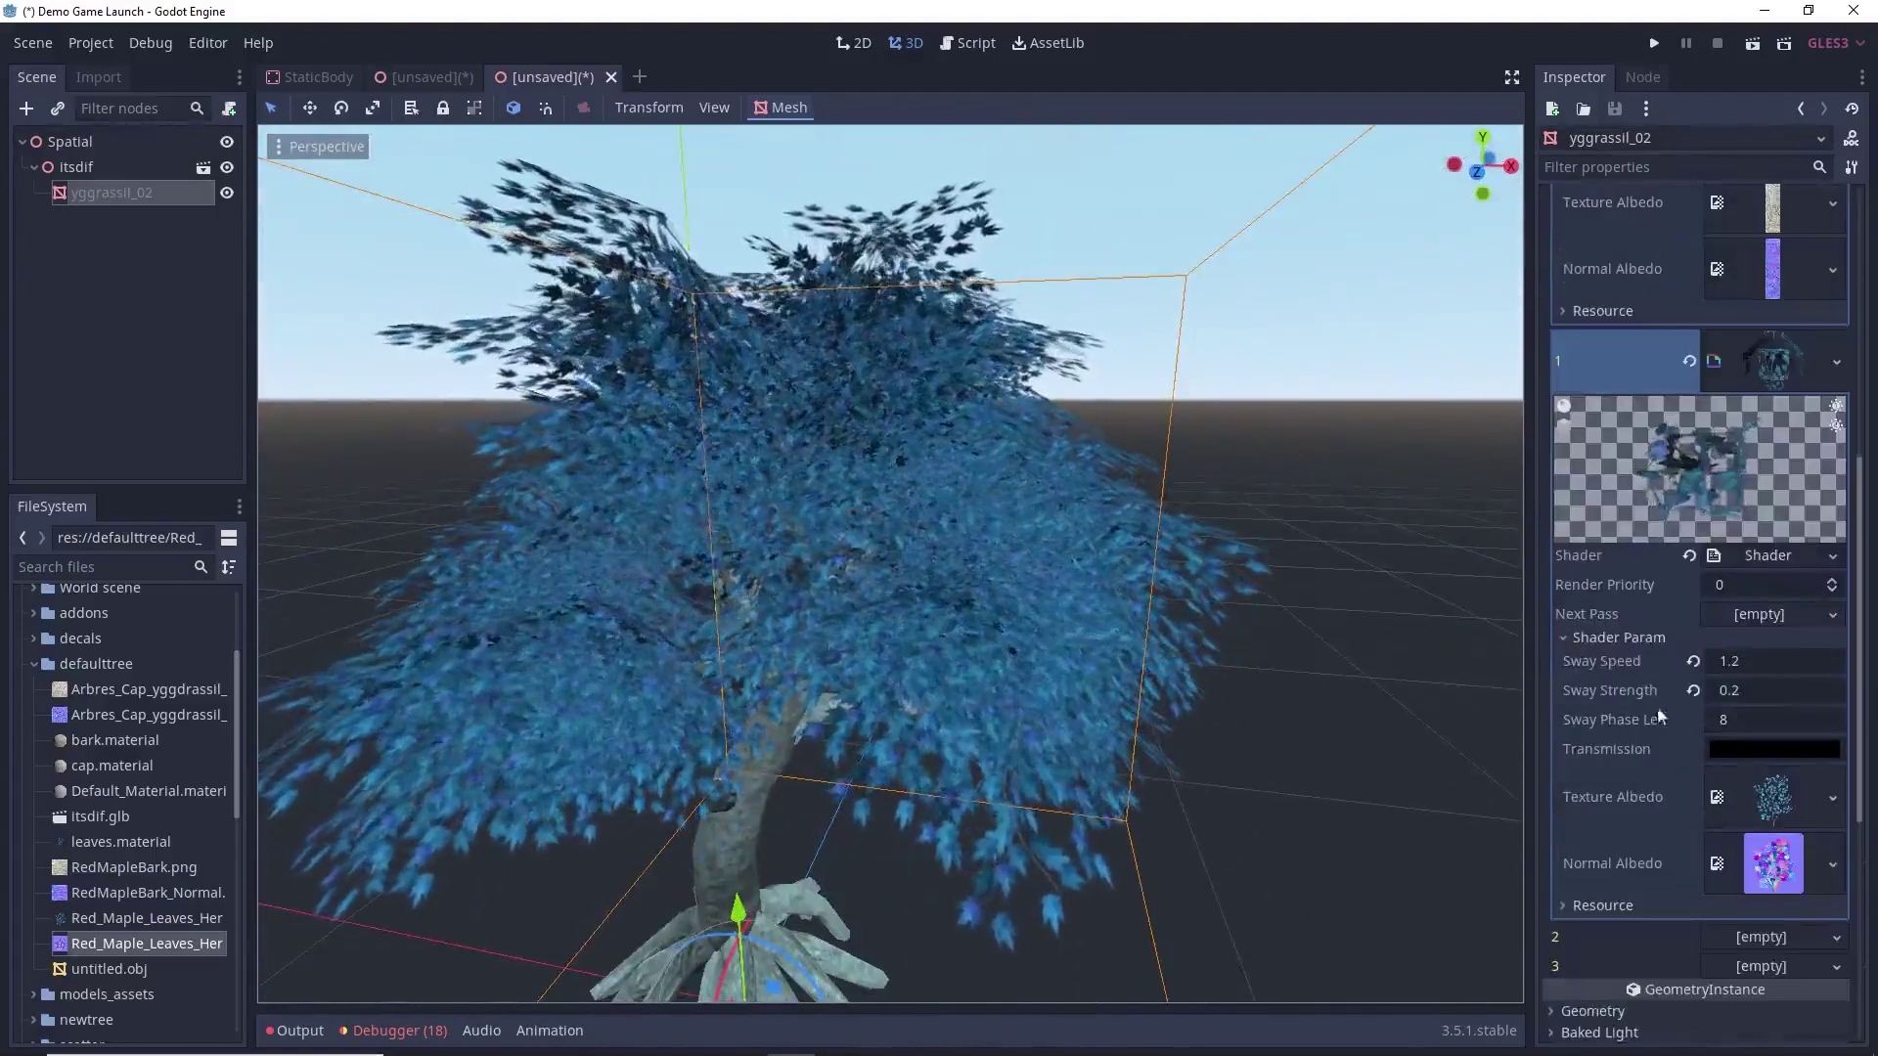
{"action": "left_click", "coordinate": [1760, 690]}
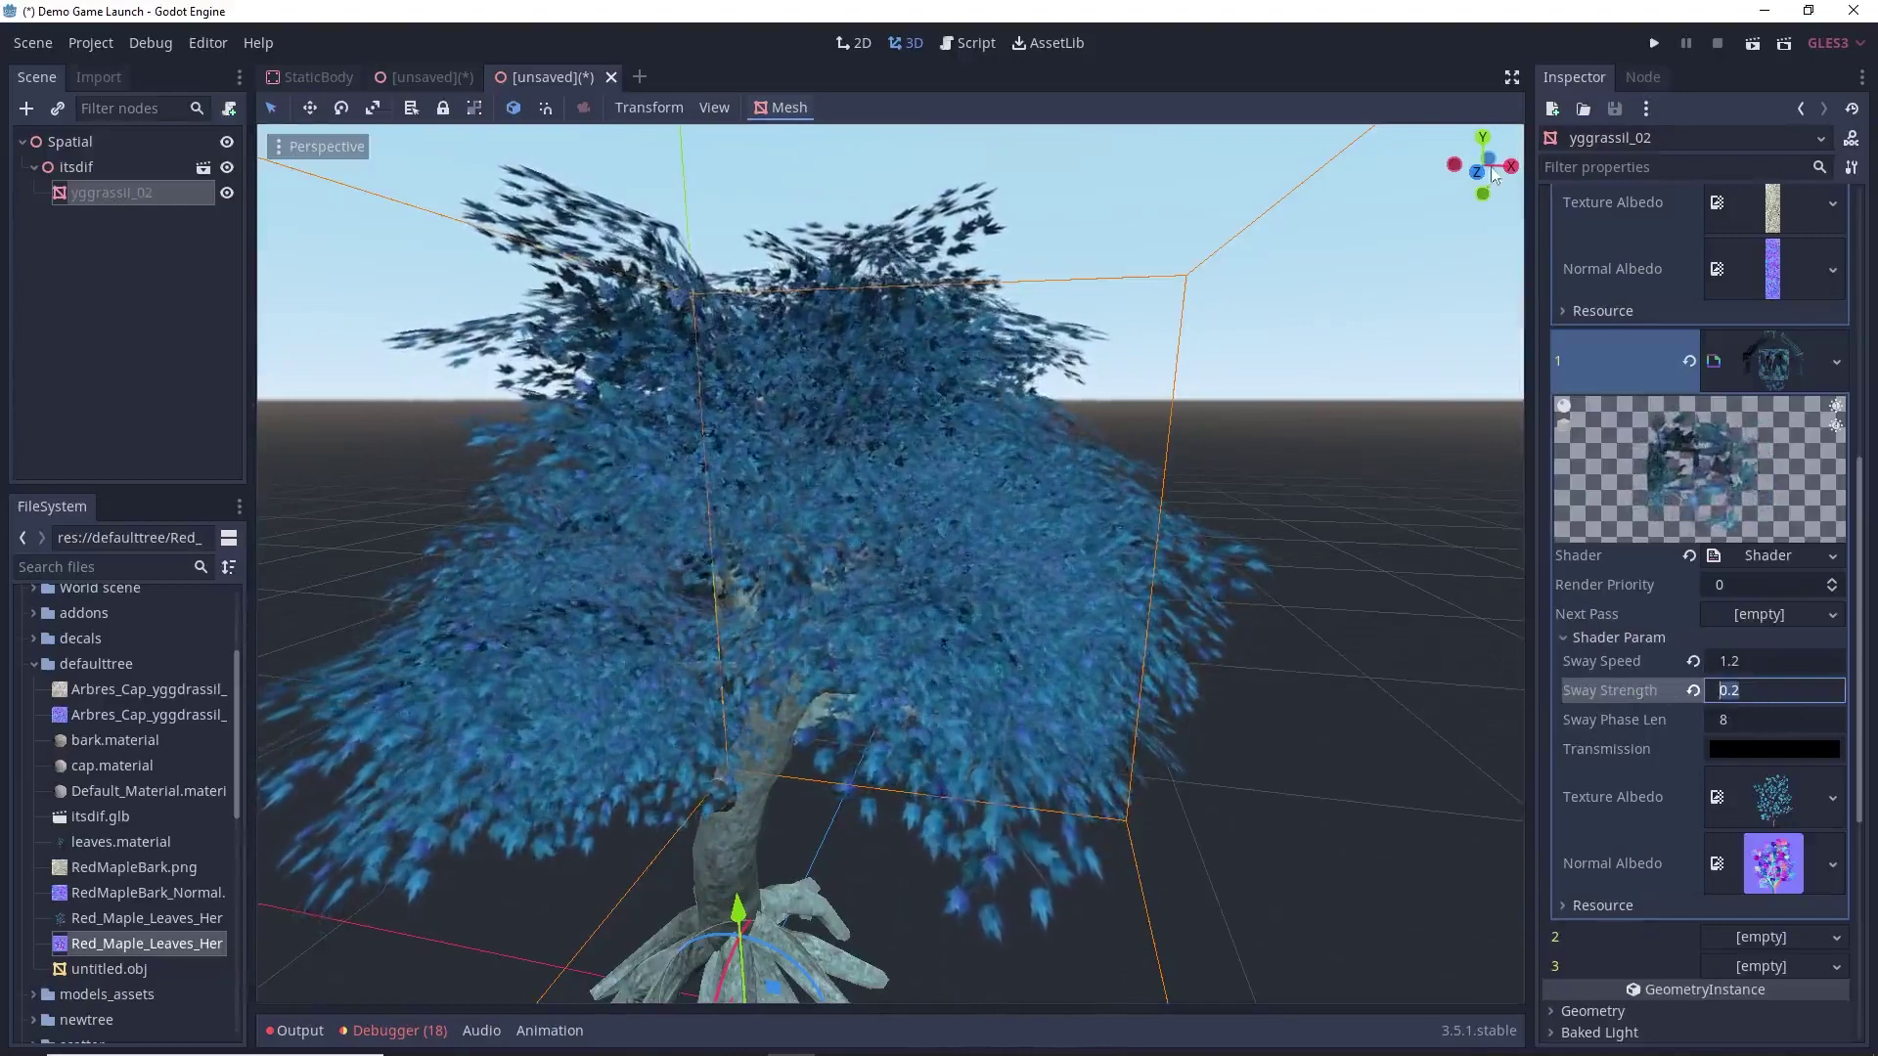
{"action": "left_click", "coordinate": [1075, 614]}
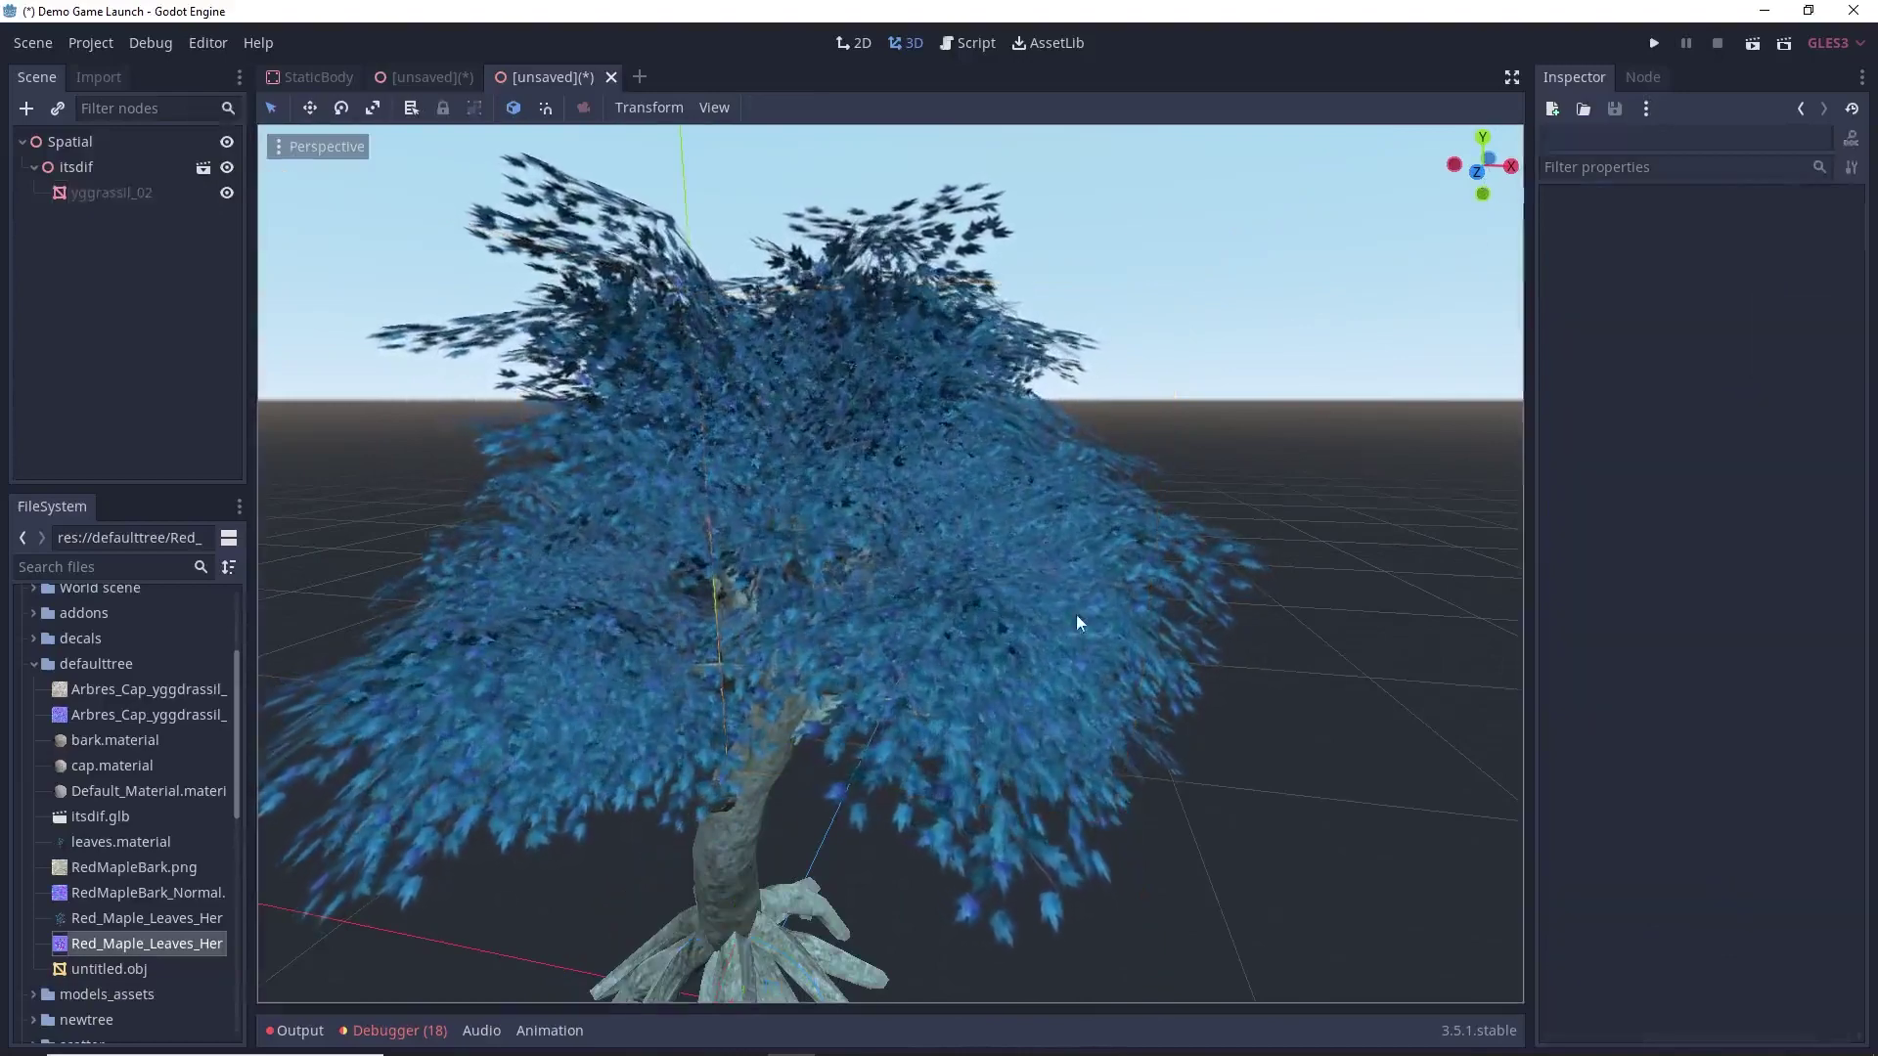
{"action": "left_click", "coordinate": [147, 192]}
{"action": "left_click", "coordinate": [1775, 690]}
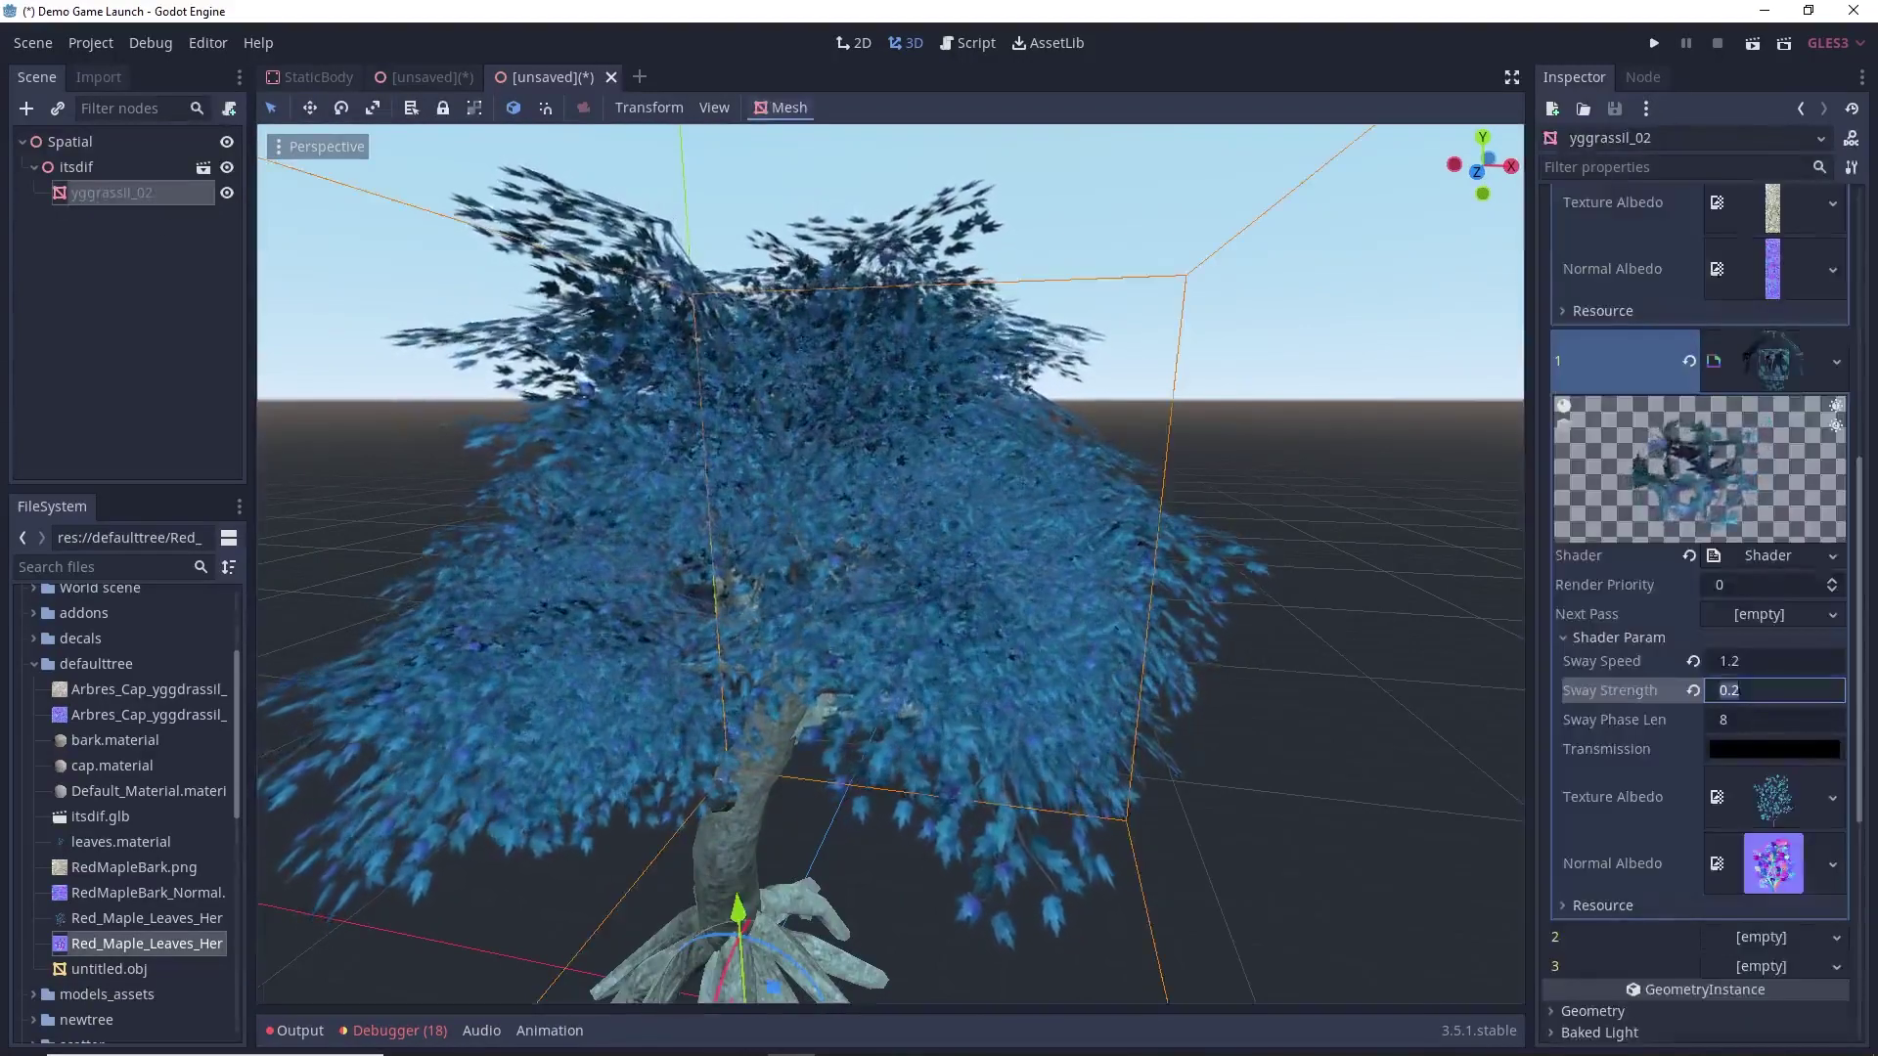
{"action": "type", "text": "1"}
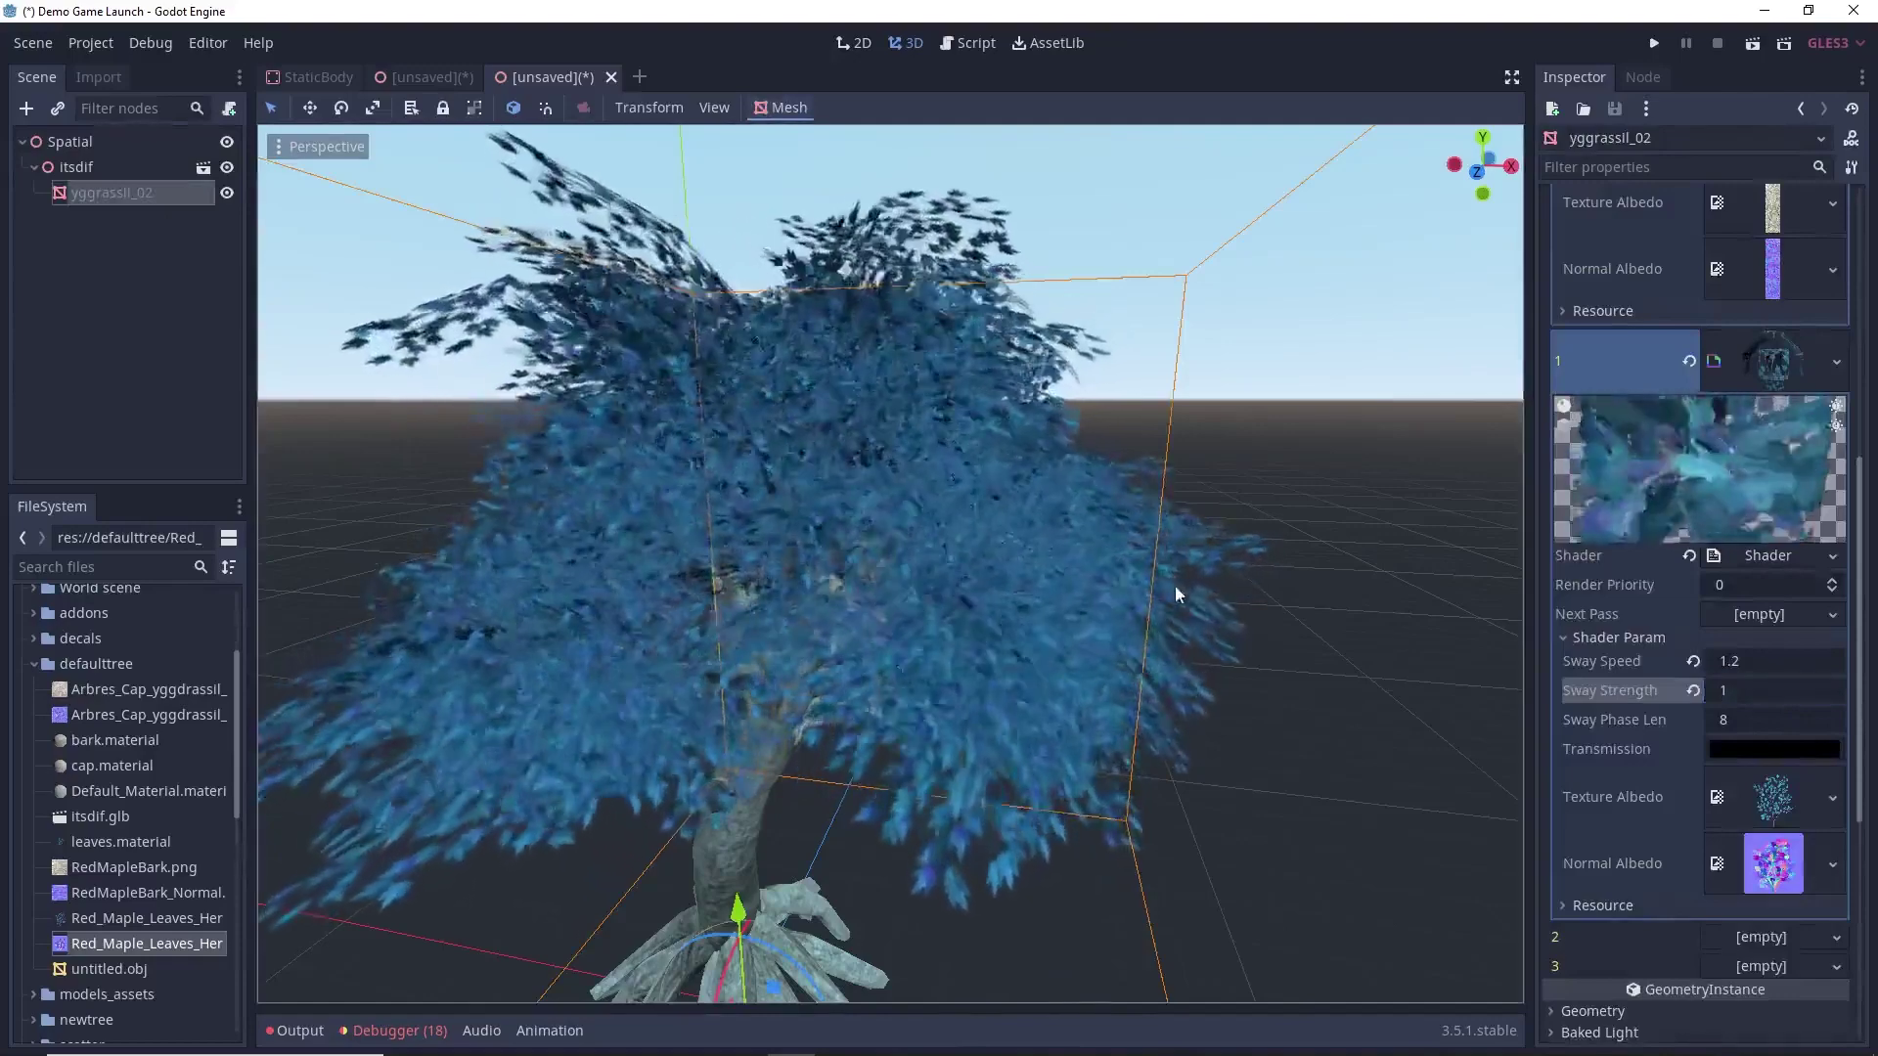
{"action": "left_click", "coordinate": [1367, 443]}
{"action": "mouse_move", "coordinate": [1482, 164]}
{"action": "left_mouse_down"}
{"action": "mouse_move", "coordinate": [1457, 178]}
{"action": "mouse_move", "coordinate": [1481, 147]}
{"action": "left_mouse_up"}
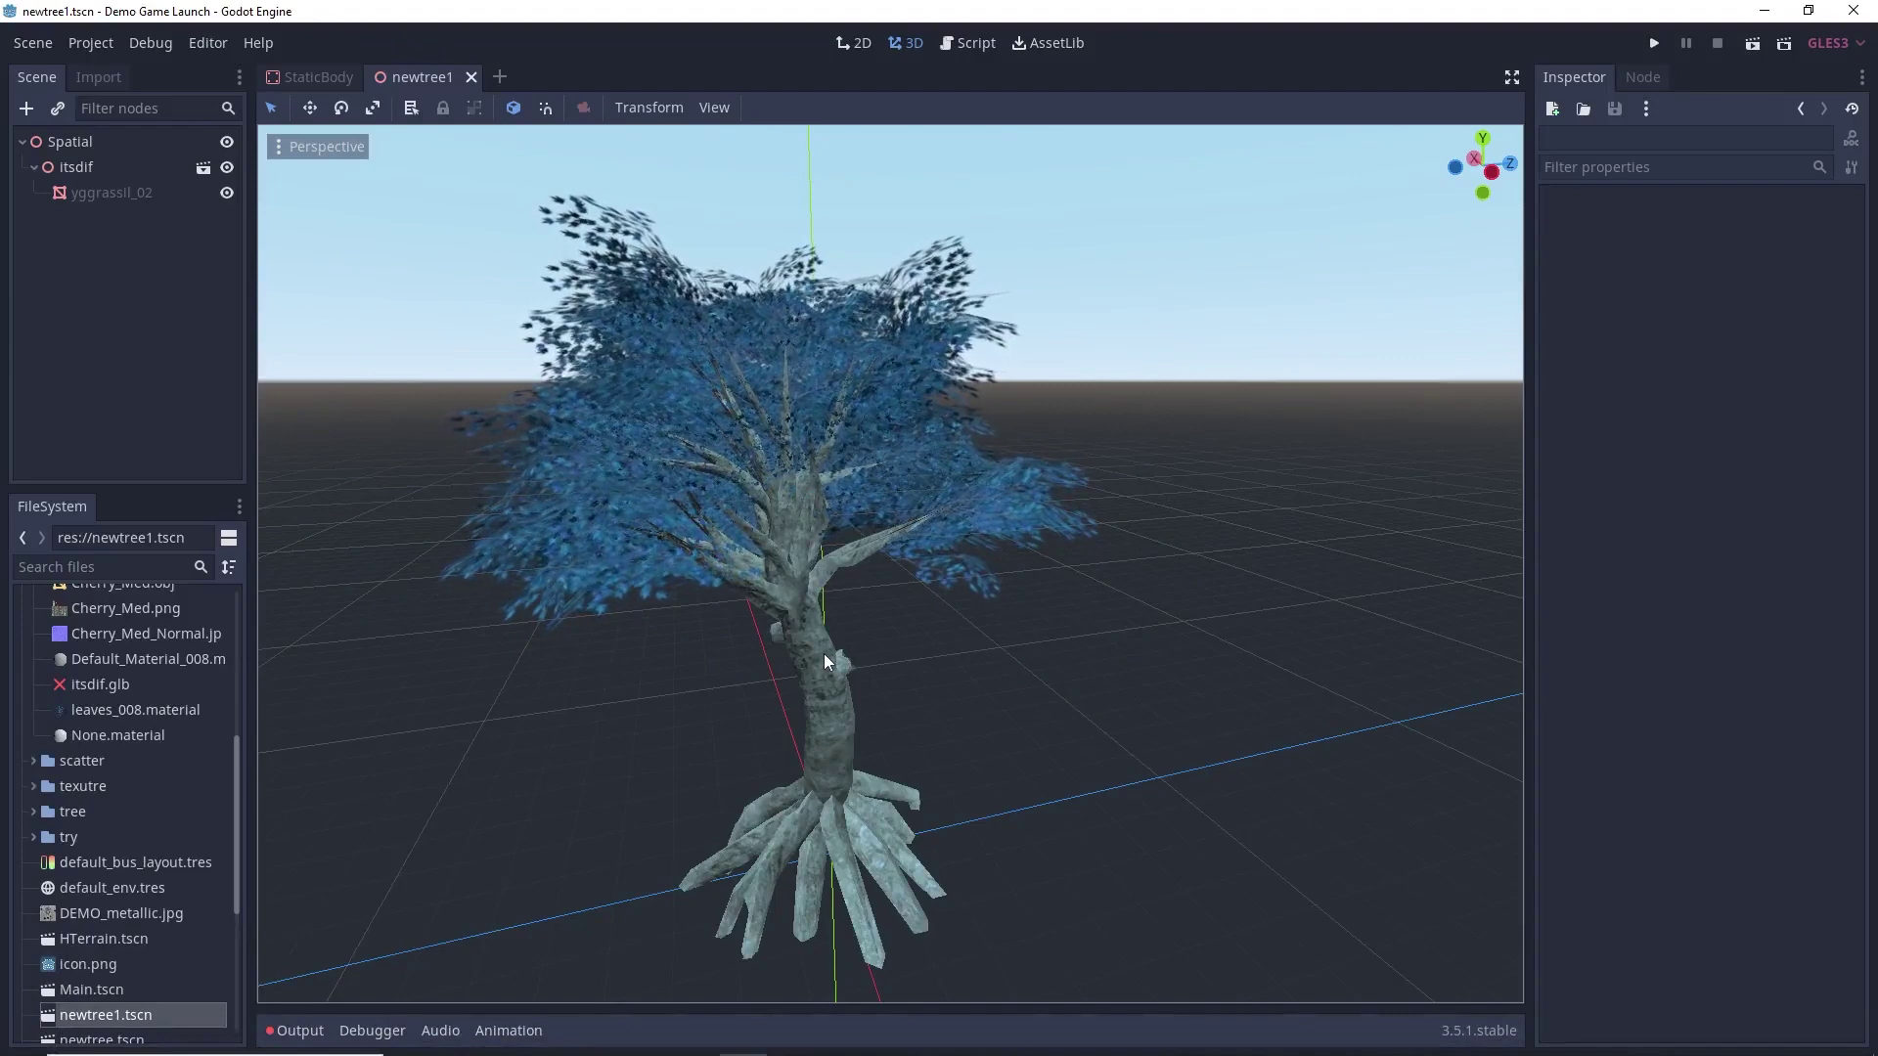
Look at the StaticBody scene, return to newtree1, open its instanced itsdif scene in the editor and select the yggrassil_02 mesh
{"action": "left_click", "coordinate": [317, 77]}
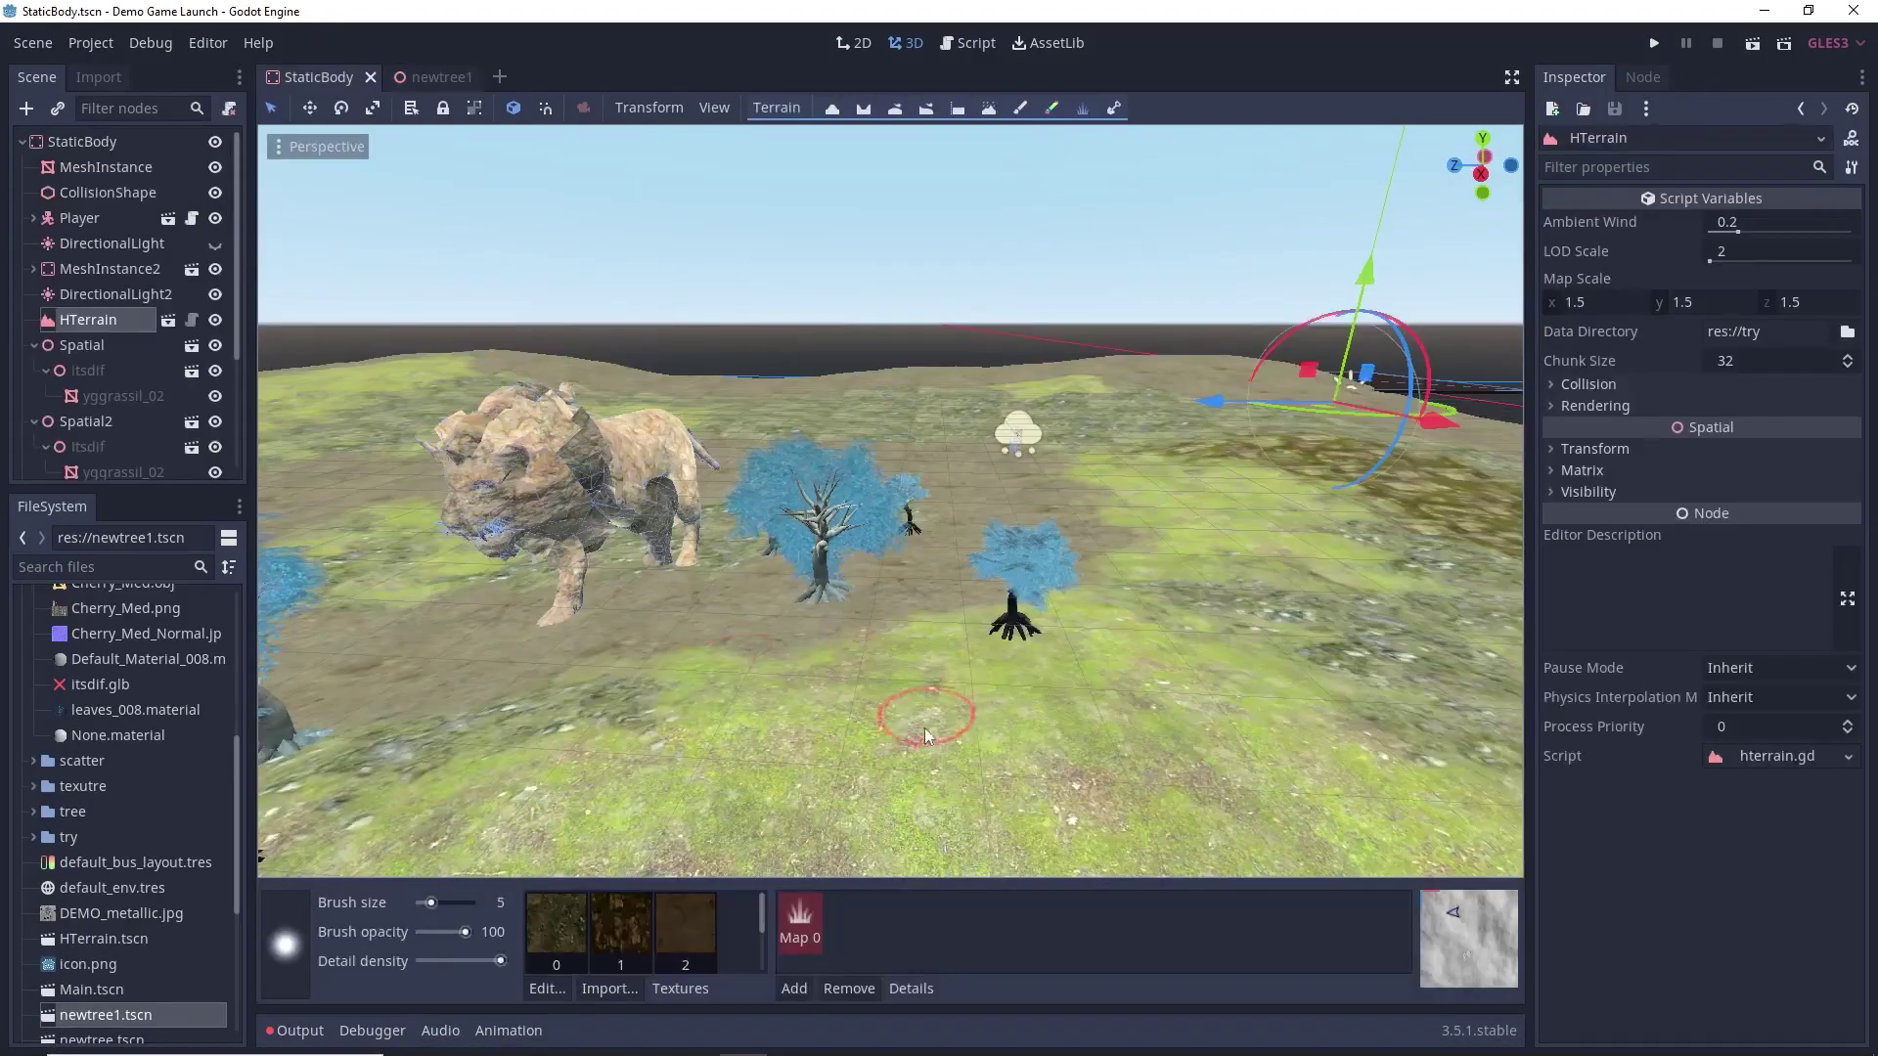
{"action": "left_click", "coordinate": [424, 77]}
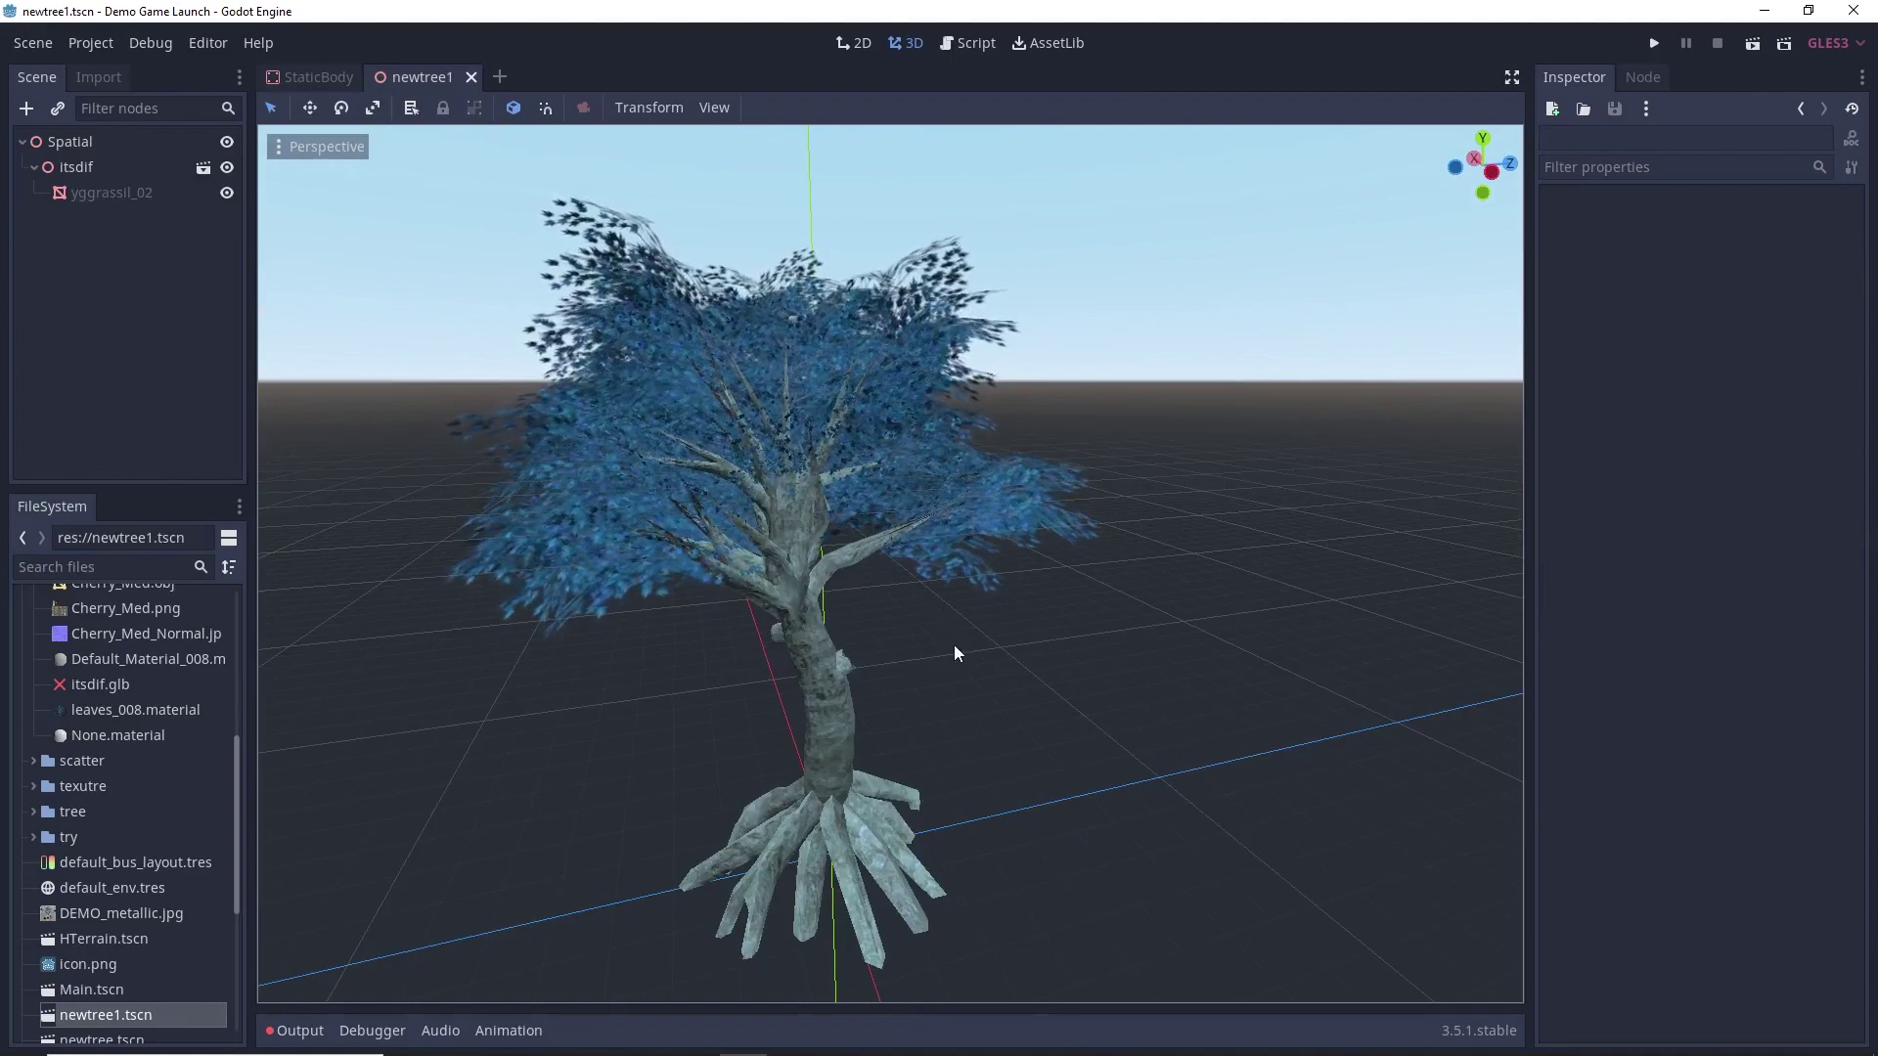
{"action": "left_click", "coordinate": [90, 167]}
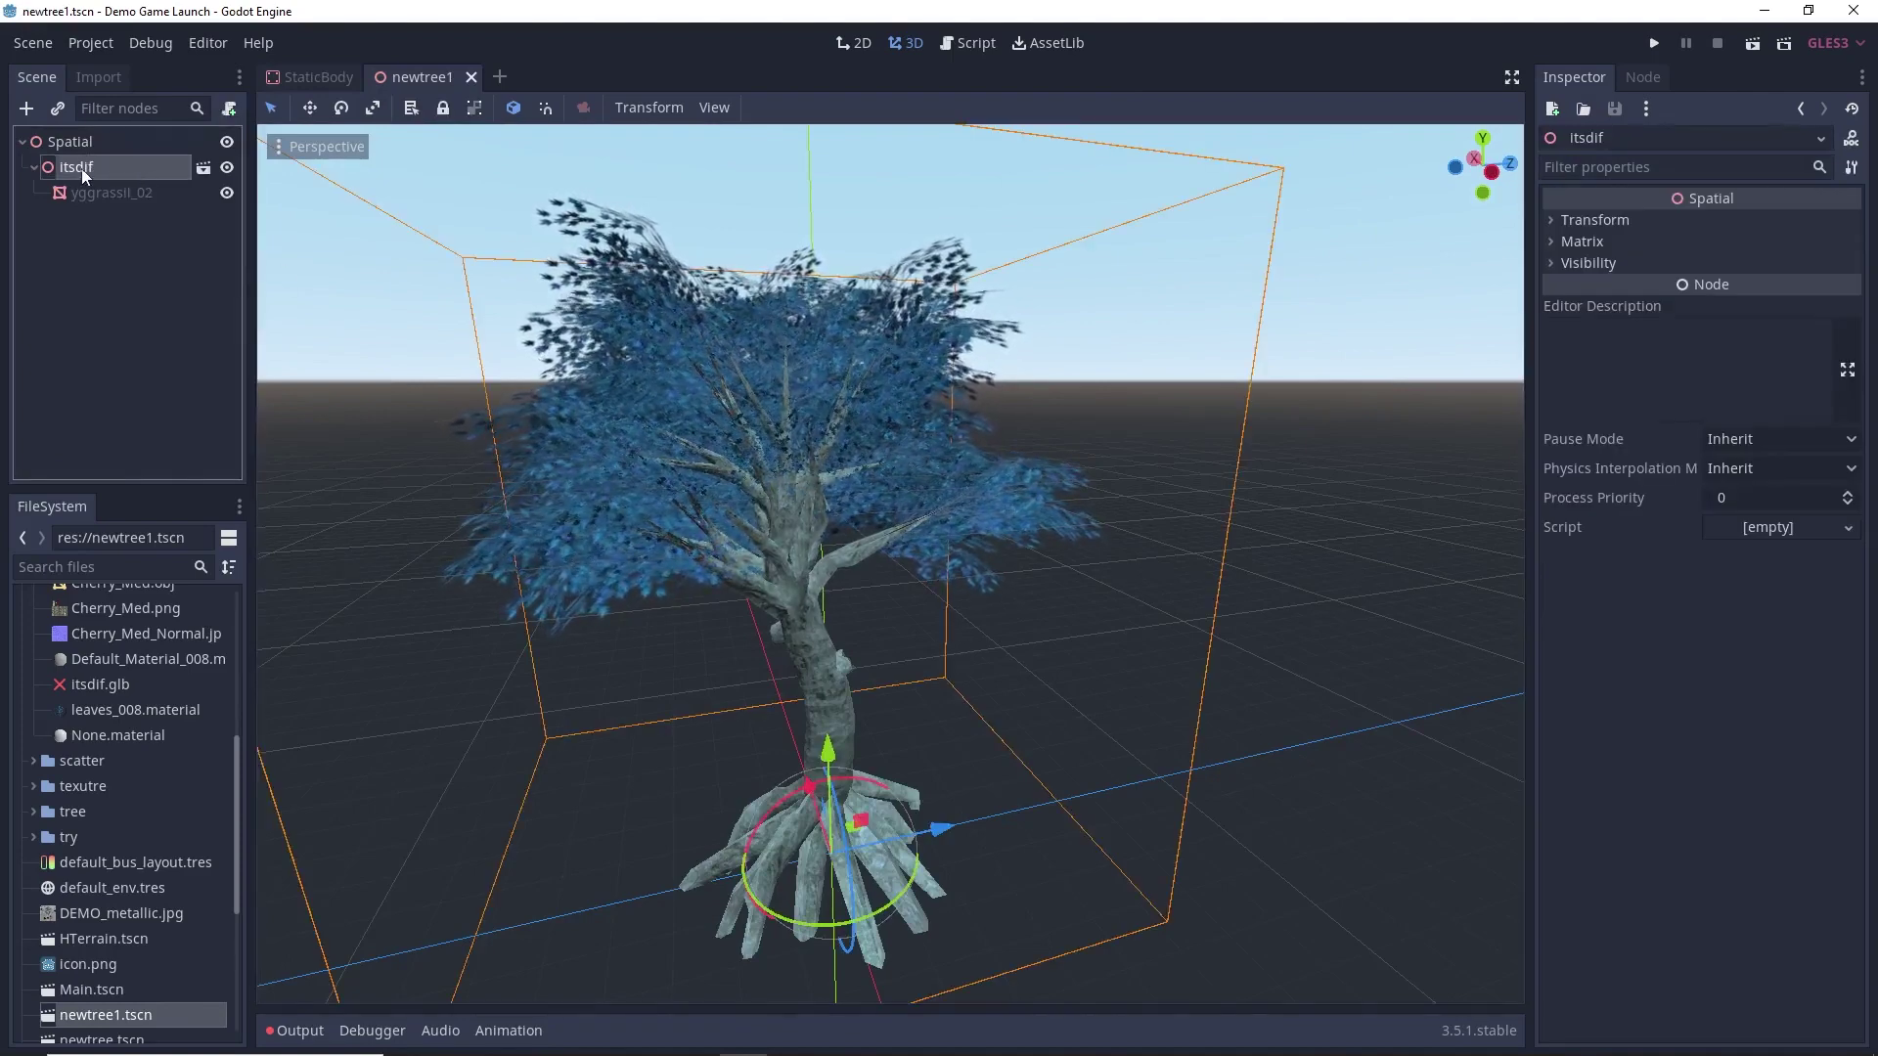
{"action": "left_click", "coordinate": [203, 170]}
{"action": "left_click", "coordinate": [970, 569]}
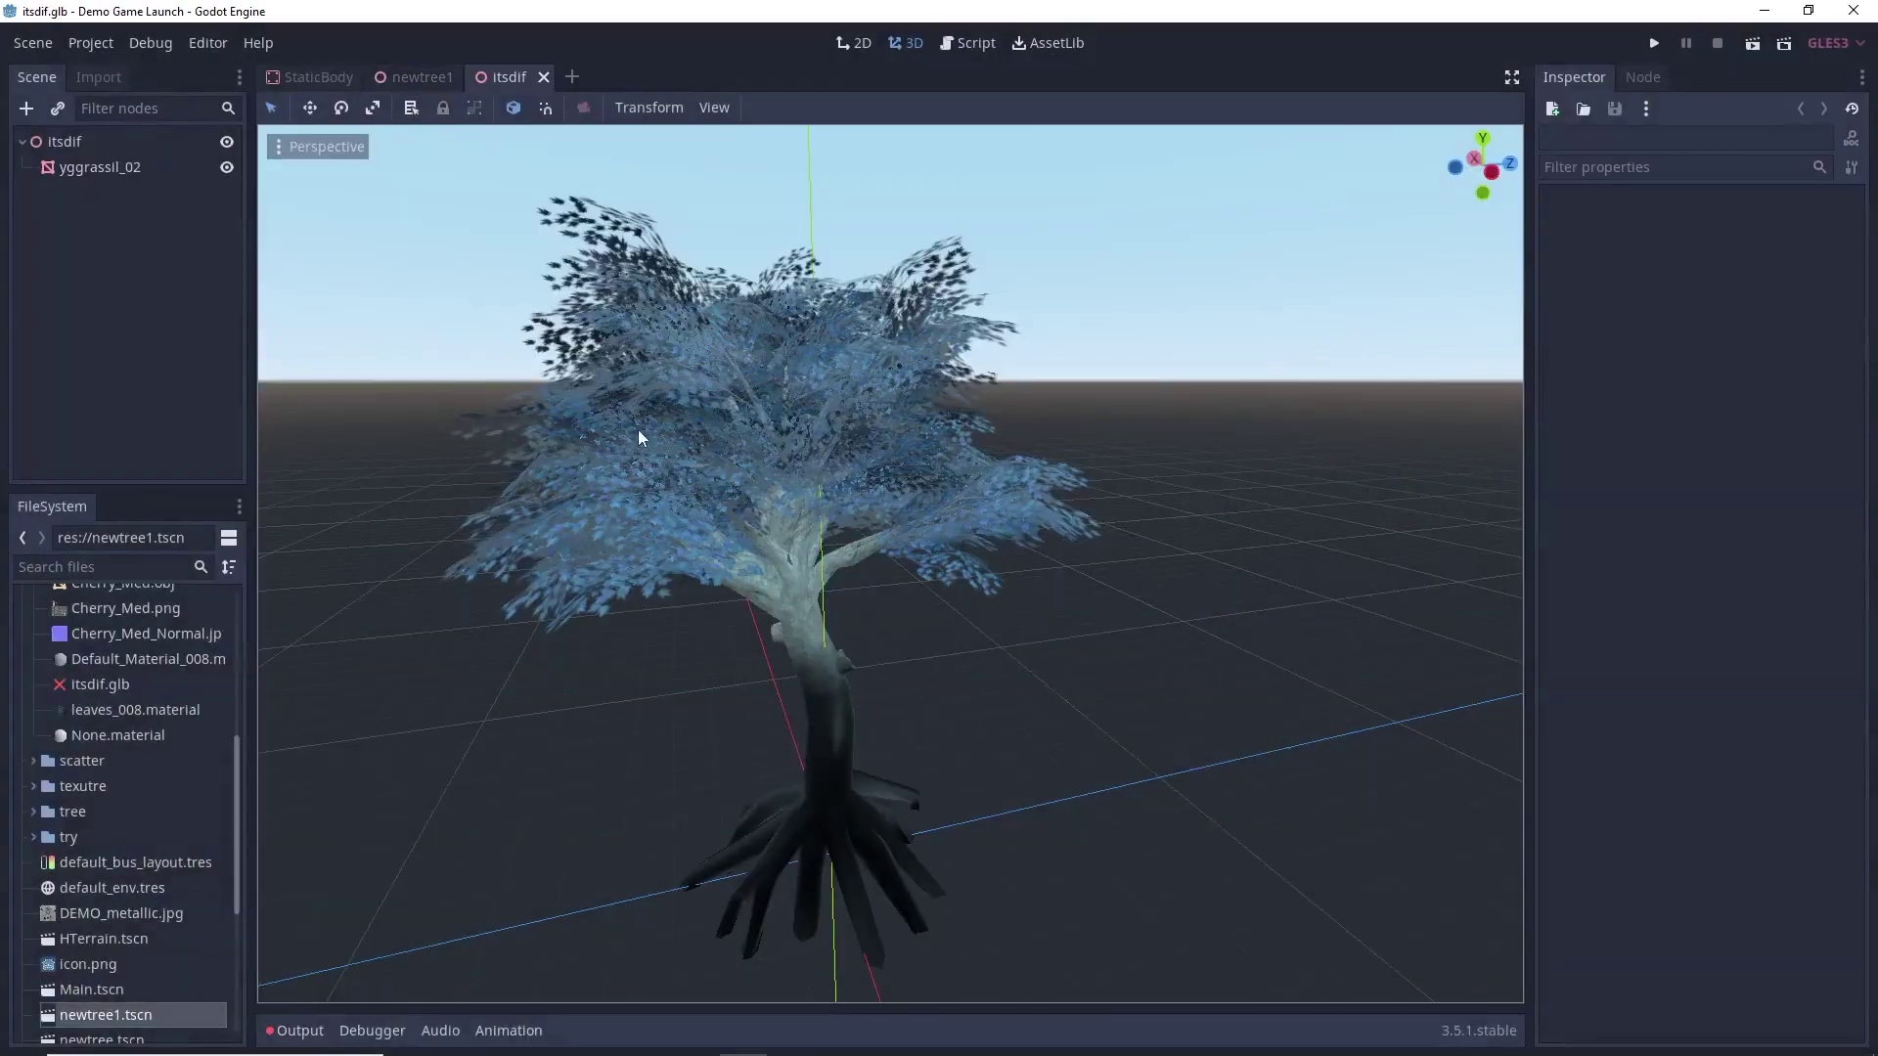
{"action": "left_click", "coordinate": [106, 168]}
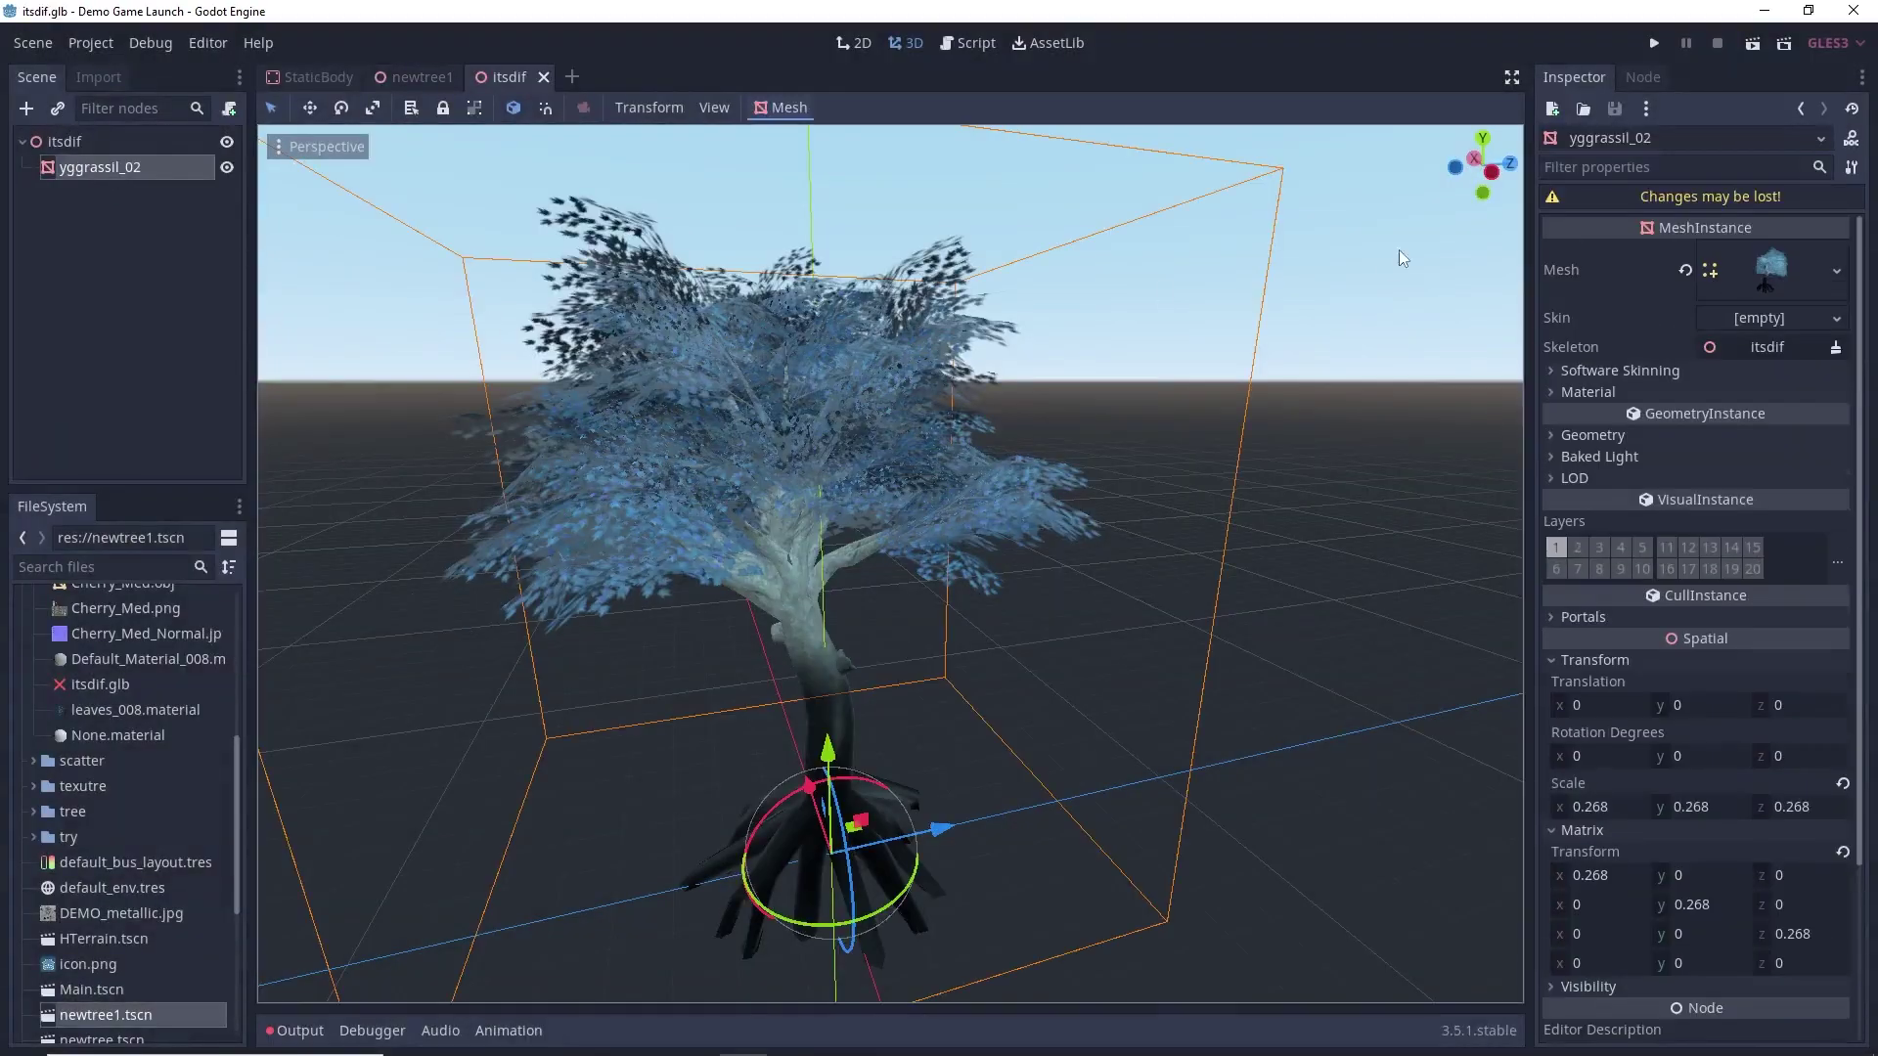
{"action": "left_click", "coordinate": [1836, 274]}
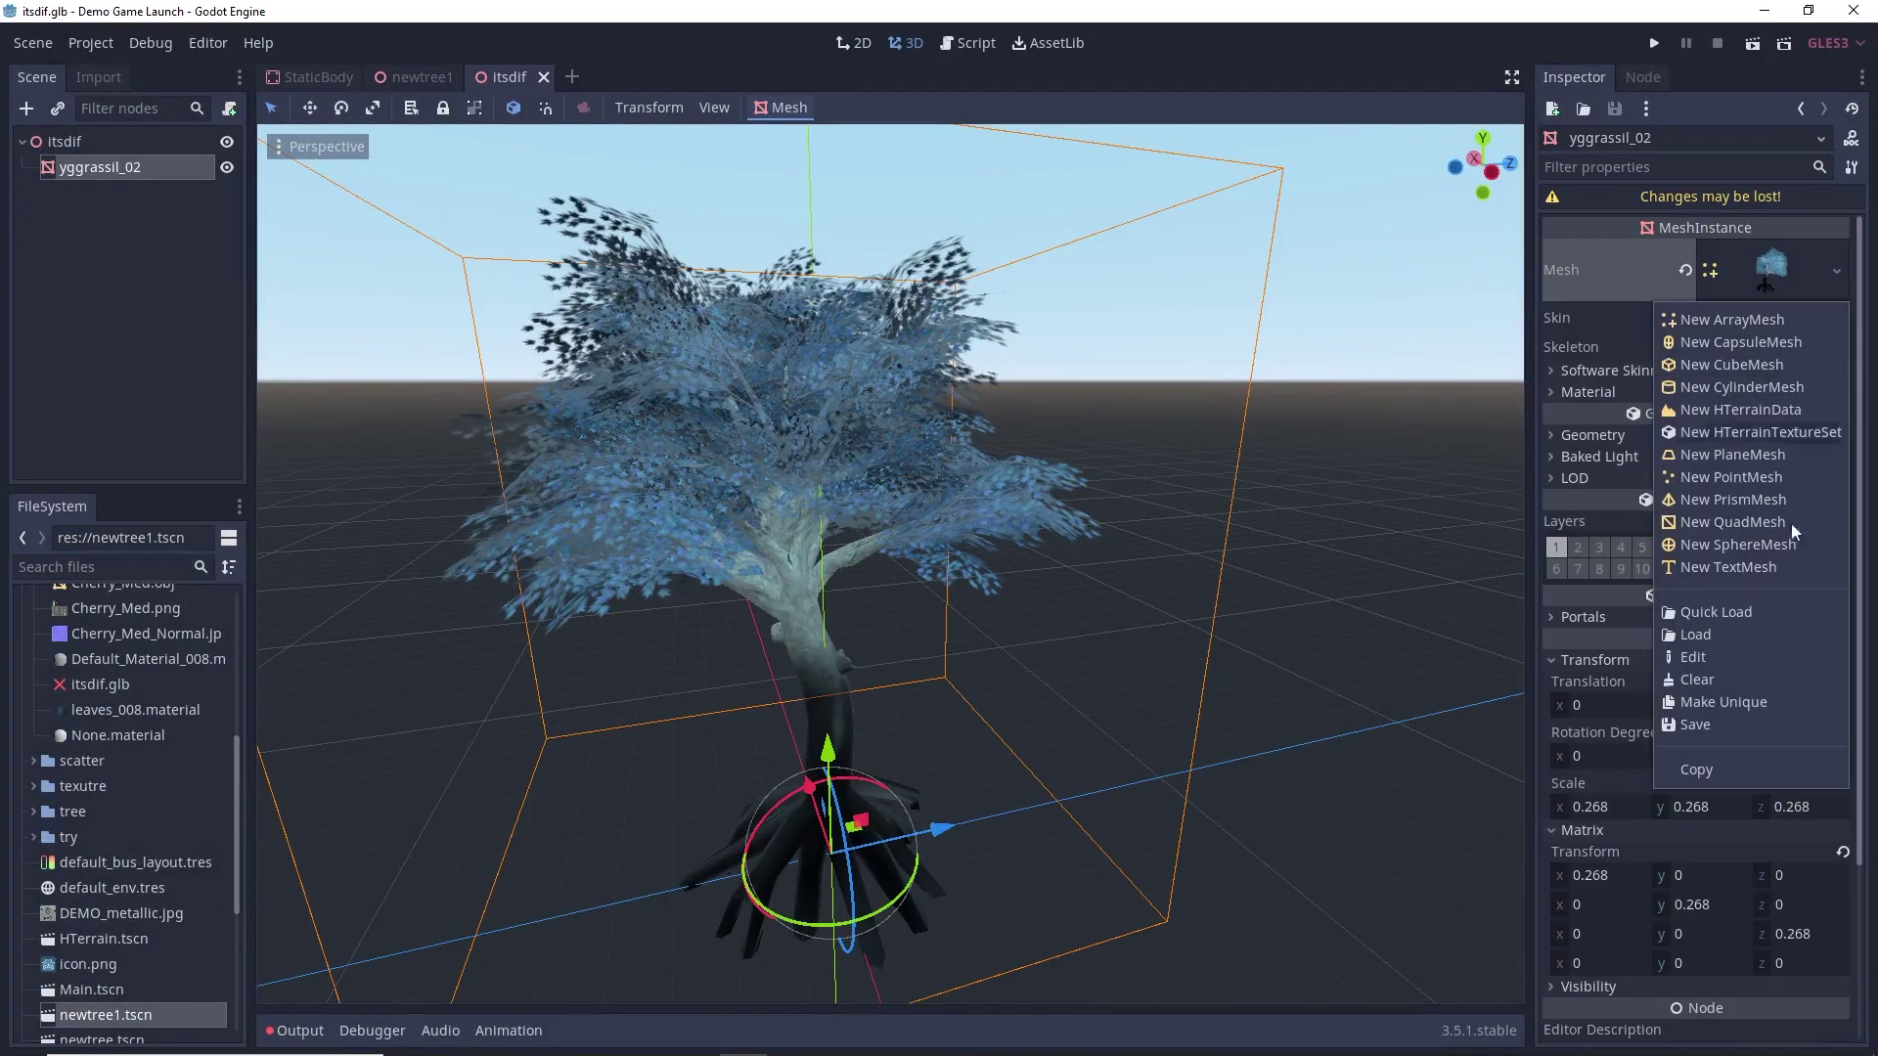
{"action": "left_click", "coordinate": [1712, 729]}
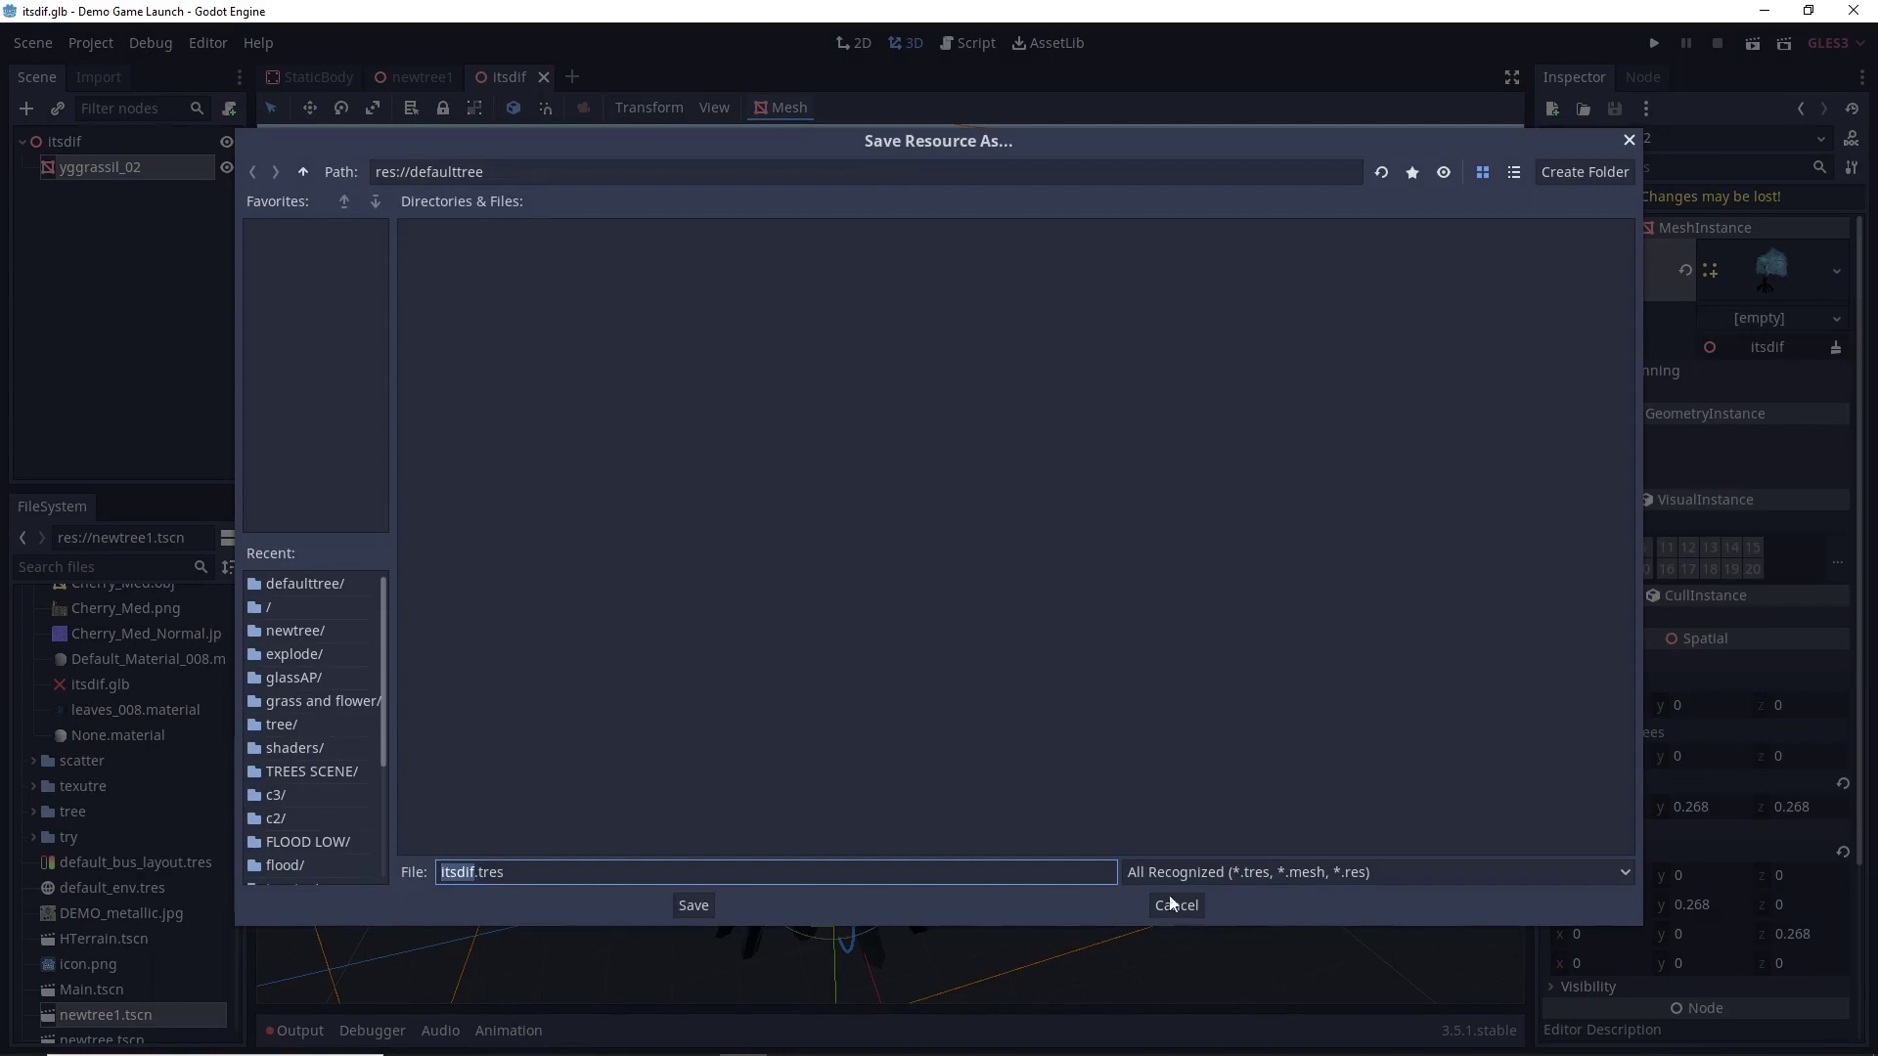
{"action": "left_click", "coordinate": [1264, 873]}
{"action": "left_click", "coordinate": [1203, 901]}
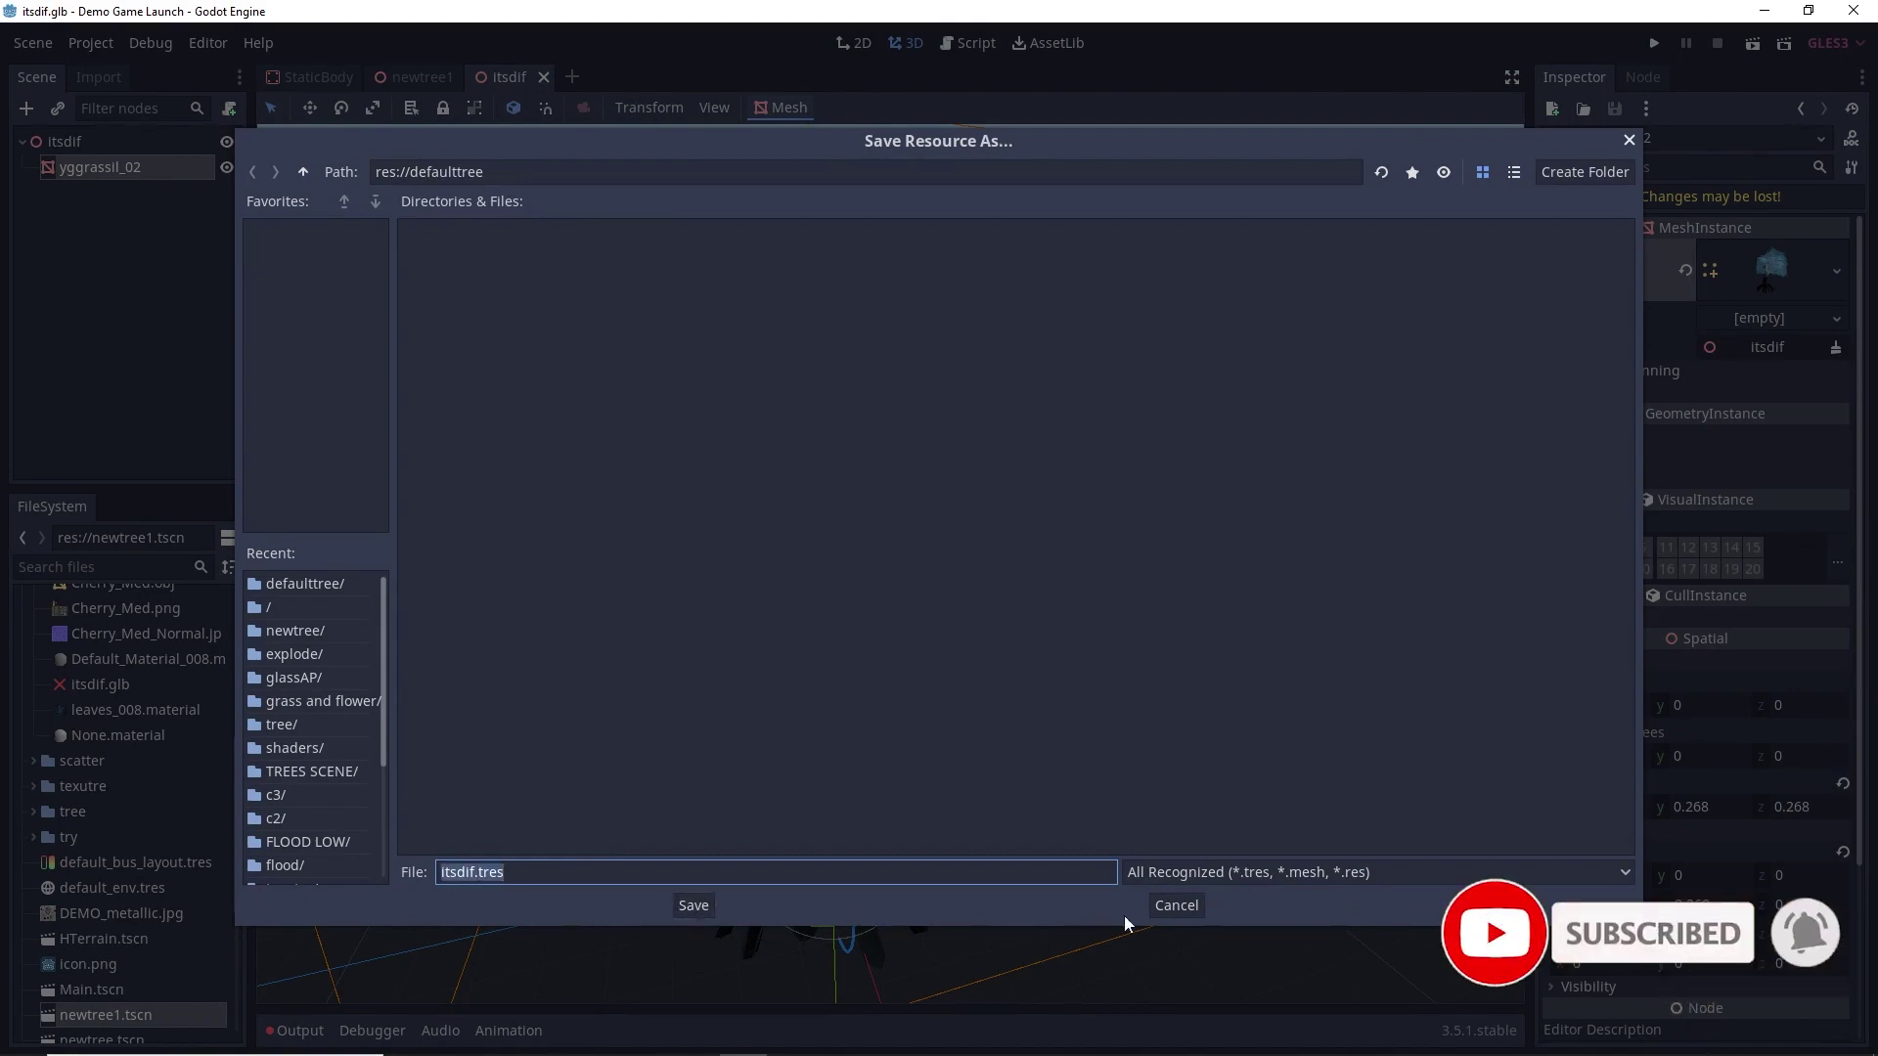
{"action": "left_click", "coordinate": [1176, 906]}
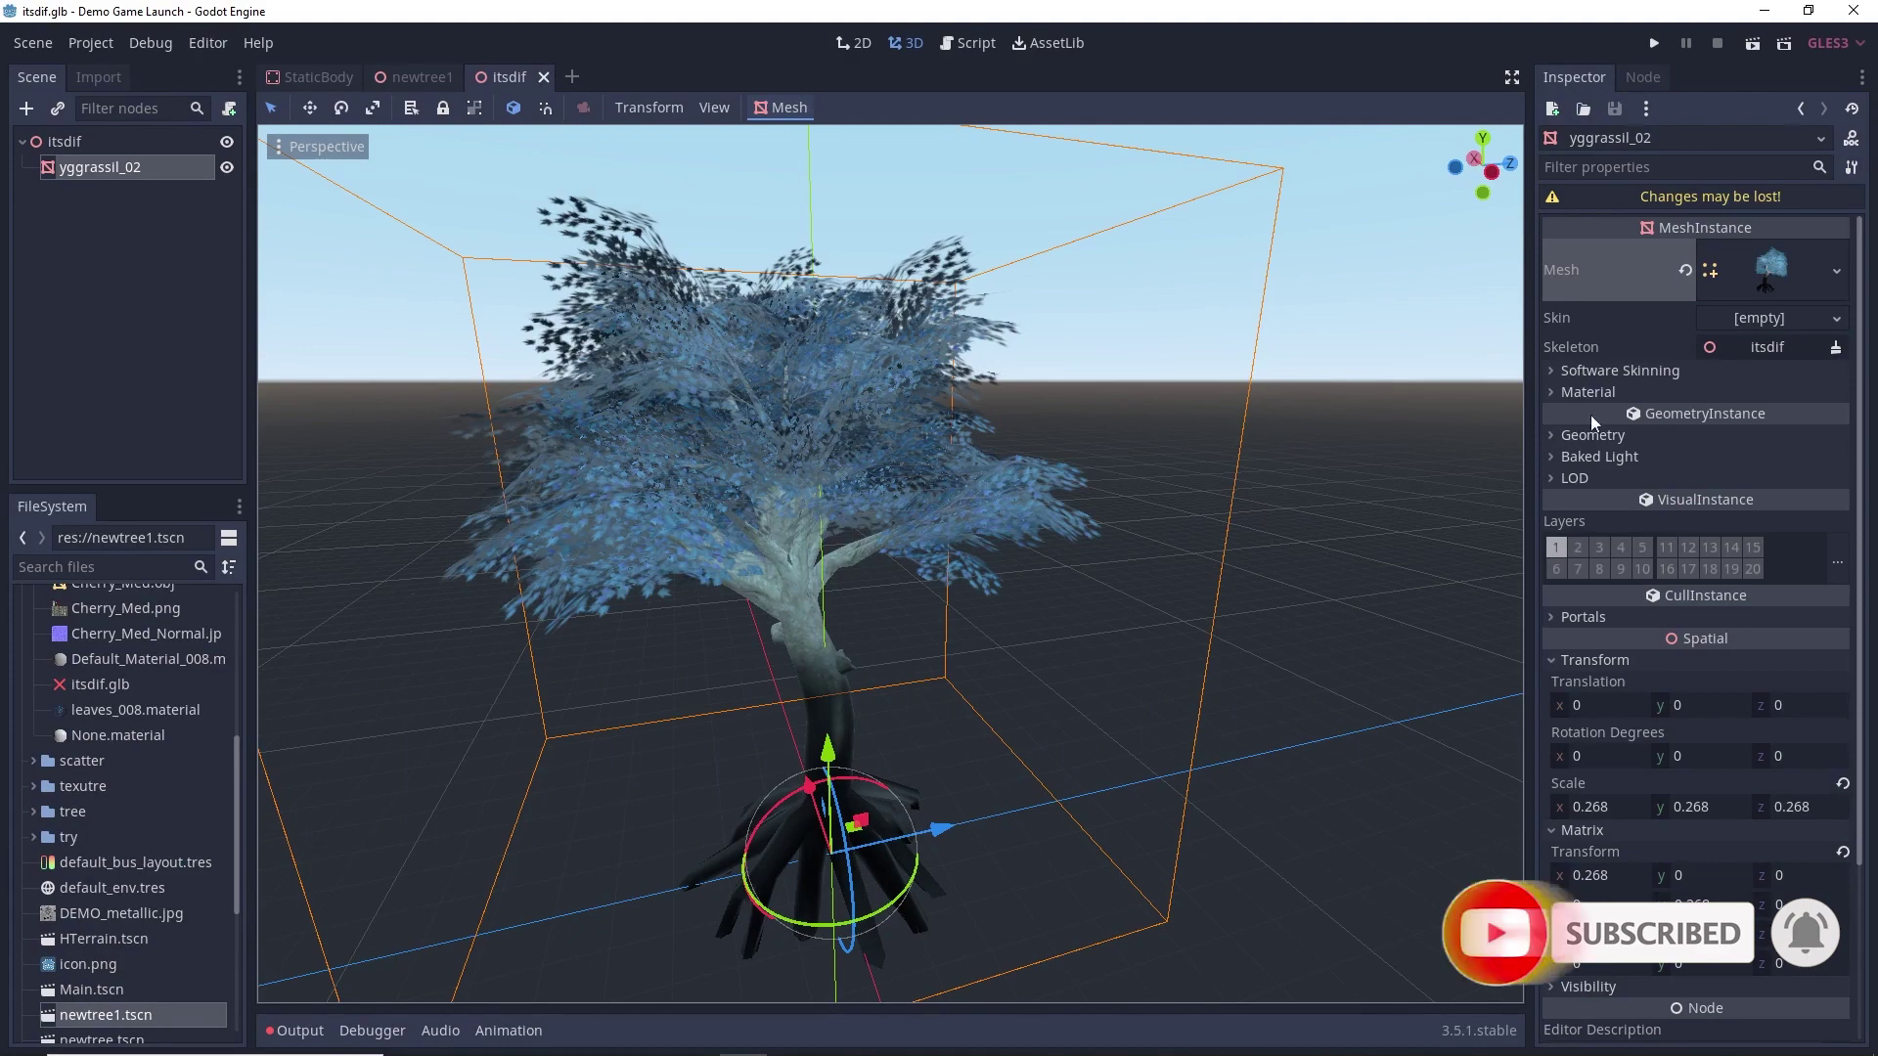
{"action": "left_click", "coordinate": [1631, 392]}
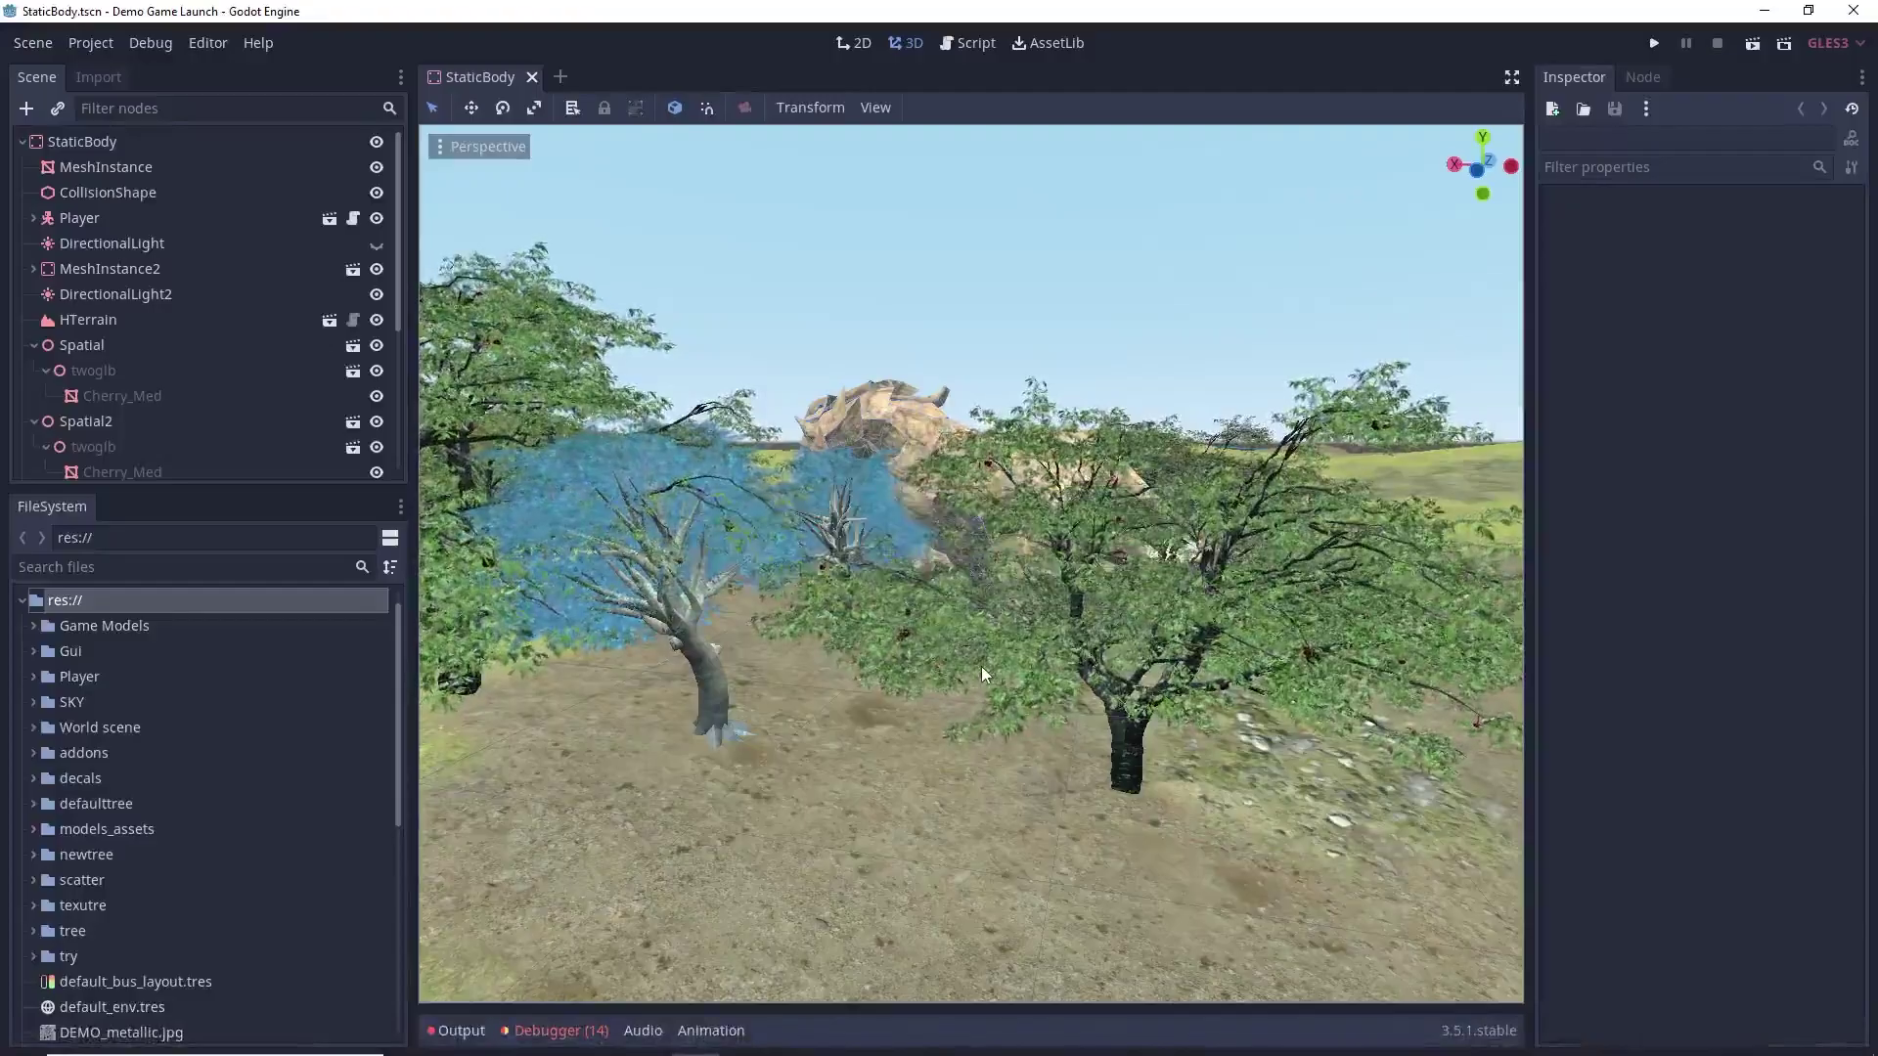
Inspect the swaying trees in the StaticBody scene and walk around them in the running game
{"action": "left_click_drag", "start_coordinate": [1476, 170], "coordinate": [1472, 164]}
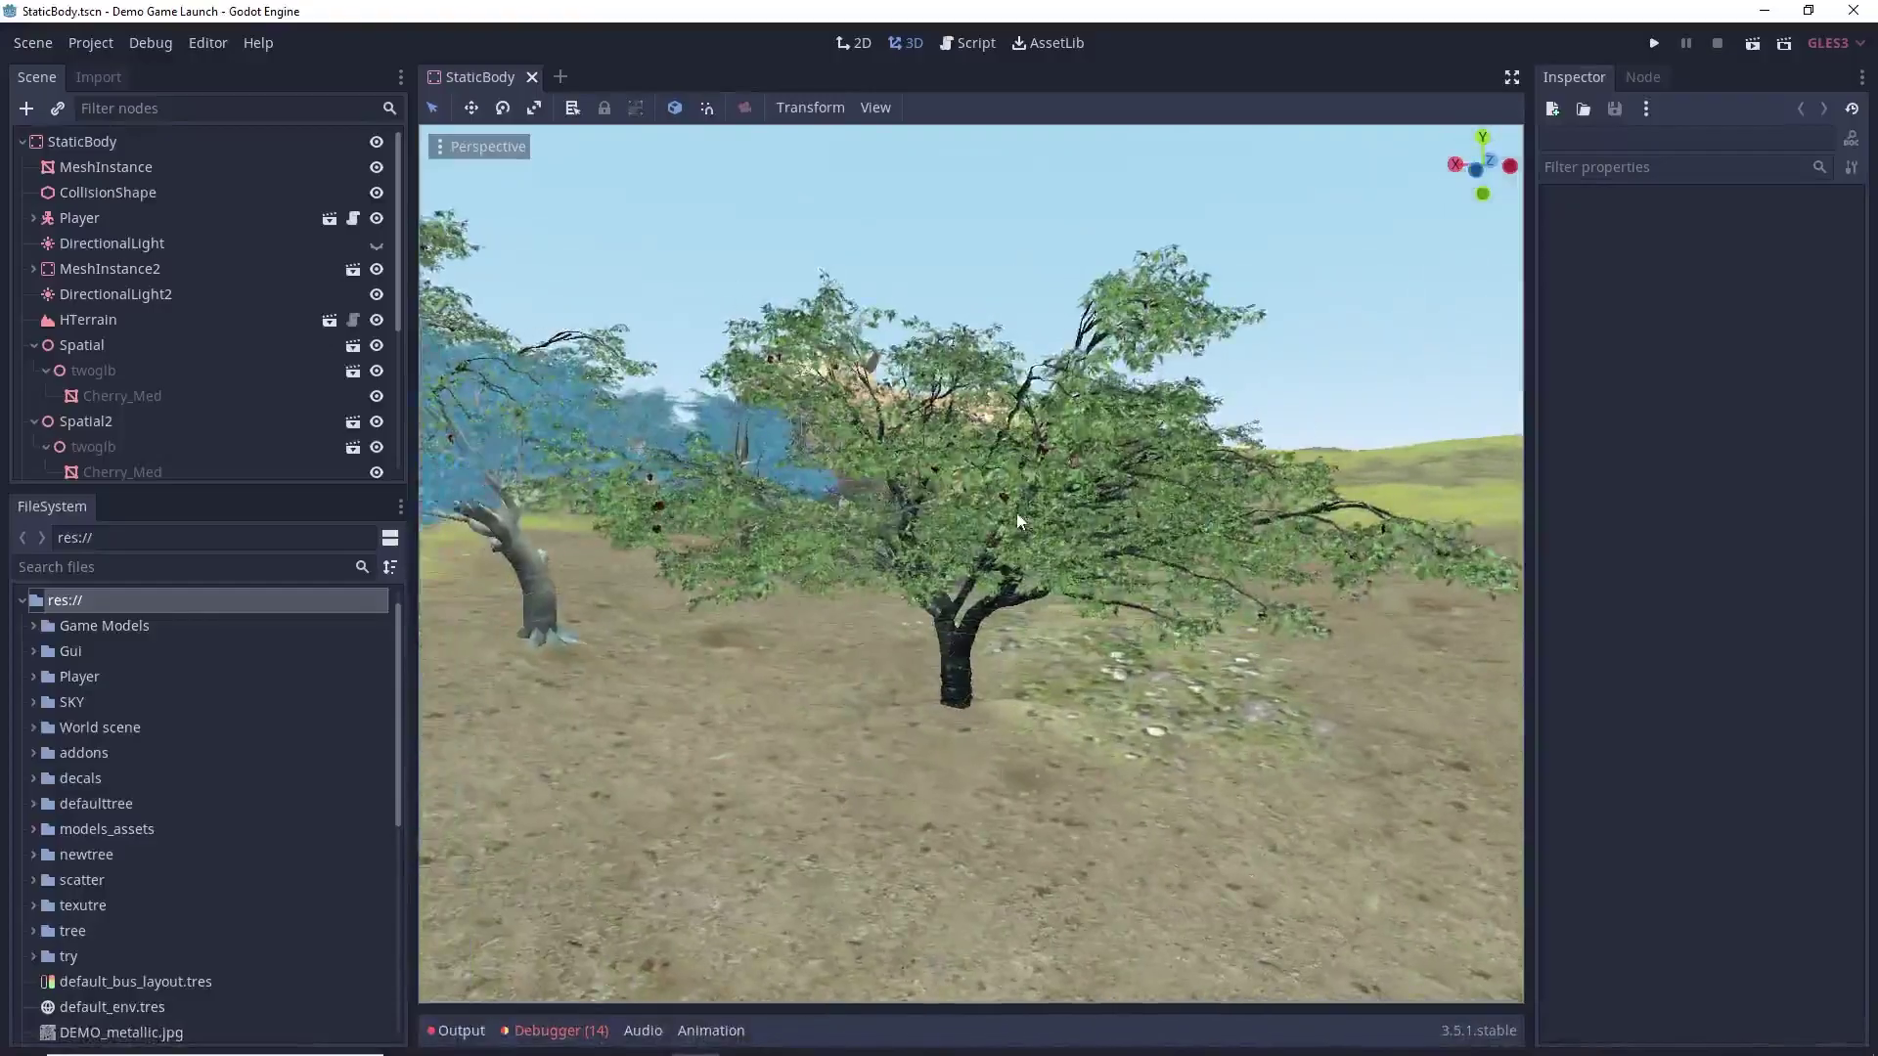
{"action": "scroll", "coordinate": [1017, 512], "scroll_direction": "up", "scroll_amount": 5}
{"action": "scroll", "coordinate": [1013, 516], "scroll_direction": "down", "scroll_amount": 5}
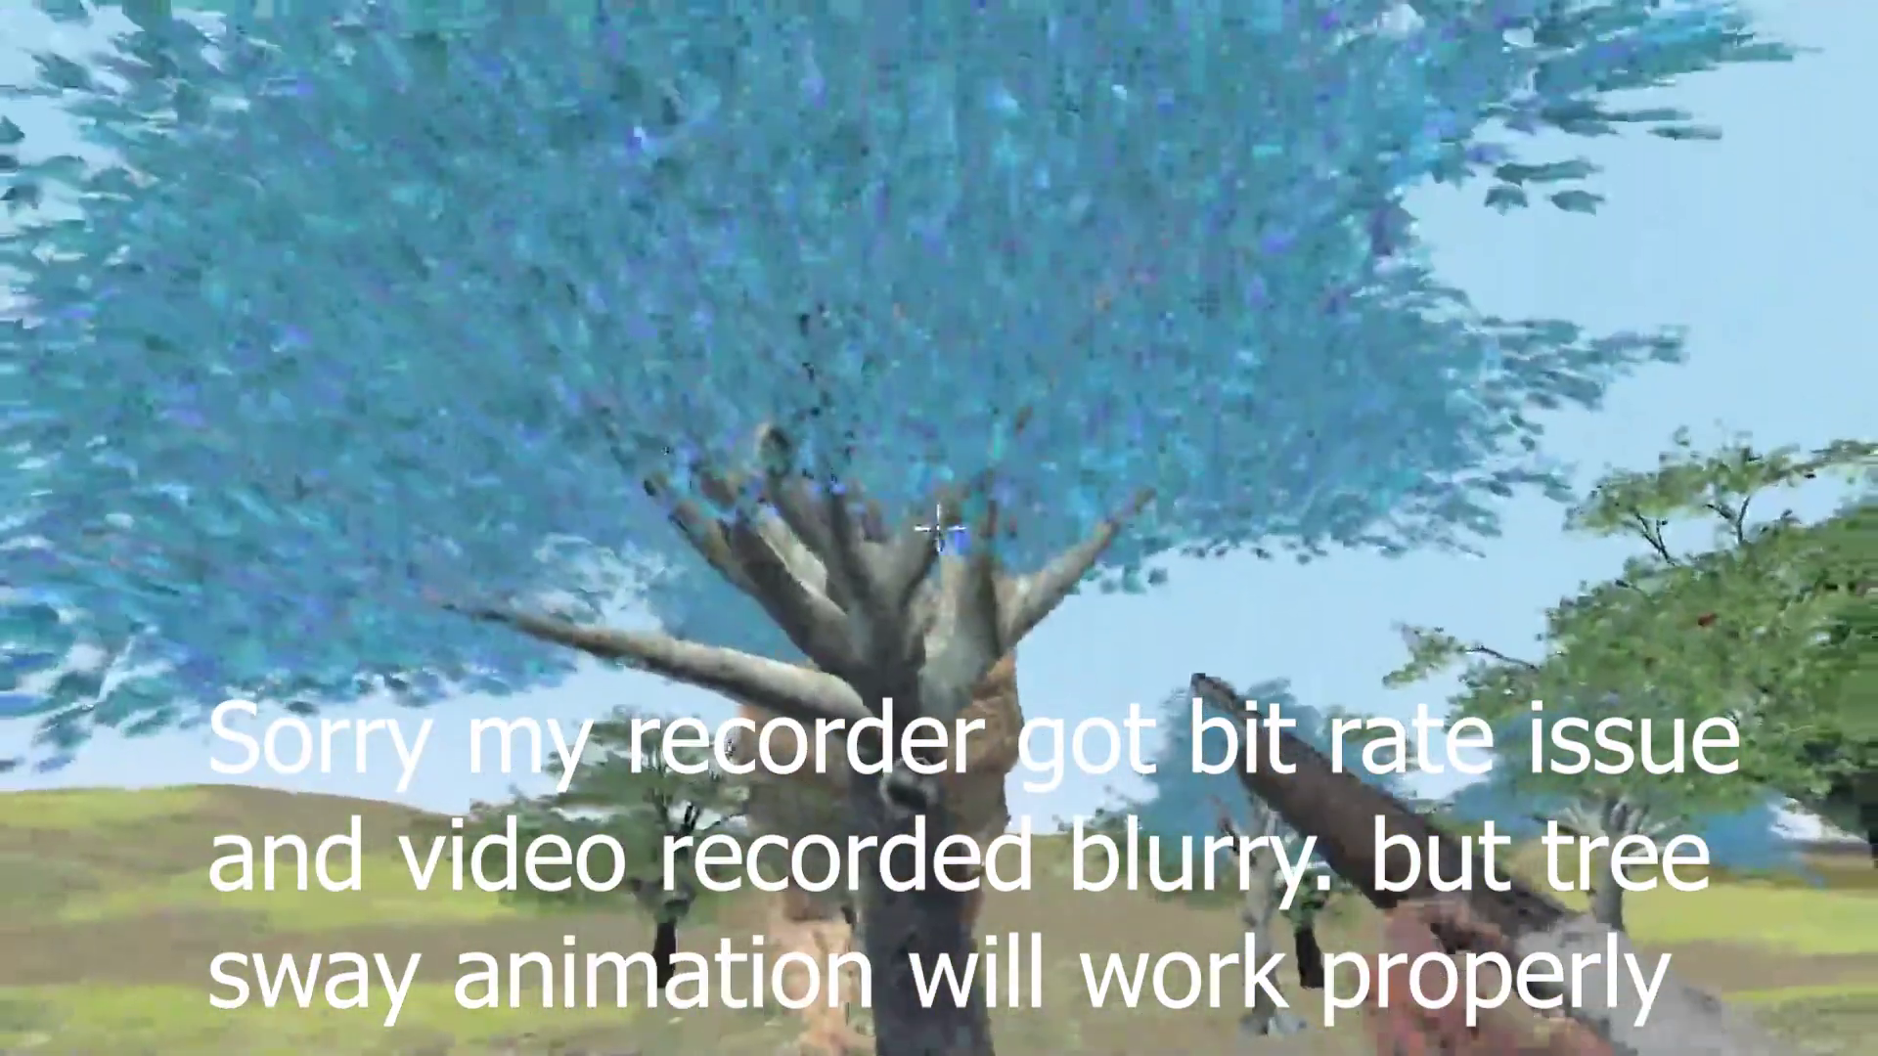
{"action": "key", "text": "s"}
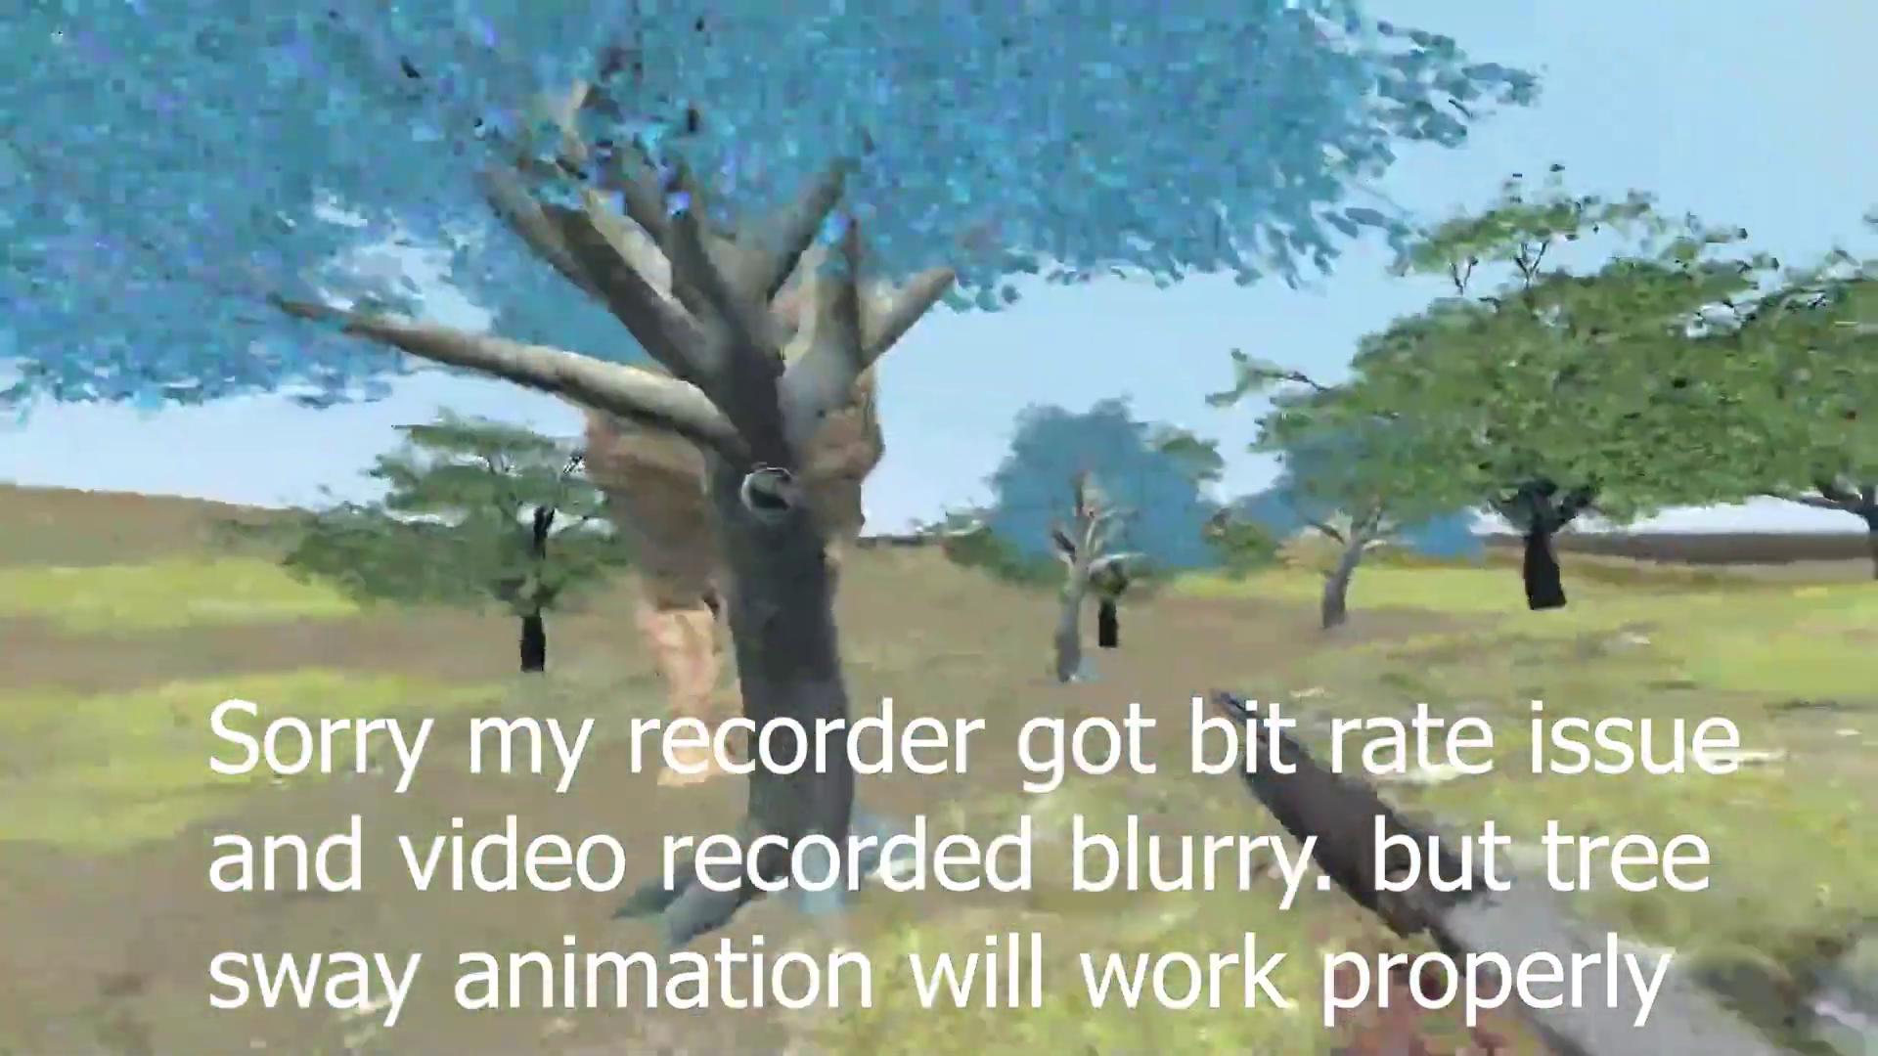
{"action": "key", "text": "w"}
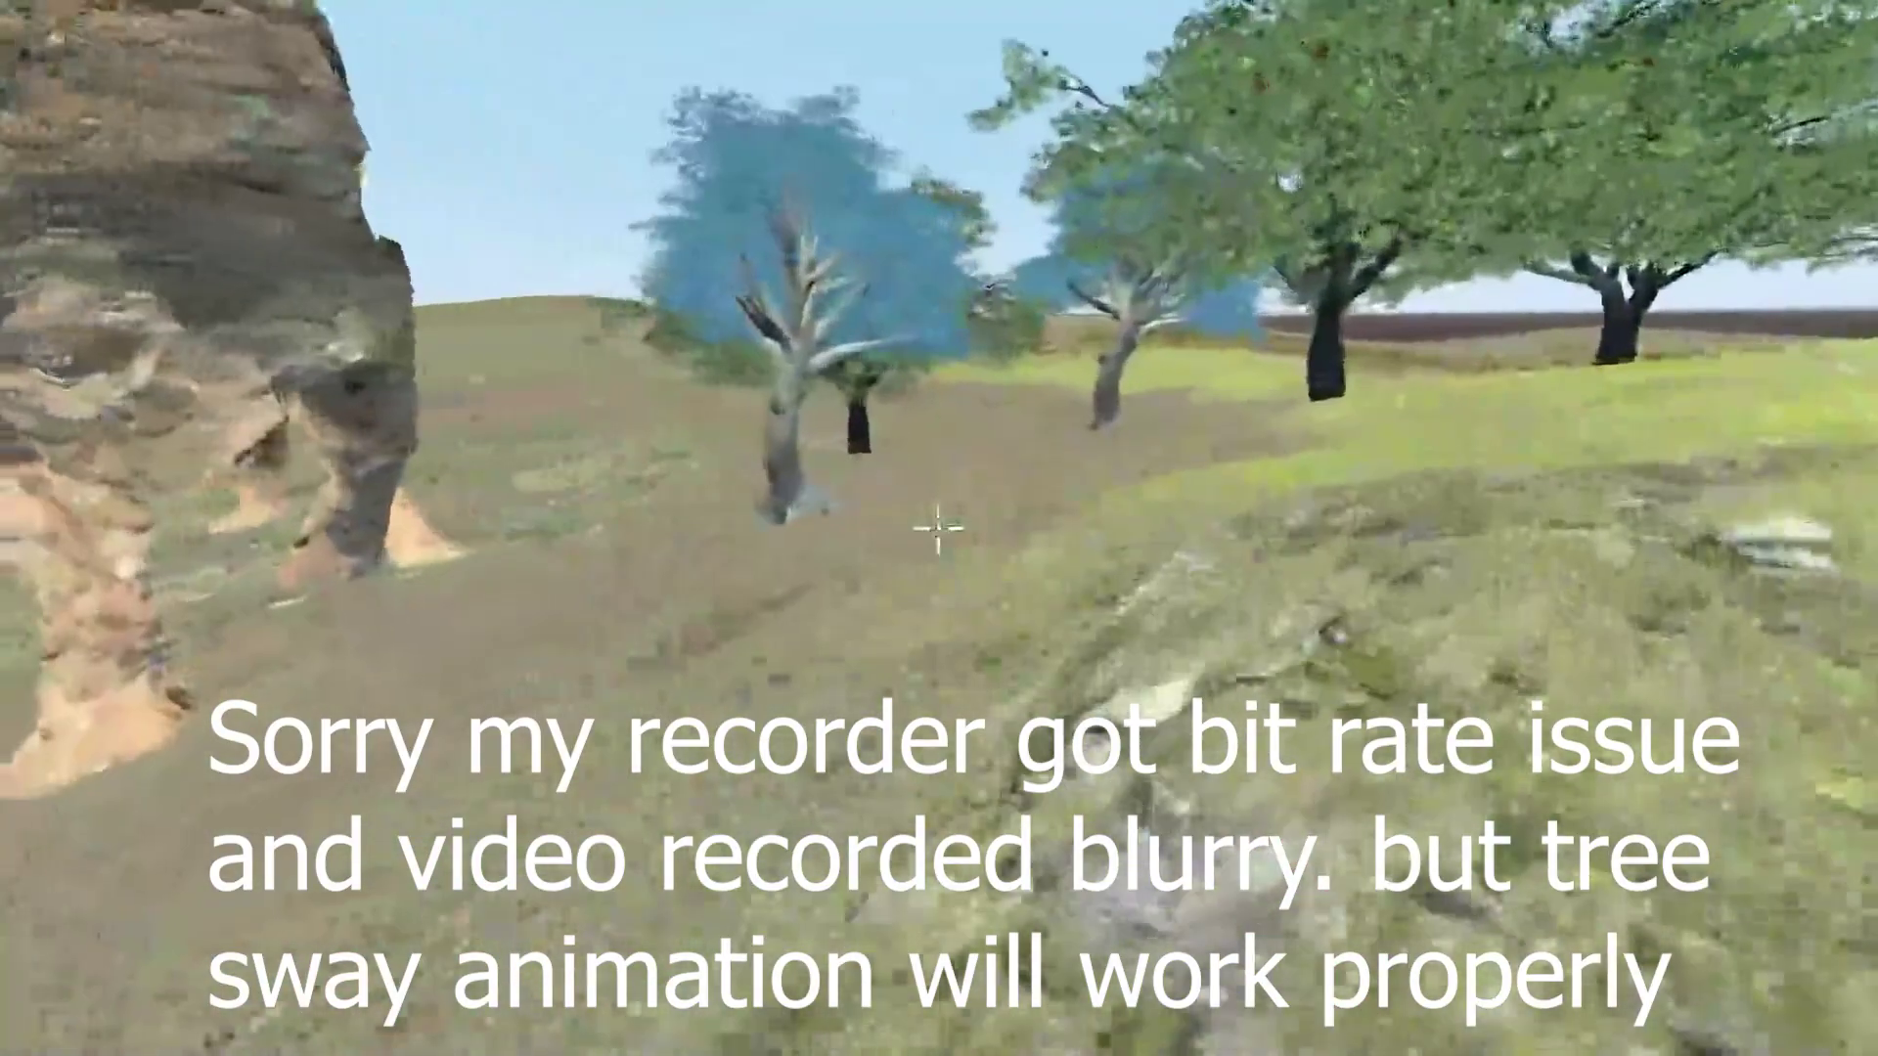
{"action": "key", "text": "d"}
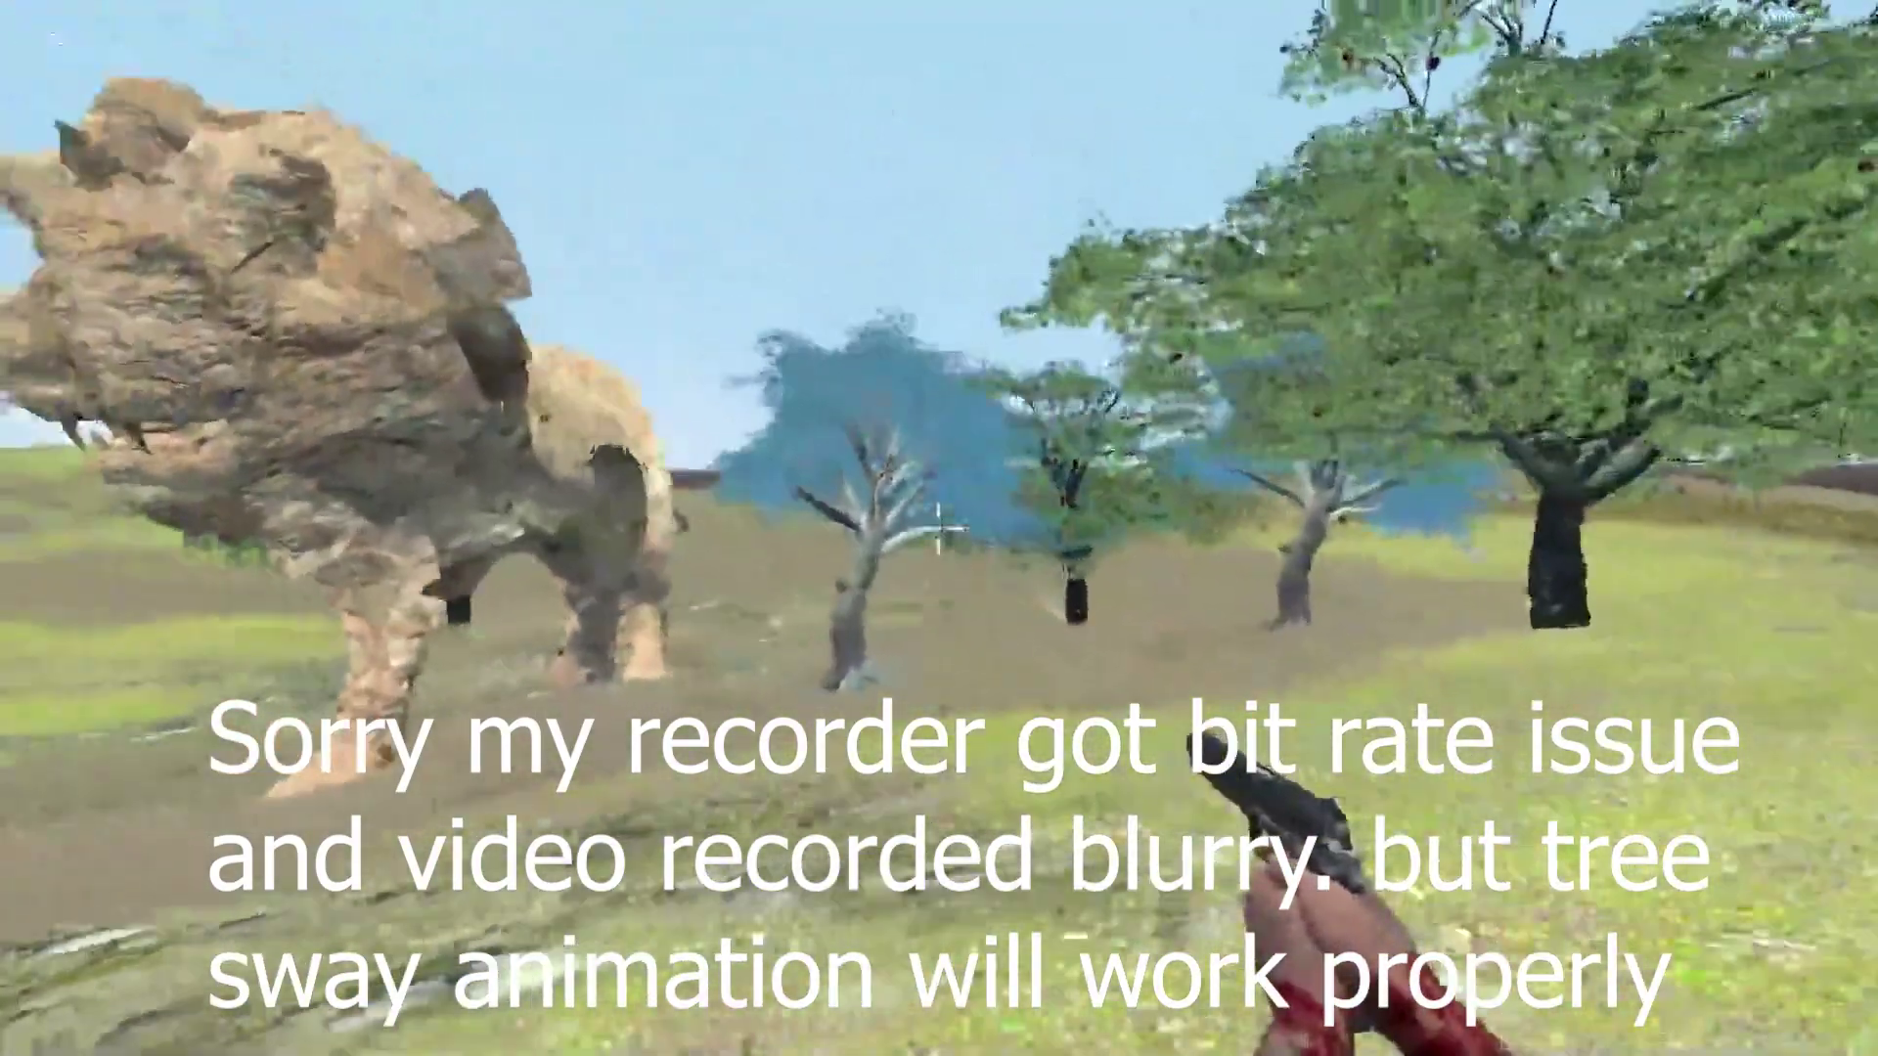